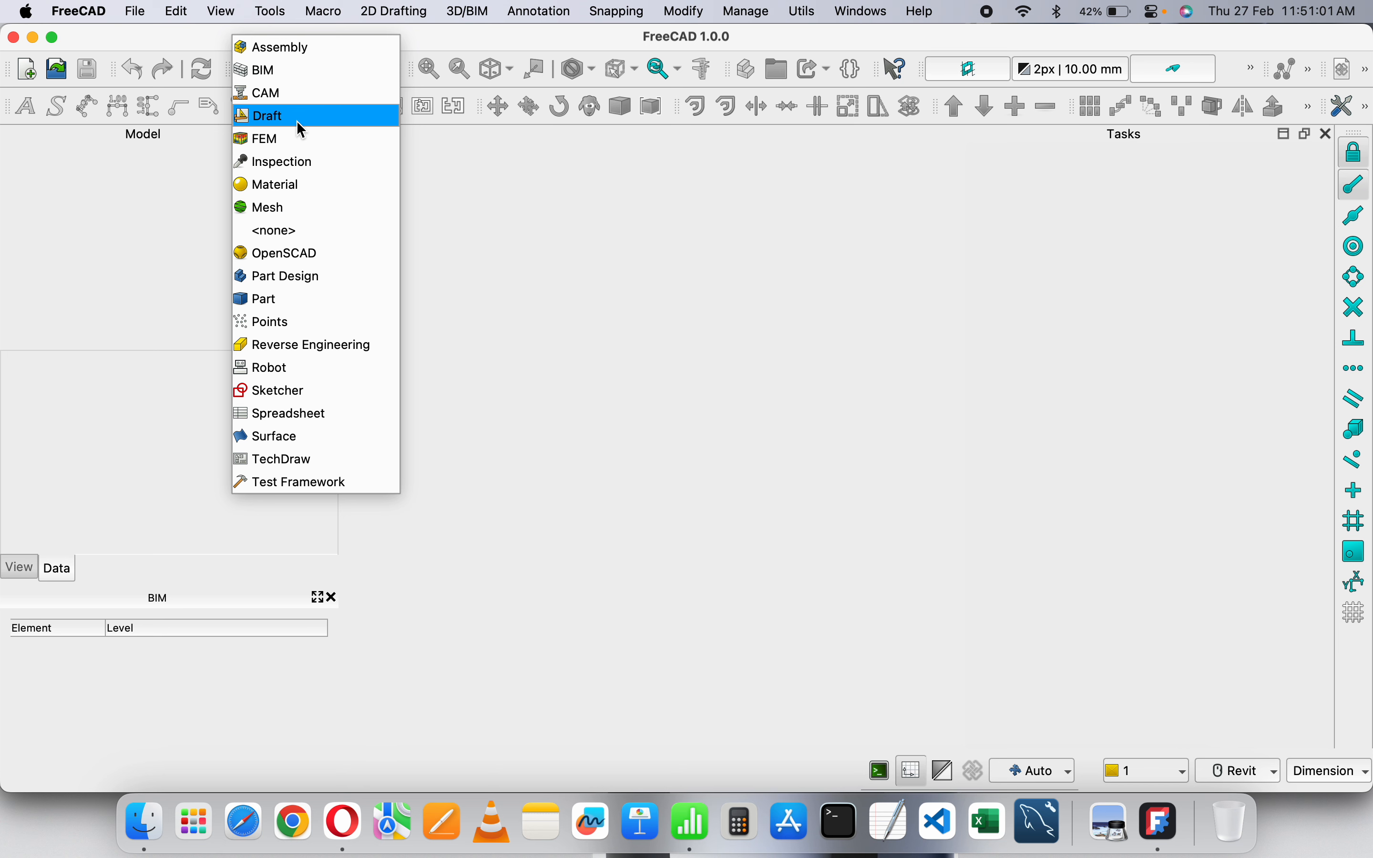
- Switch to the BIM workbench and confirm MKS (m, kg, s, °) as the default unit system in the preferences
{"action": "left_click", "coordinate": [309, 70]}
{"action": "left_click", "coordinate": [80, 11]}
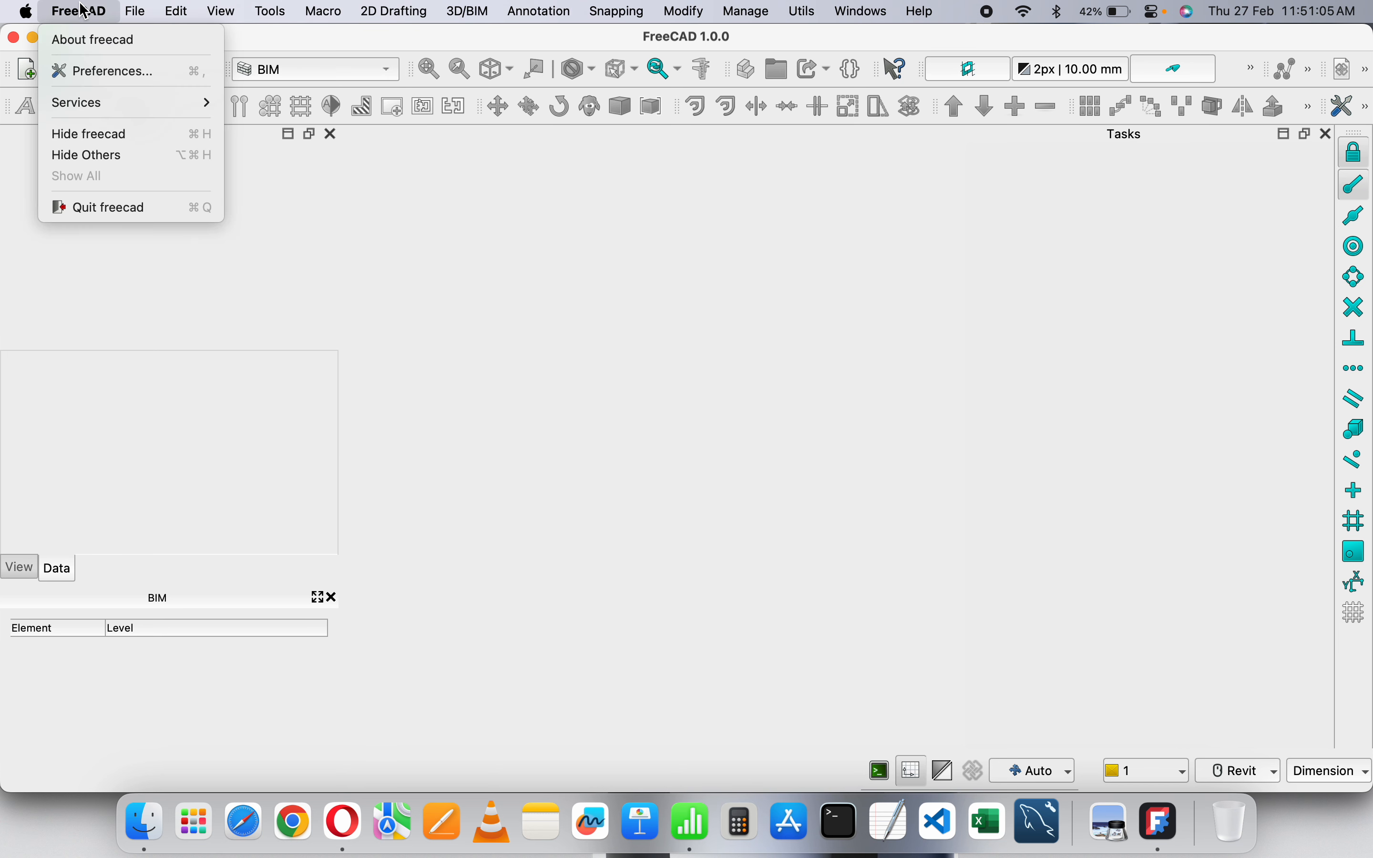
{"action": "left_click", "coordinate": [109, 69]}
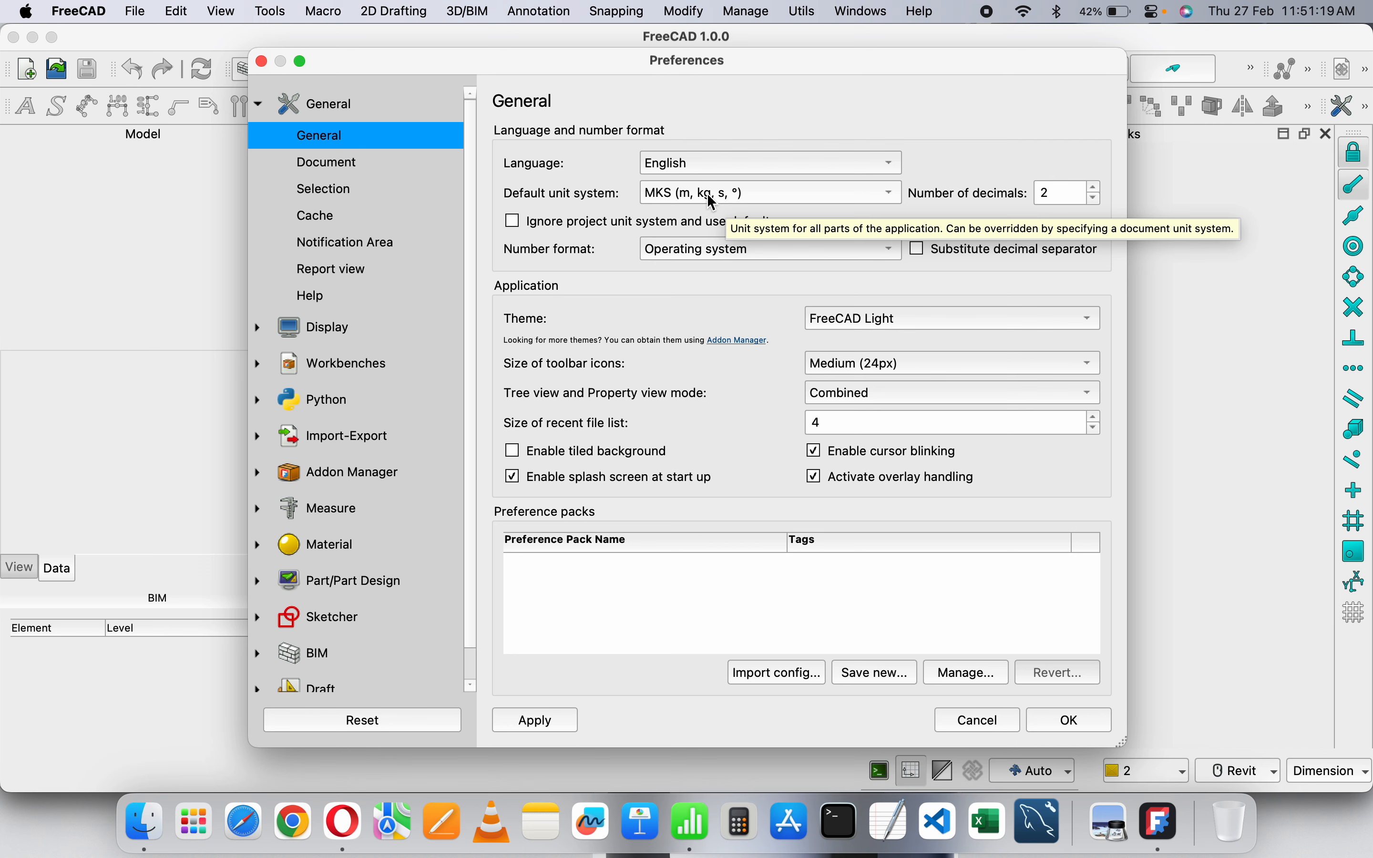
{"action": "left_click", "coordinate": [1060, 721]}
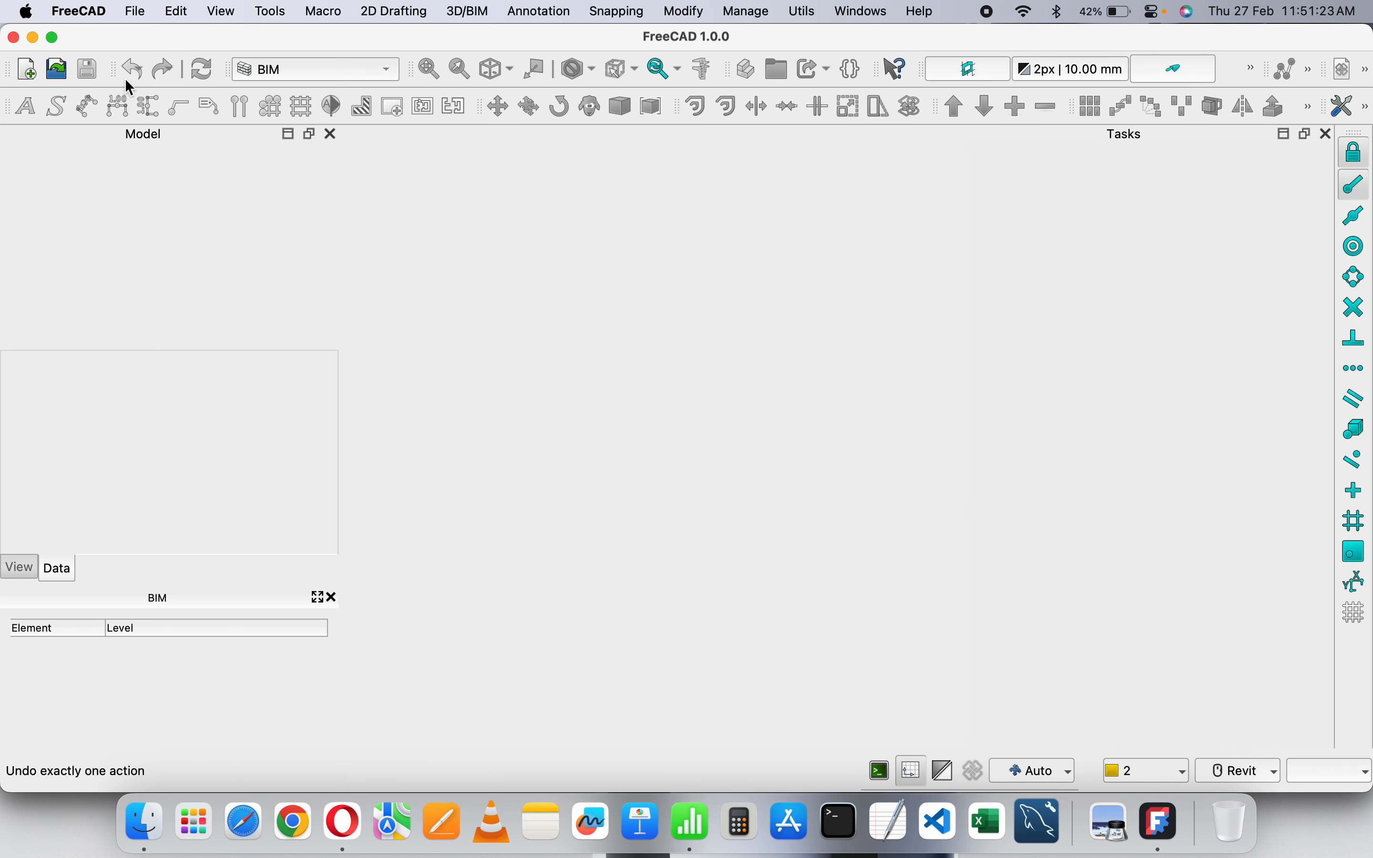
- Create a new empty document and consult the beam loading and section diagram in the Numbers spreadsheet
{"action": "left_click", "coordinate": [26, 70]}
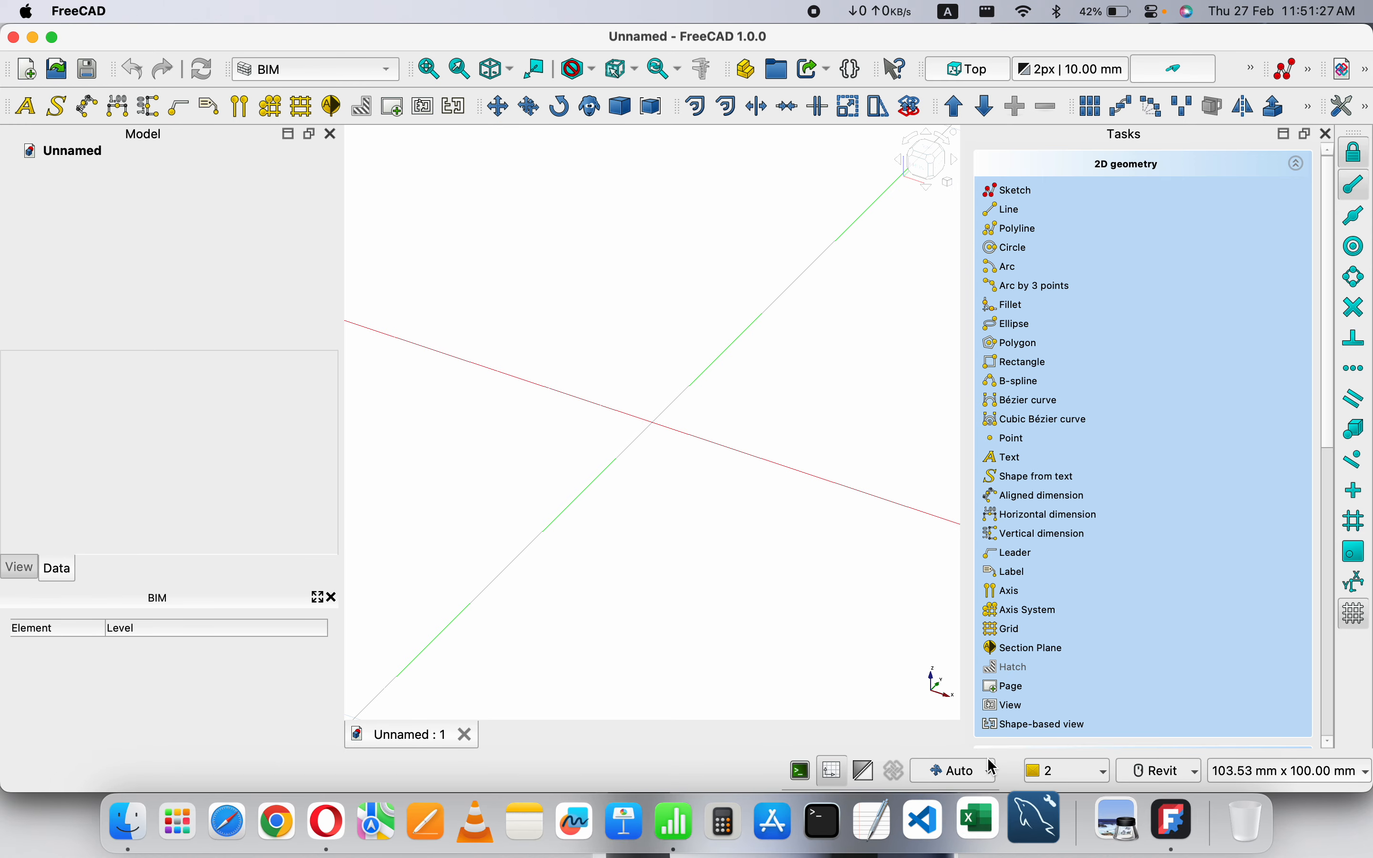
{"action": "left_click", "coordinate": [717, 821]}
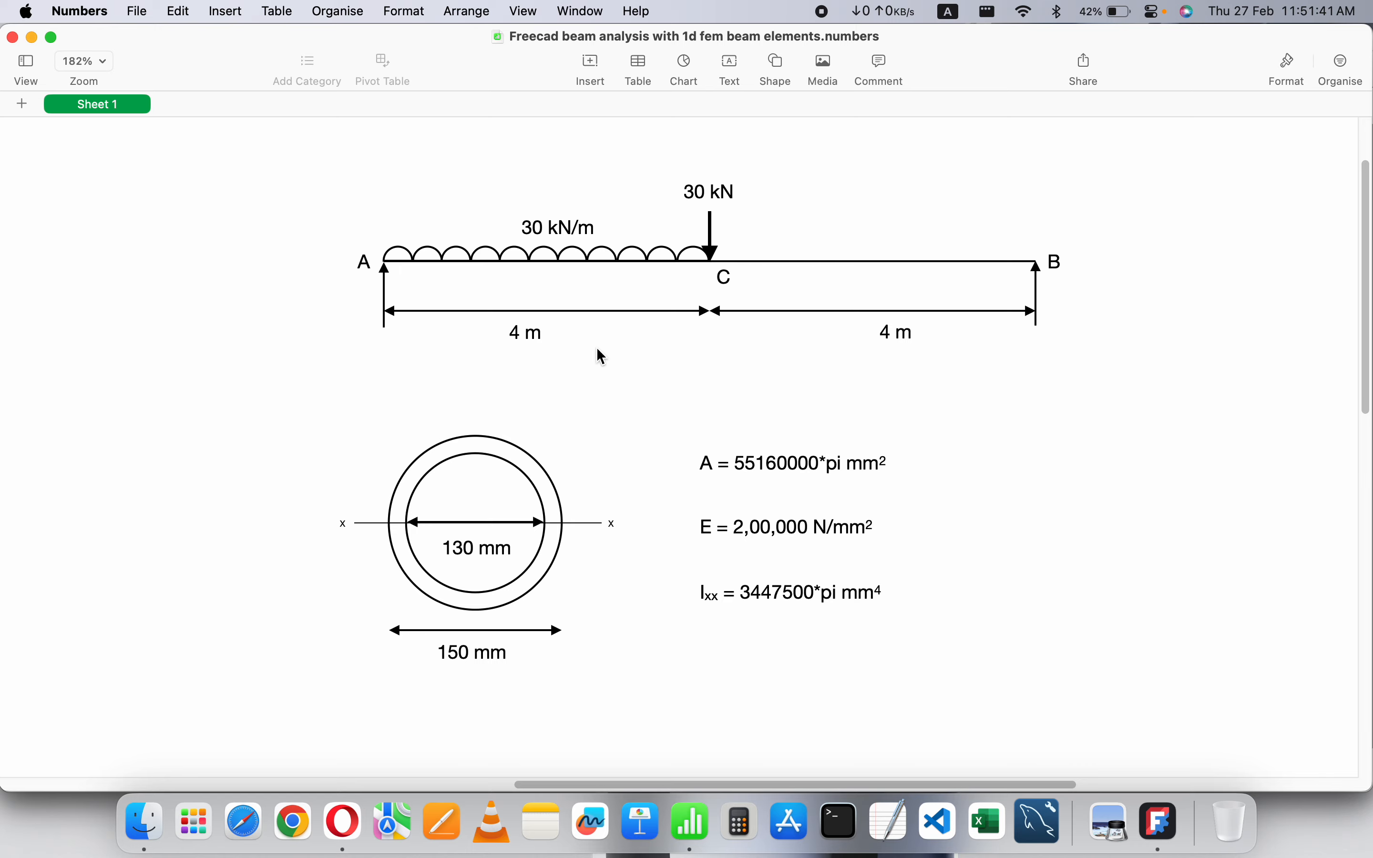
{"action": "left_click", "coordinate": [1161, 821]}
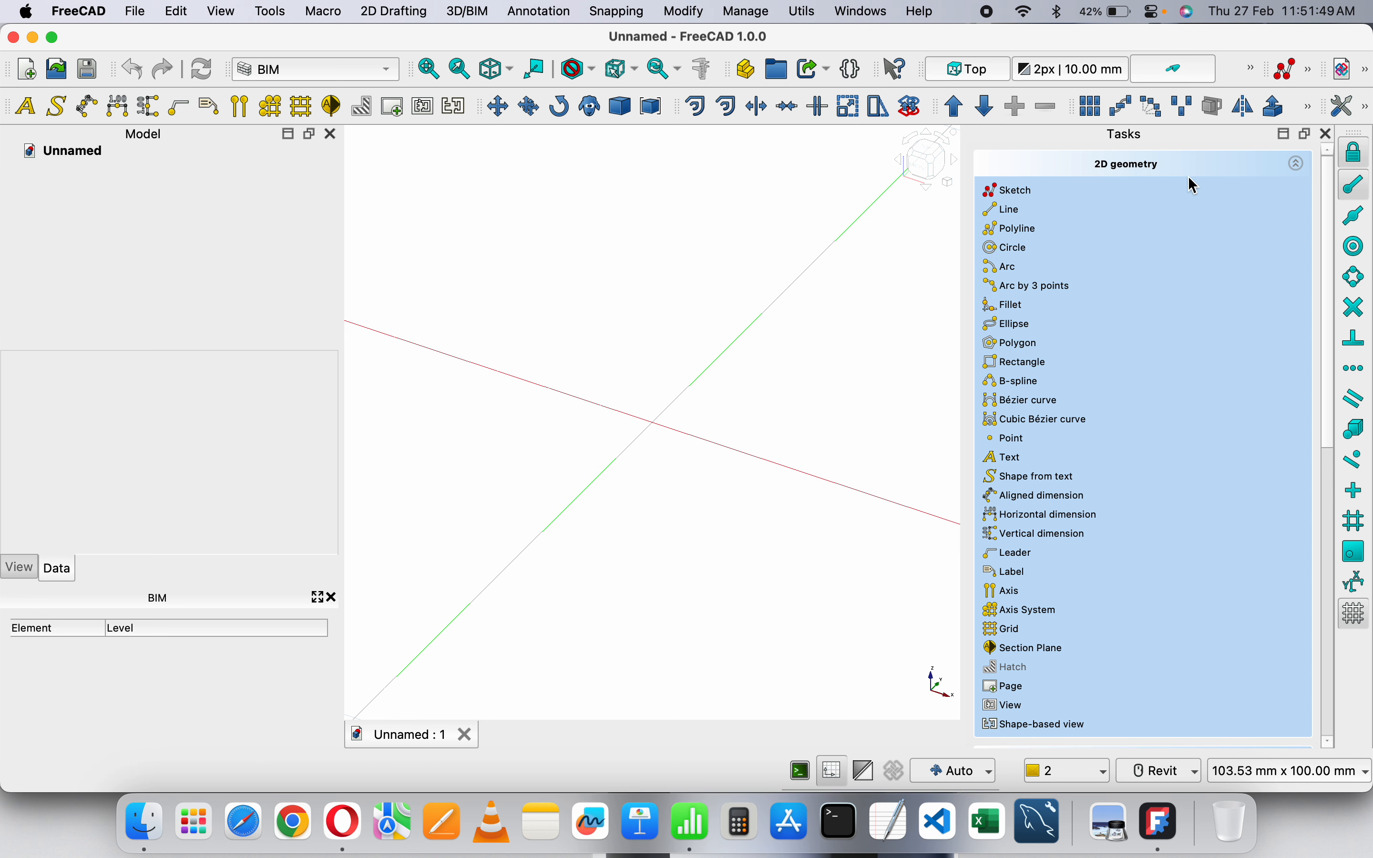
- Dock the hidden 2D drafting toolbar on its own row beneath the existing toolbars
{"action": "left_click", "coordinate": [1254, 72]}
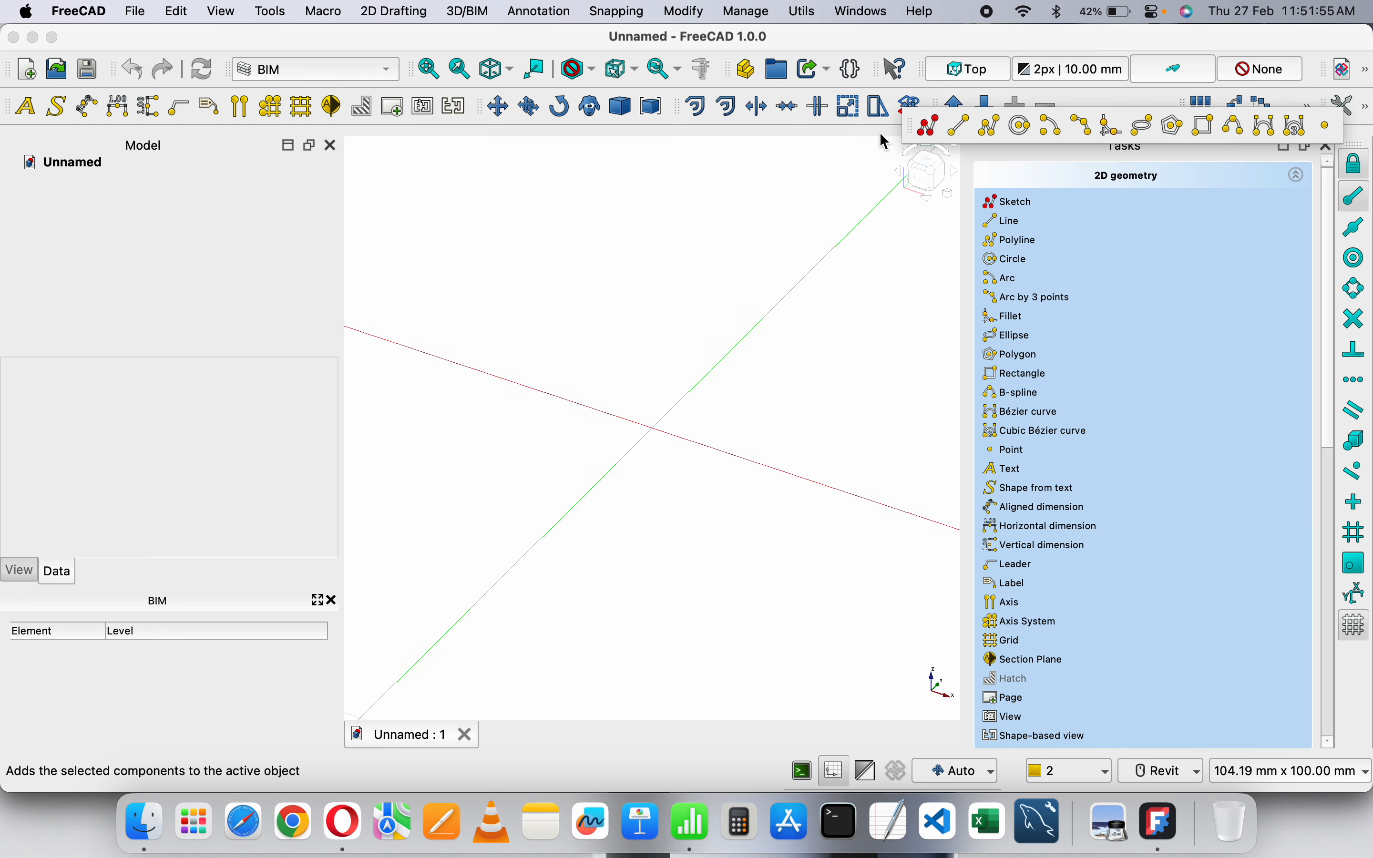
{"action": "left_click_drag", "start_coordinate": [862, 133], "coordinate": [24, 146]}
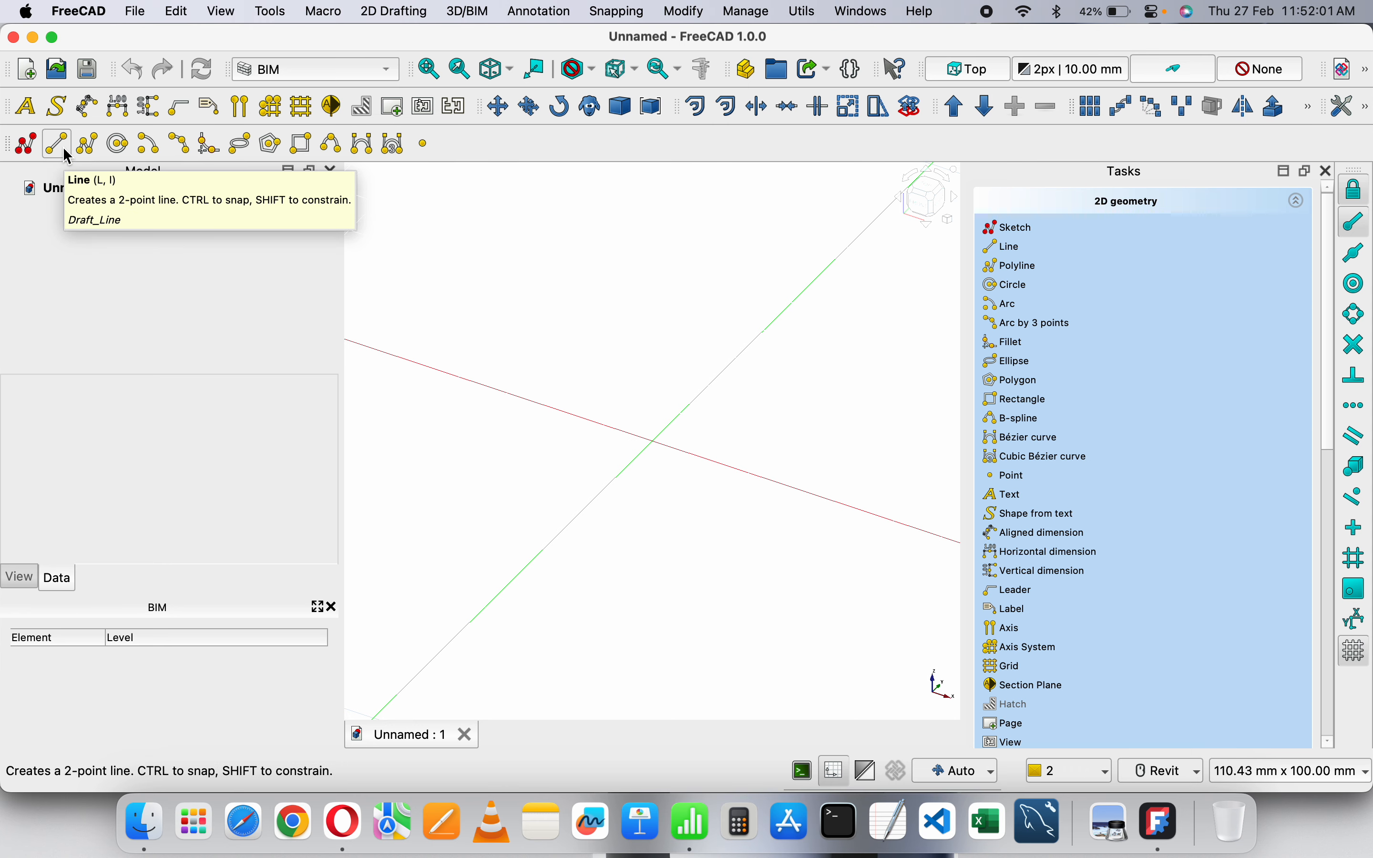
- Start a polyline at the origin (0, 0, 0) and draw its first segment 4000 mm along X
{"action": "left_click", "coordinate": [1030, 277]}
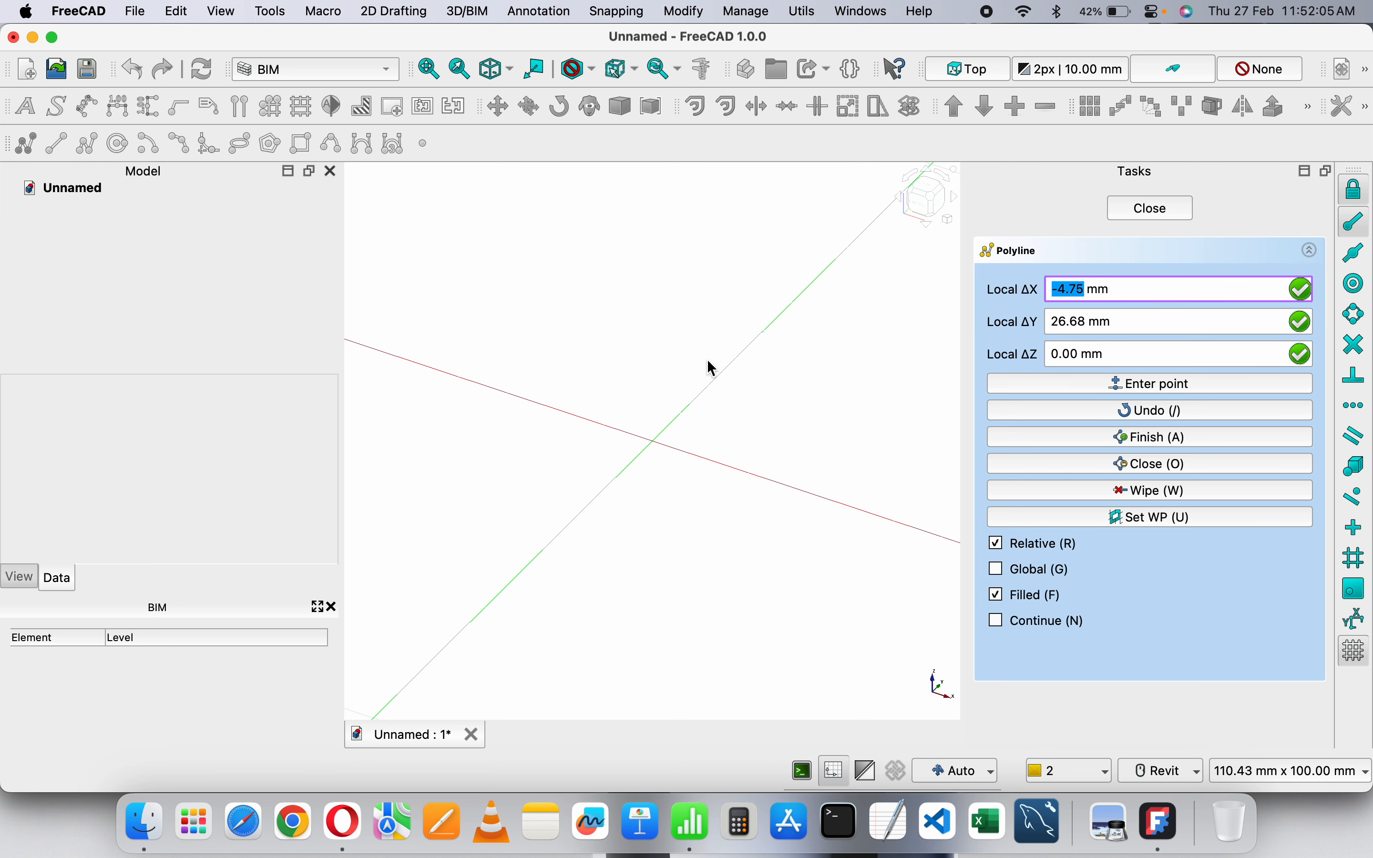
{"action": "type", "text": "0"}
{"action": "key", "text": "Tab"}
{"action": "type", "text": "0"}
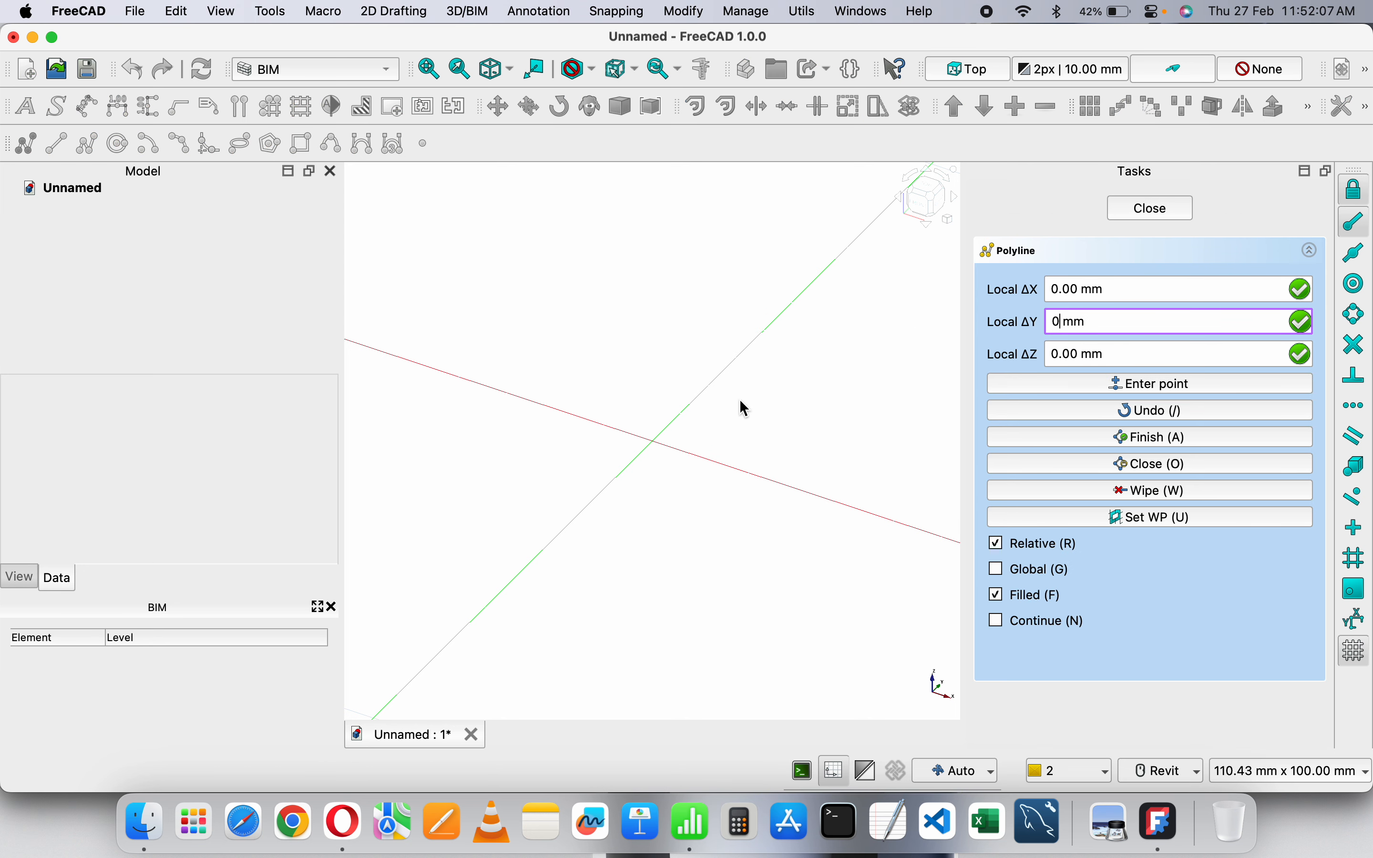
{"action": "key", "text": "Tab"}
{"action": "type", "text": "0"}
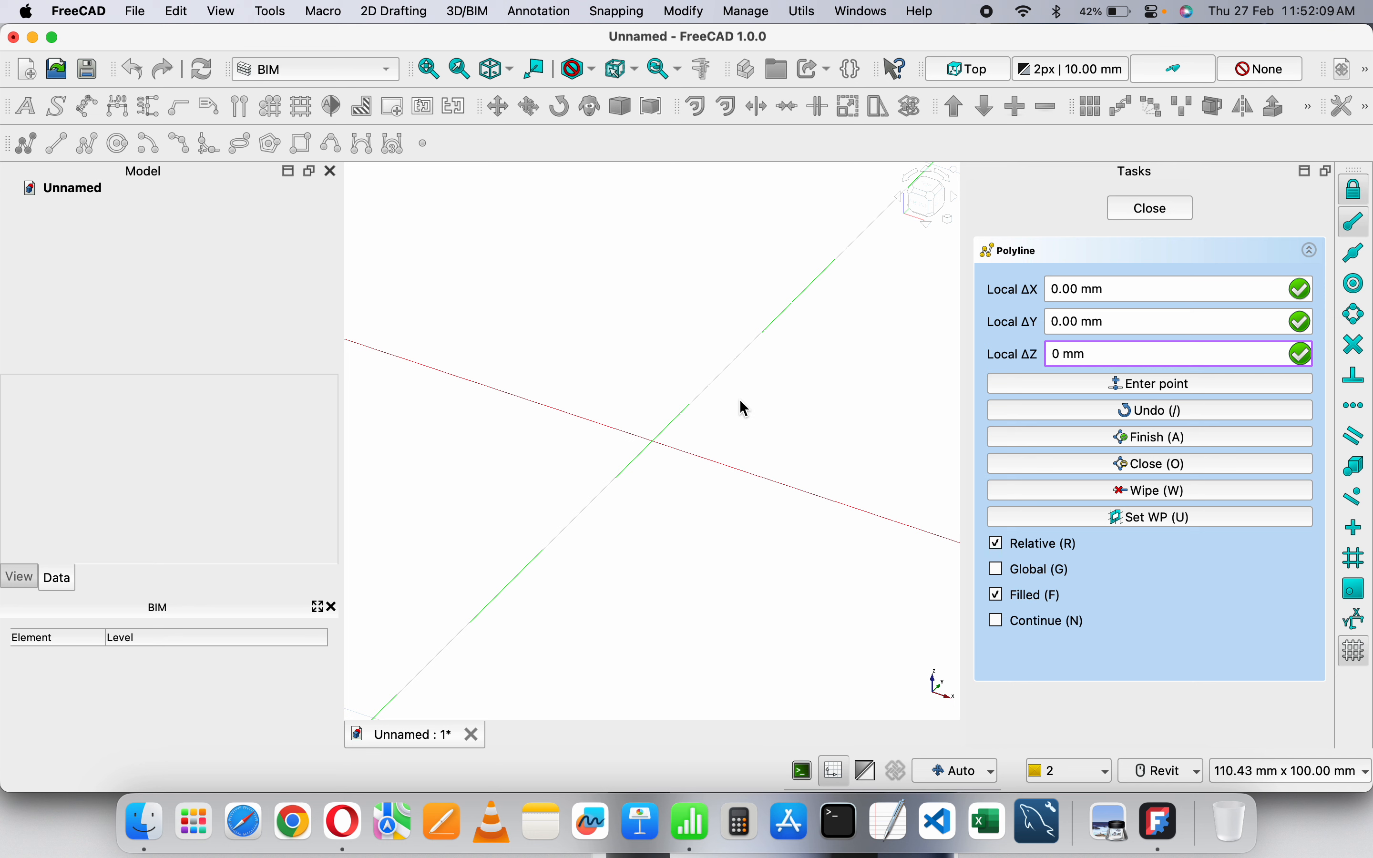
{"action": "key", "text": "Return"}
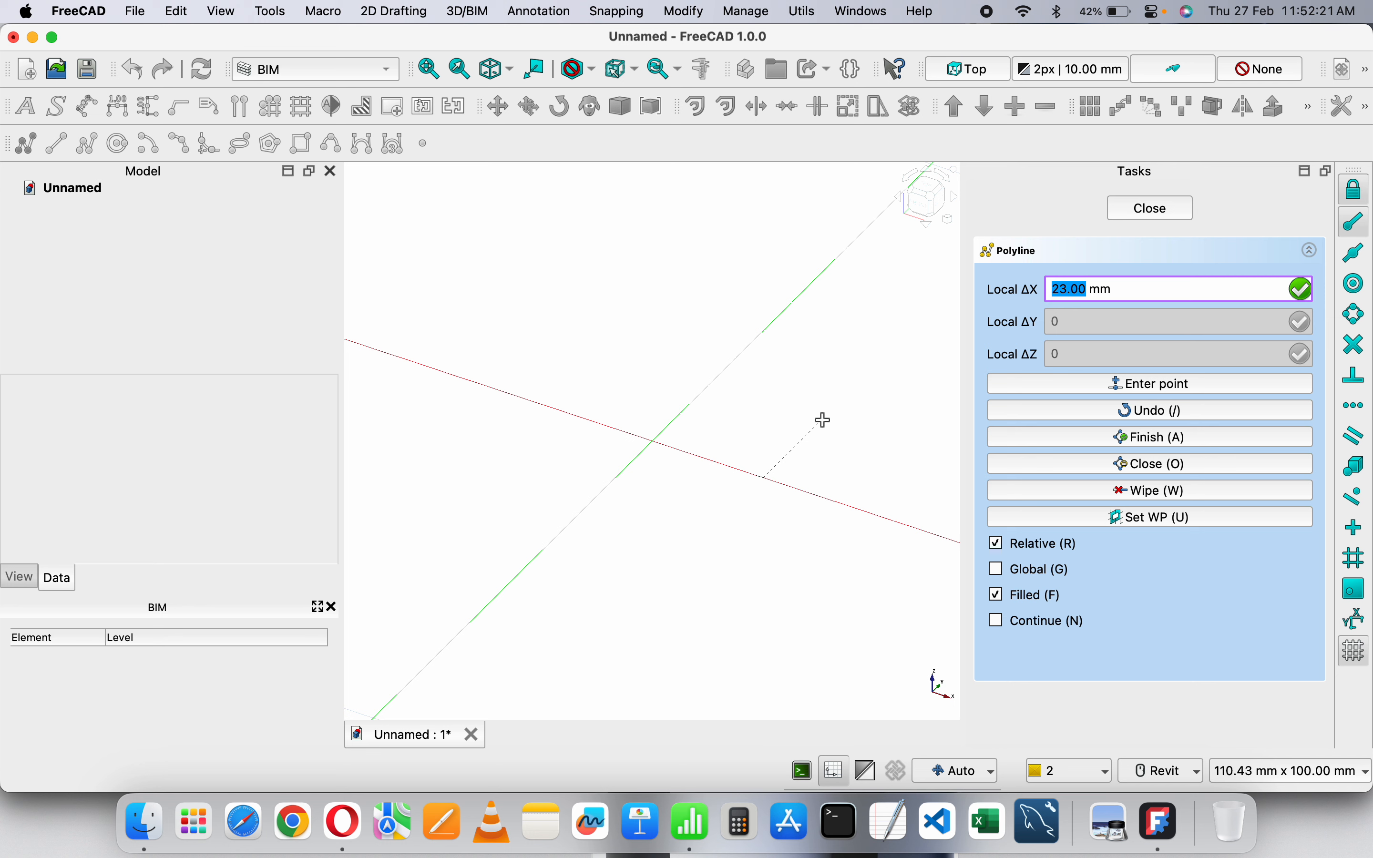
{"action": "type", "text": "4000"}
{"action": "key", "text": "Return"}
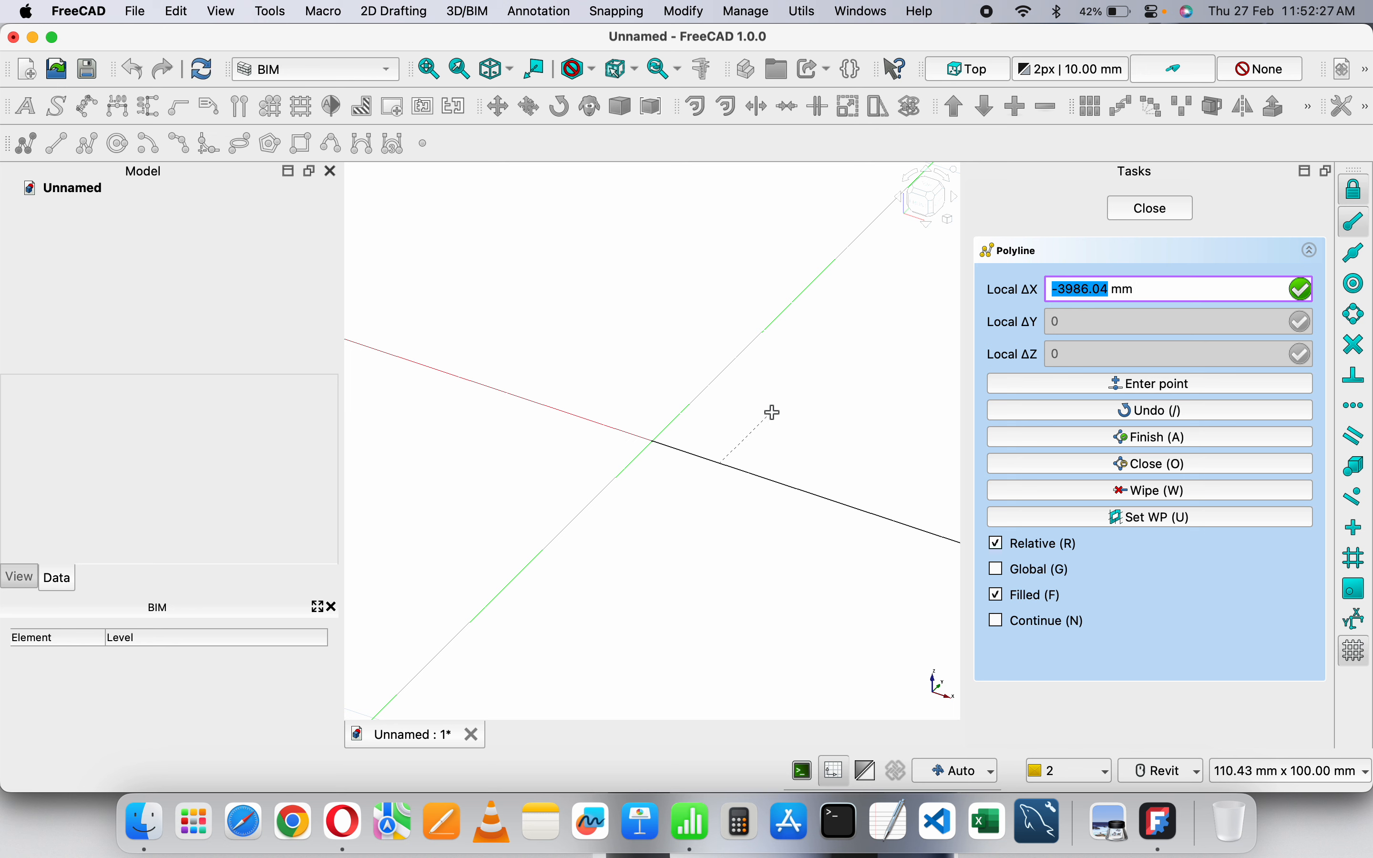
- Add a second 4000 mm segment along X to the polyline and finish it
{"action": "scroll", "coordinate": [500, 407], "scroll_direction": "down", "scroll_amount": 15}
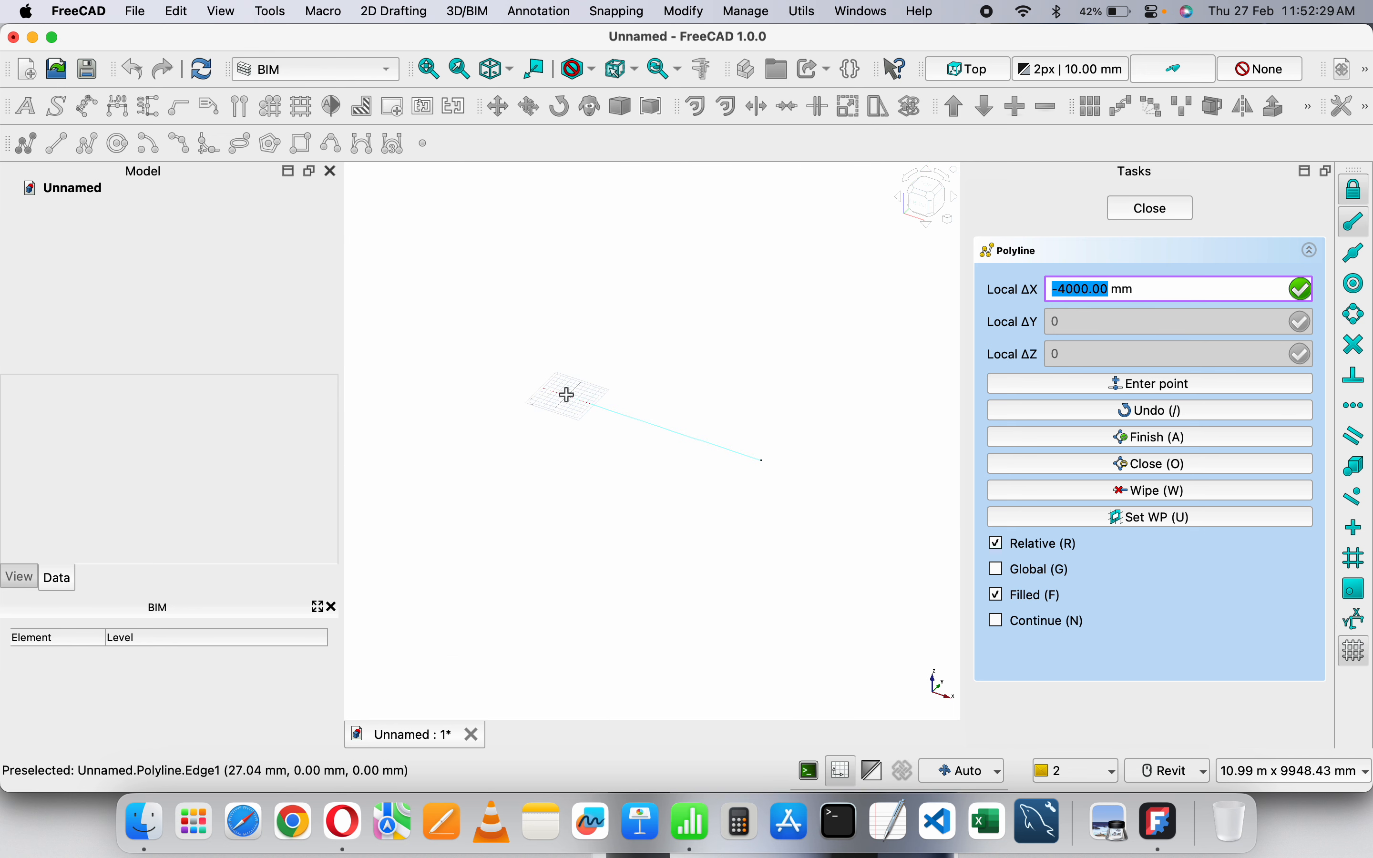
{"action": "scroll", "coordinate": [728, 374], "scroll_direction": "up", "scroll_amount": 2}
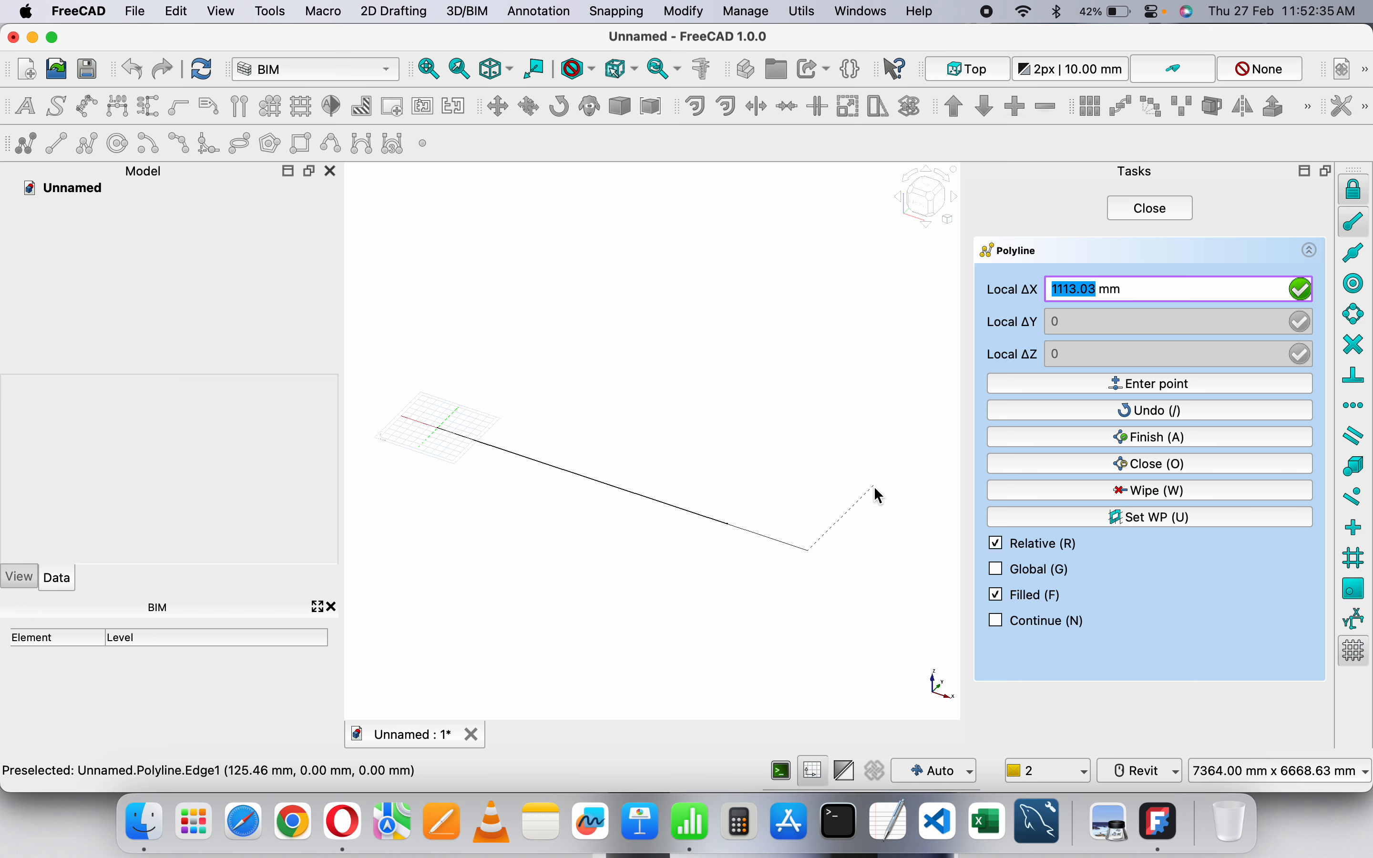
{"action": "type", "text": "4000"}
{"action": "key", "text": "Return"}
{"action": "scroll", "coordinate": [874, 486], "scroll_direction": "down", "scroll_amount": 5}
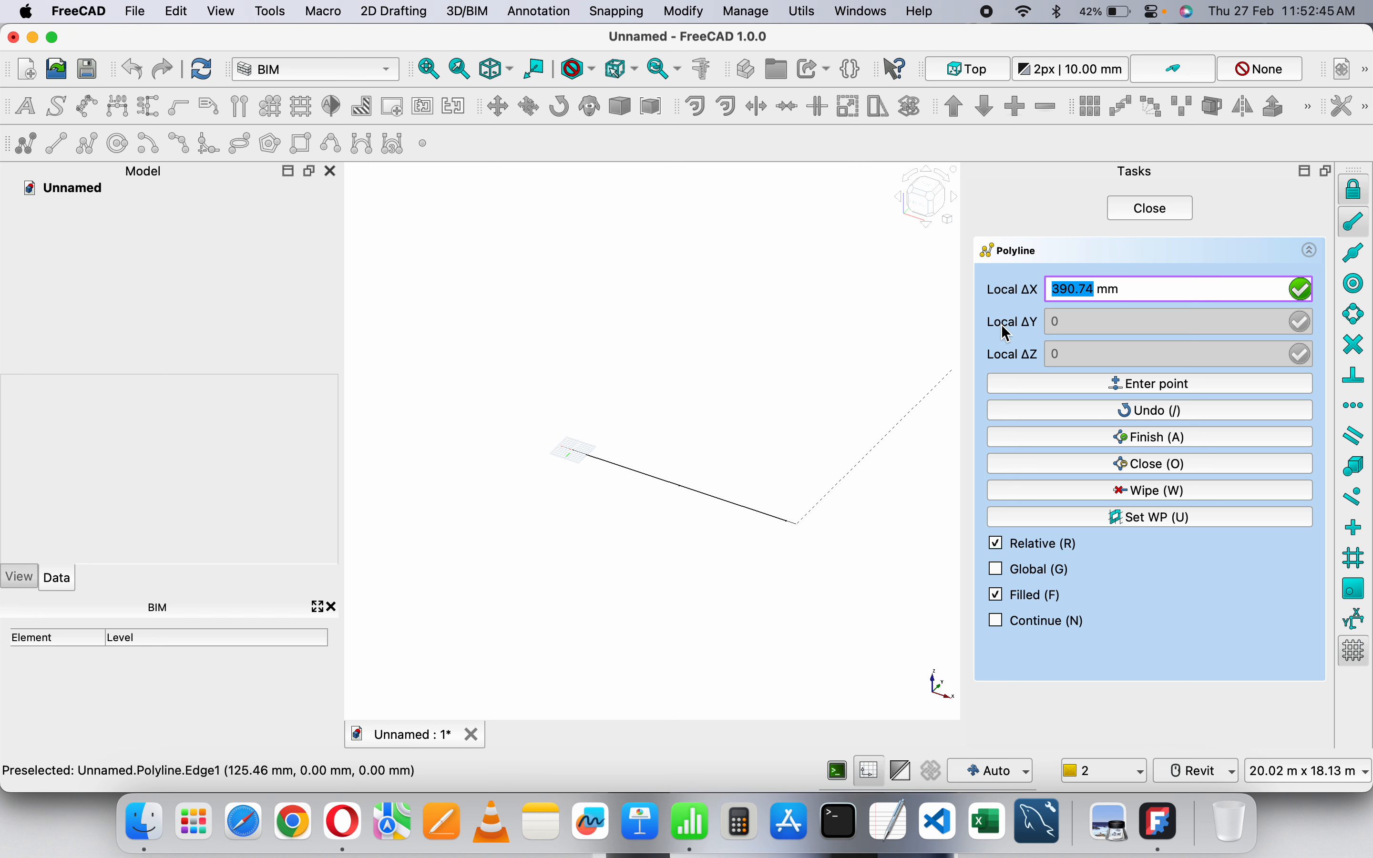
{"action": "left_click", "coordinate": [1152, 209]}
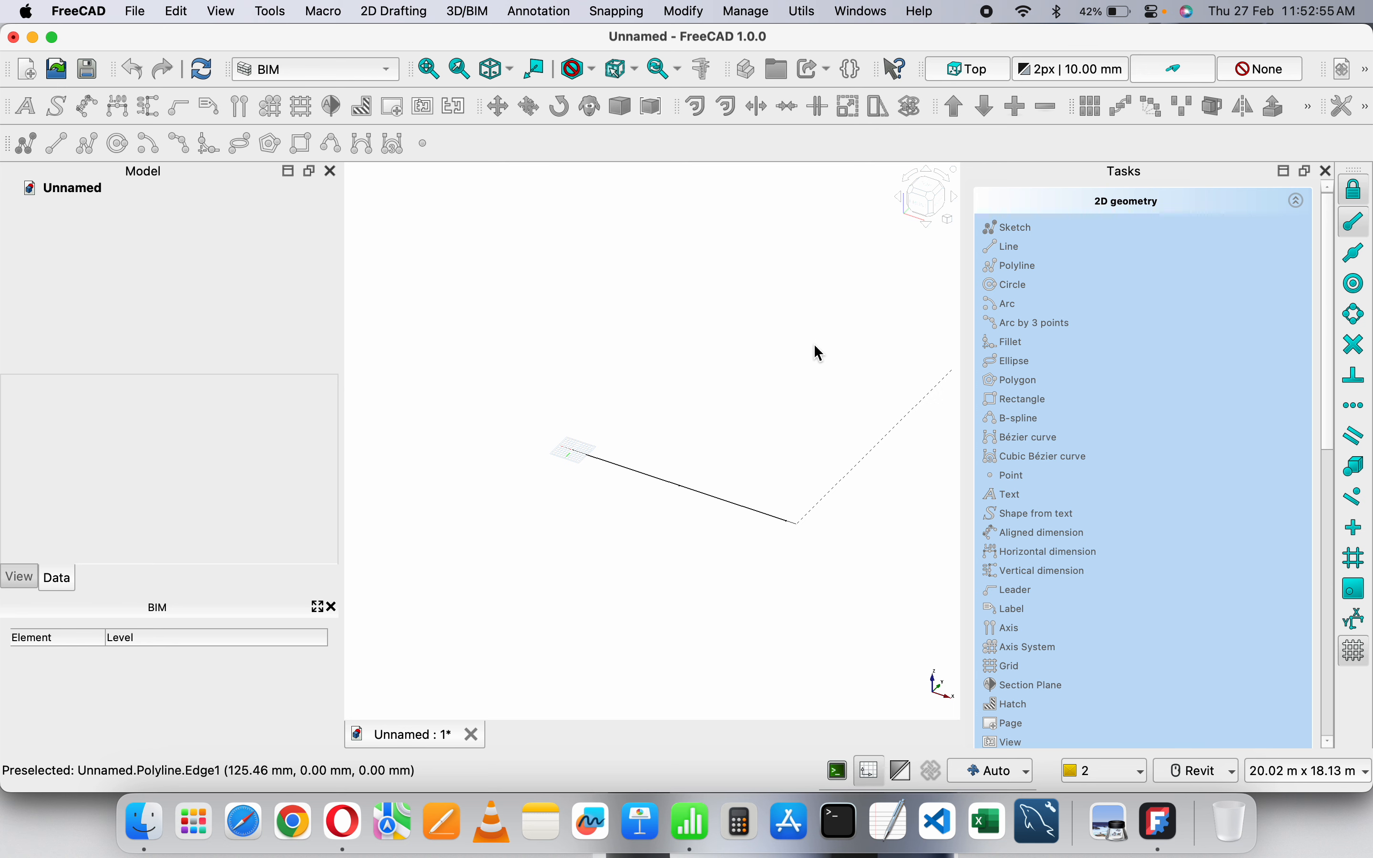
{"action": "key", "text": "Escape"}
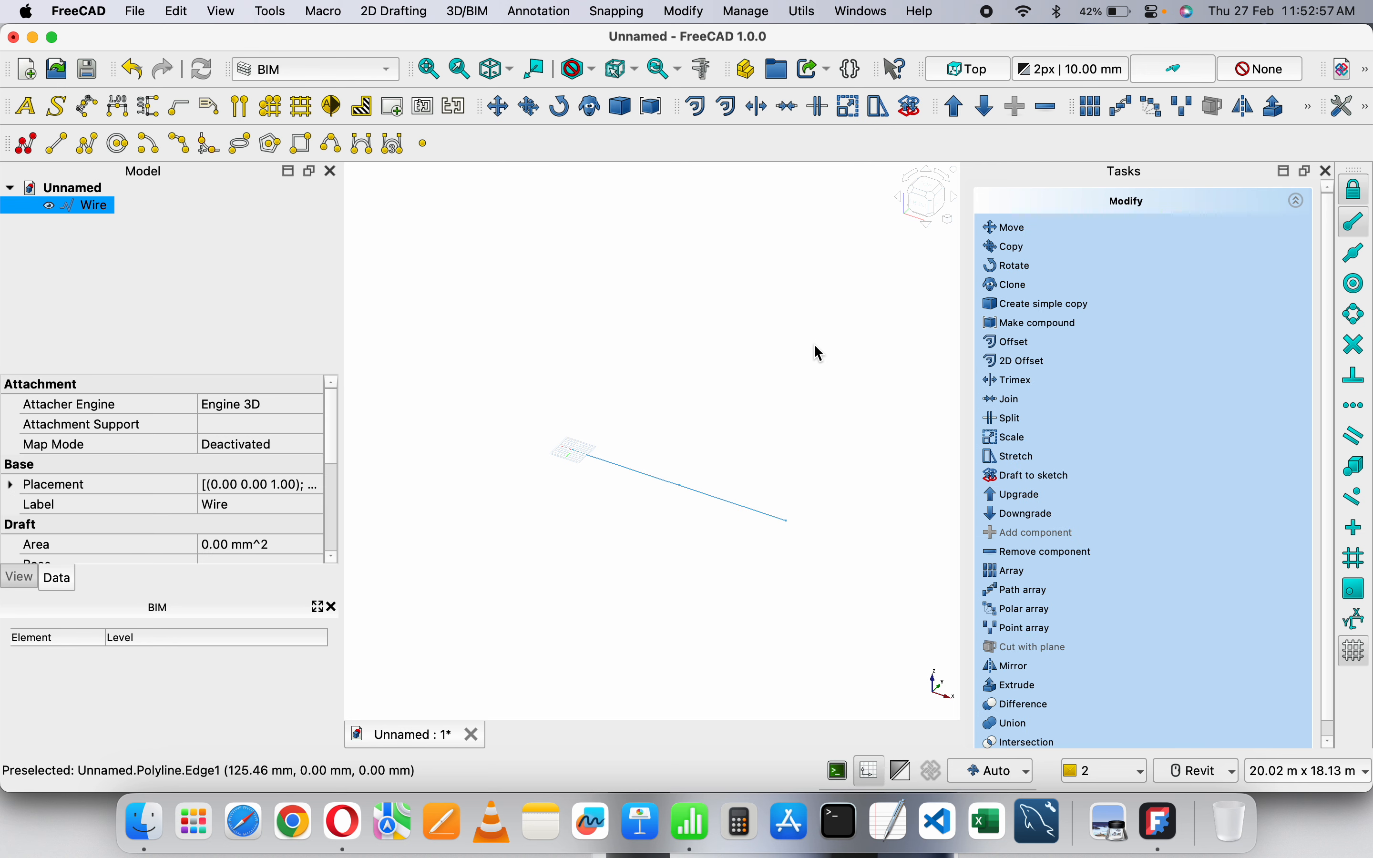
{"action": "scroll", "coordinate": [675, 521], "scroll_direction": "up", "scroll_amount": 2}
{"action": "left_click", "coordinate": [675, 521]}
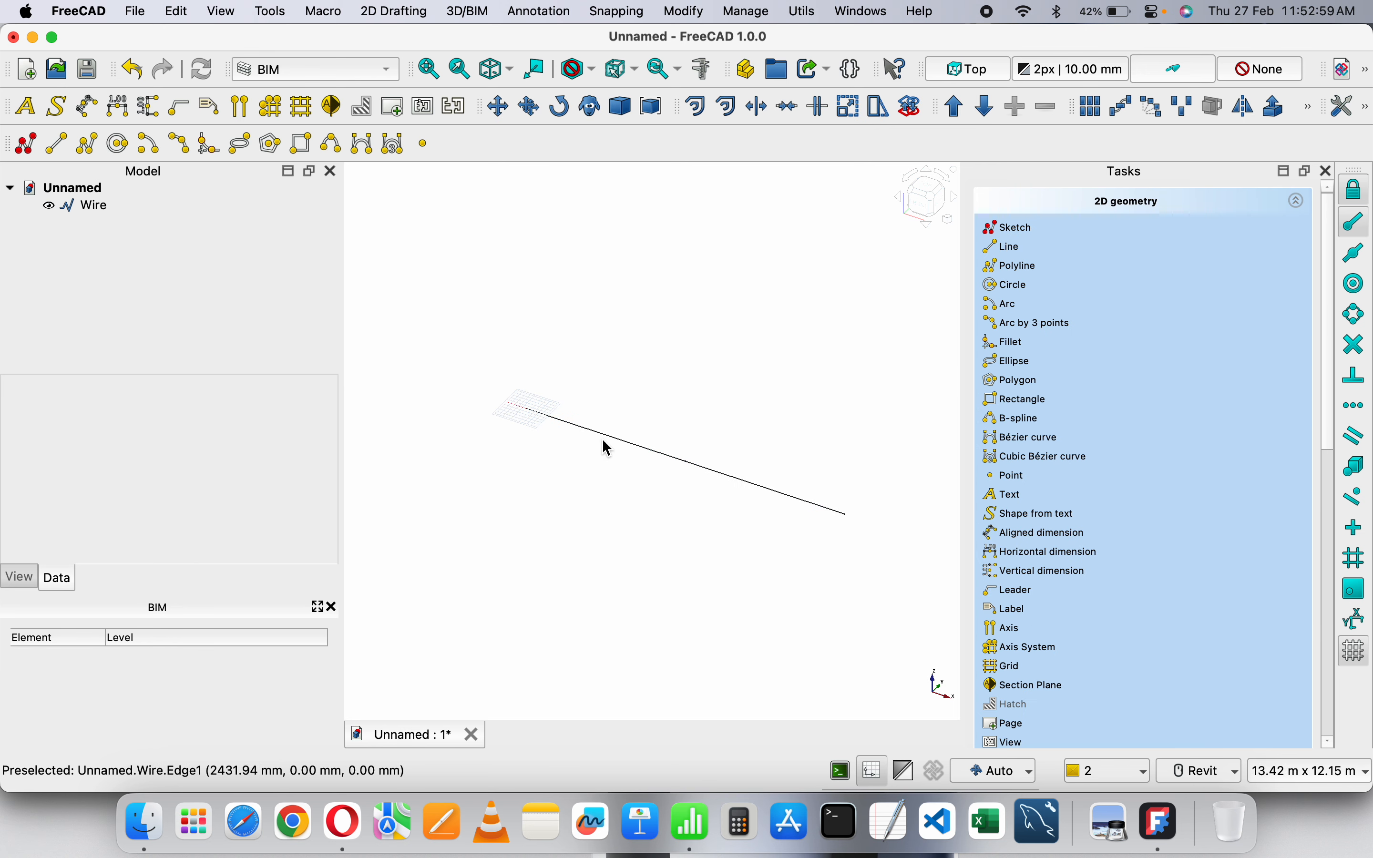
{"action": "left_click", "coordinate": [96, 211]}
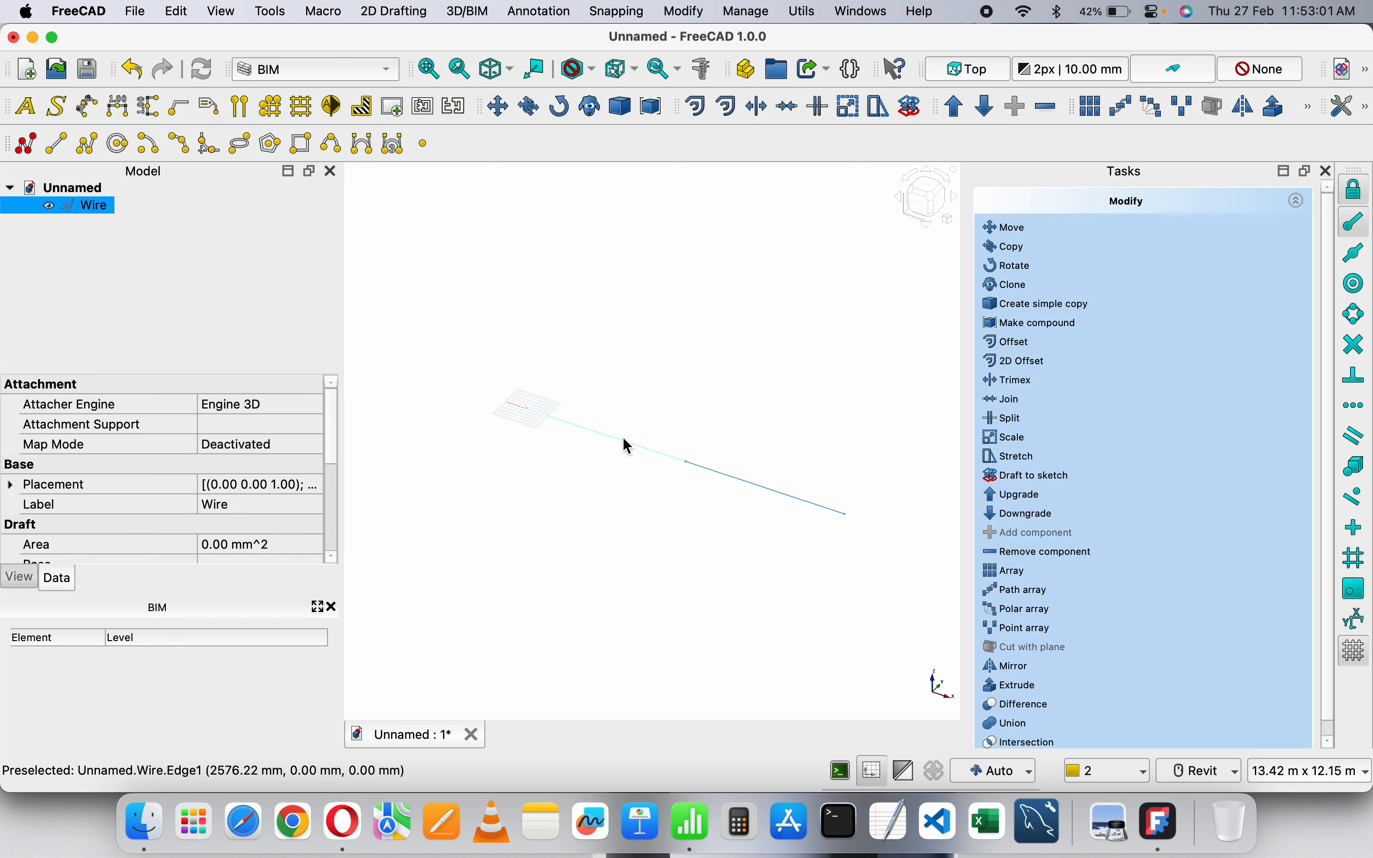
{"action": "left_click", "coordinate": [691, 348]}
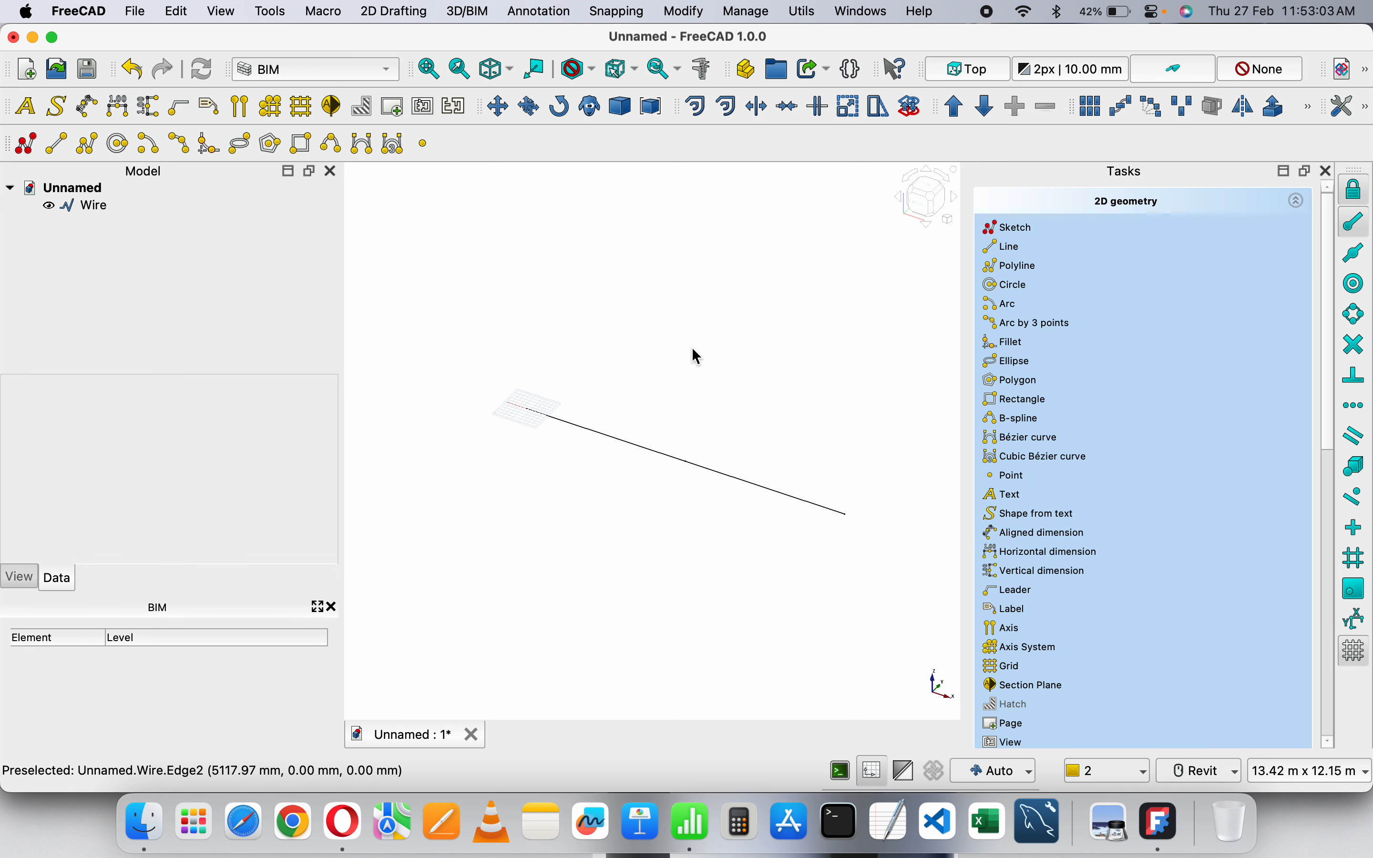
- Draw a vertical line starting at the origin (0, 0, 0) and extending 500 mm along Z
{"action": "left_click", "coordinate": [1014, 248]}
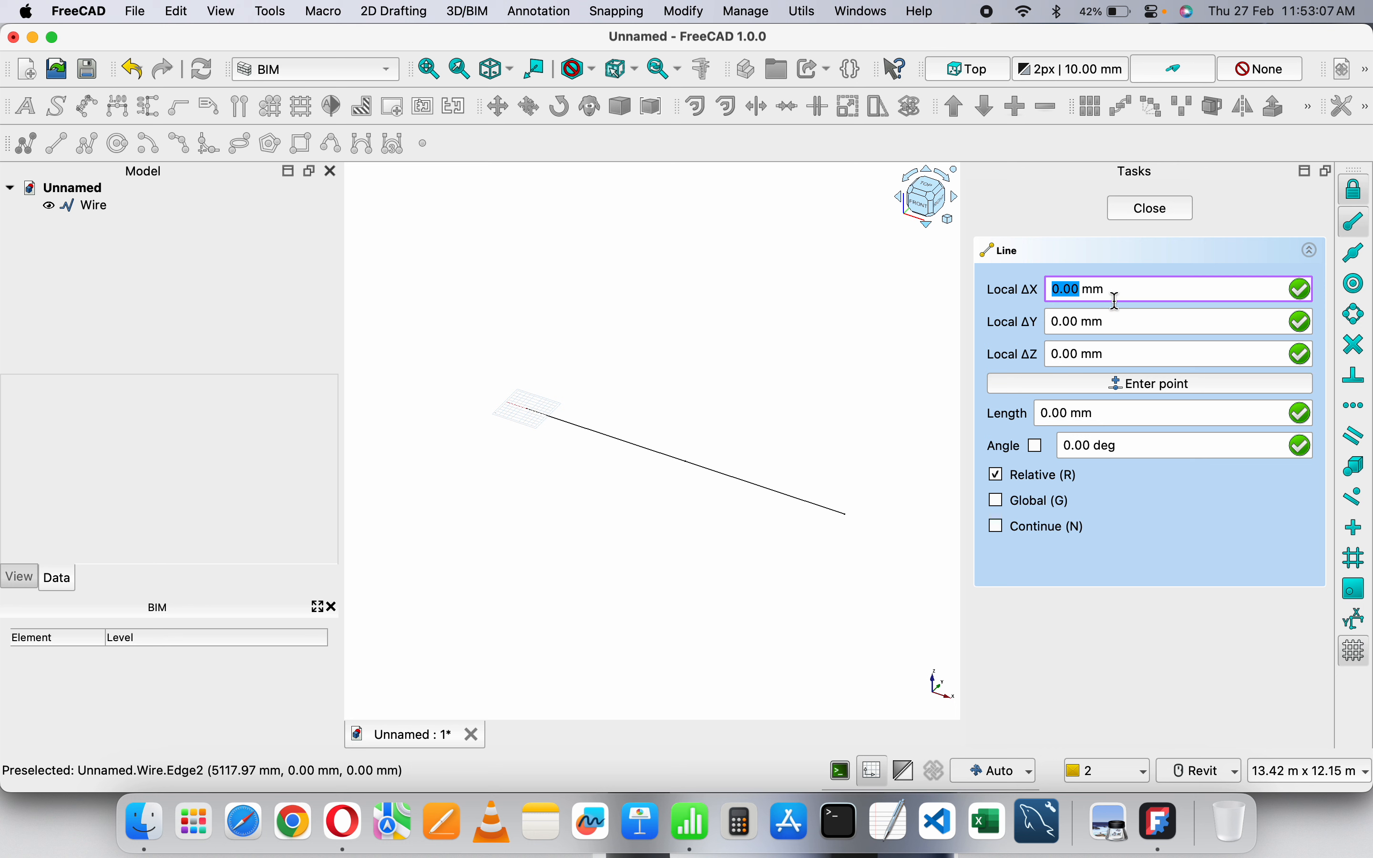
{"action": "type", "text": "0"}
{"action": "key", "text": "Tab"}
{"action": "type", "text": "0"}
{"action": "key", "text": "Tab"}
{"action": "type", "text": "0"}
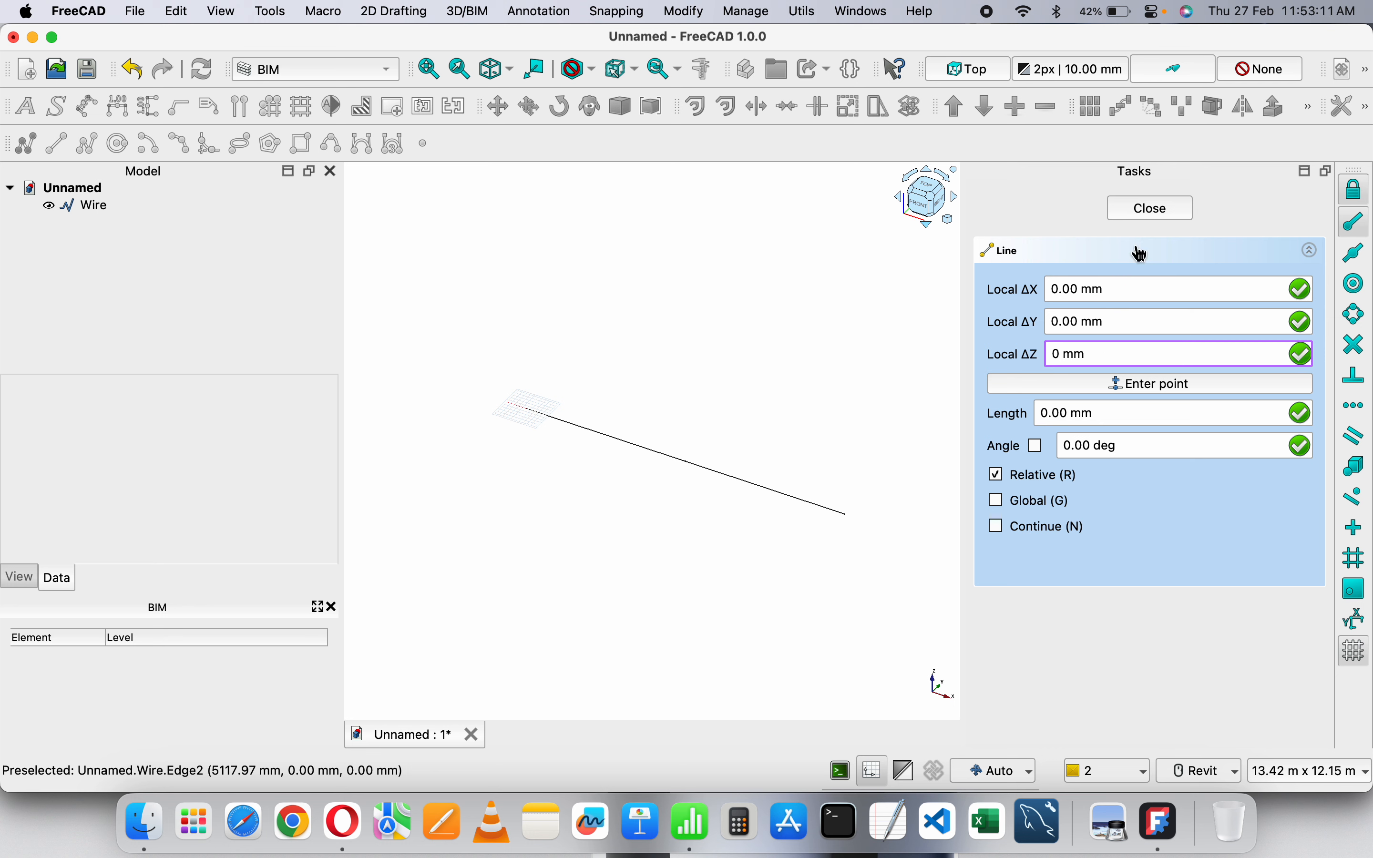
{"action": "left_click", "coordinate": [1145, 279]}
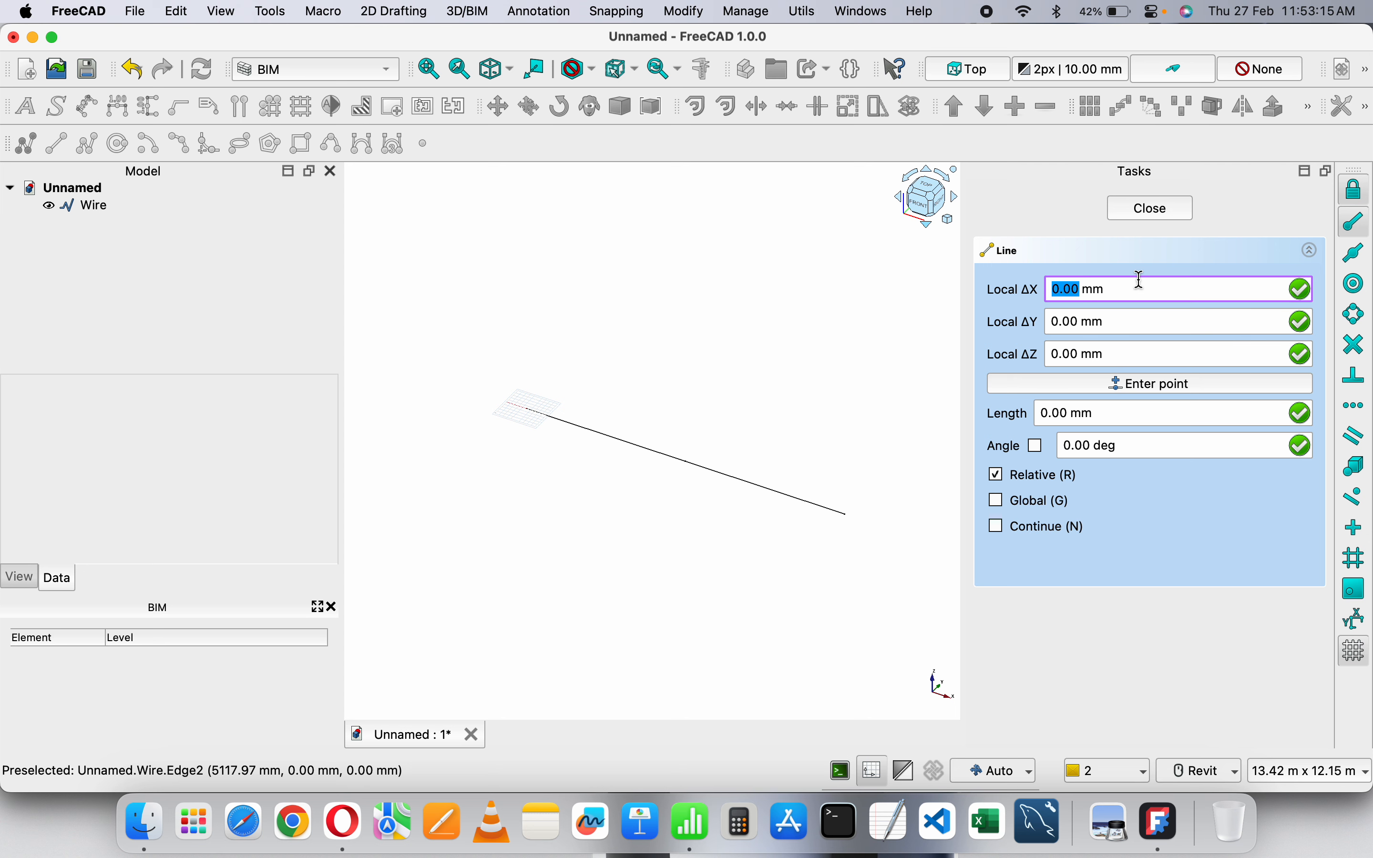
{"action": "type", "text": "0"}
{"action": "key", "text": "Tab"}
{"action": "type", "text": "0"}
{"action": "key", "text": "Tab"}
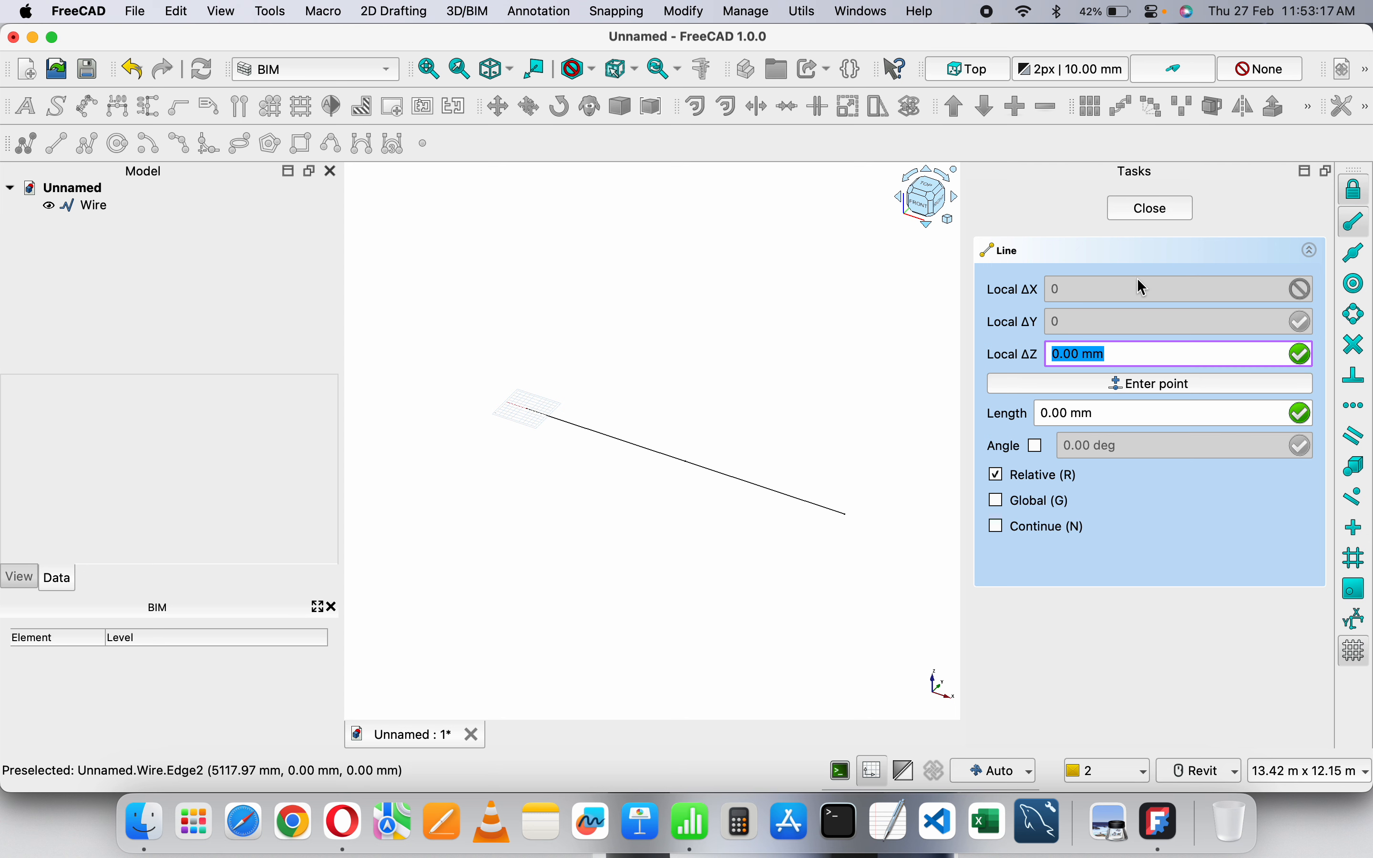
{"action": "type", "text": "500"}
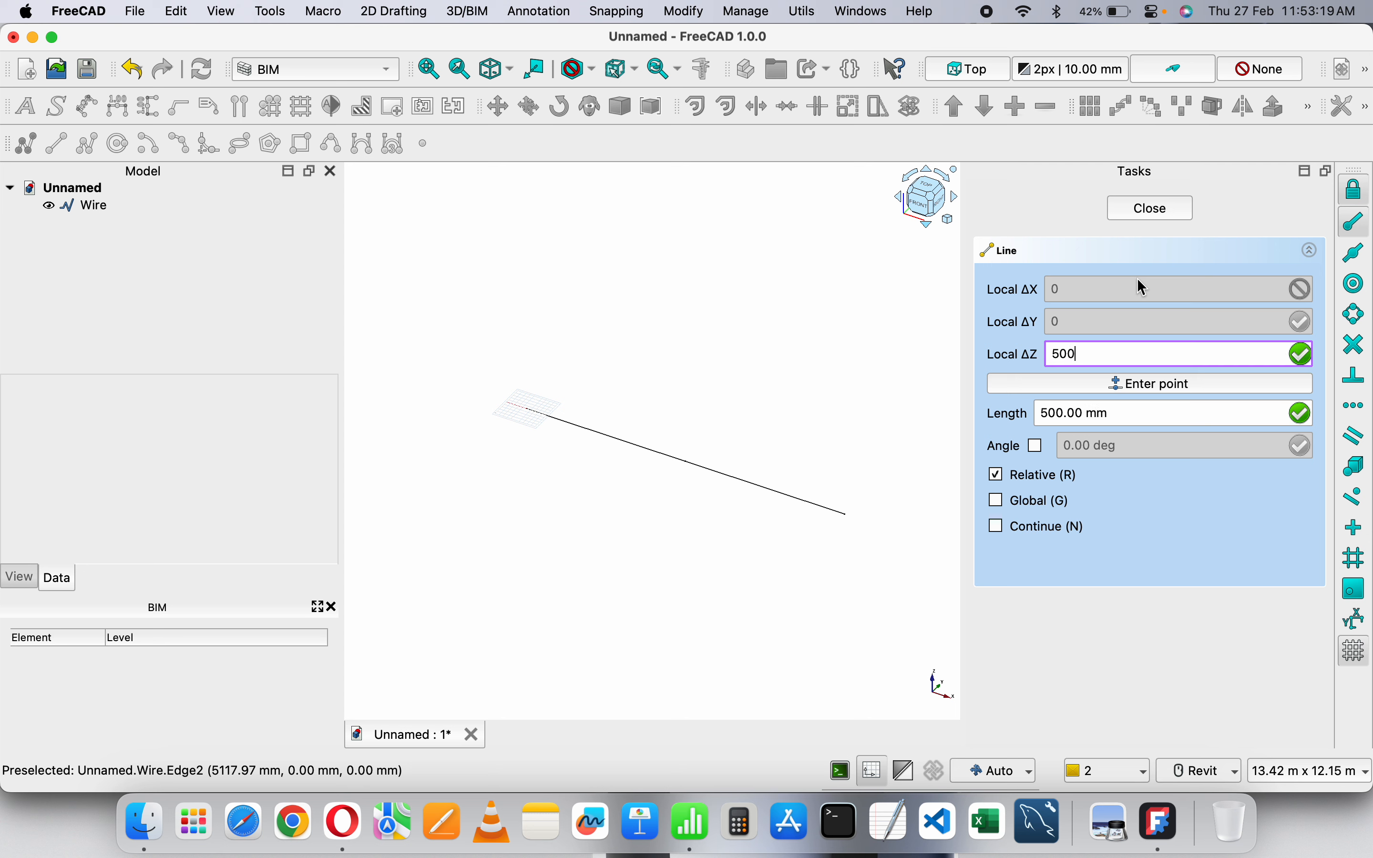
{"action": "key", "text": "Return"}
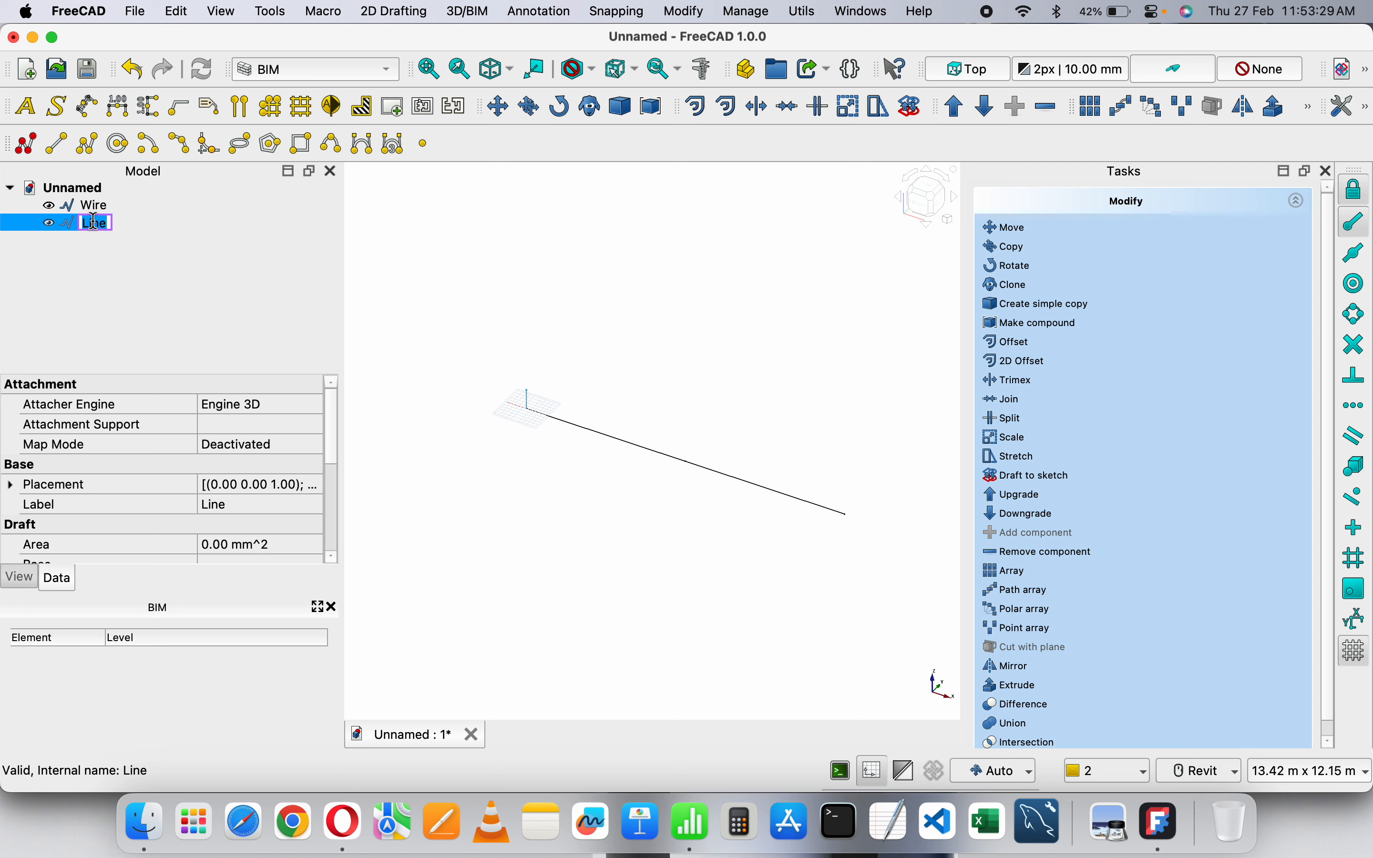
- Rename the vertical line object as Loading Line in the model tree
{"action": "type", "text": "Load"}
{"action": "key", "text": "BackSpace"}
{"action": "key", "text": "BackSpace"}
{"action": "key", "text": "BackSpace"}
{"action": "type", "text": "ine"}
{"action": "key", "text": "Return"}
- Rename the two-segment wire object as Beam in the model tree
{"action": "left_click", "coordinate": [104, 210]}
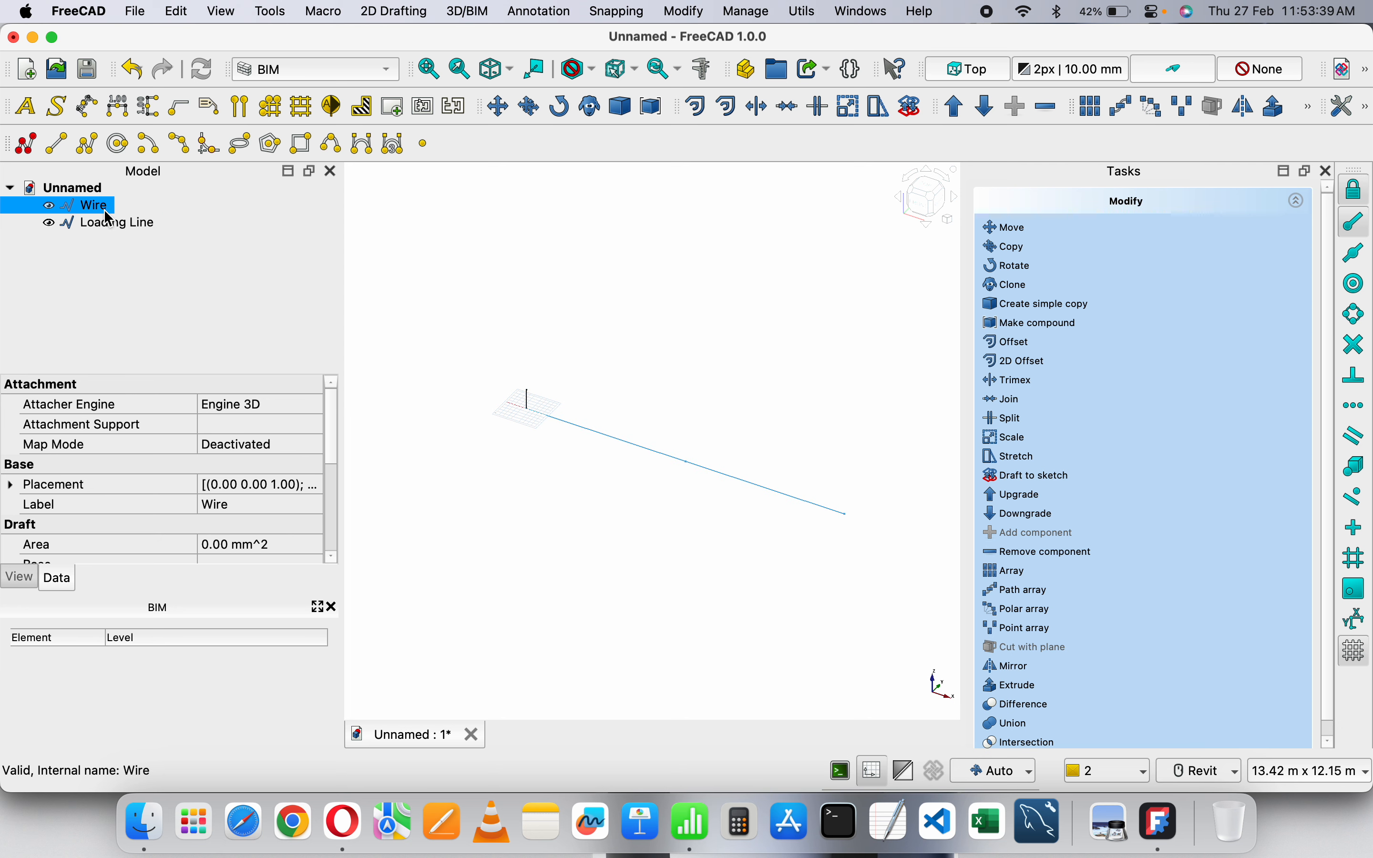
{"action": "type", "text": "Beam"}
{"action": "key", "text": "Return"}
{"action": "left_click", "coordinate": [115, 224], "text": "shift"}
{"action": "left_click", "coordinate": [108, 208]}
{"action": "left_click", "coordinate": [115, 230]}
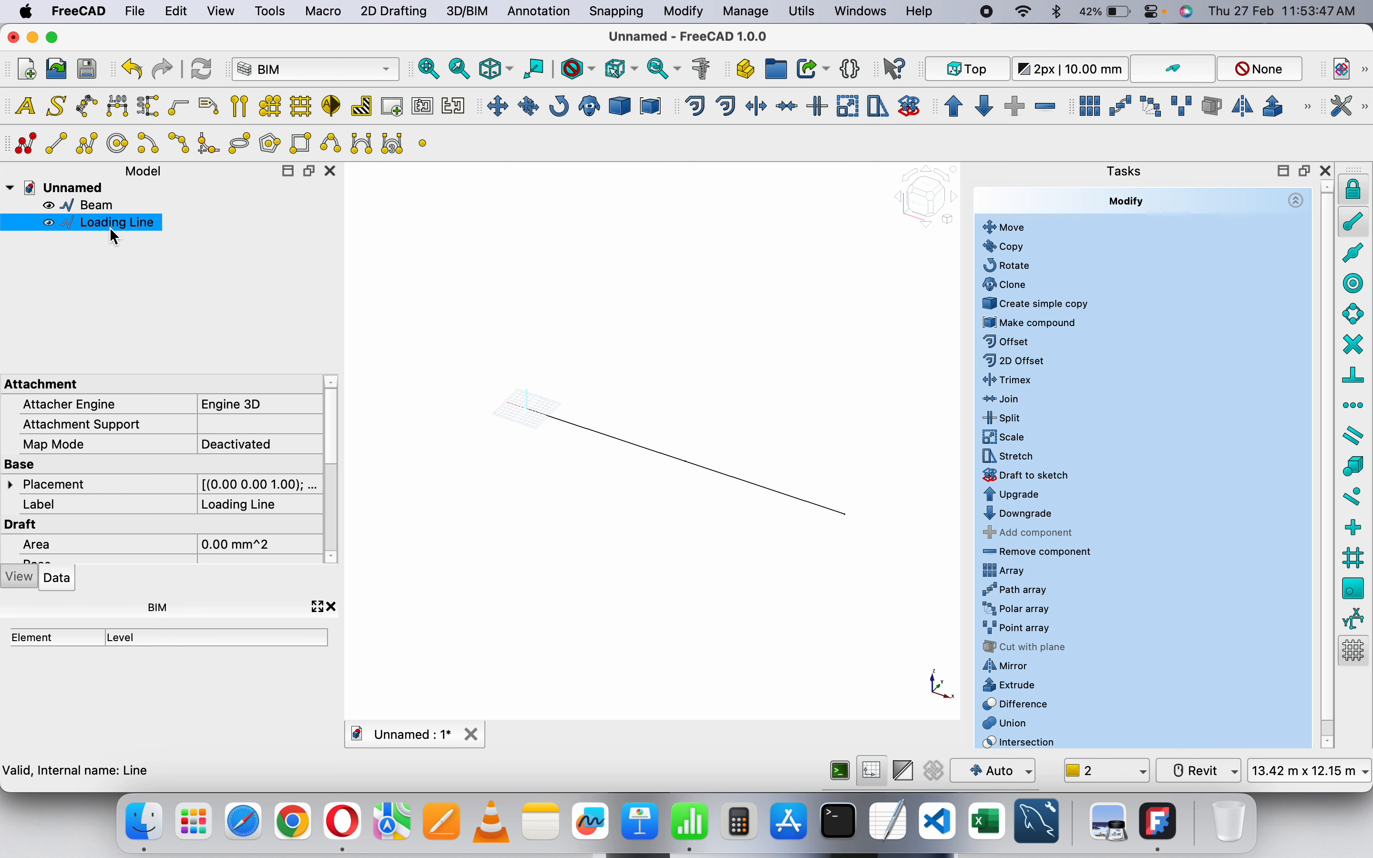
{"action": "right_click", "coordinate": [111, 226]}
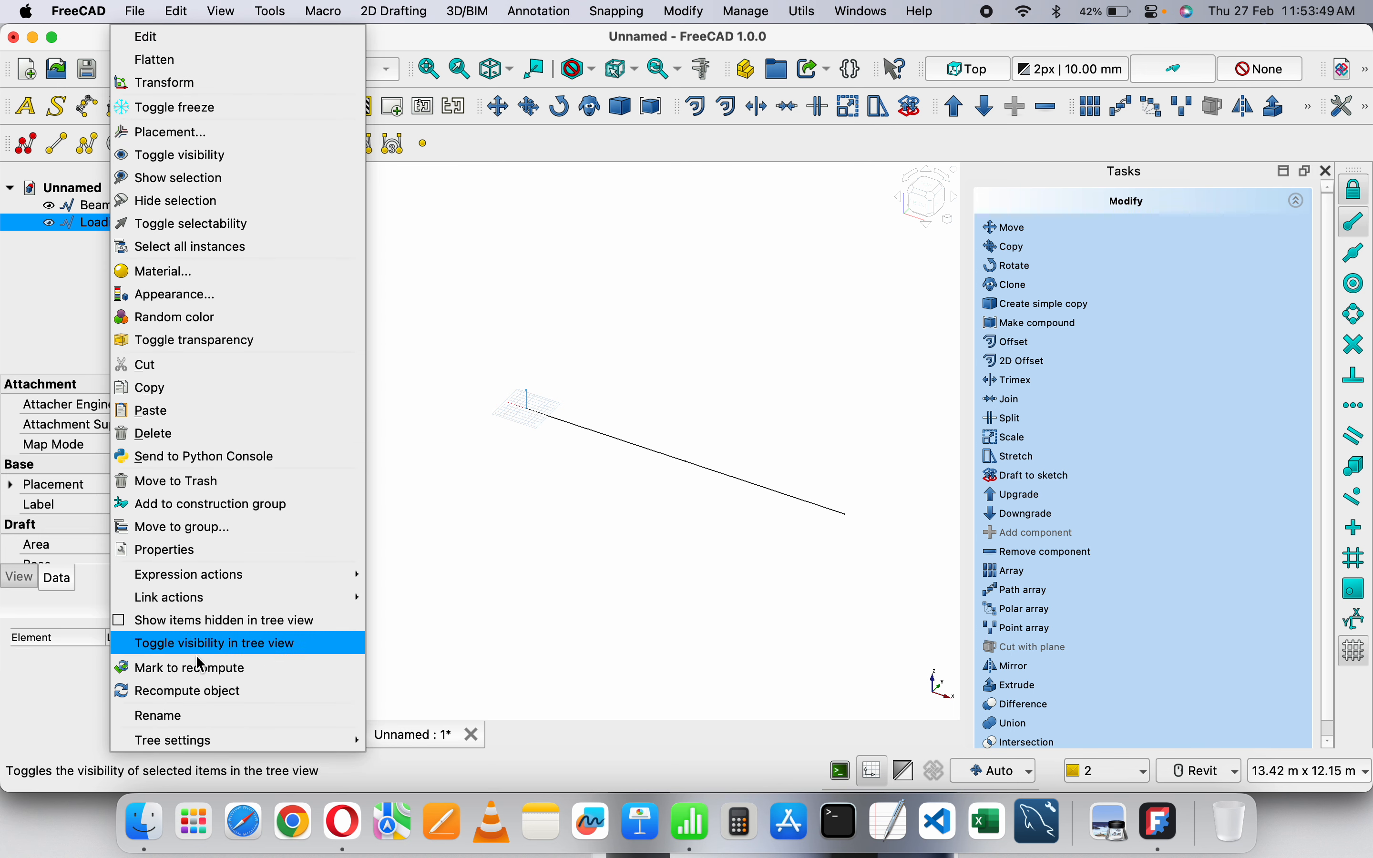
{"action": "left_click", "coordinate": [217, 718]}
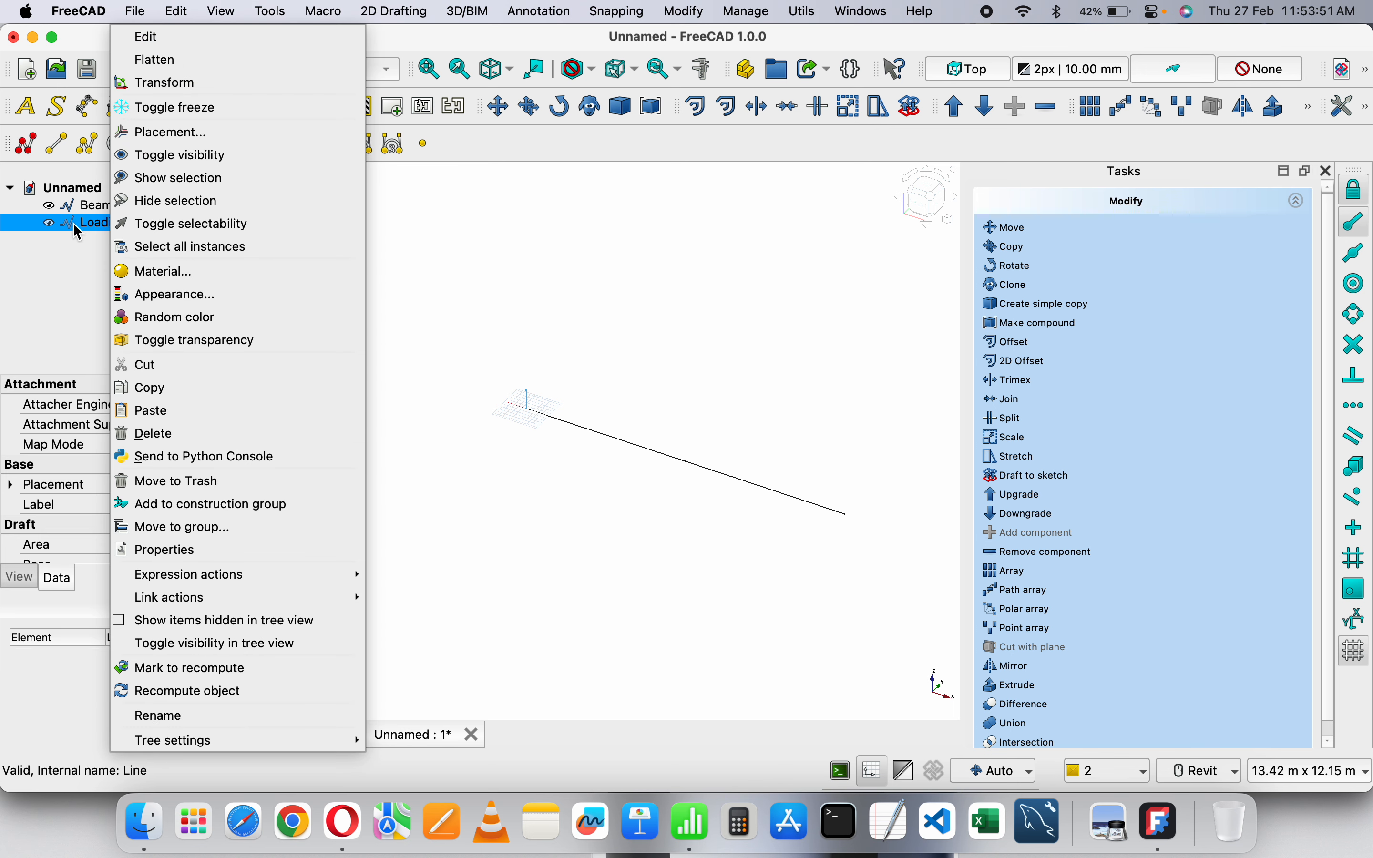
{"action": "left_click", "coordinate": [114, 254]}
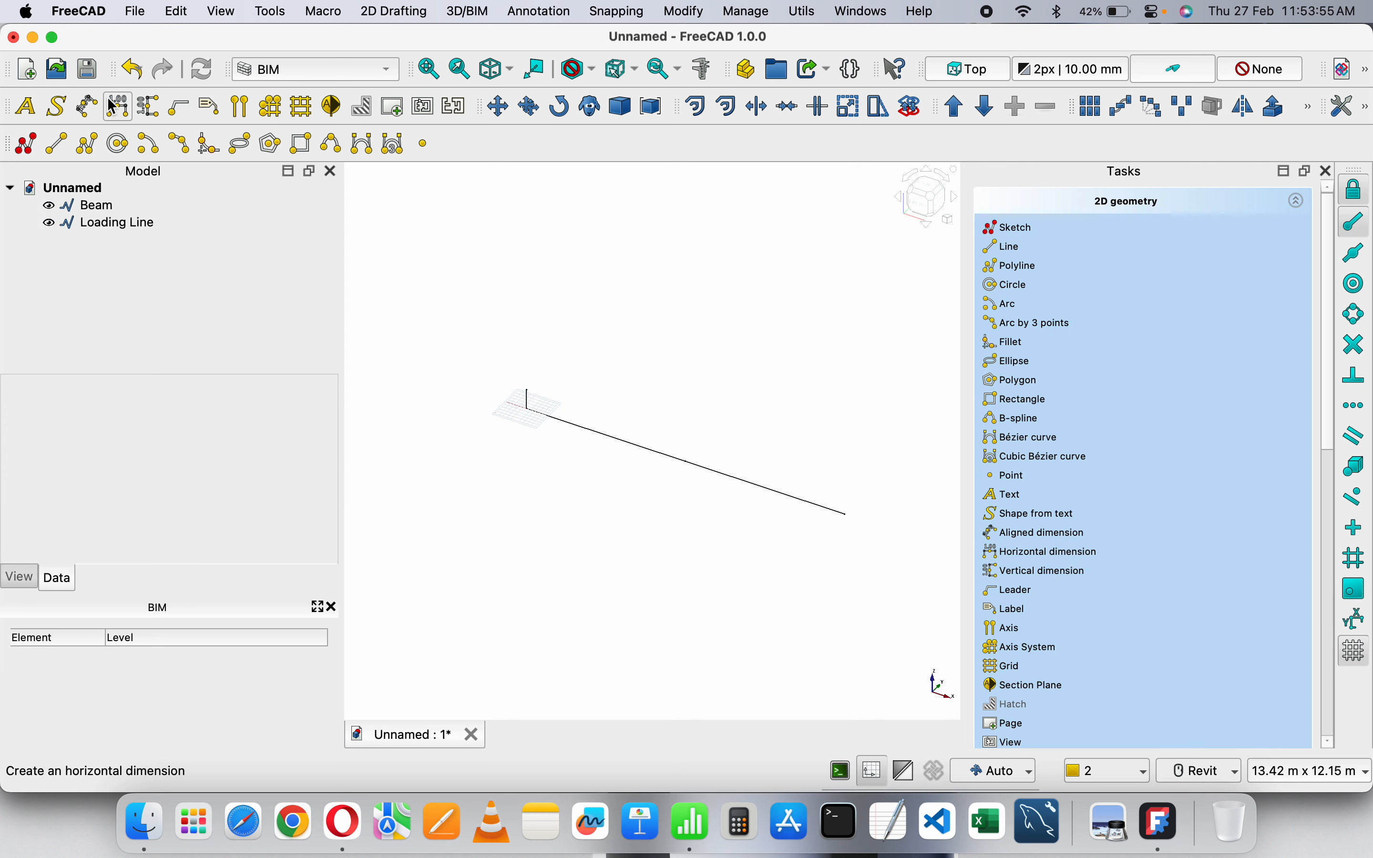
- Switch to the FEM workbench and create an analysis container with the default solver
{"action": "left_click", "coordinate": [287, 78]}
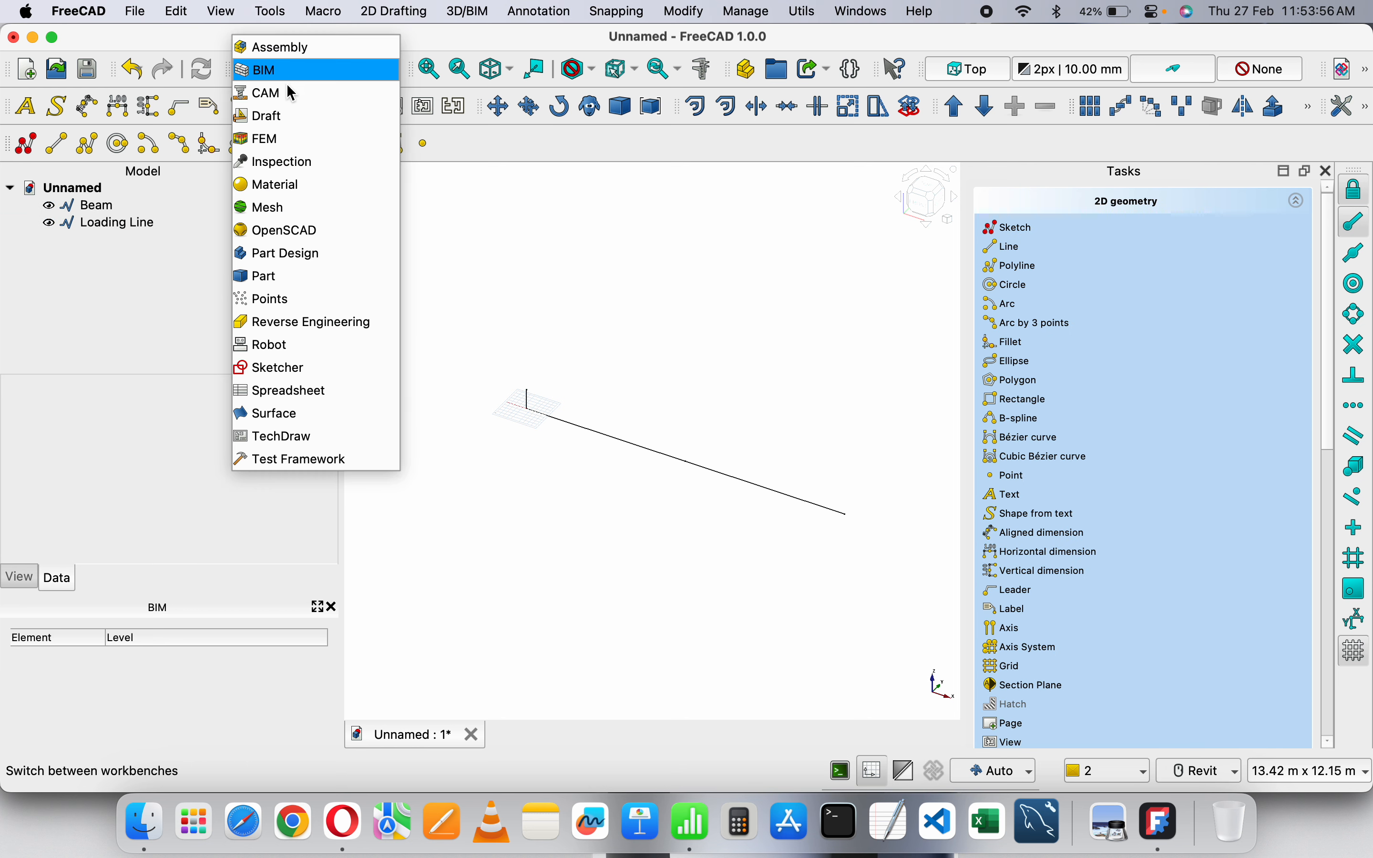
{"action": "left_click", "coordinate": [290, 141]}
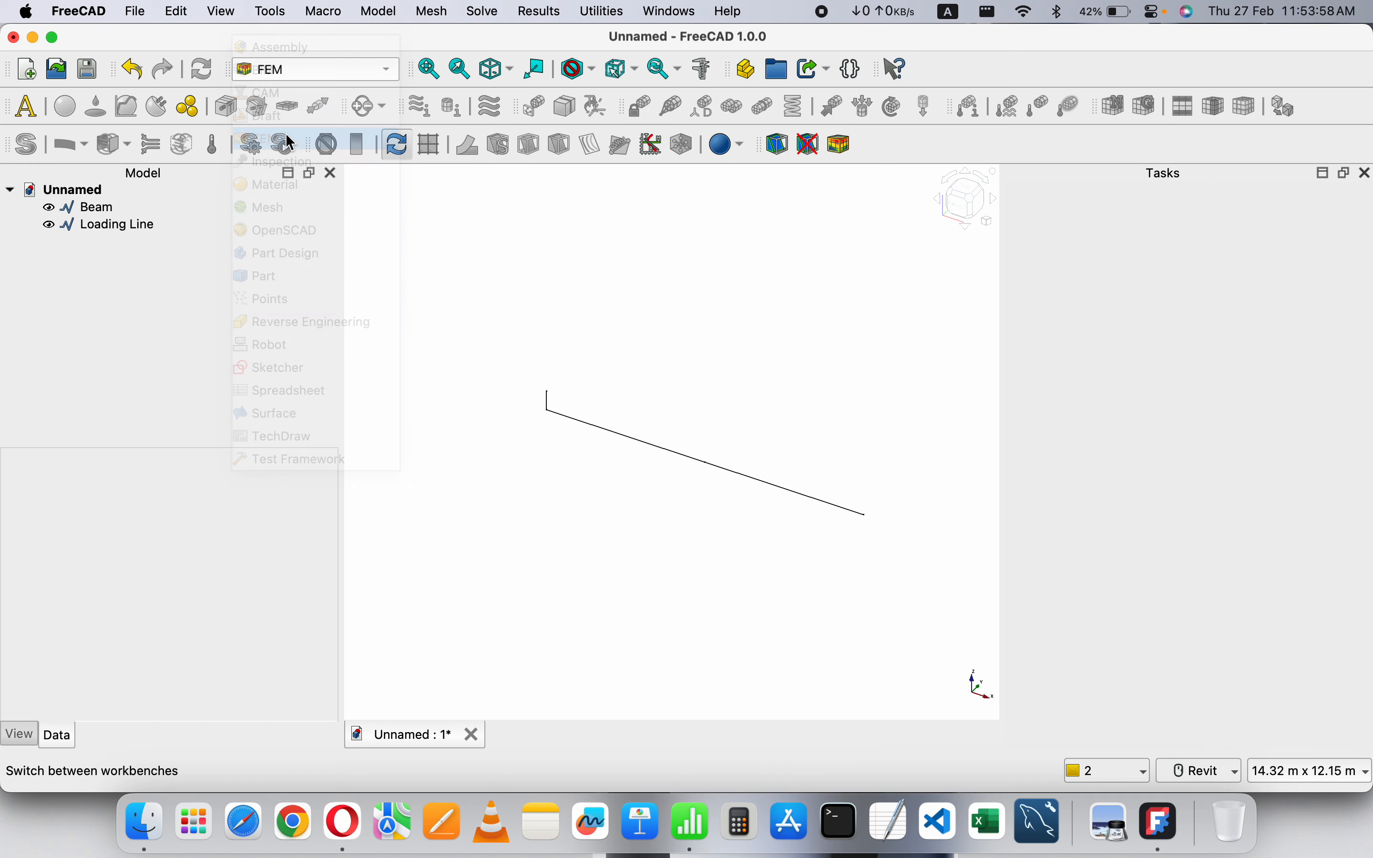
{"action": "left_click", "coordinate": [30, 115]}
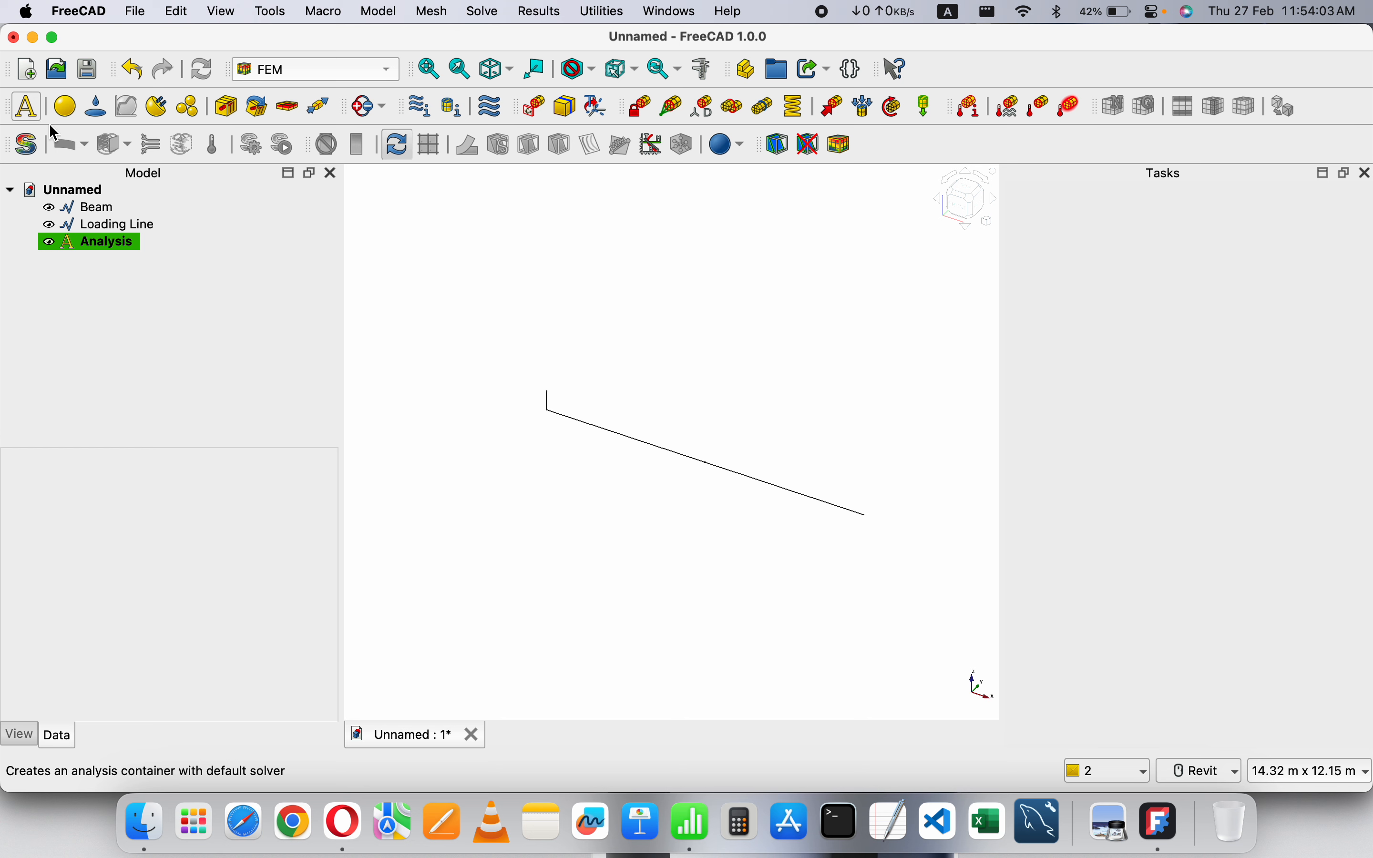
- Add a solid material to the analysis, using CalculiX-Steel from the standard steel materials
{"action": "left_click", "coordinate": [72, 113]}
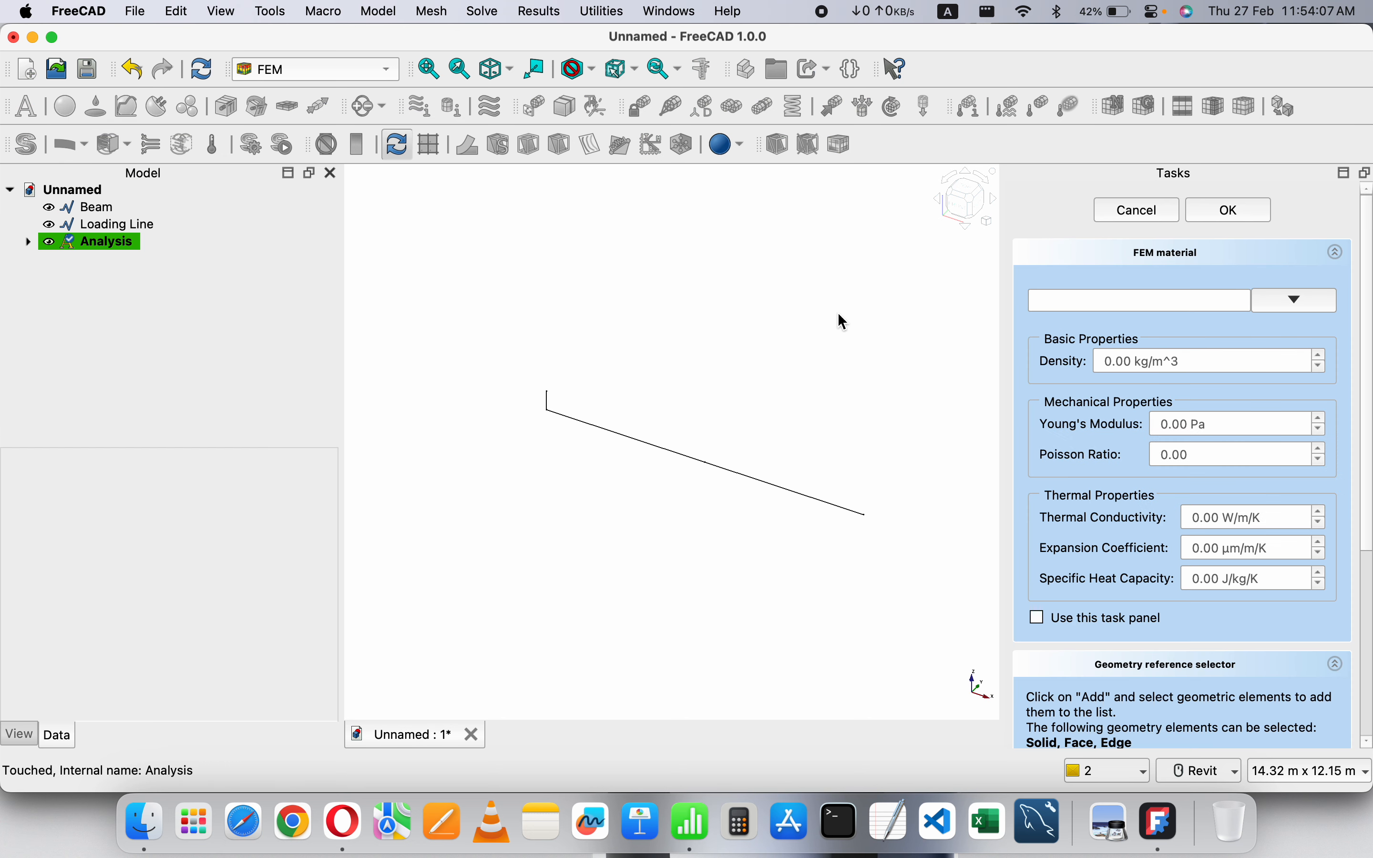
{"action": "left_click", "coordinate": [1296, 310]}
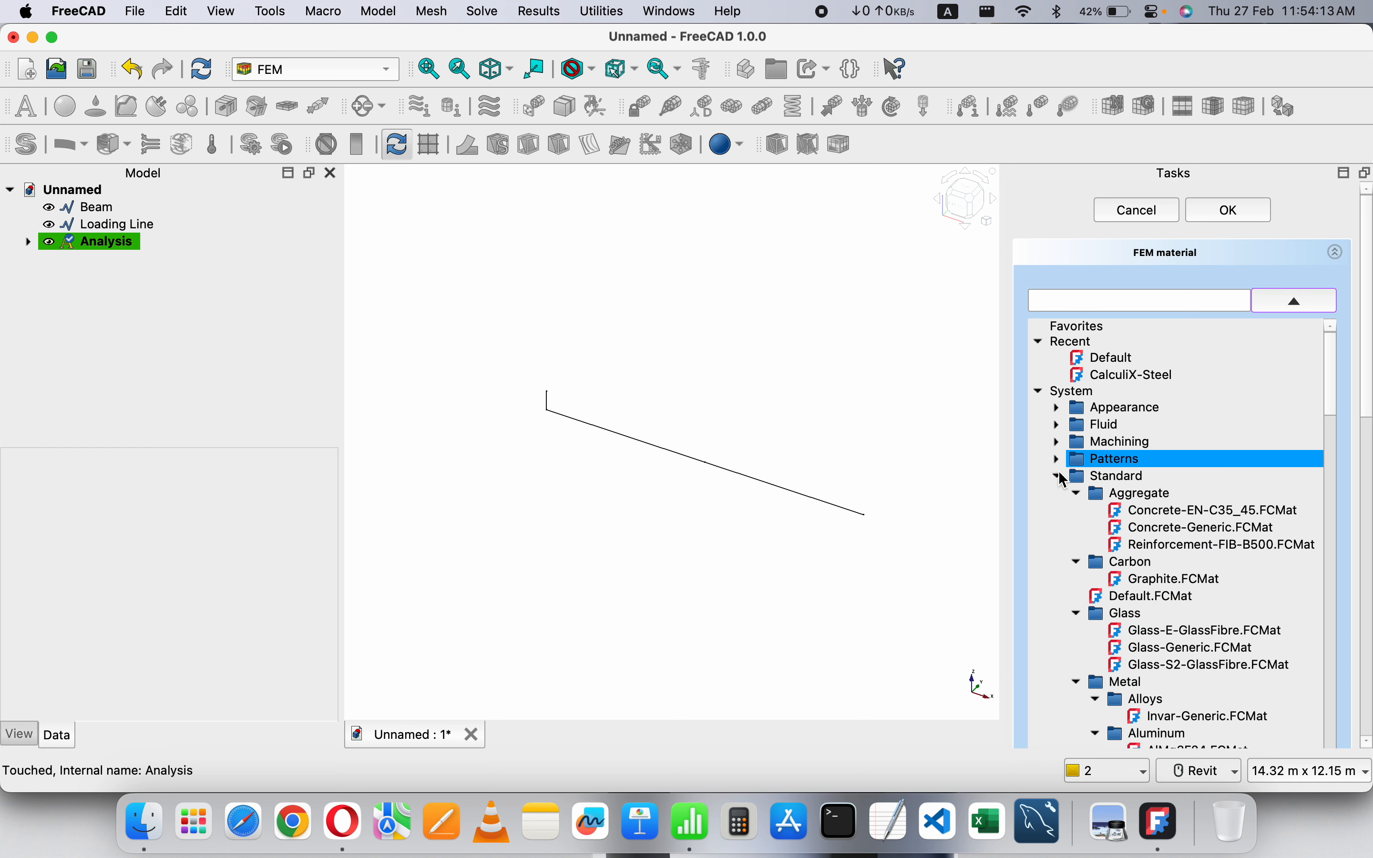
{"action": "left_click", "coordinate": [1059, 459]}
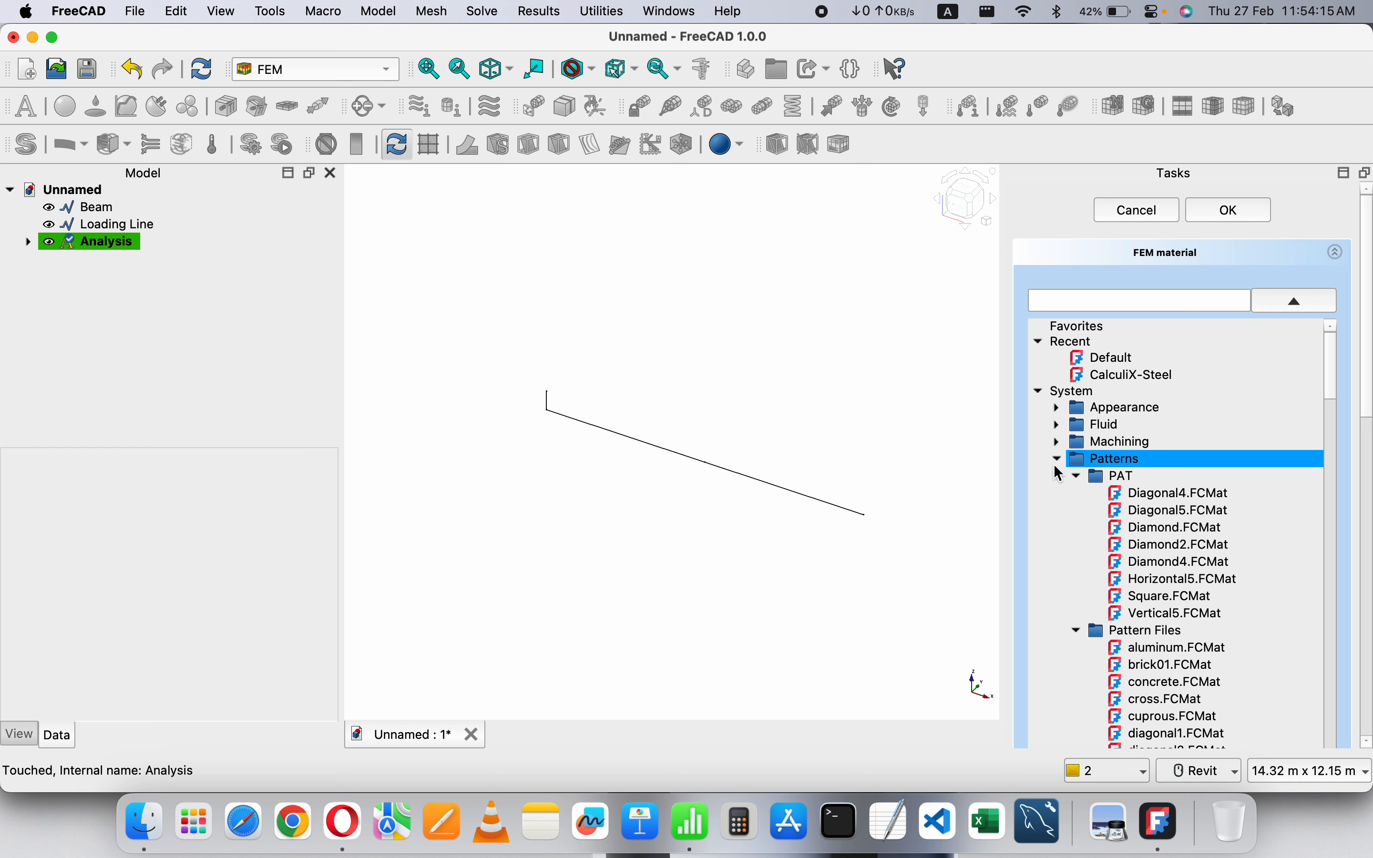
{"action": "left_click", "coordinate": [1059, 460]}
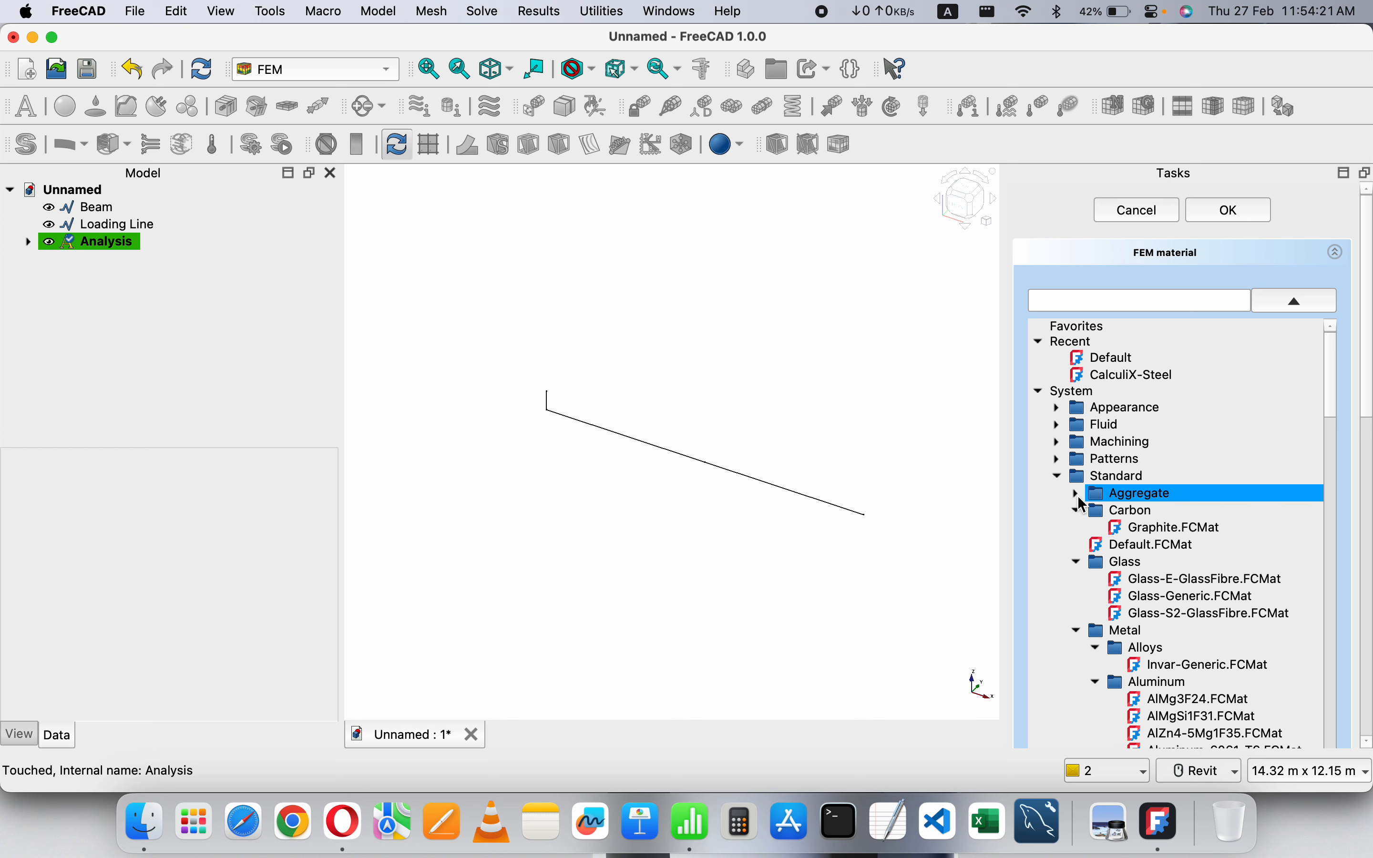
{"action": "left_click", "coordinate": [1081, 510]}
{"action": "left_click", "coordinate": [1080, 545]}
{"action": "left_click", "coordinate": [1077, 545]}
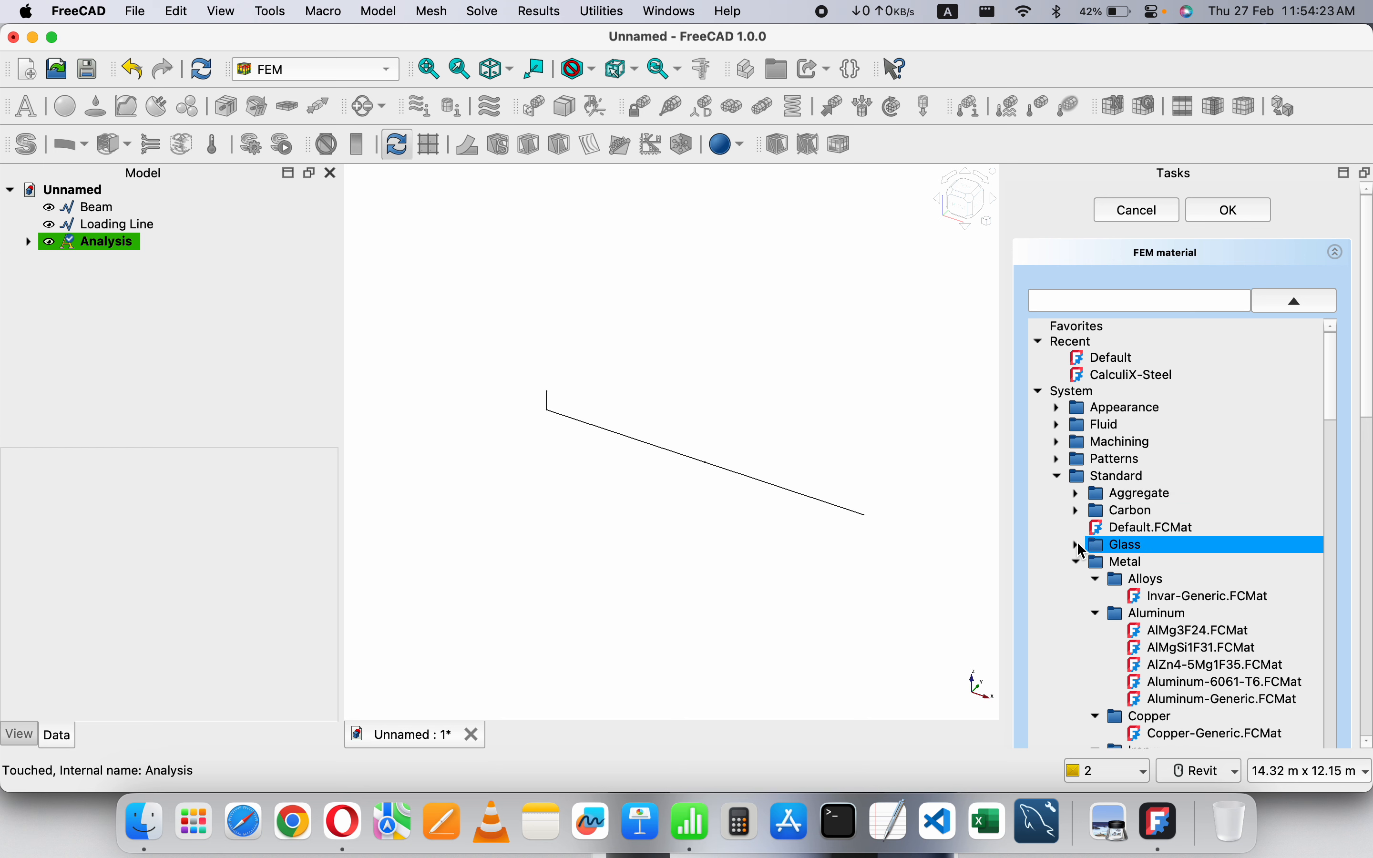
{"action": "left_click", "coordinate": [1077, 562]}
{"action": "scroll", "coordinate": [1087, 571], "scroll_direction": "down", "scroll_amount": 2}
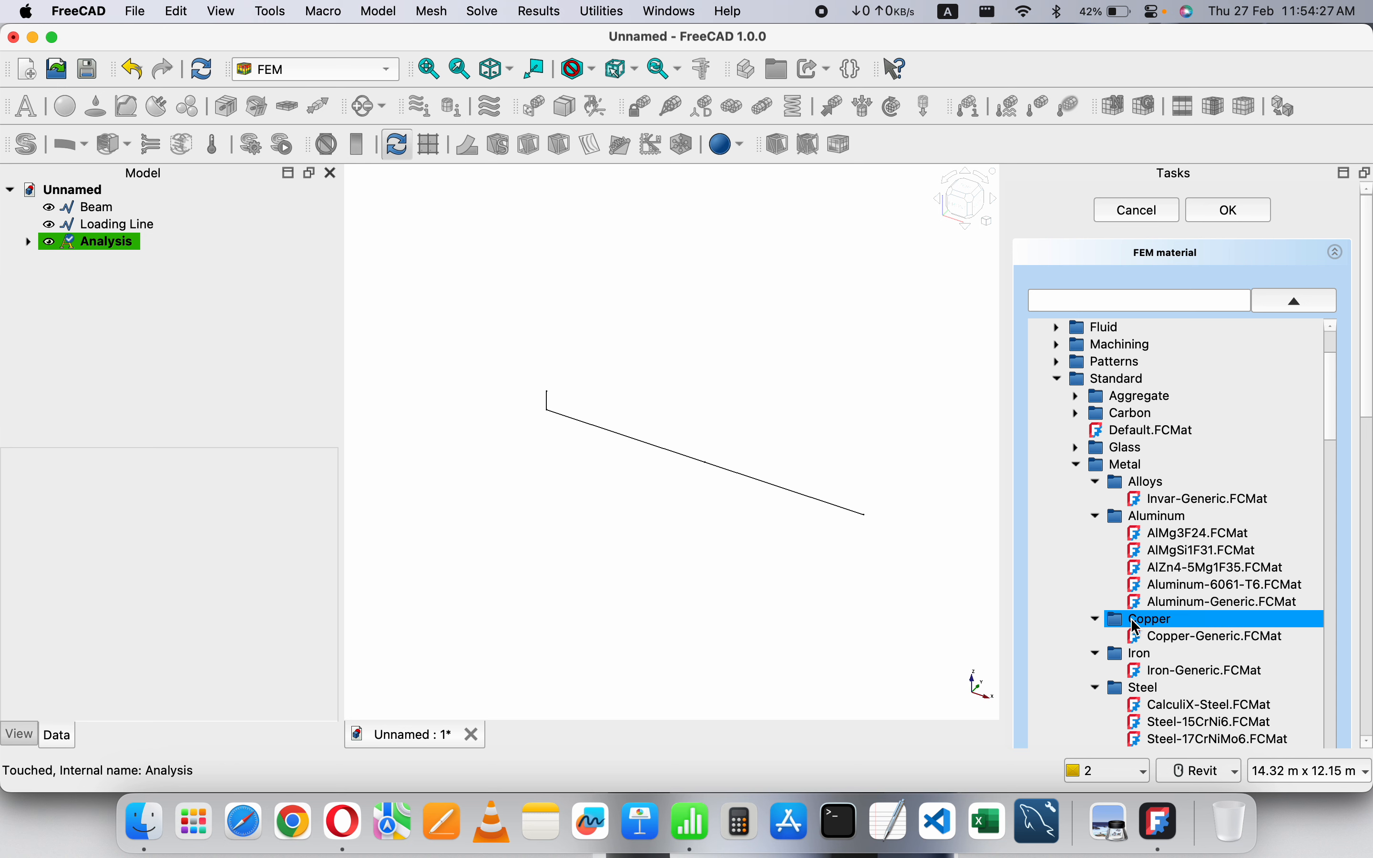
{"action": "scroll", "coordinate": [1152, 625], "scroll_direction": "down", "scroll_amount": 2}
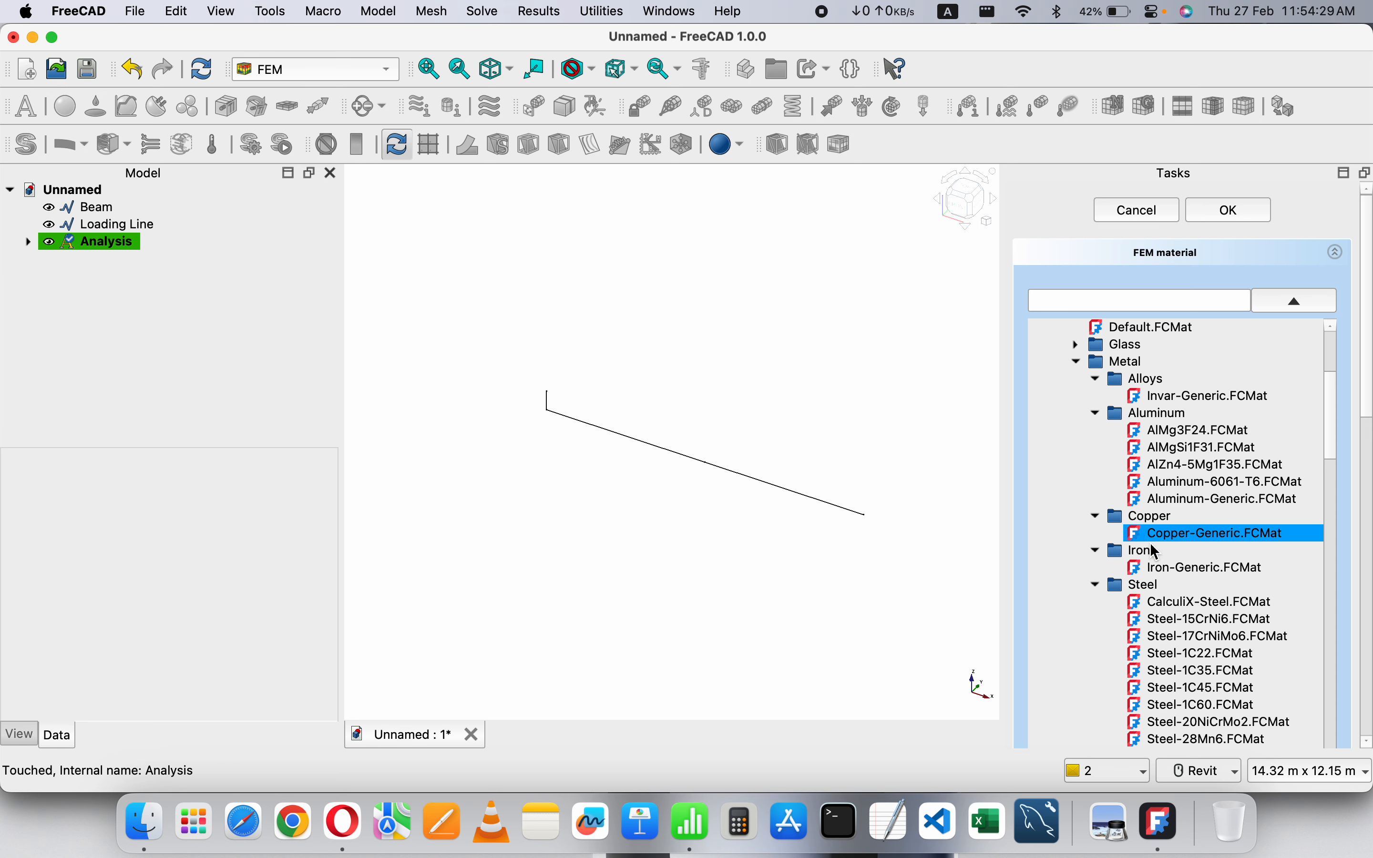
{"action": "scroll", "coordinate": [1156, 571], "scroll_direction": "down", "scroll_amount": 4}
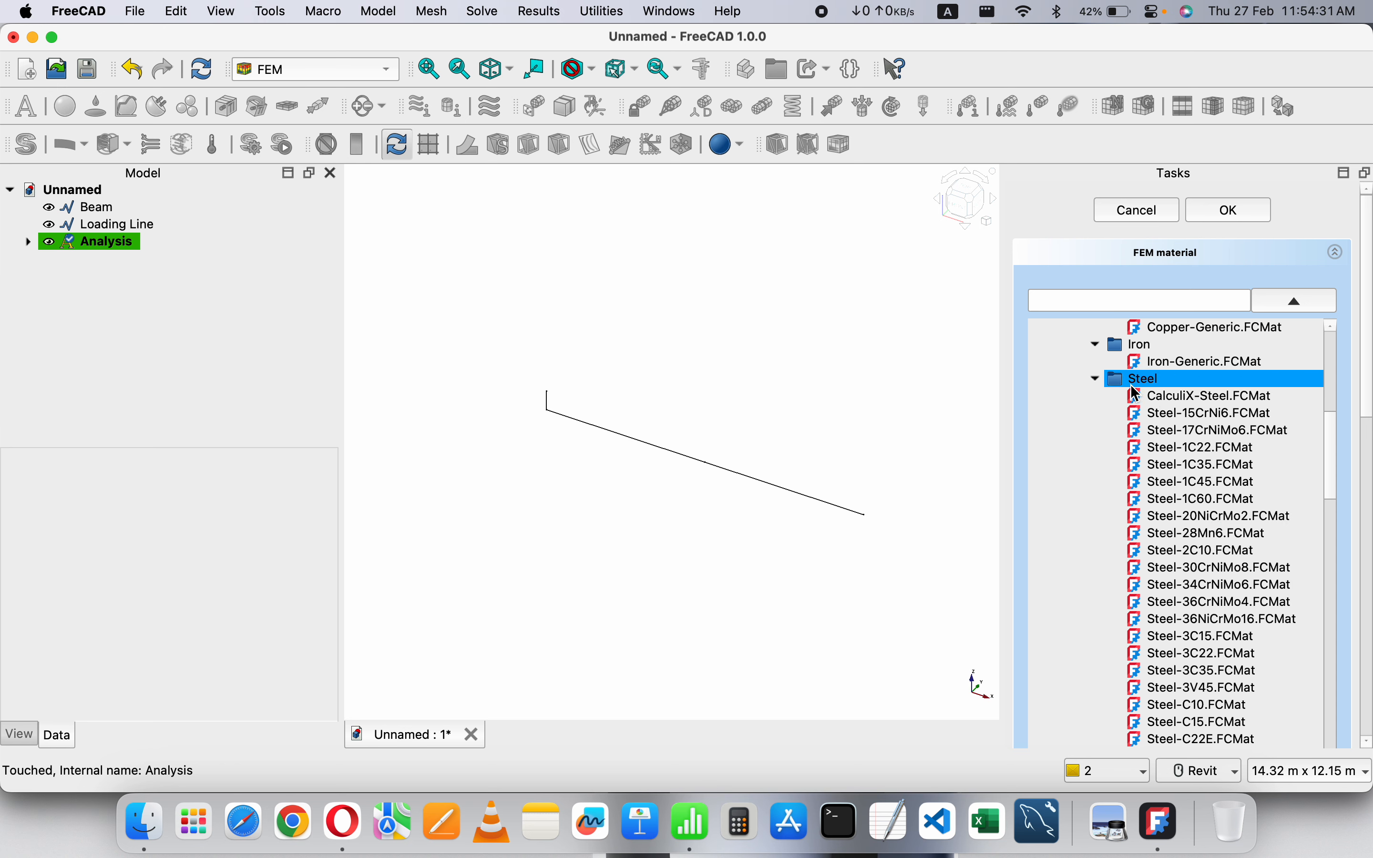
{"action": "left_click", "coordinate": [1237, 403]}
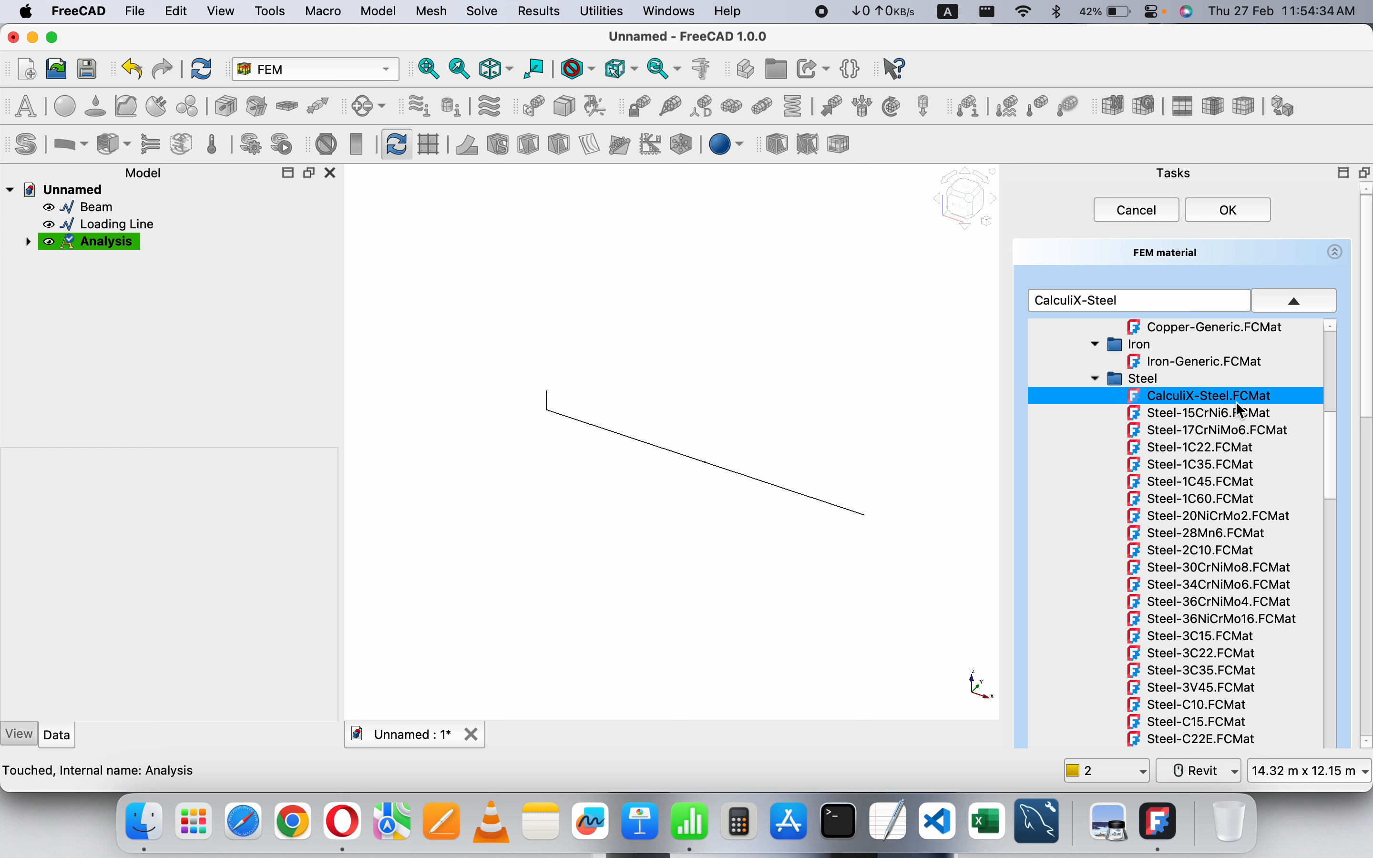
{"action": "left_click", "coordinate": [1294, 300]}
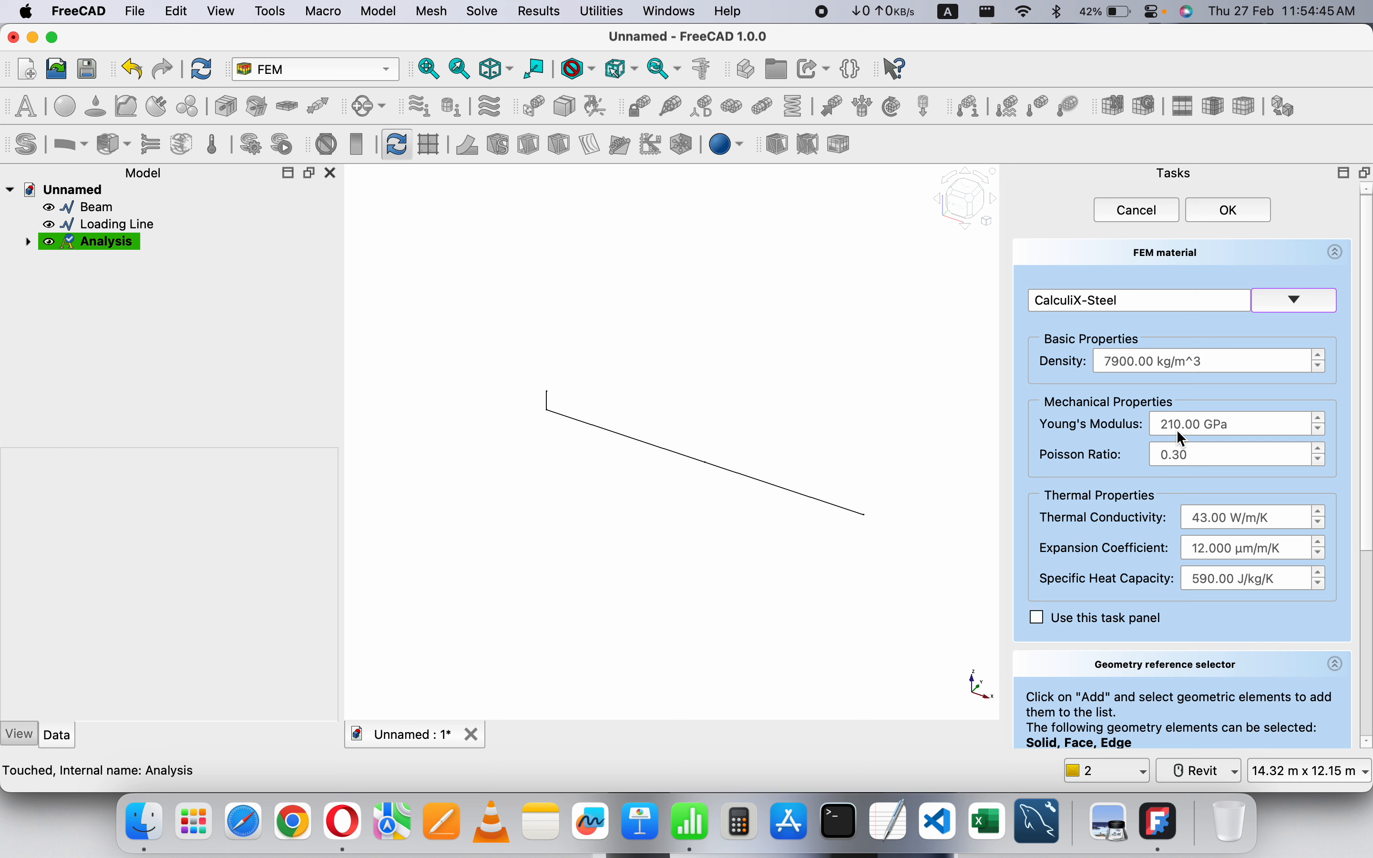
{"action": "left_click", "coordinate": [1220, 216]}
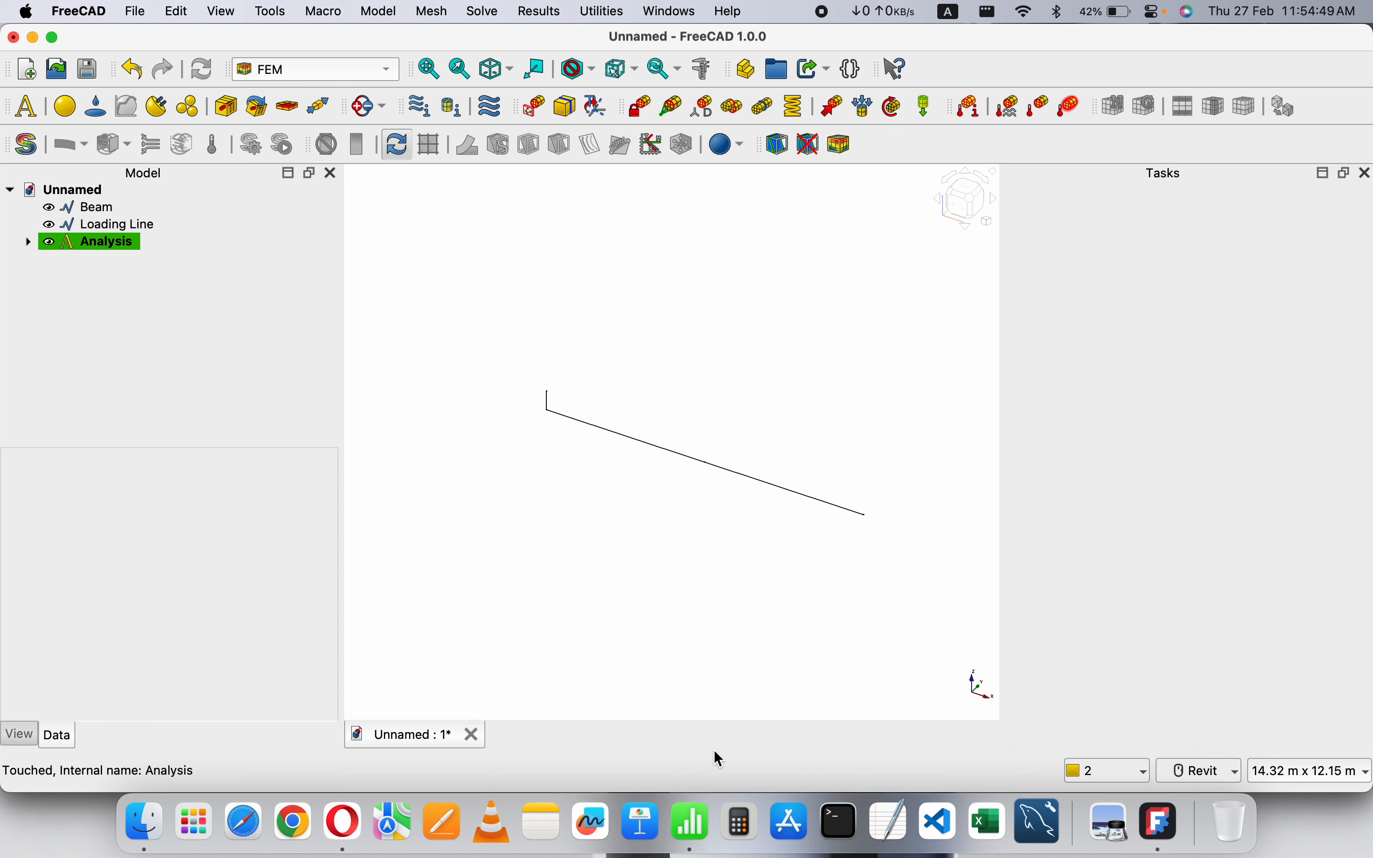
- Switch to the Numbers problem sheet, change the elastic modulus E to 2,10,000 N/mm², and save the document
{"action": "left_click", "coordinate": [693, 820]}
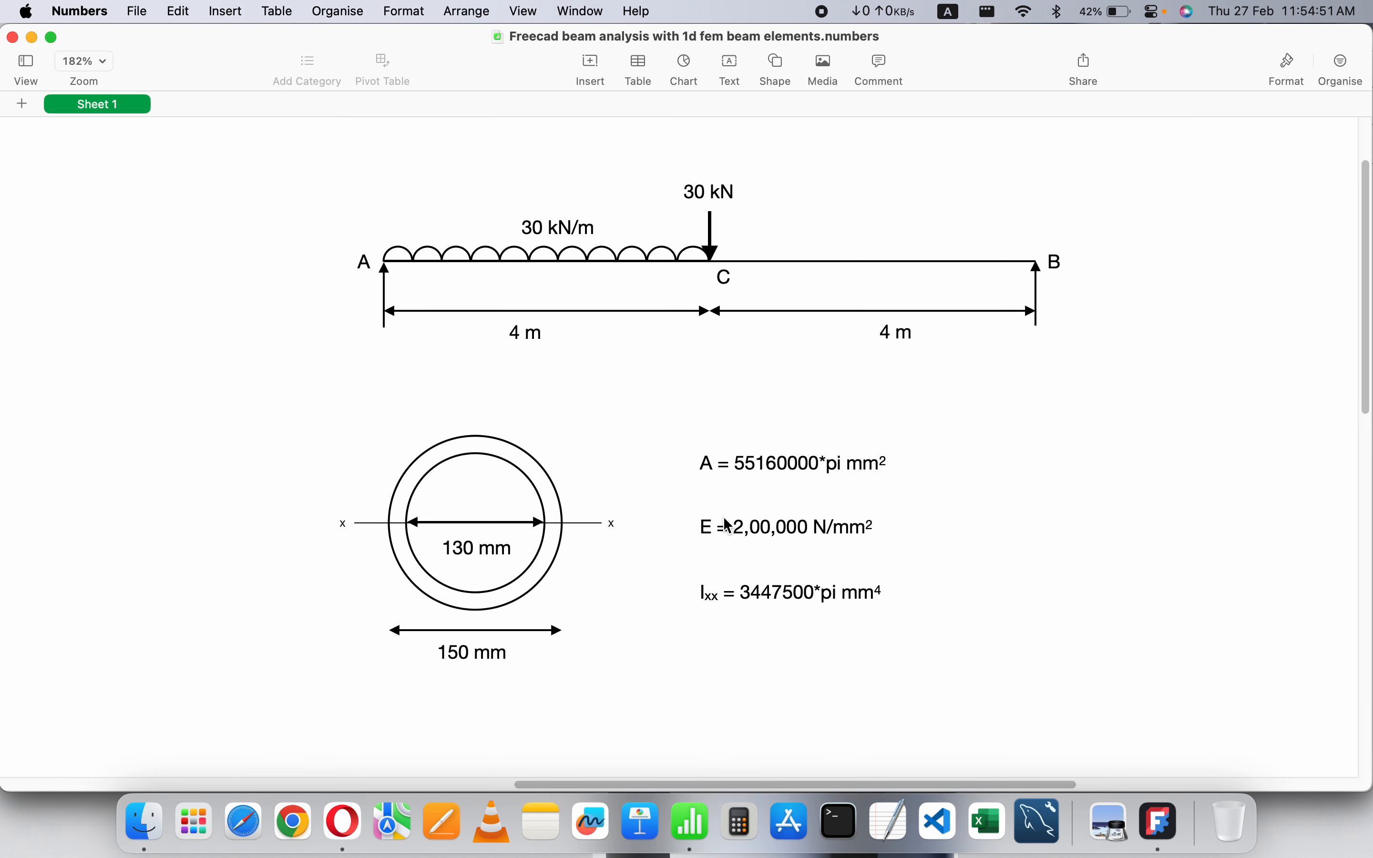
{"action": "left_click", "coordinate": [760, 533]}
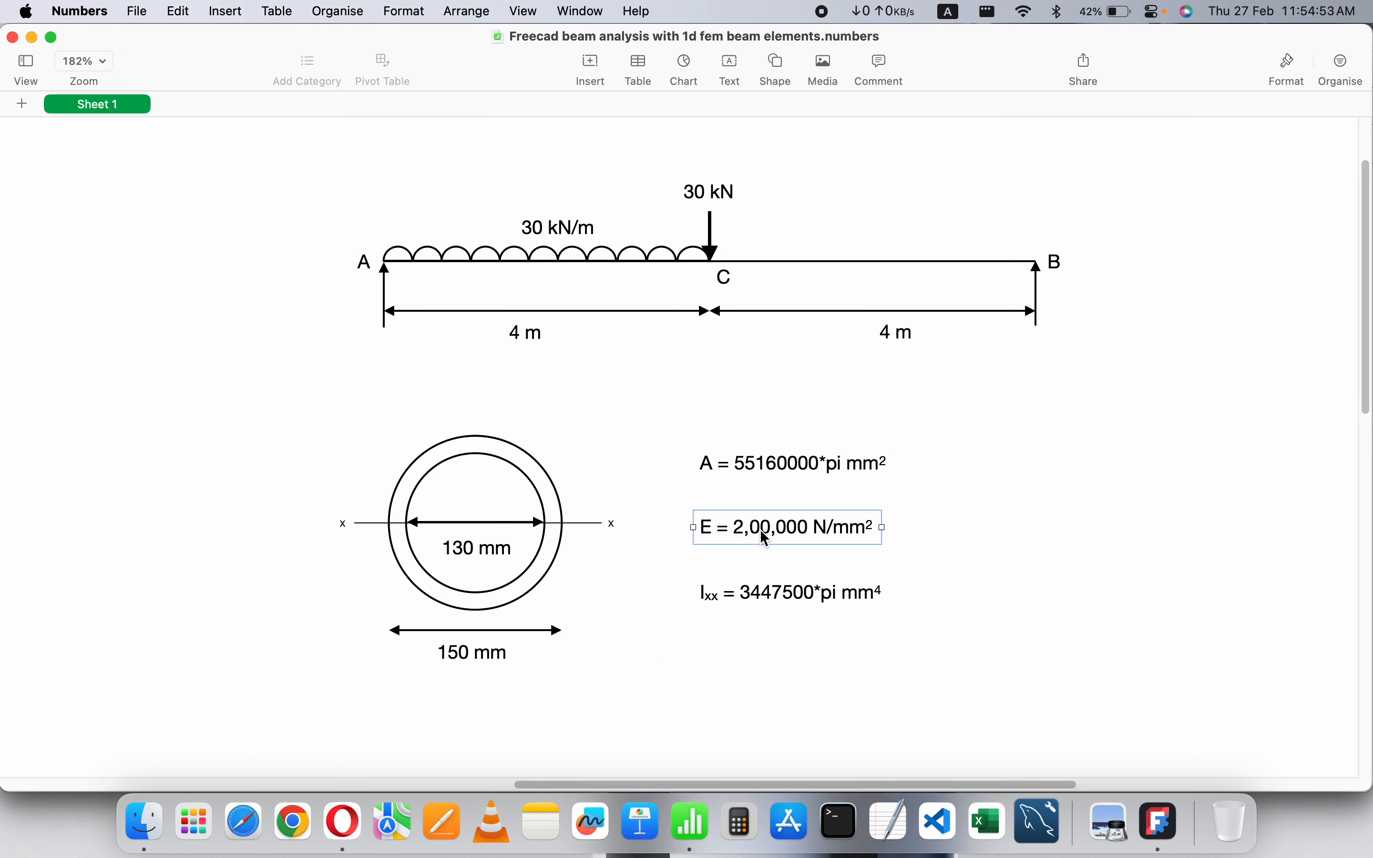
{"action": "double_click", "coordinate": [765, 536]}
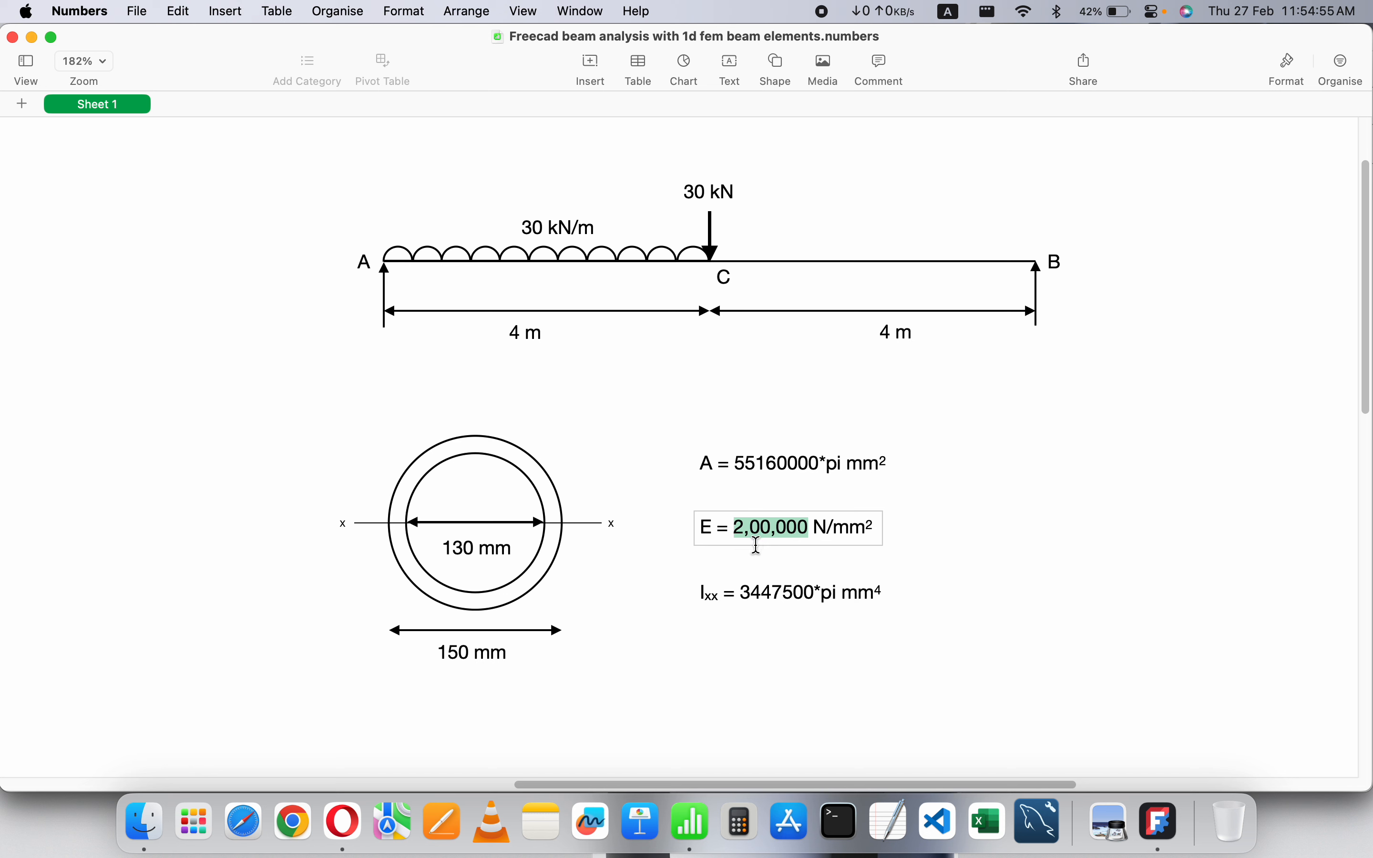
{"action": "left_click", "coordinate": [764, 534]}
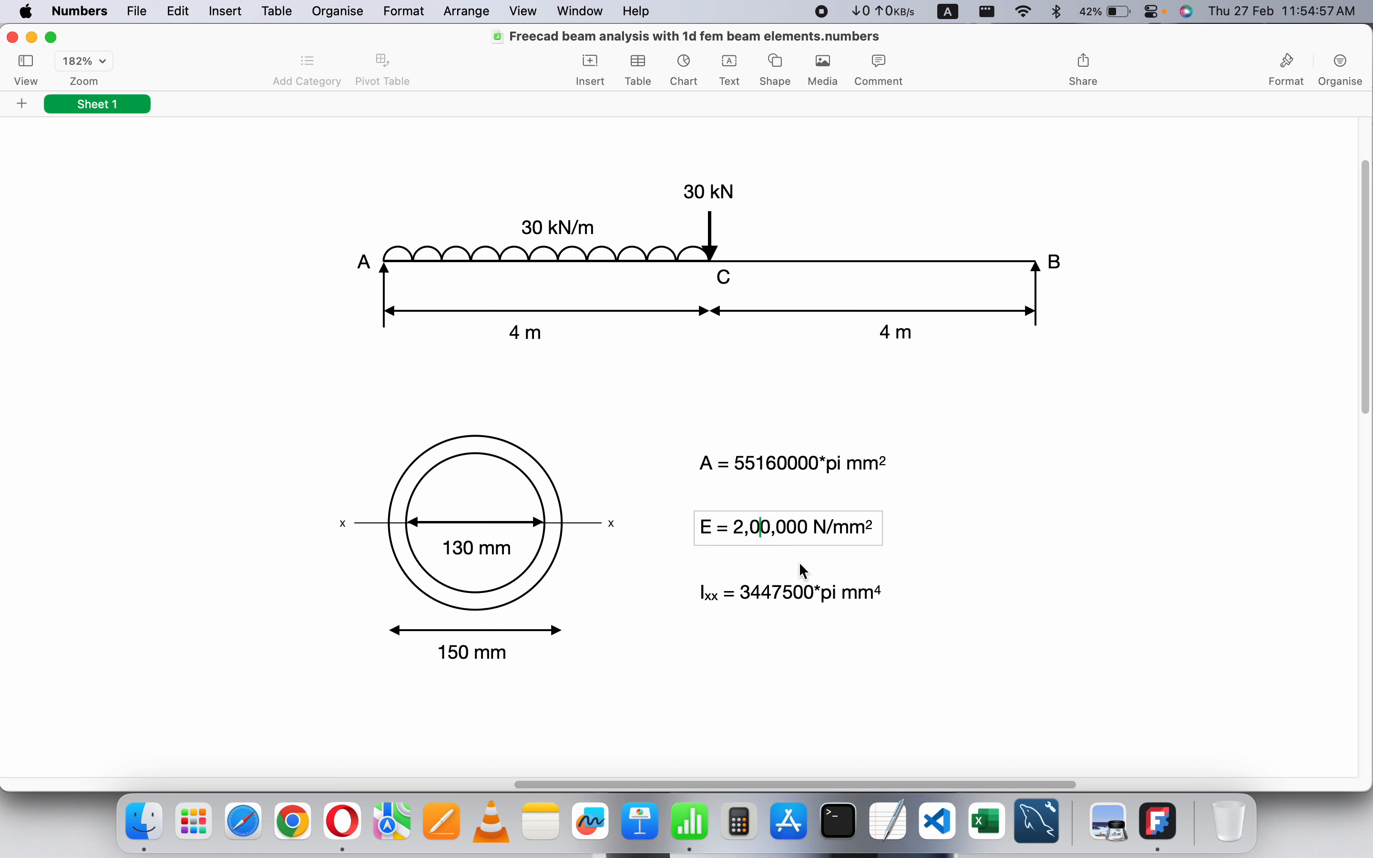
{"action": "key", "text": "BackSpace"}
{"action": "type", "text": "1"}
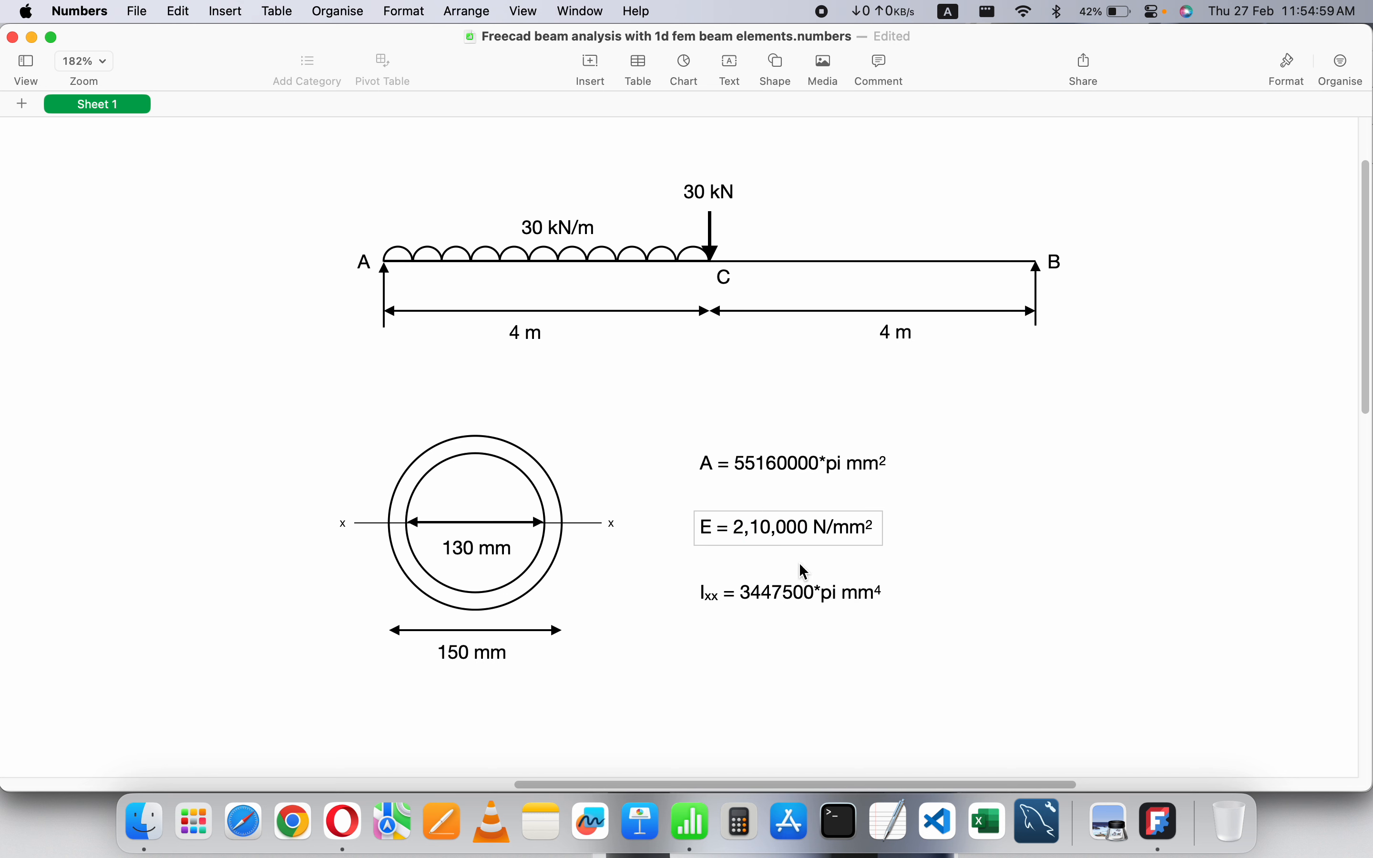
{"action": "left_click", "coordinate": [914, 546]}
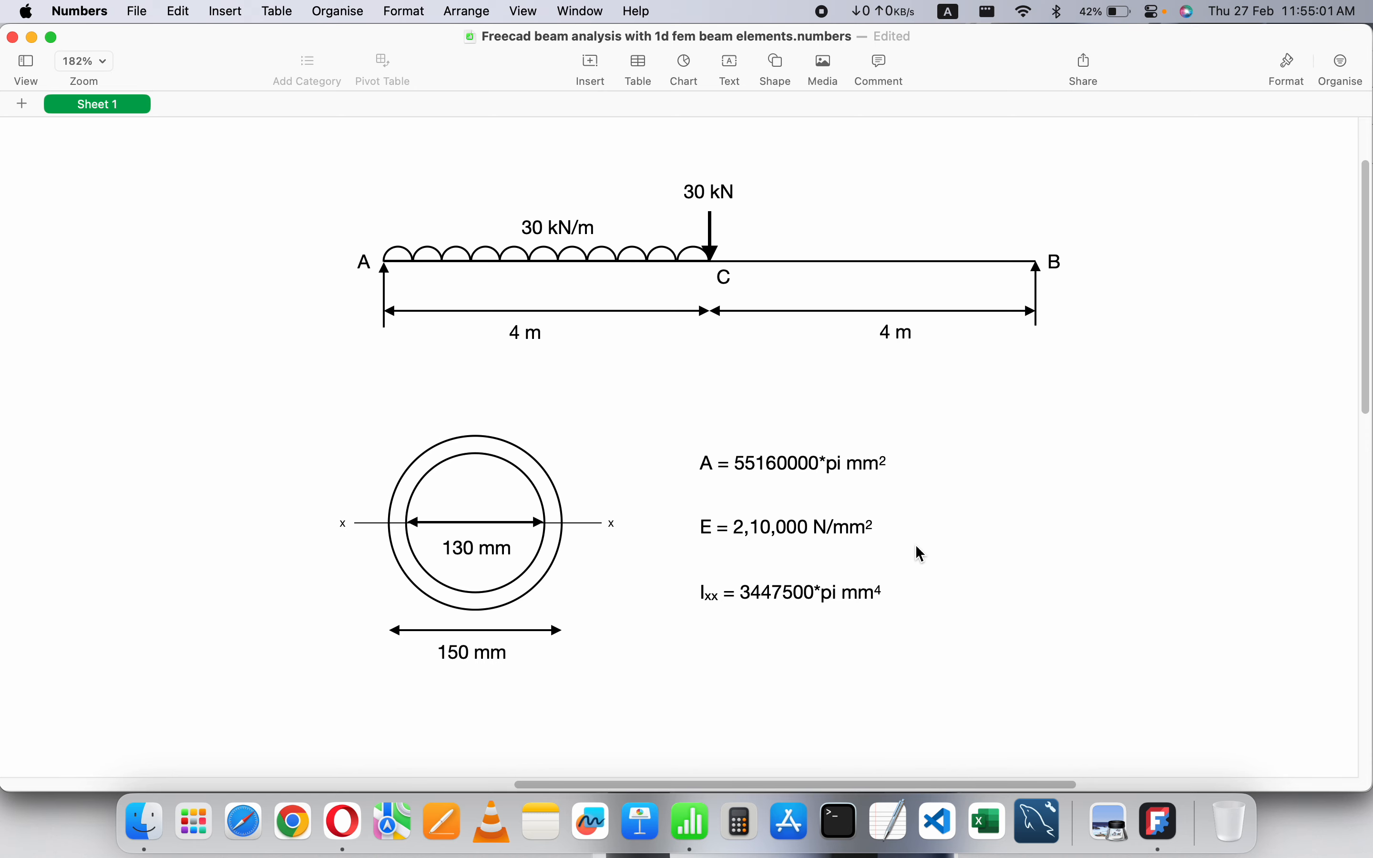
{"action": "key", "text": "super+s"}
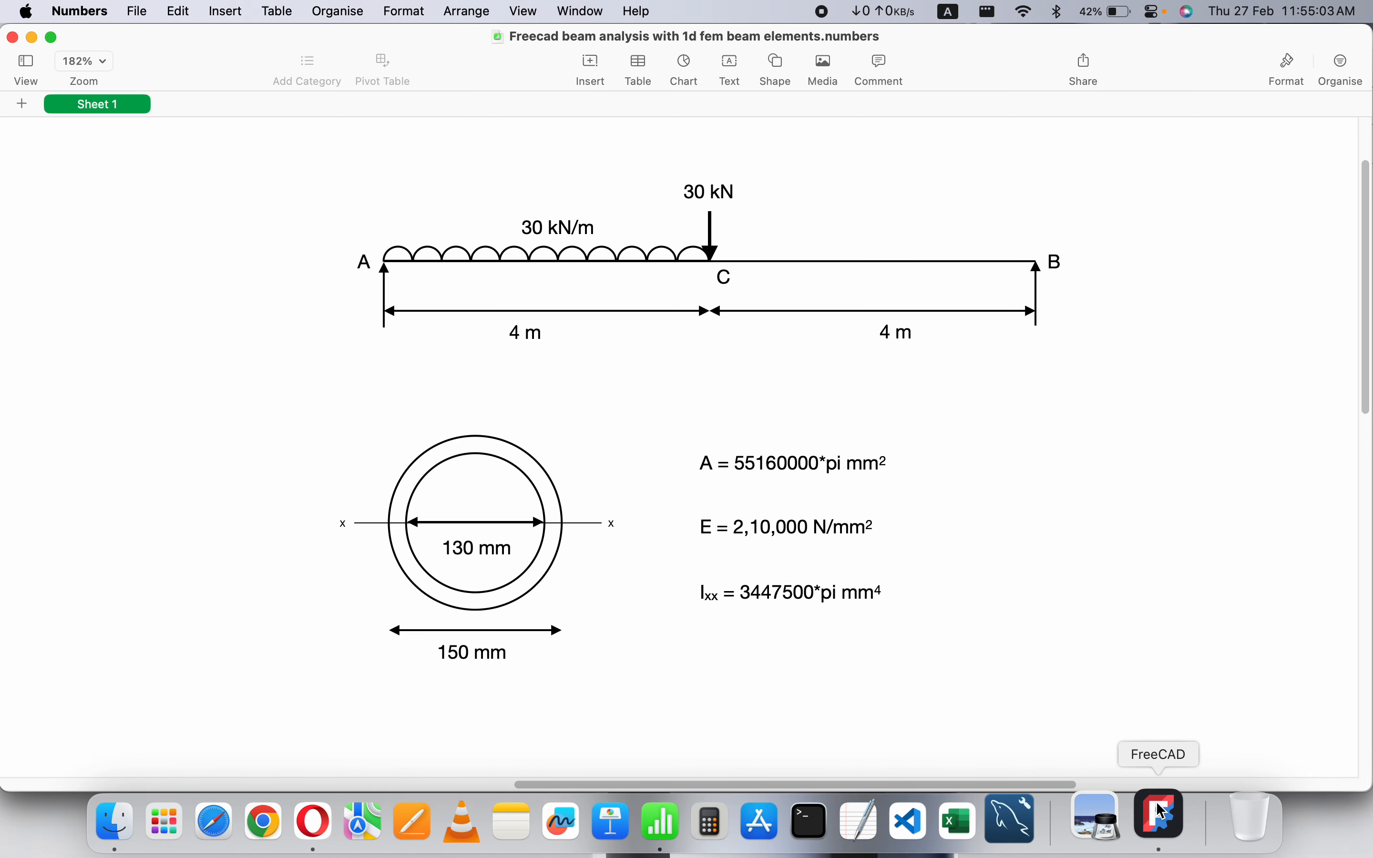
- Switch back to FreeCAD and select the solid material inside the analysis container to show its properties
{"action": "left_click", "coordinate": [1160, 823]}
{"action": "left_click", "coordinate": [28, 242]}
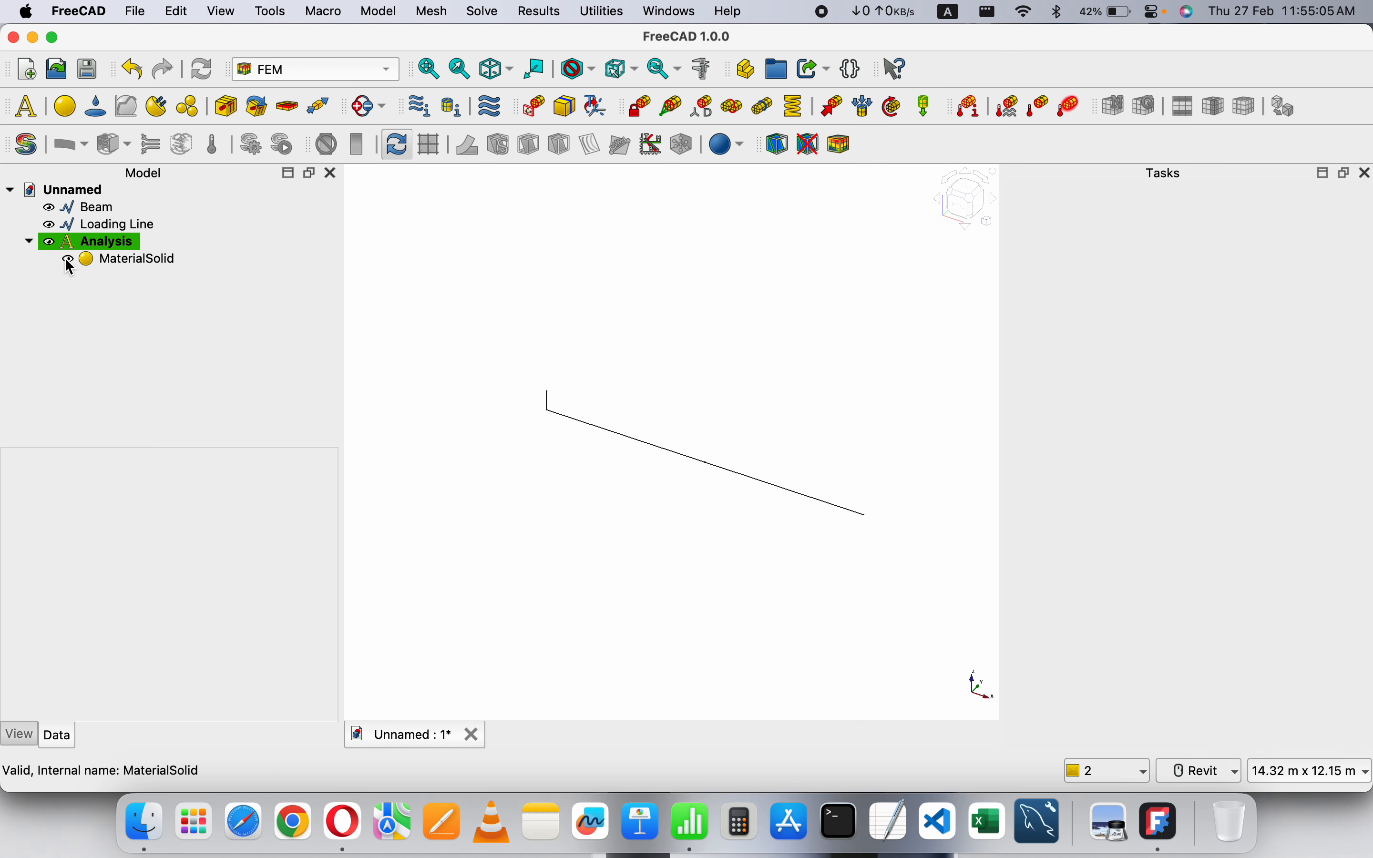
{"action": "left_click", "coordinate": [131, 275]}
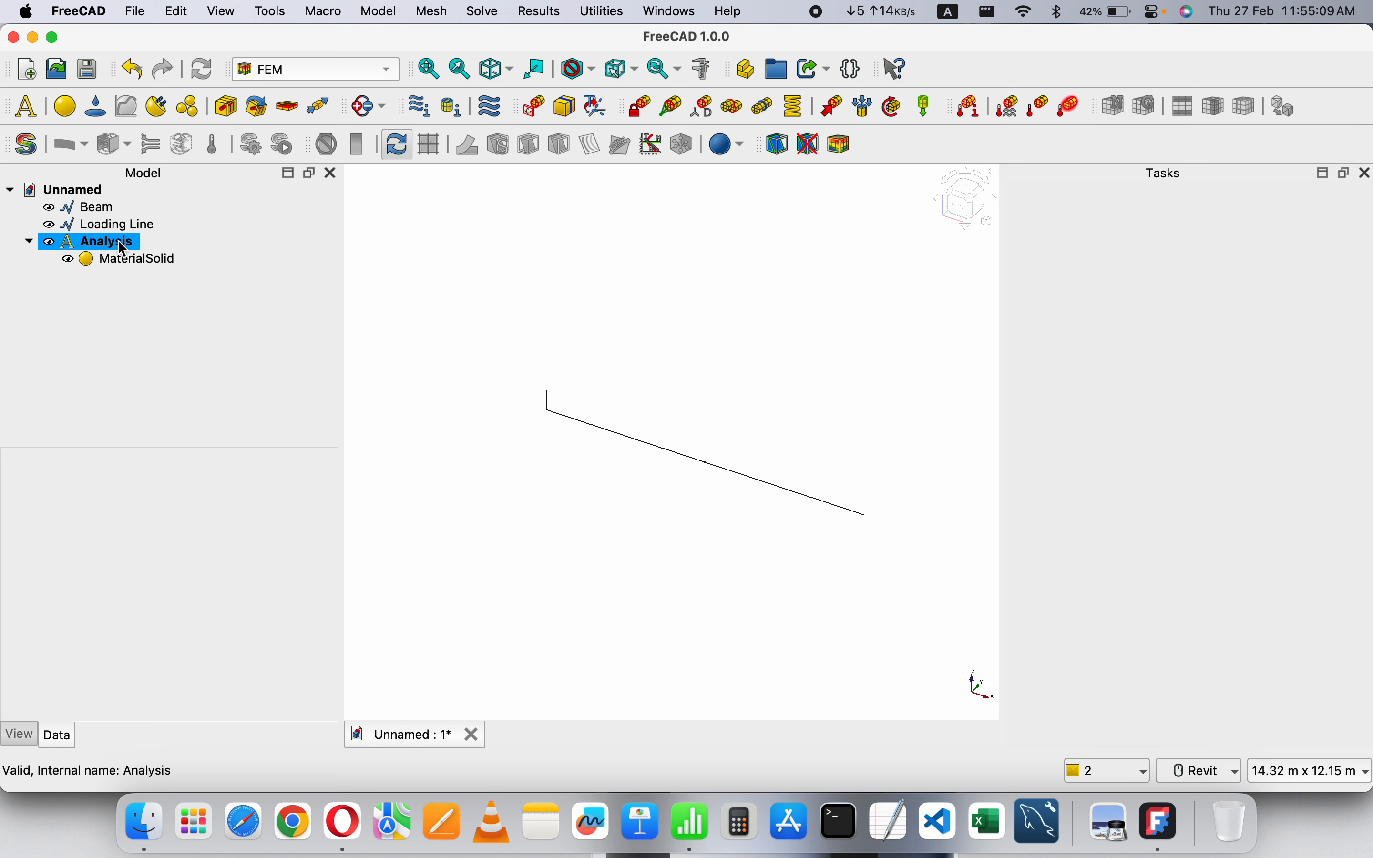
{"action": "left_click", "coordinate": [175, 262]}
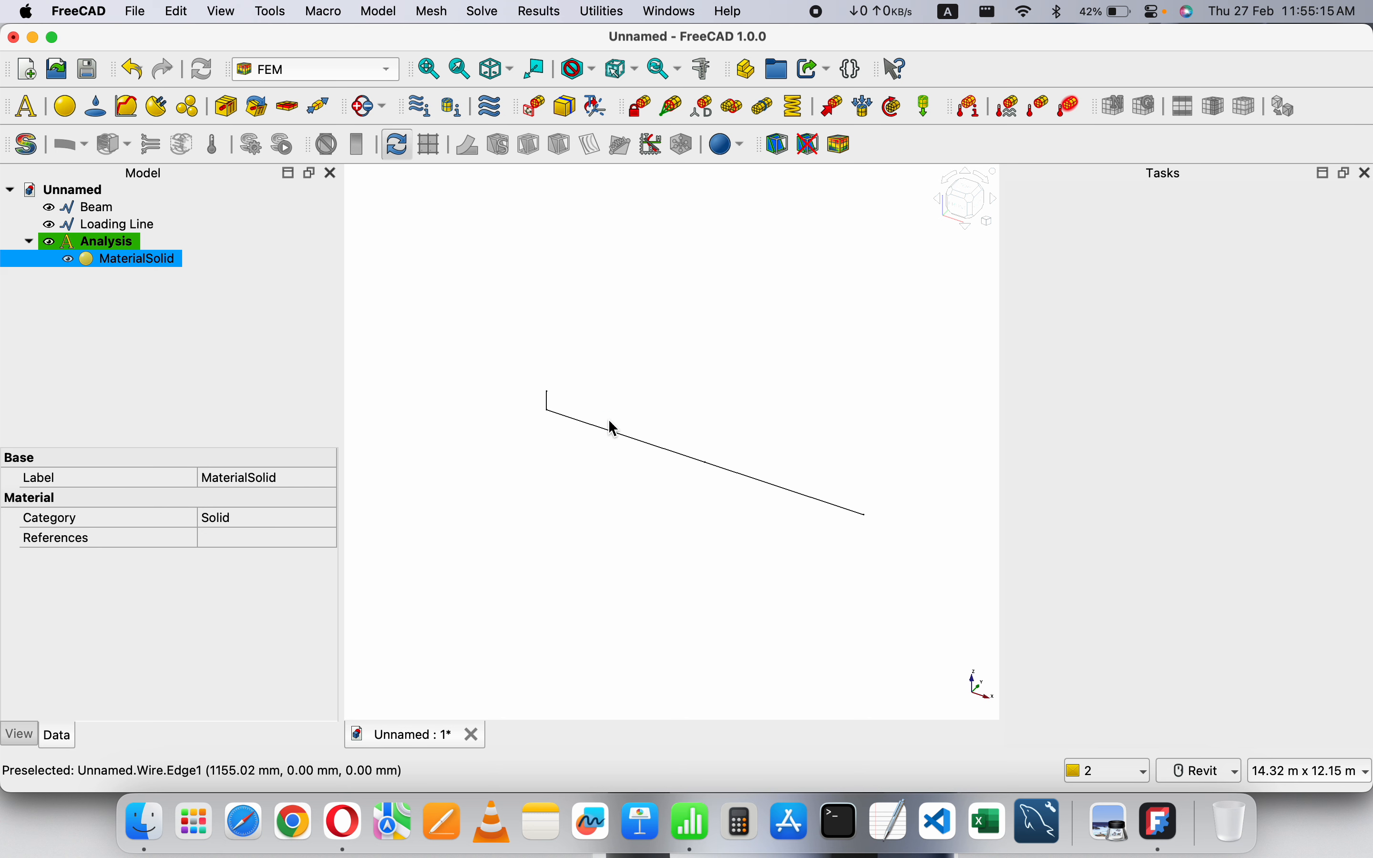
{"action": "left_click", "coordinate": [242, 539]}
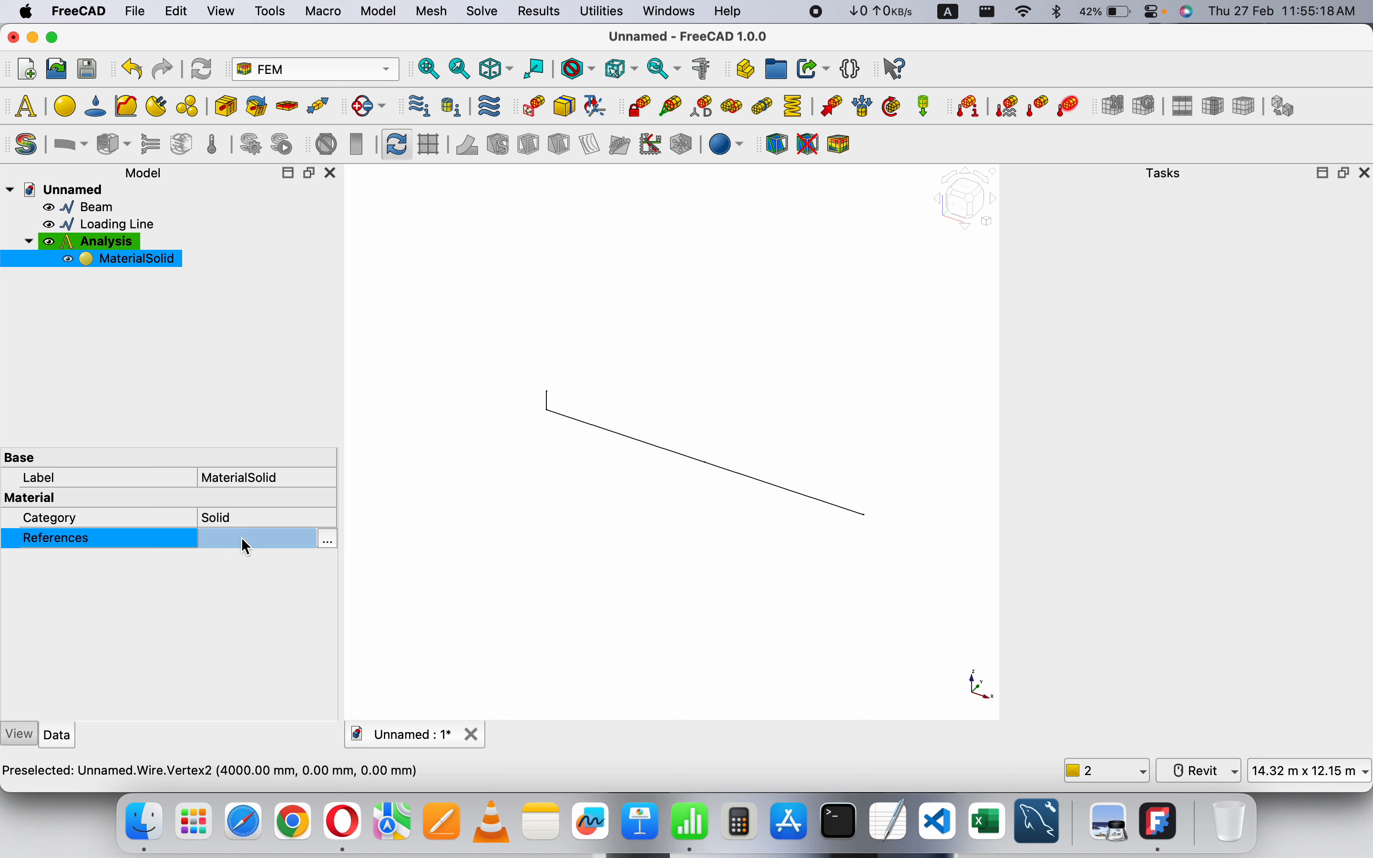
{"action": "left_click", "coordinate": [330, 542]}
{"action": "left_click", "coordinate": [555, 238]}
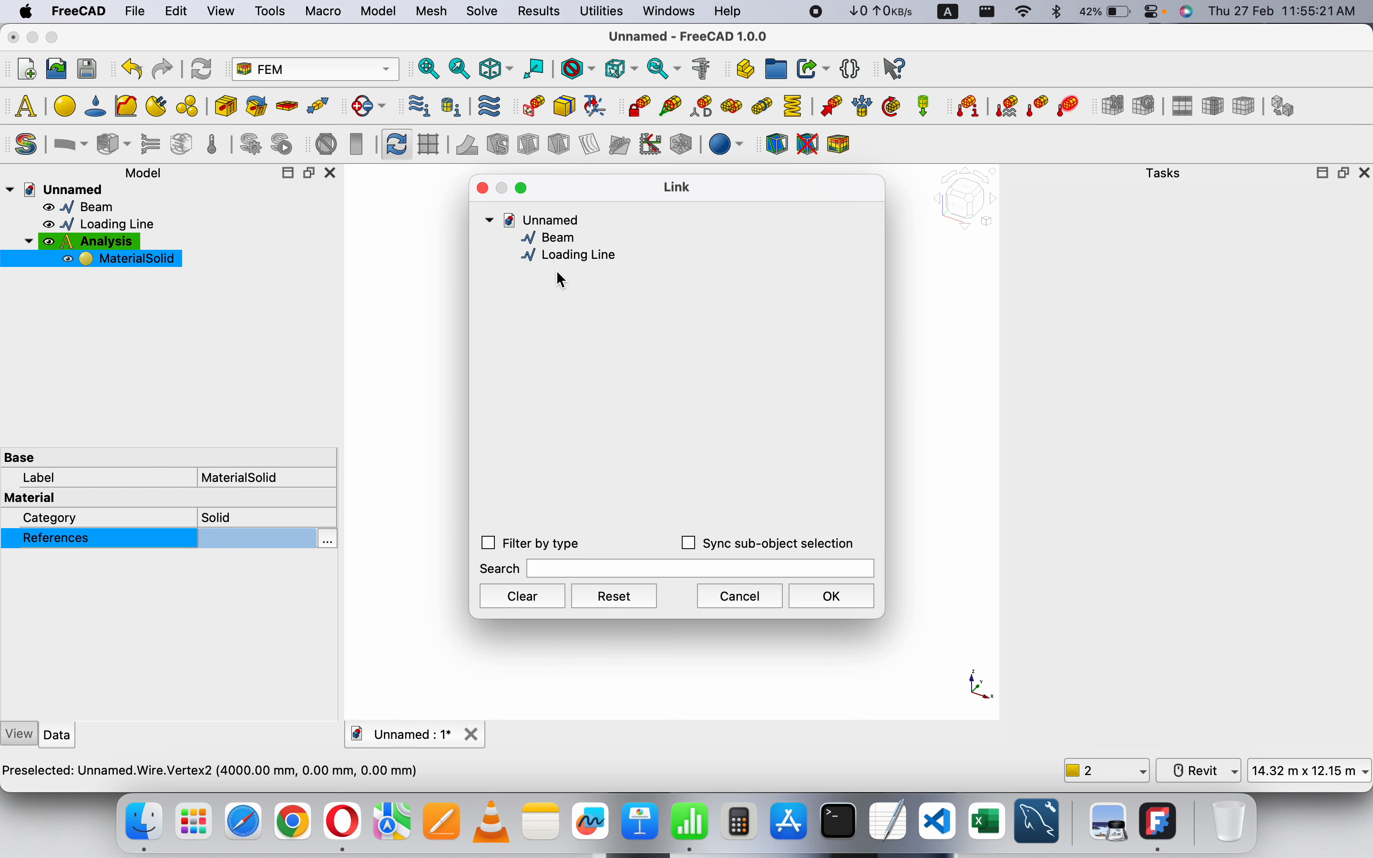
{"action": "left_click", "coordinate": [628, 259]}
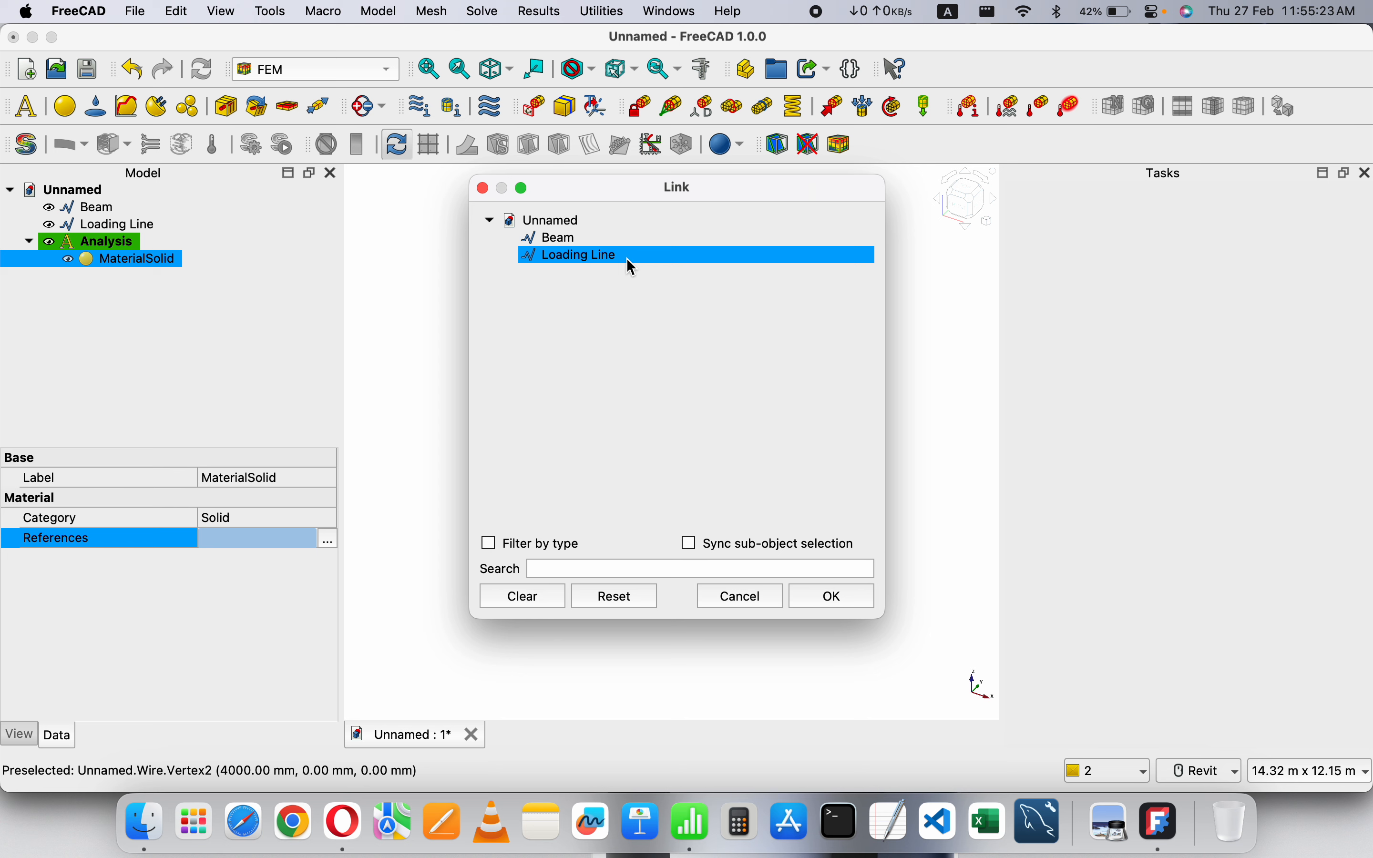
{"action": "left_click", "coordinate": [594, 244]}
{"action": "left_click", "coordinate": [601, 278]}
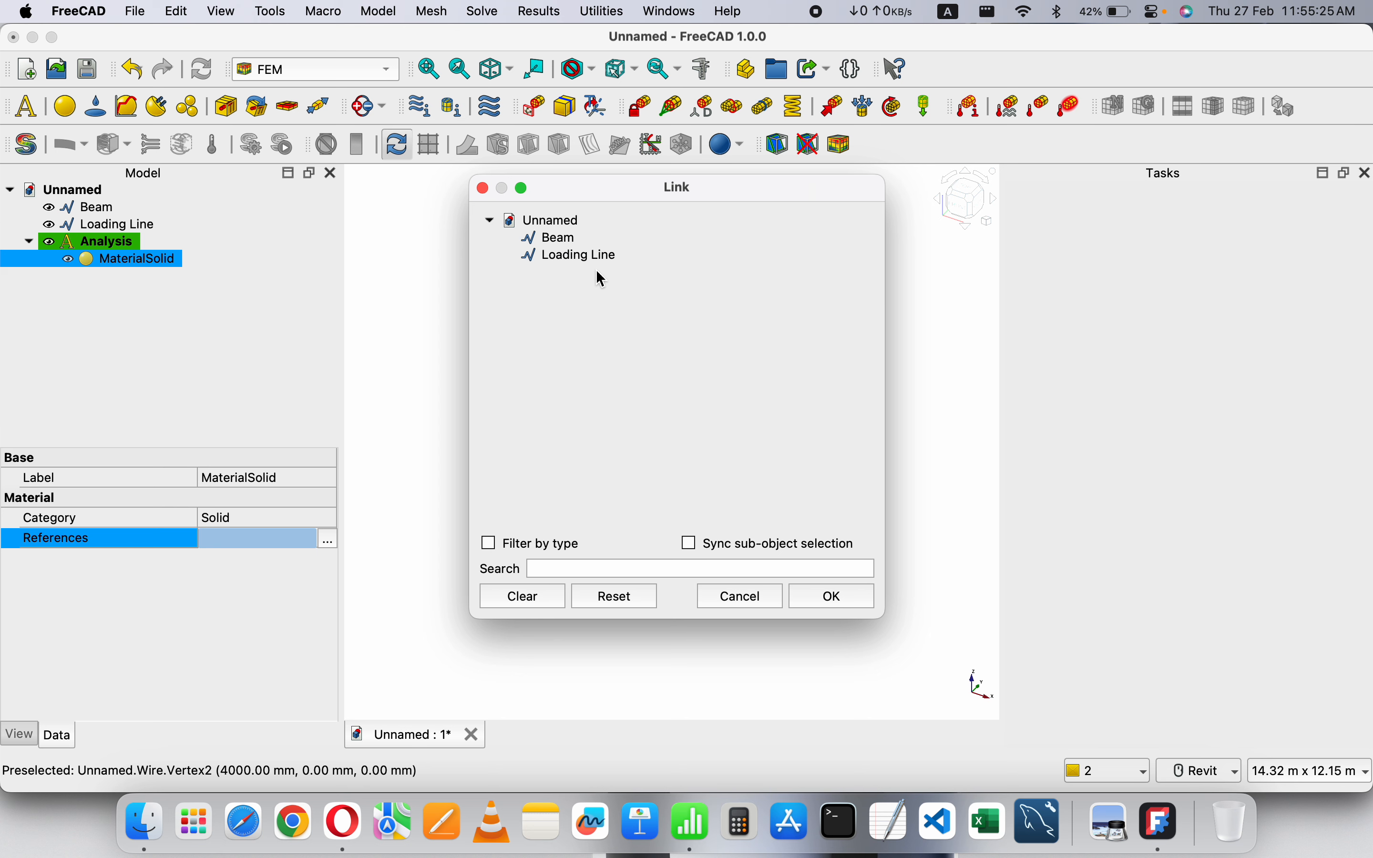
{"action": "left_click", "coordinate": [756, 602]}
{"action": "left_click", "coordinate": [142, 309]}
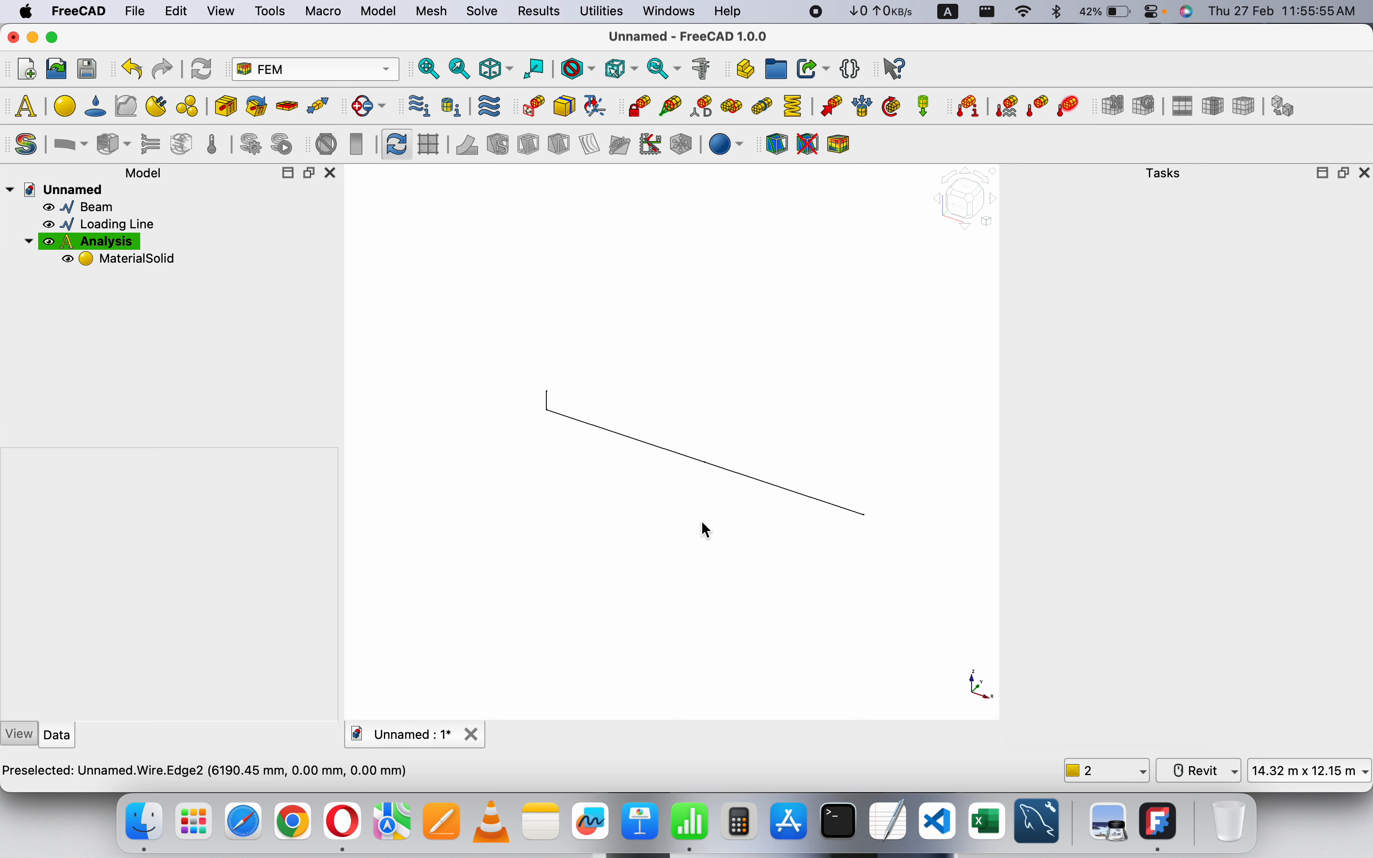
- Add a beam cross section to the analysis with a Pipe profile, 150 mm outer diameter and 10 mm thickness
{"action": "left_click", "coordinate": [226, 110]}
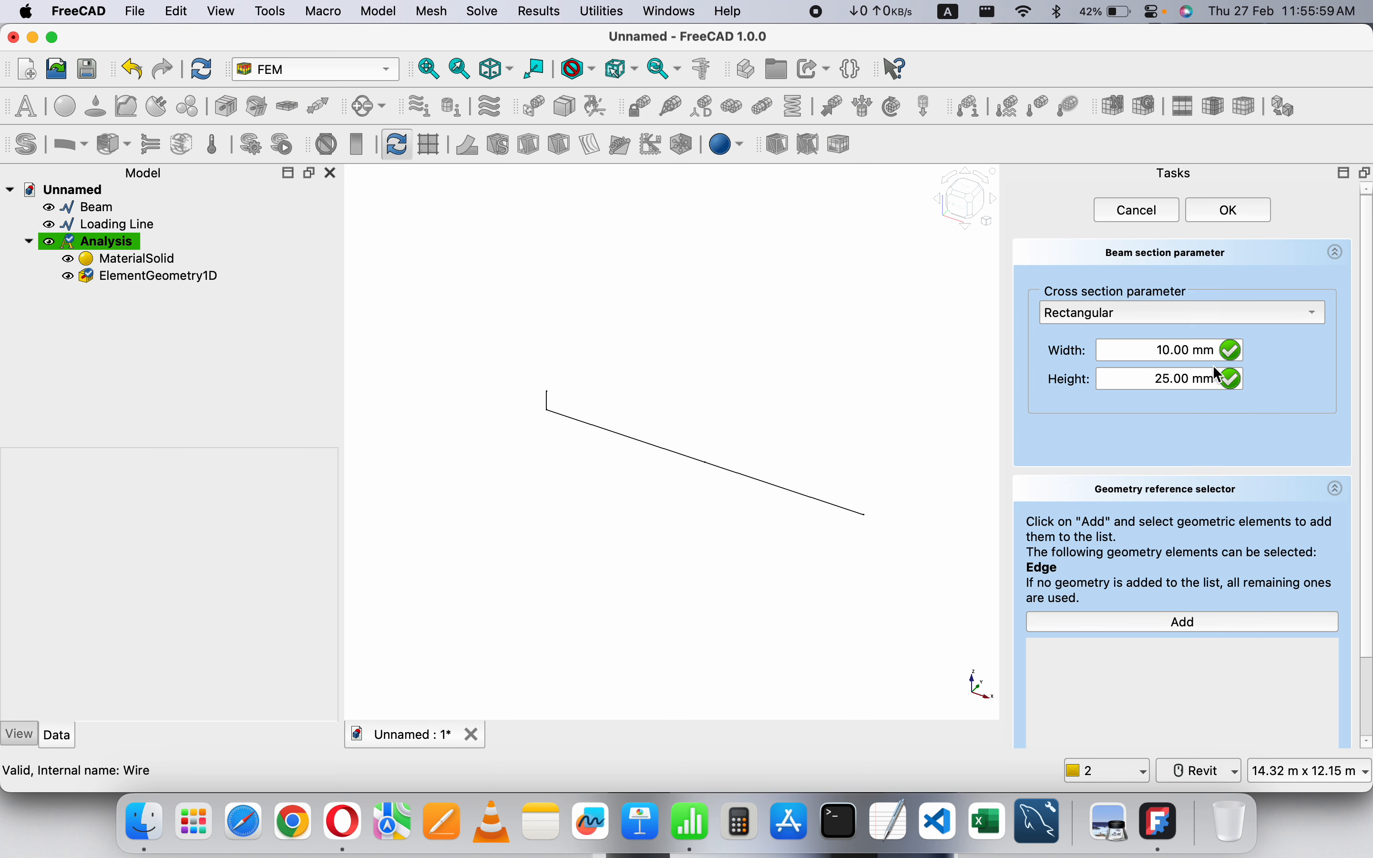
{"action": "left_click", "coordinate": [1113, 318]}
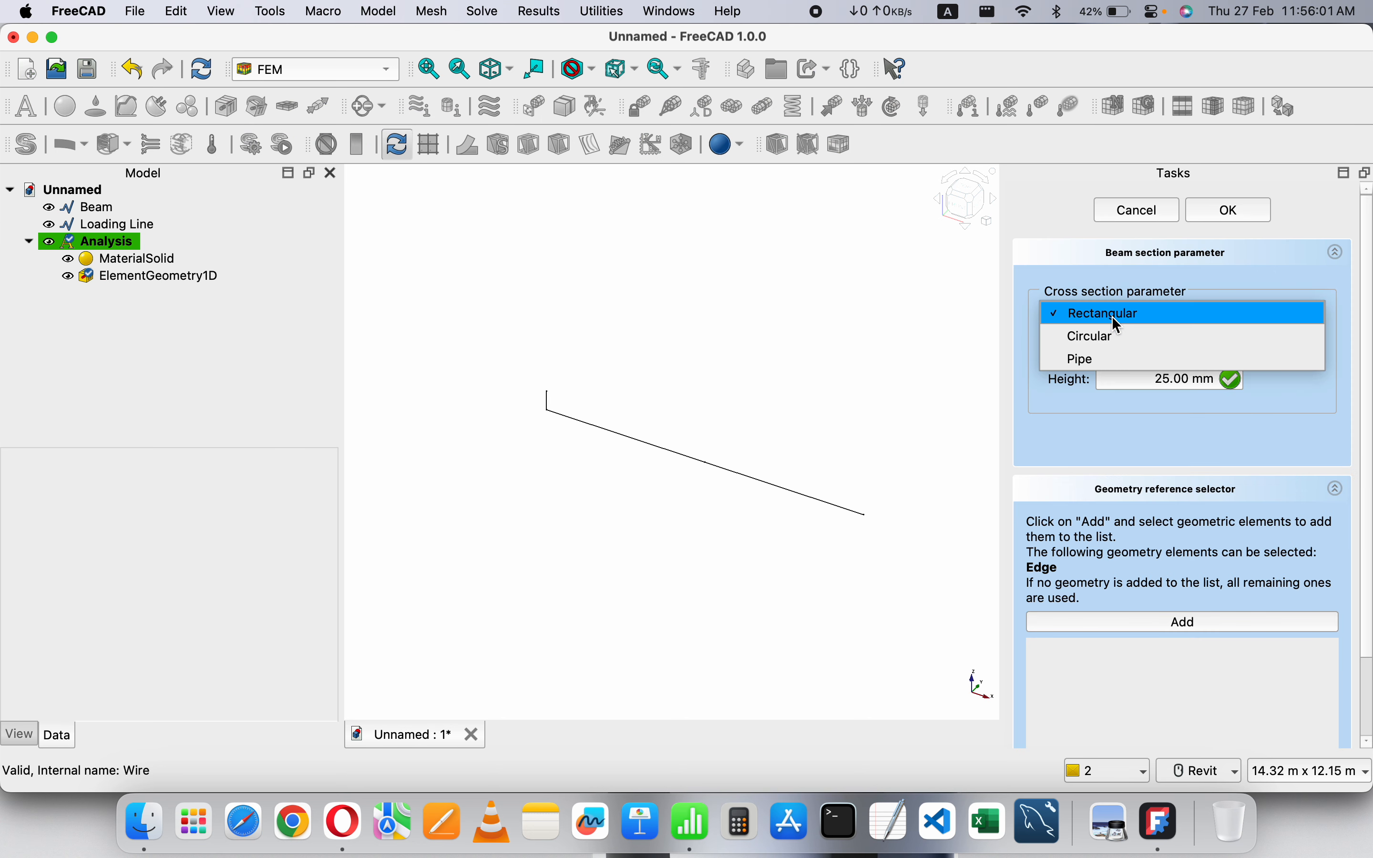
{"action": "left_click", "coordinate": [1114, 360]}
{"action": "left_click", "coordinate": [1225, 352]}
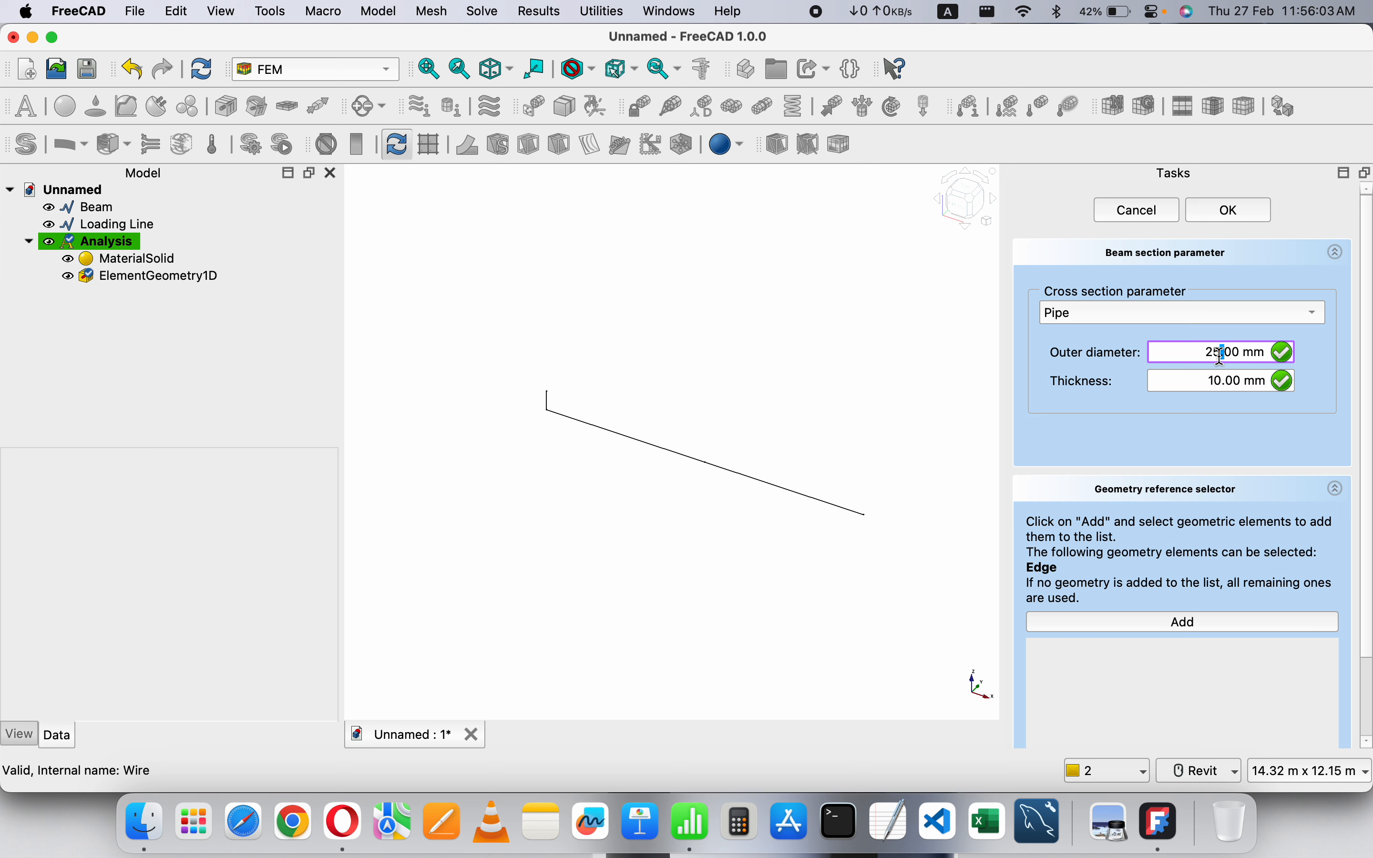
{"action": "left_click_drag", "start_coordinate": [1225, 352], "coordinate": [1185, 356]}
{"action": "type", "text": "150"}
{"action": "left_click", "coordinate": [1224, 381]}
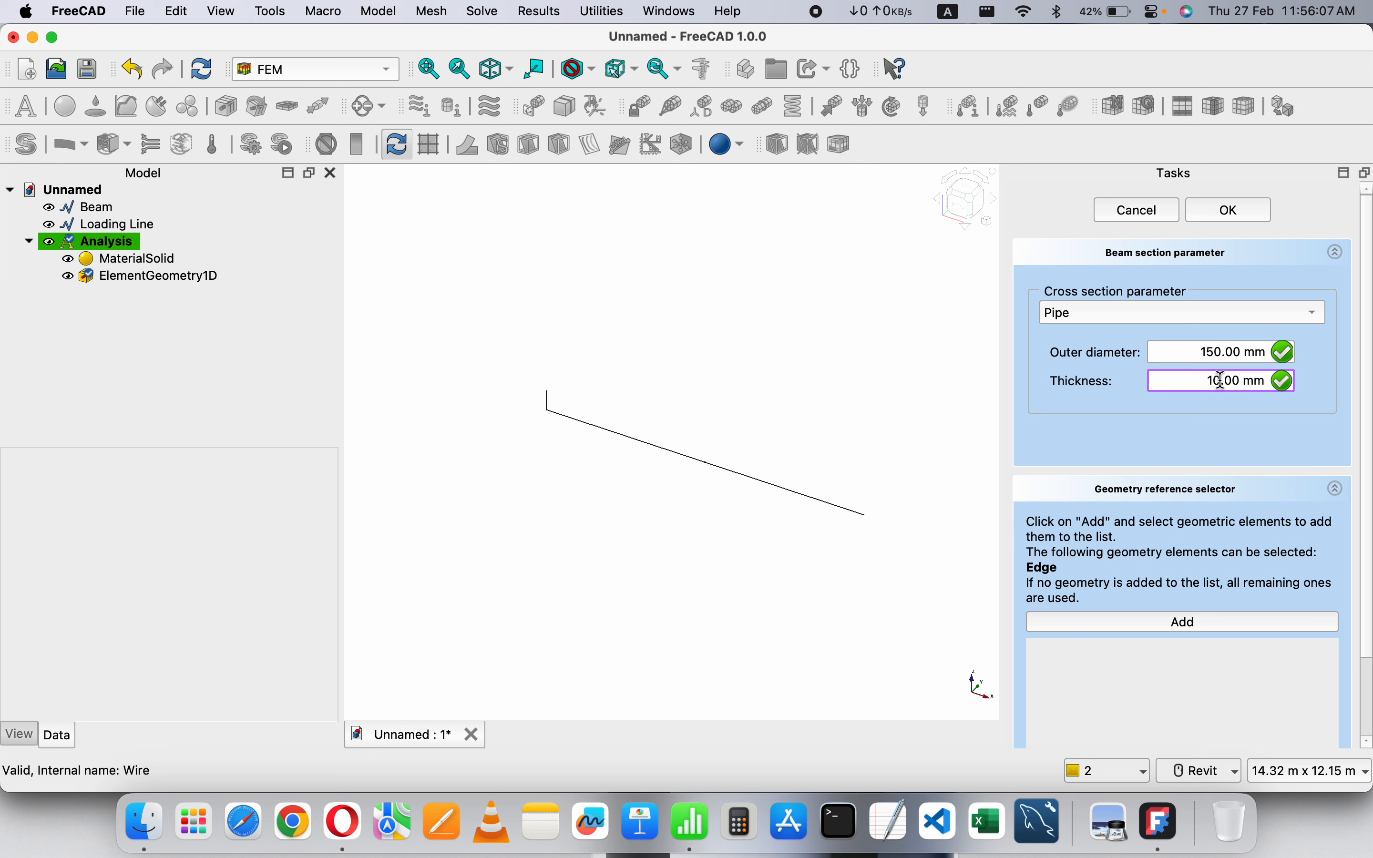
{"action": "left_click_drag", "start_coordinate": [1224, 382], "coordinate": [1192, 382]}
{"action": "left_click", "coordinate": [1201, 382]}
{"action": "left_click", "coordinate": [1231, 210]}
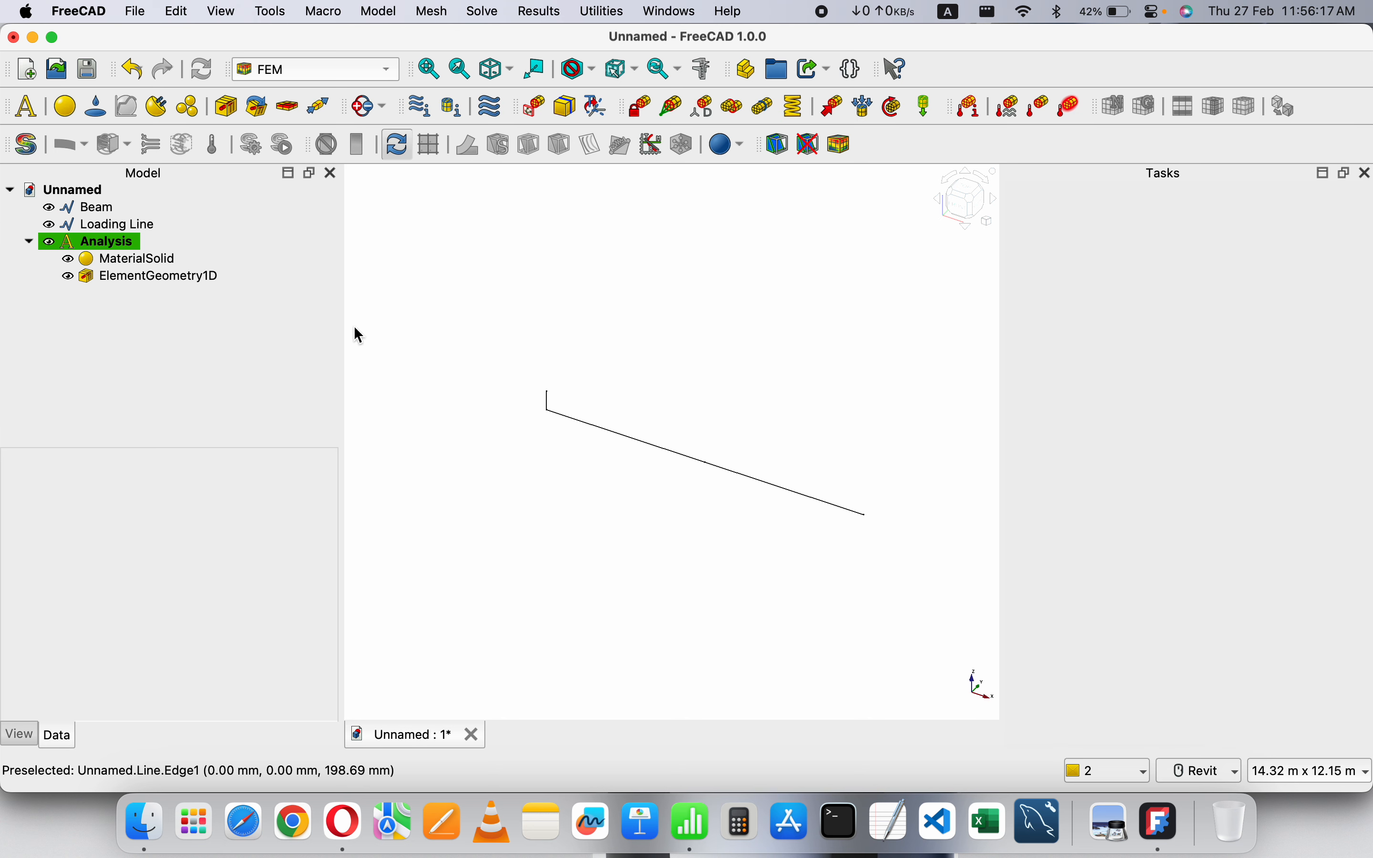
- Create a Gmsh FEM mesh from the Beam line and set its element dimension to 1D
{"action": "left_click", "coordinate": [189, 277]}
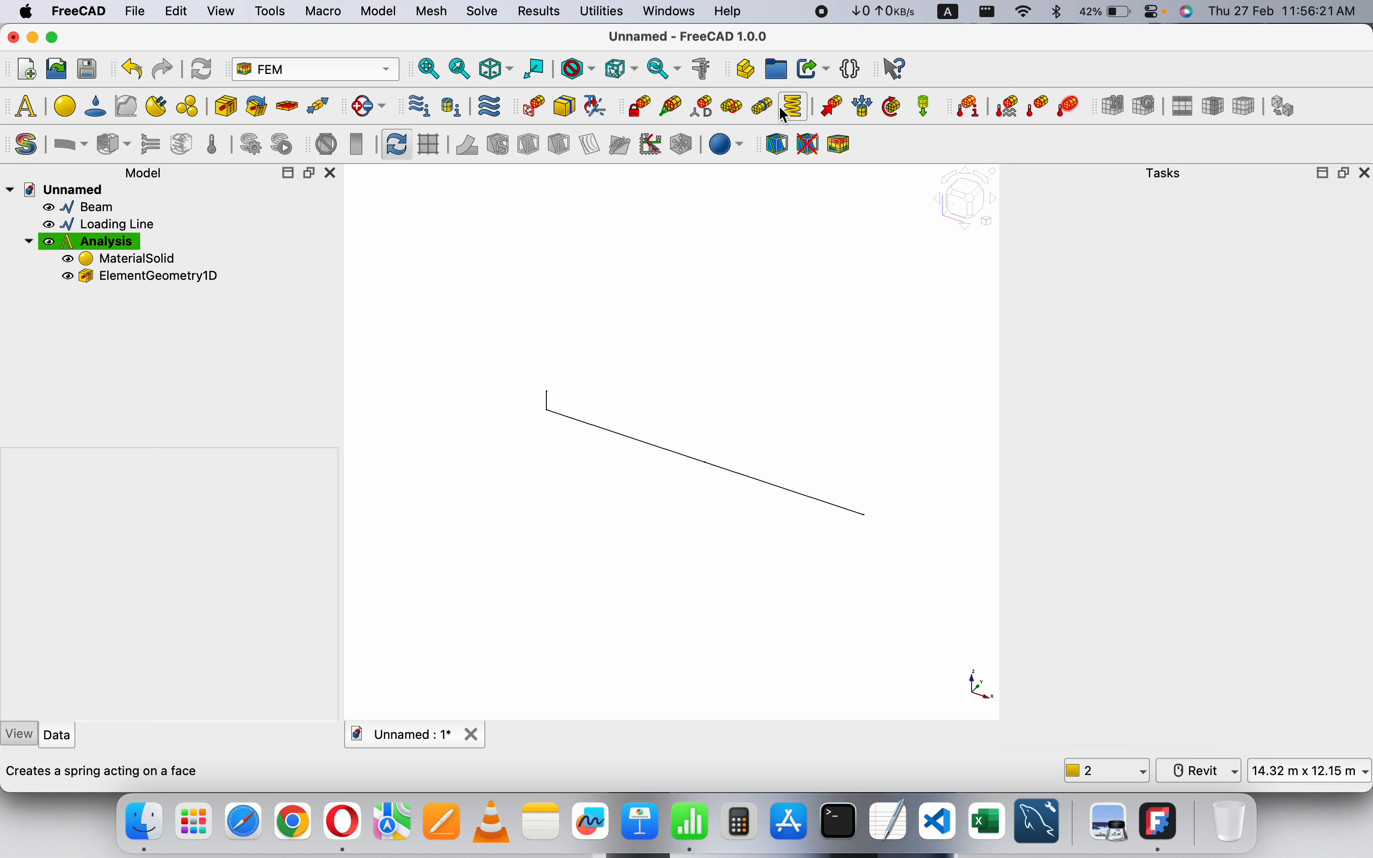
{"action": "left_click", "coordinate": [110, 211]}
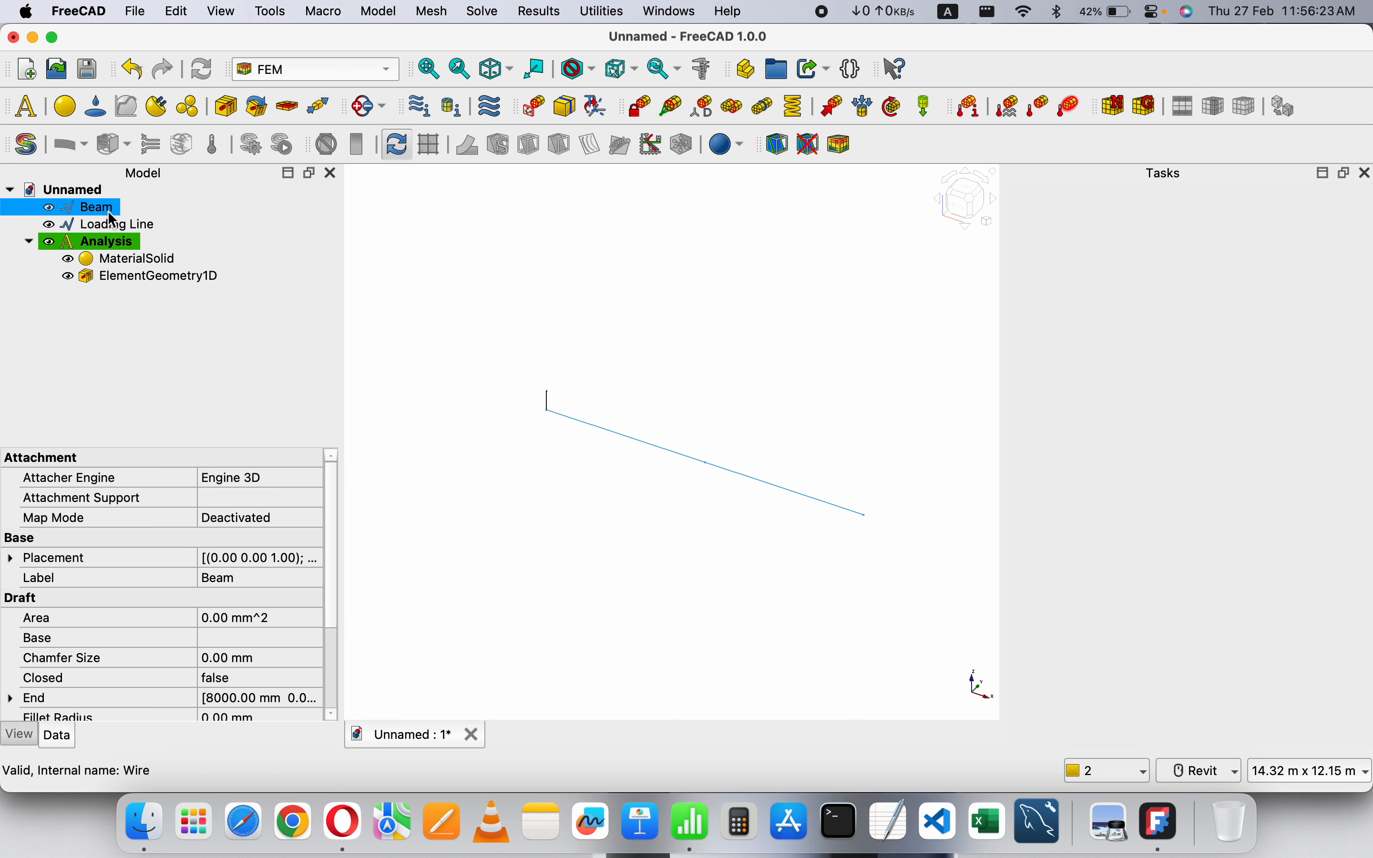
{"action": "left_click", "coordinate": [1152, 104]}
{"action": "left_click", "coordinate": [1325, 313]}
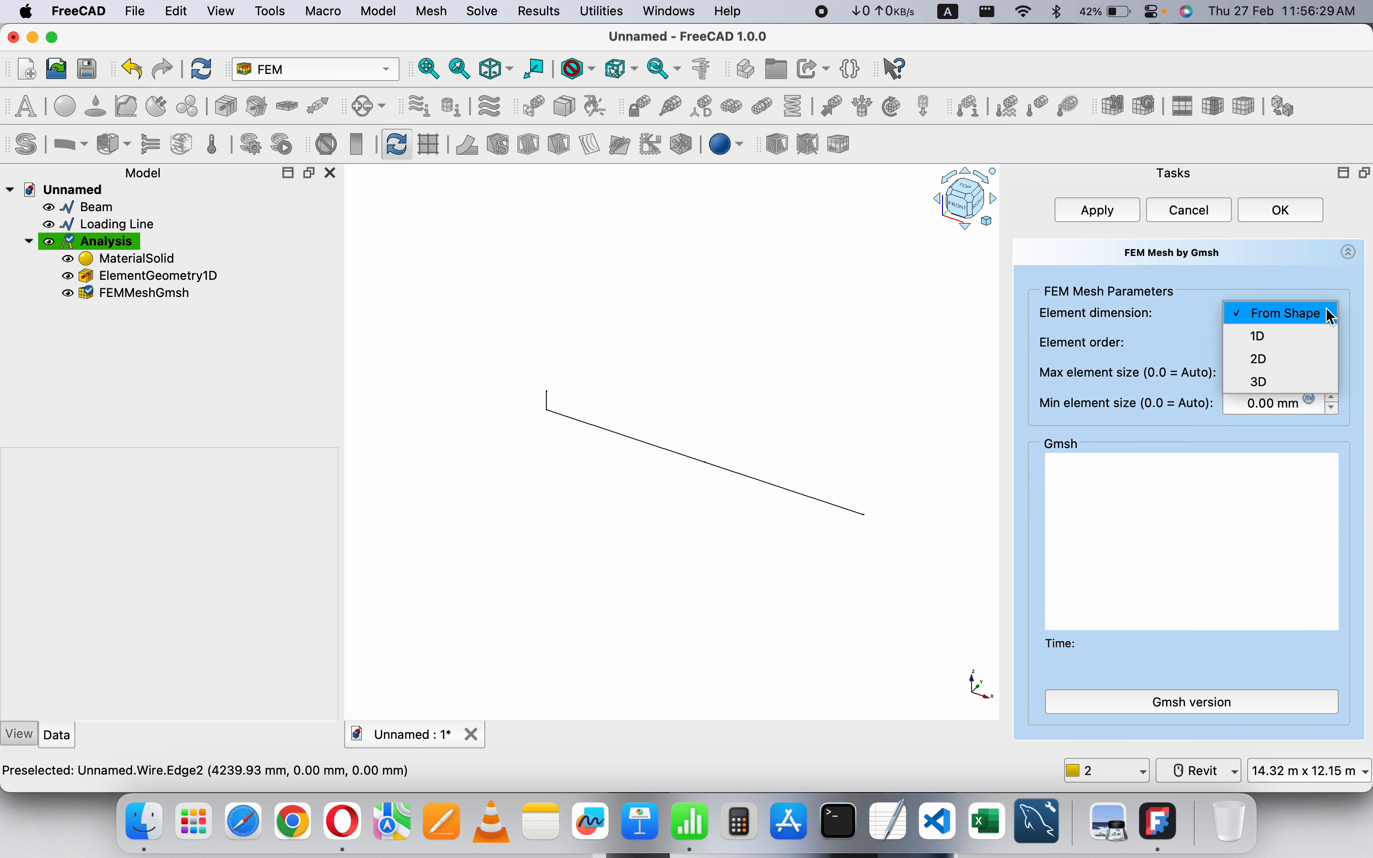
{"action": "left_click", "coordinate": [1290, 337]}
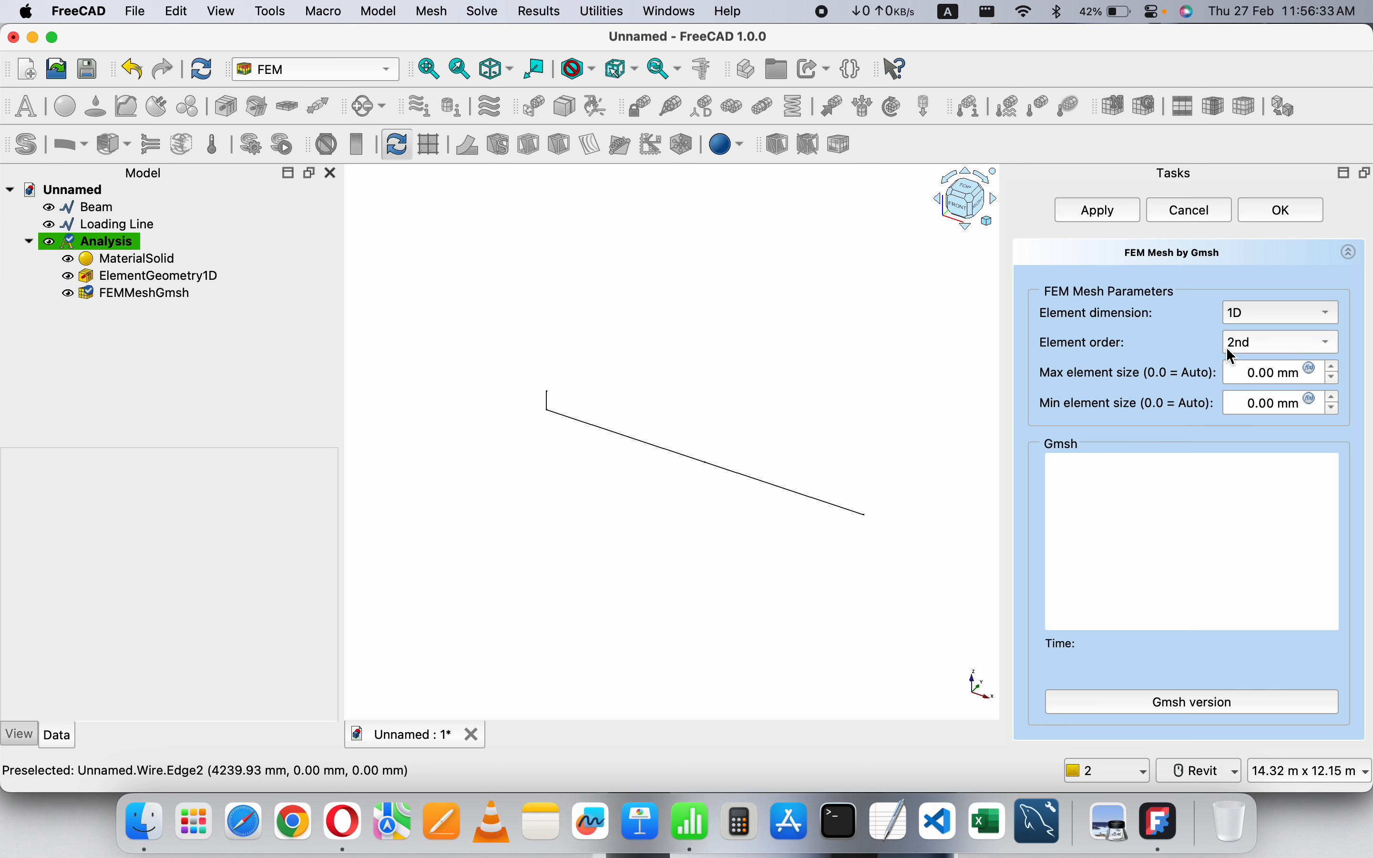
- Set both the maximum and minimum element size of the mesh to 1000 mm, checking the beam diagram in Numbers before returning to FreeCAD
{"action": "double_click", "coordinate": [1239, 373]}
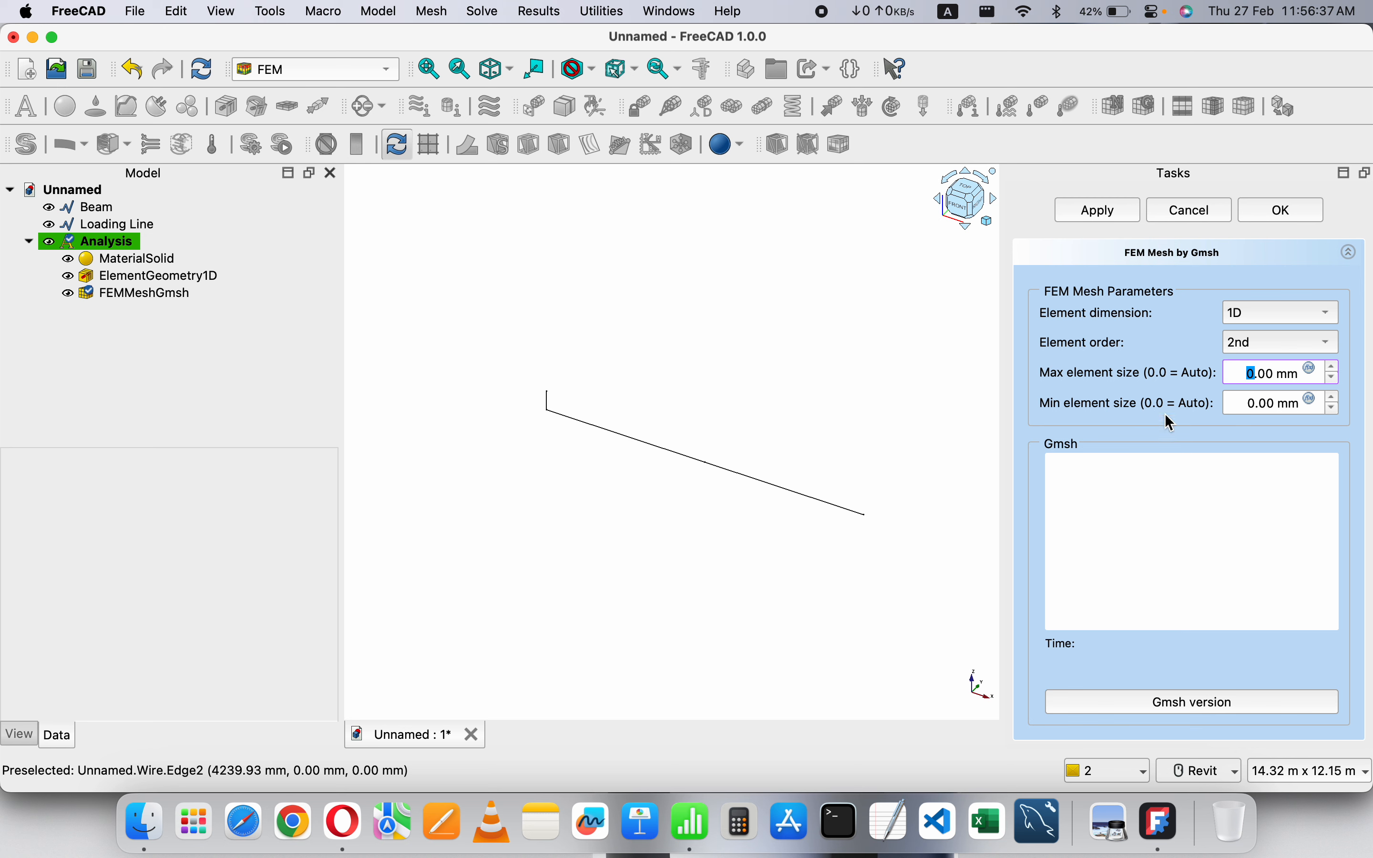
{"action": "left_click", "coordinate": [696, 814]}
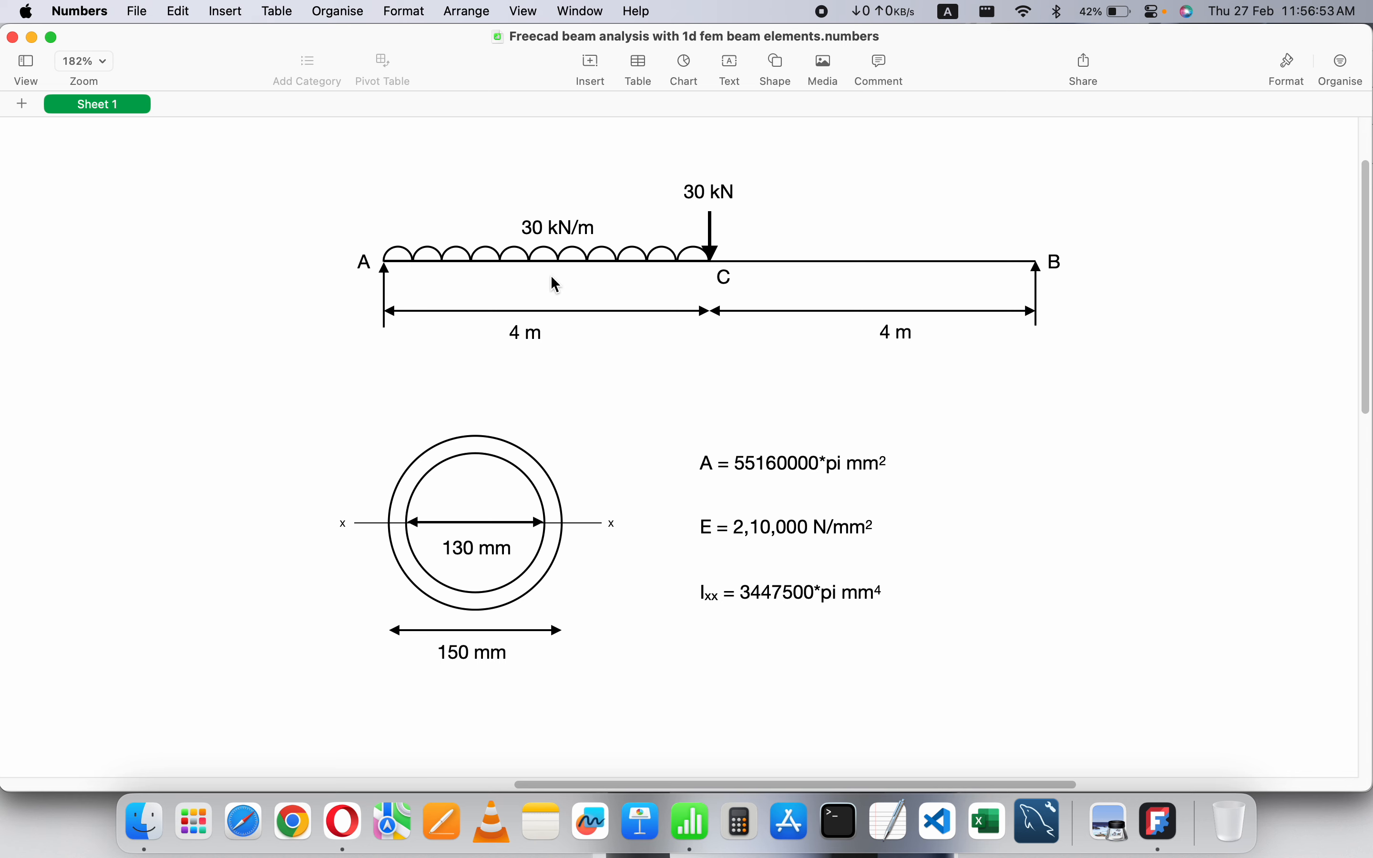
{"action": "key", "text": "super+Tab"}
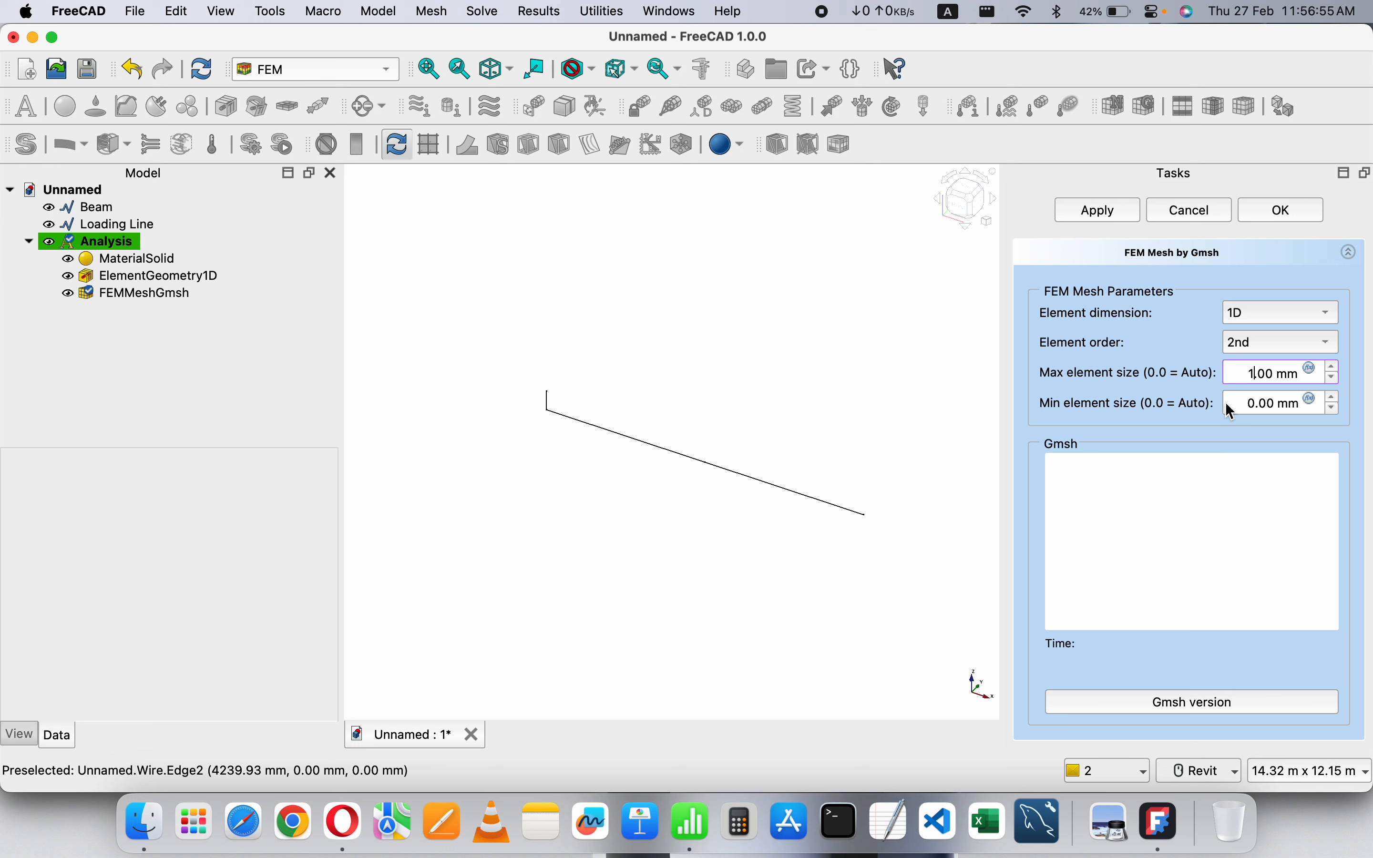
{"action": "type", "text": "000"}
{"action": "double_click", "coordinate": [1229, 410]}
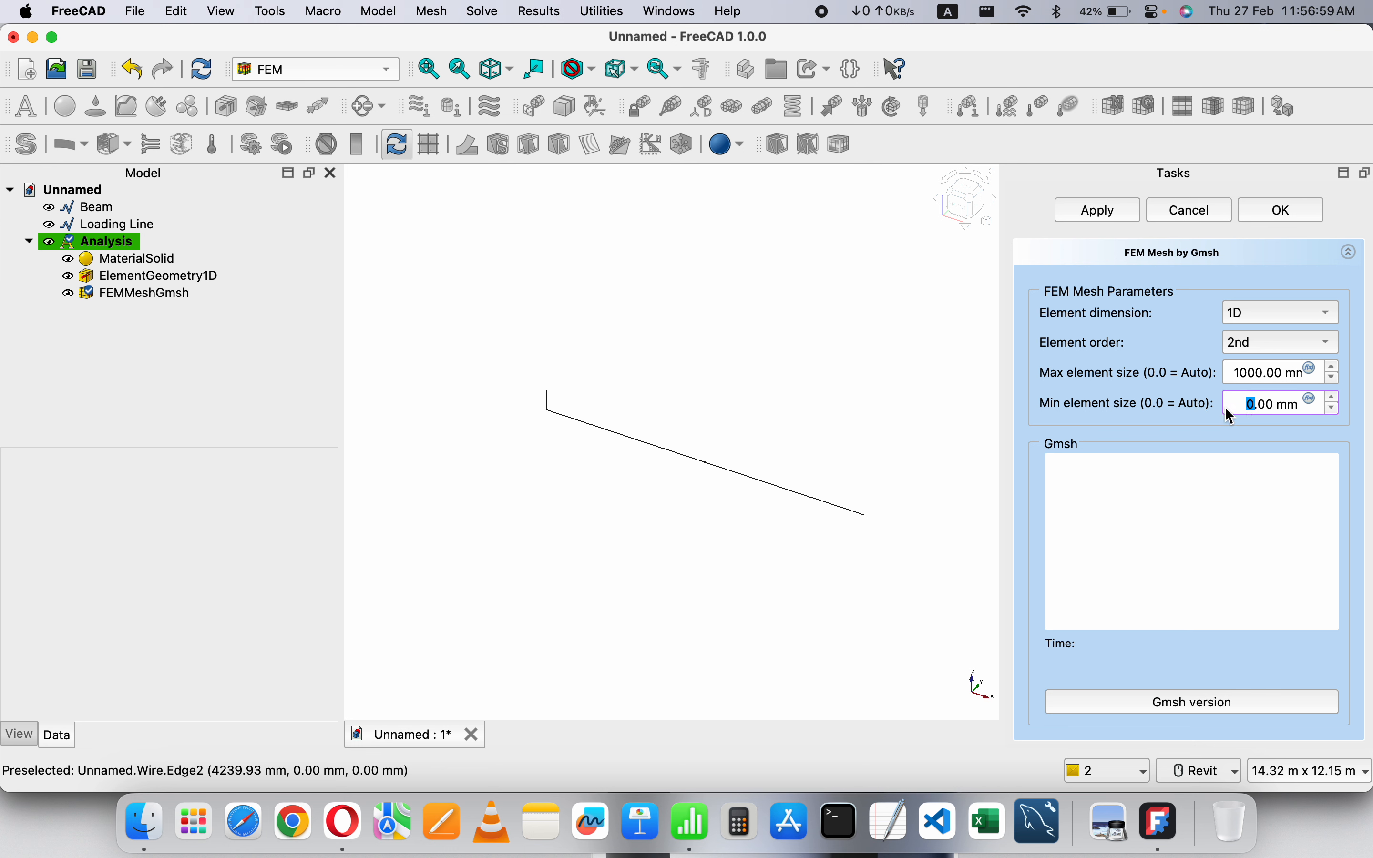
{"action": "type", "text": "1000"}
{"action": "left_click", "coordinate": [1270, 384]}
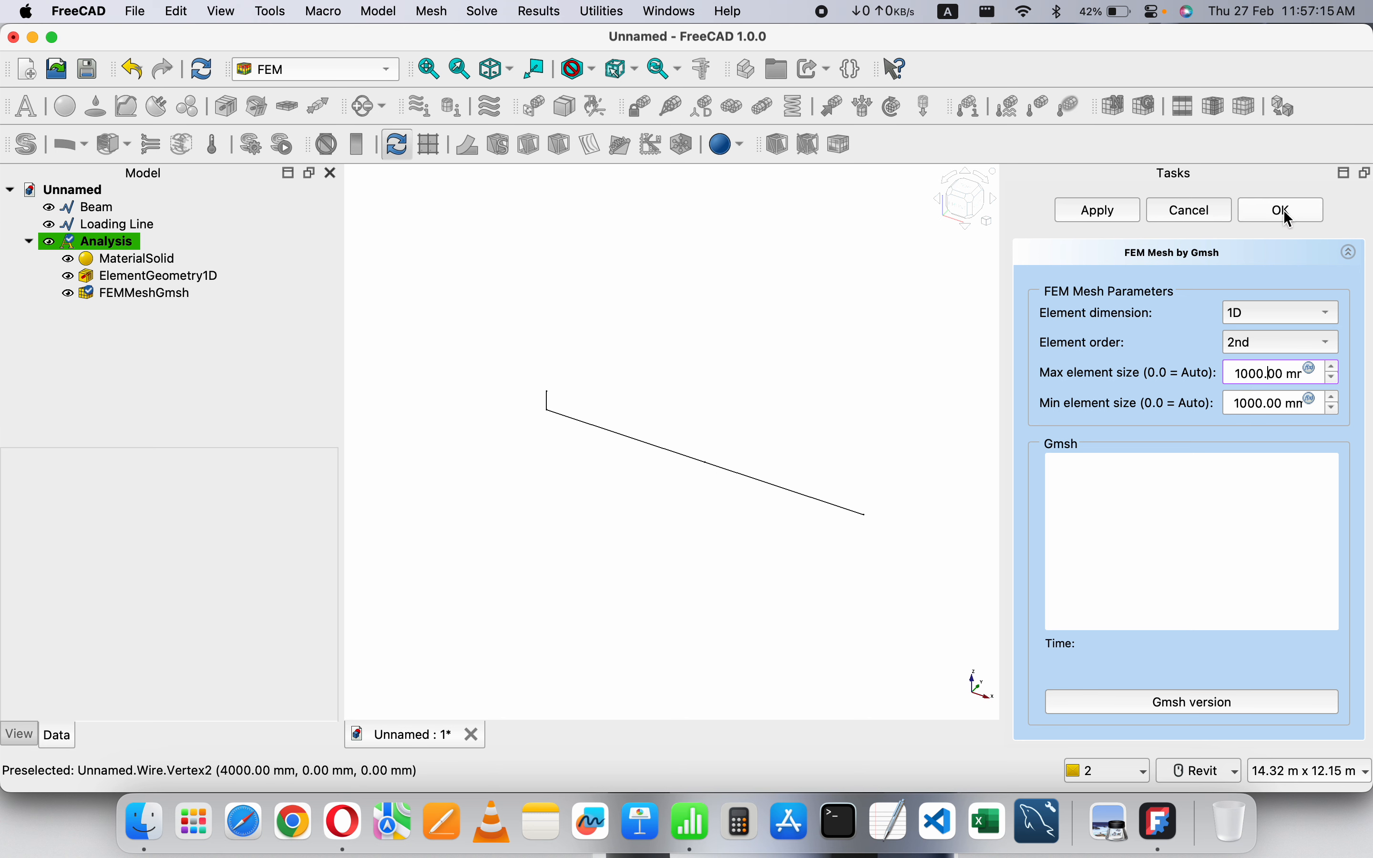
- Generate the Gmsh mesh, look through the meshing log, and accept the mesh settings
{"action": "left_click", "coordinate": [1099, 212]}
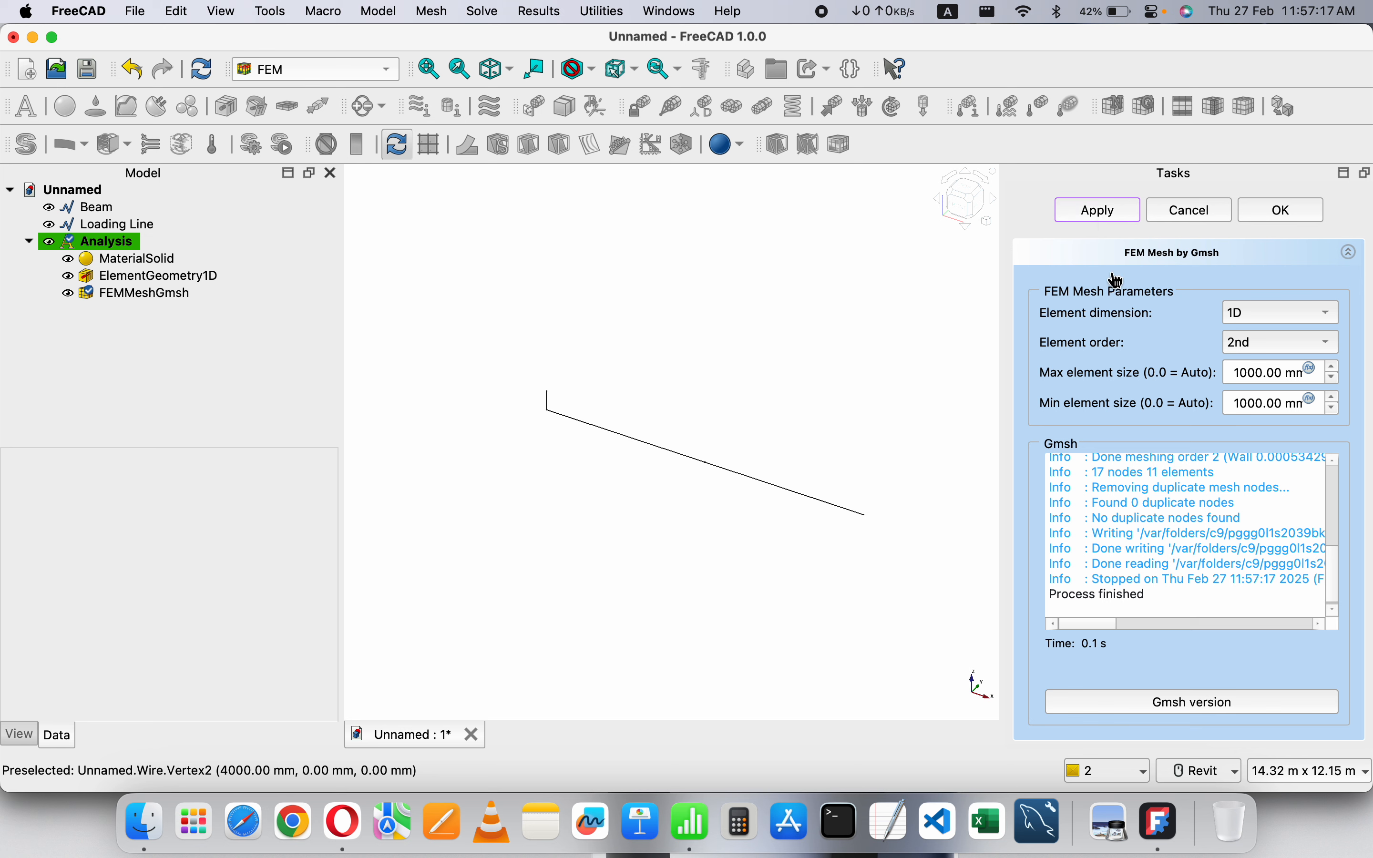
{"action": "scroll", "coordinate": [1129, 545], "scroll_direction": "up", "scroll_amount": 10}
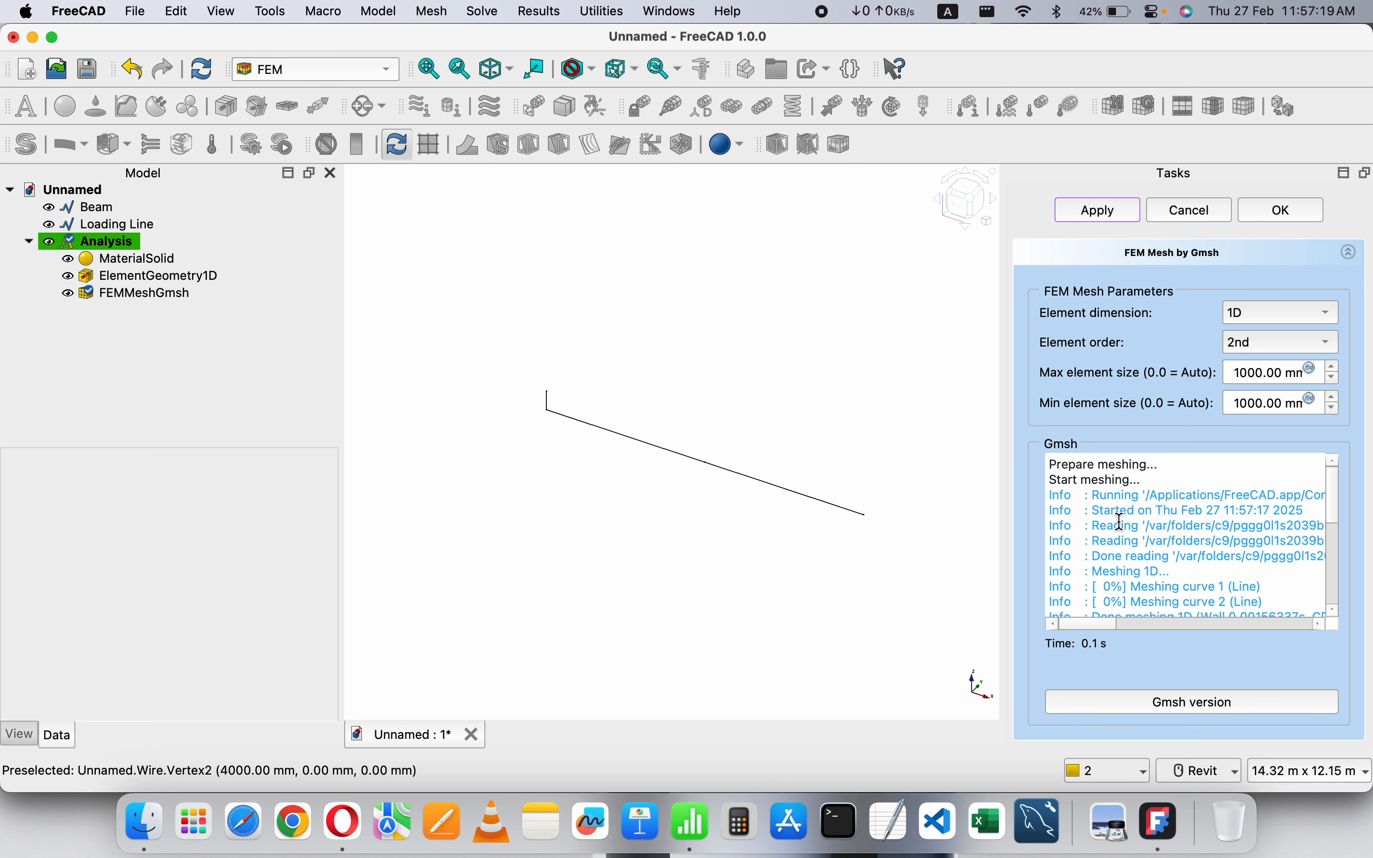
{"action": "scroll", "coordinate": [1121, 521], "scroll_direction": "down", "scroll_amount": 10}
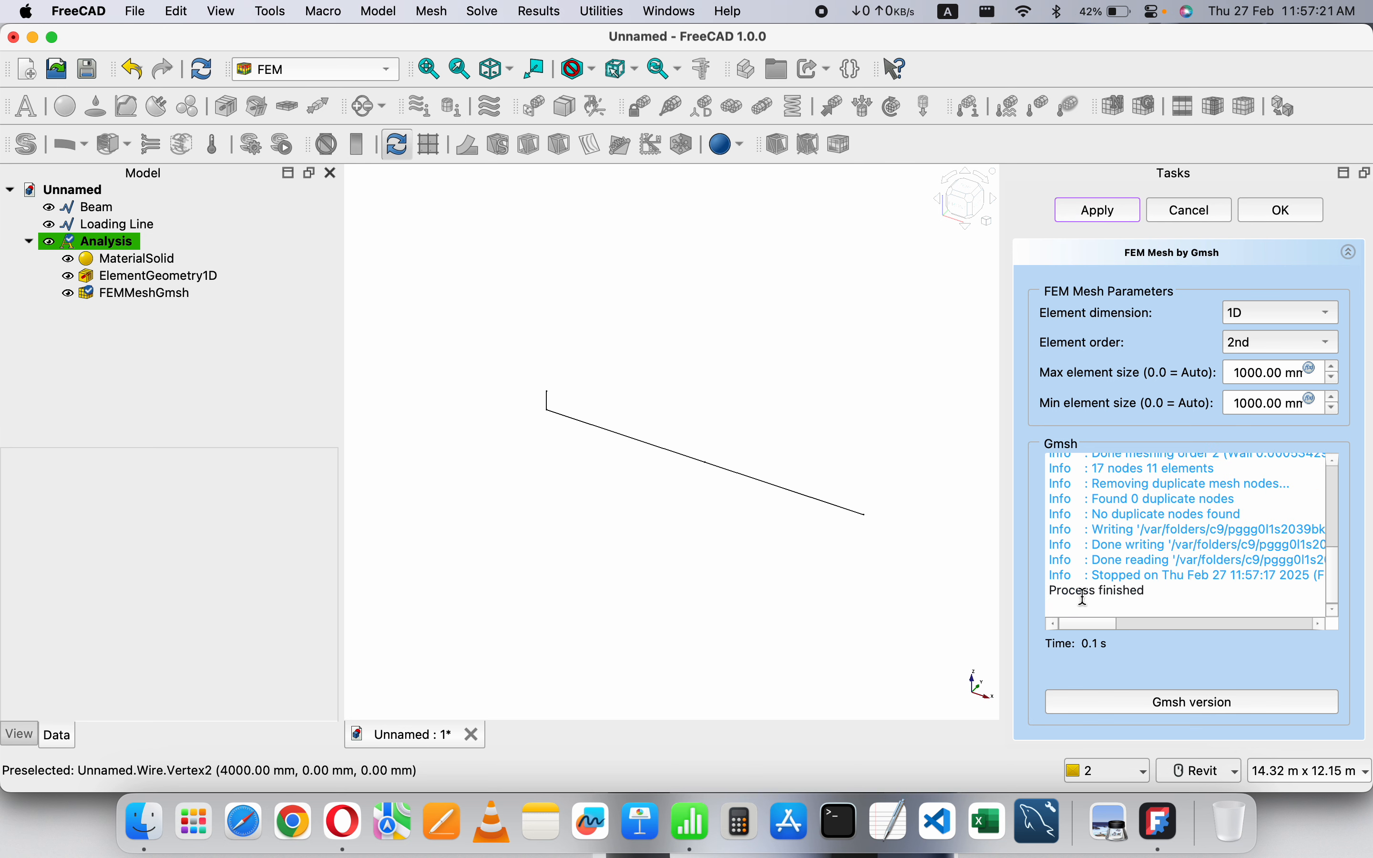
{"action": "left_click", "coordinate": [1272, 218]}
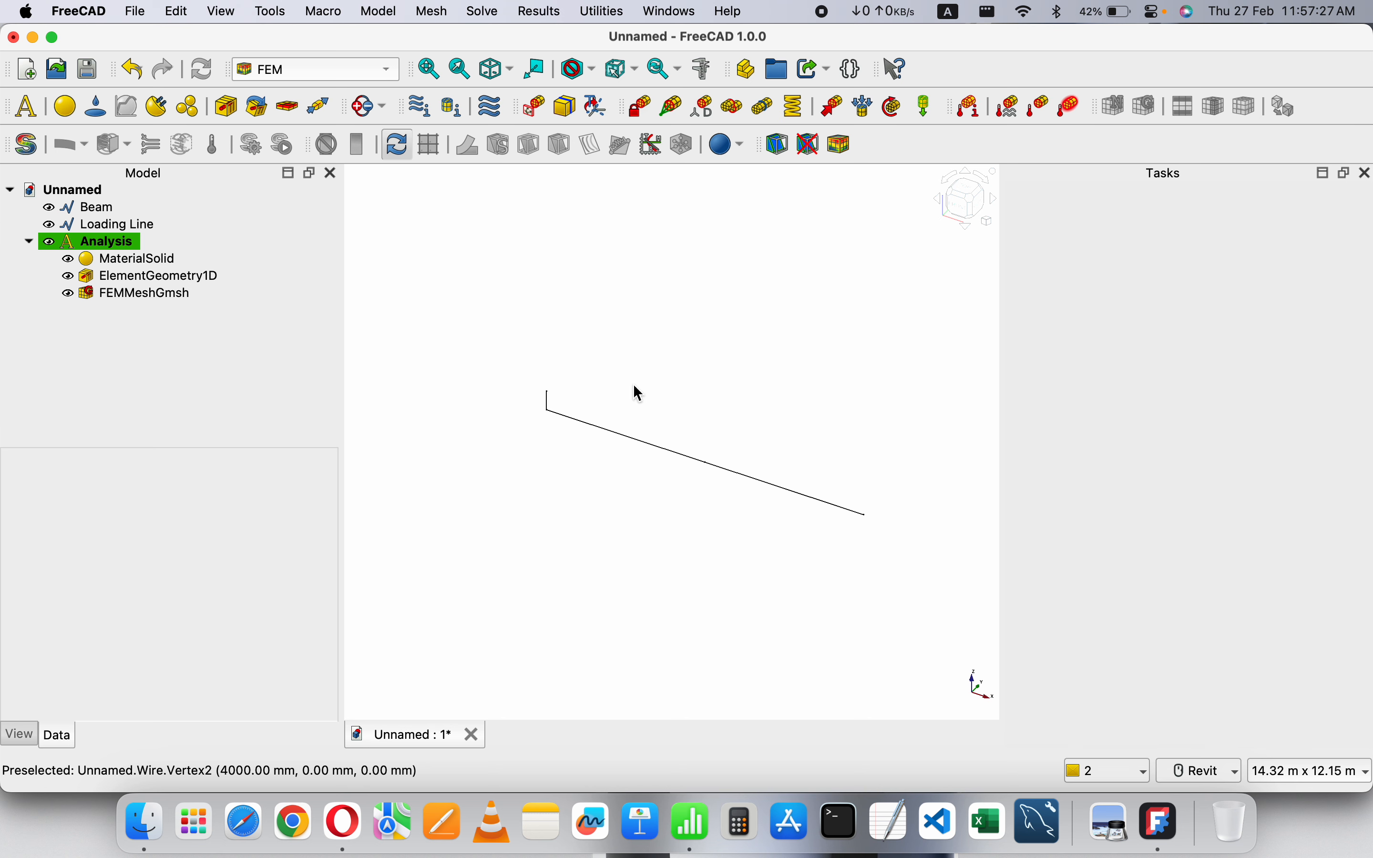
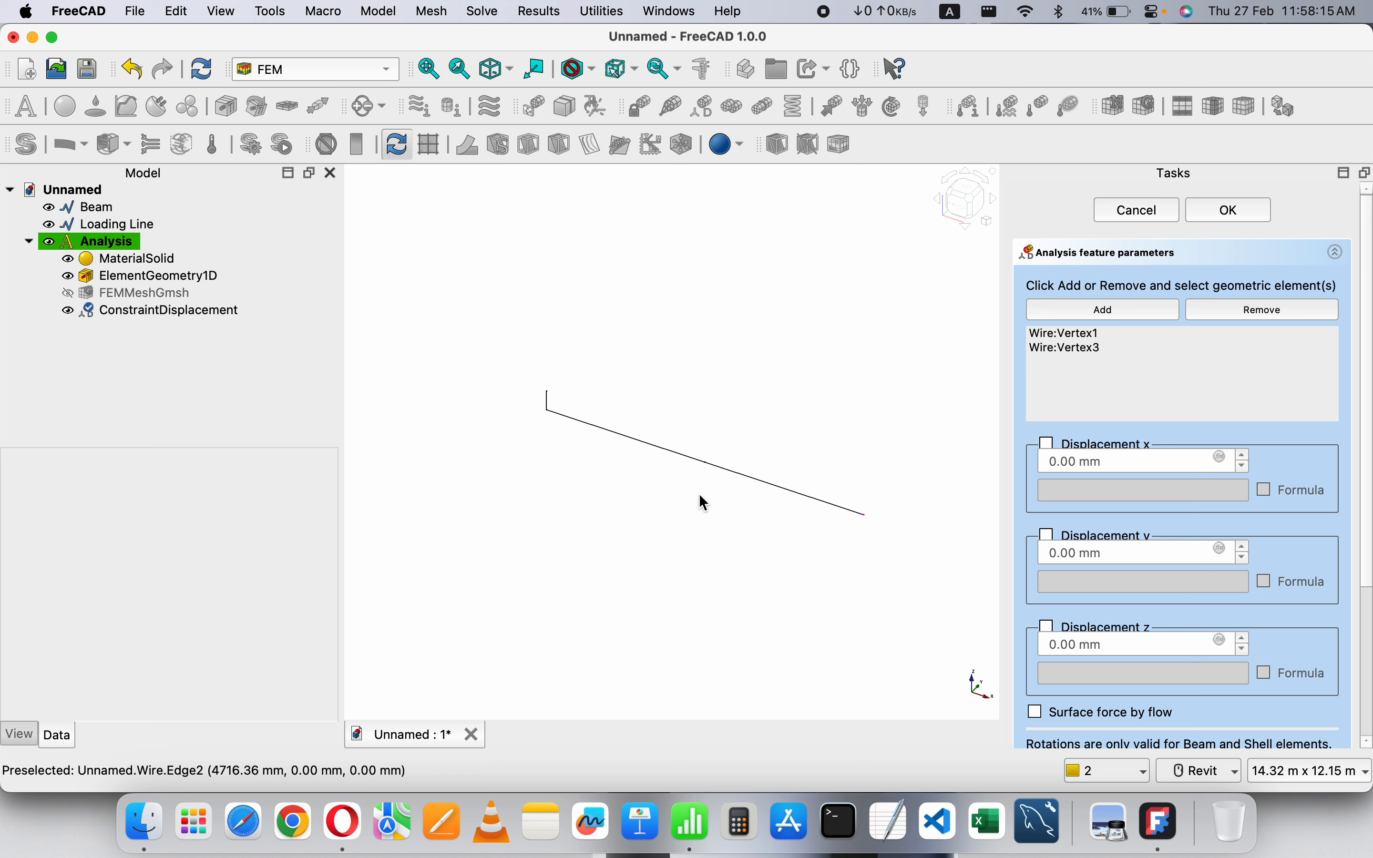
- Fix the x, y and z displacements at 0 mm for both beam end points, leave the rotations free, and accept the displacement constraint
{"action": "scroll", "coordinate": [1169, 373], "scroll_direction": "down", "scroll_amount": 2}
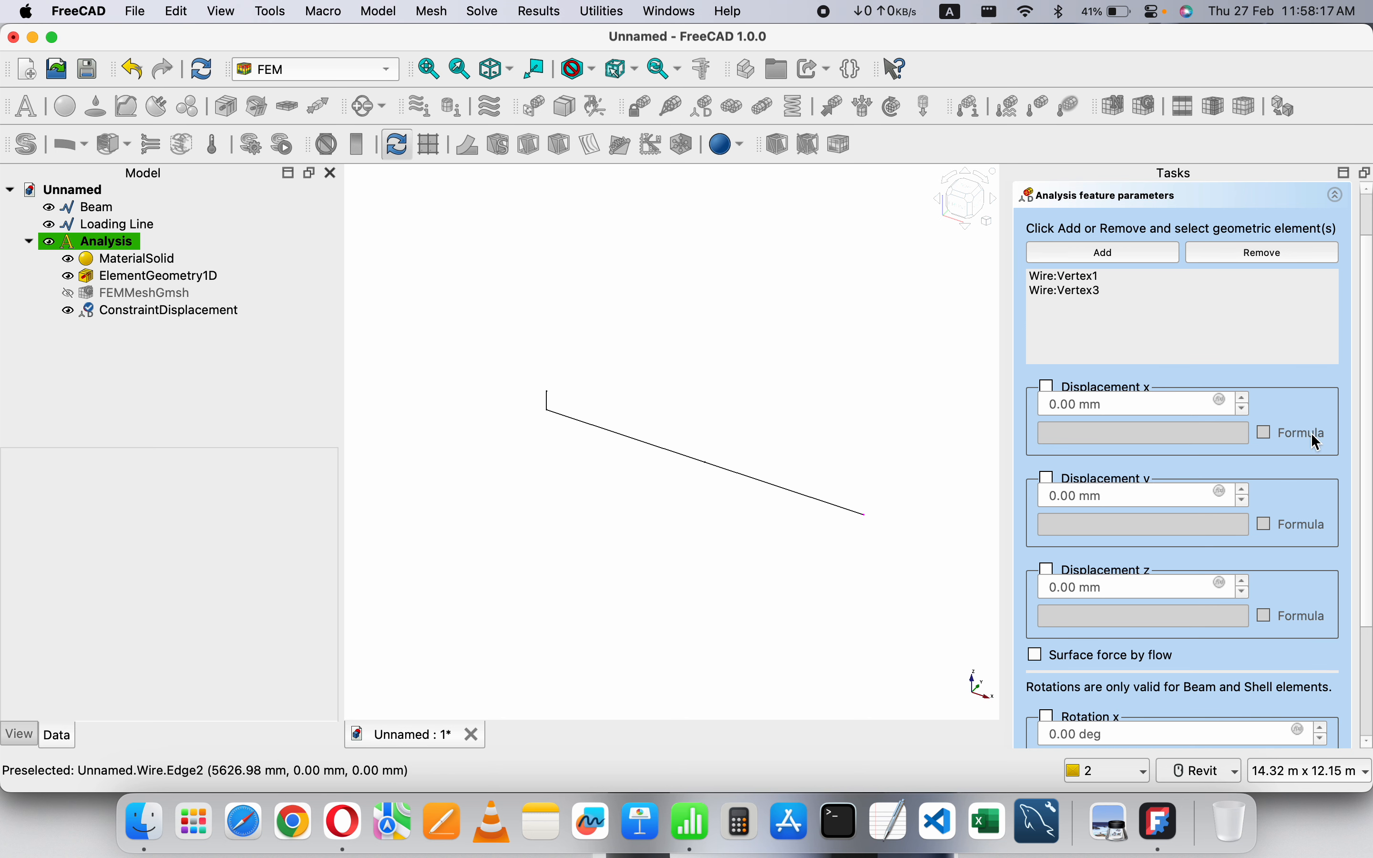
{"action": "left_click", "coordinate": [1048, 387]}
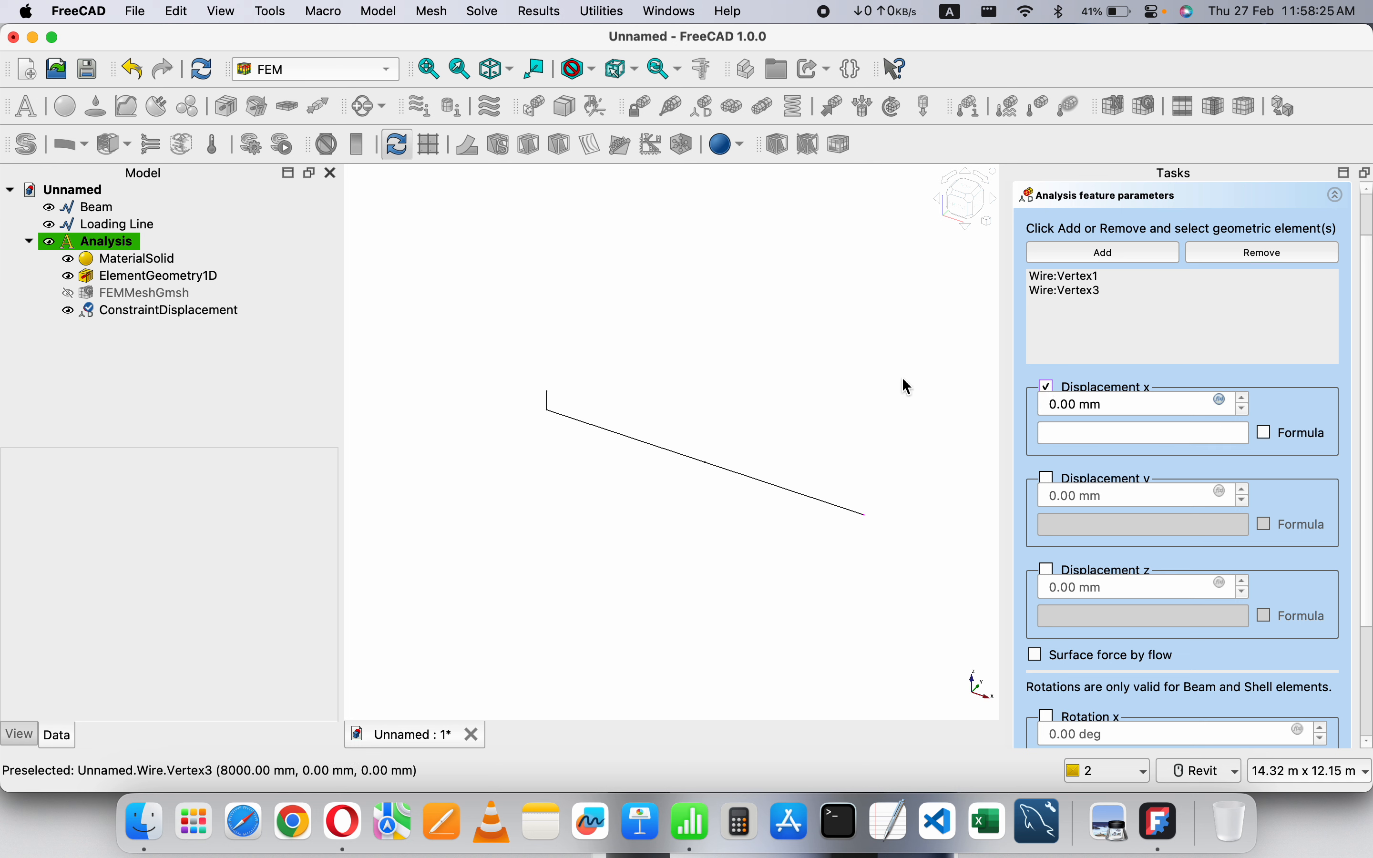
{"action": "left_click", "coordinate": [1047, 479]}
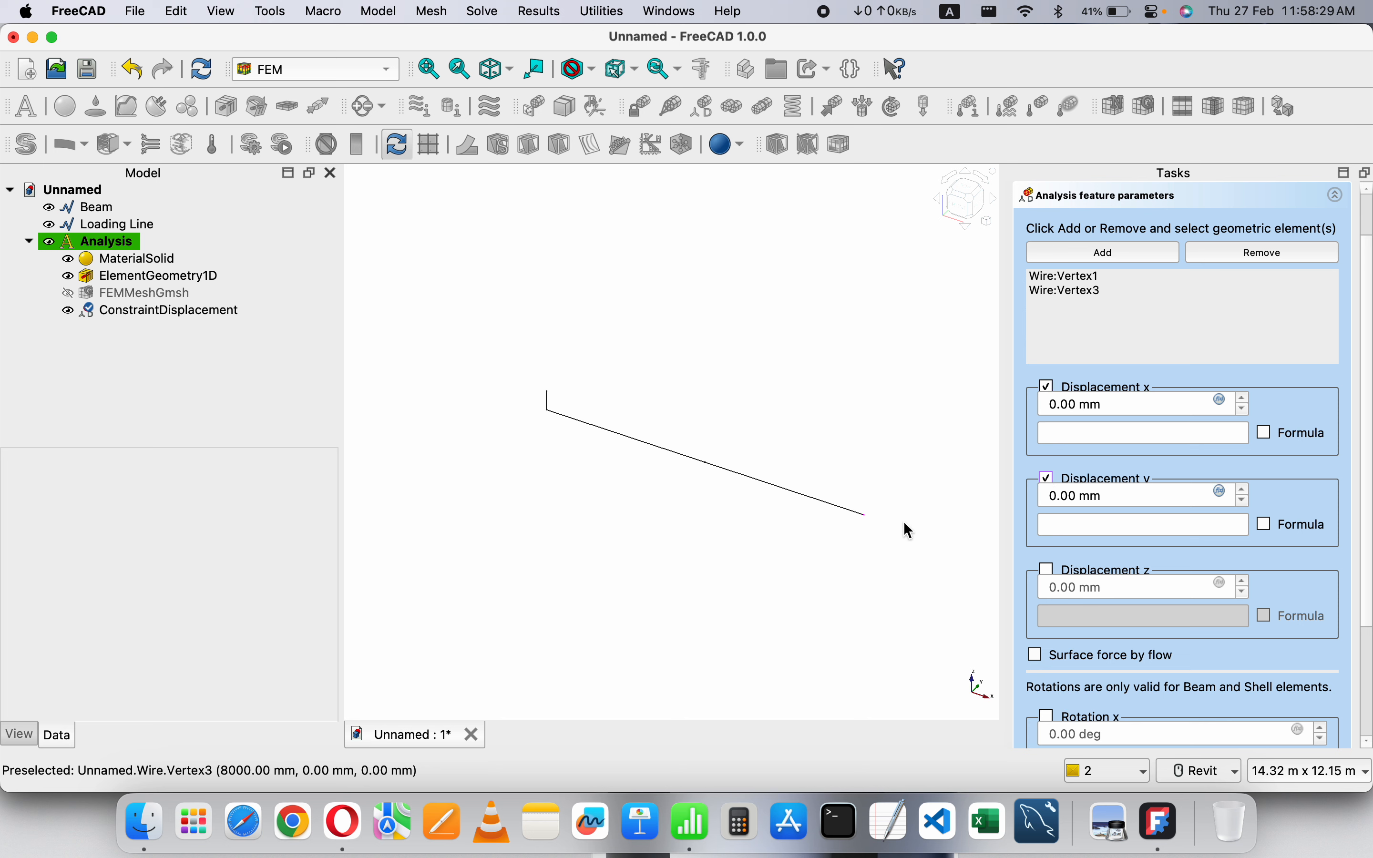
{"action": "scroll", "coordinate": [1021, 542], "scroll_direction": "down", "scroll_amount": 3}
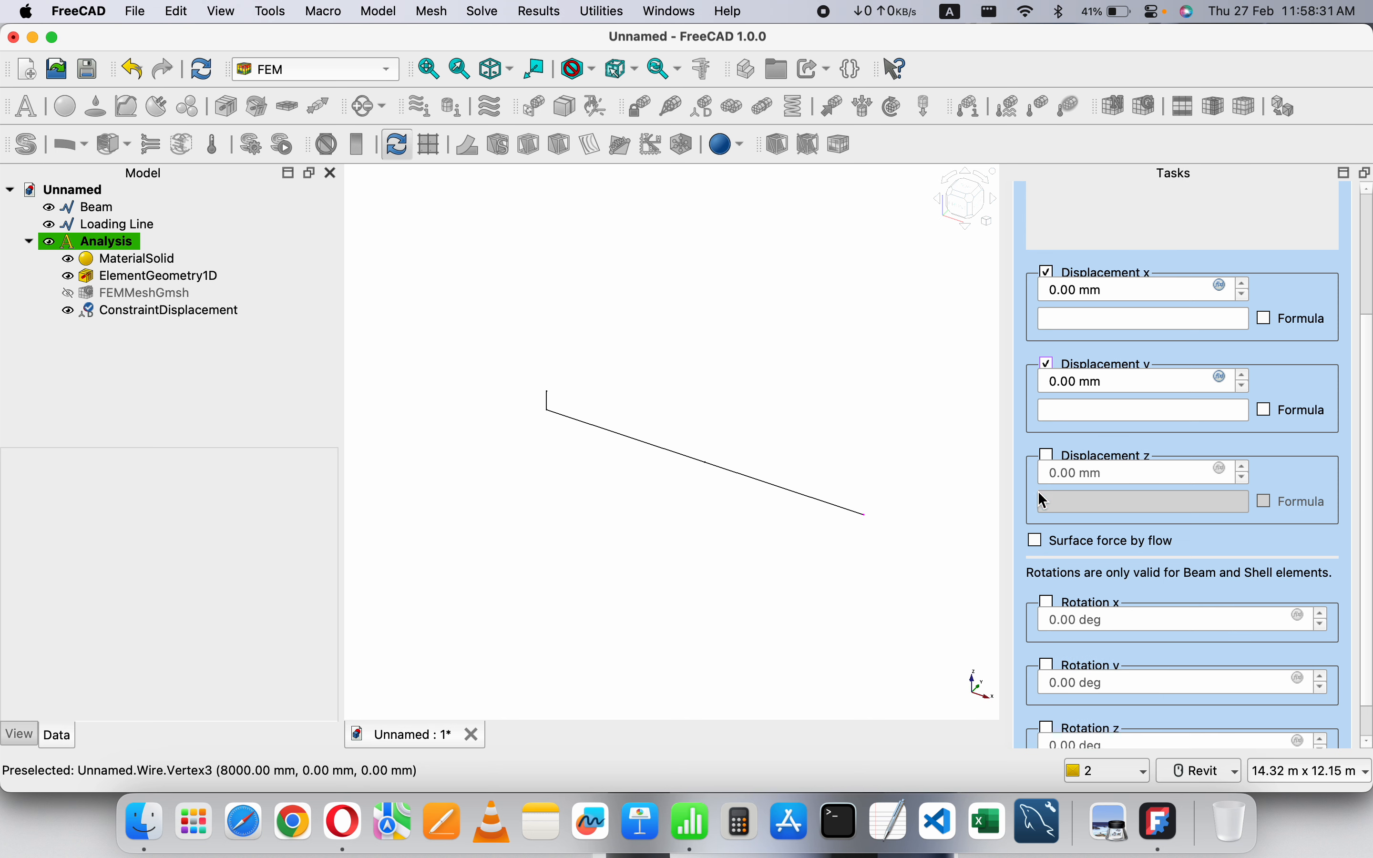
{"action": "left_click", "coordinate": [1051, 457]}
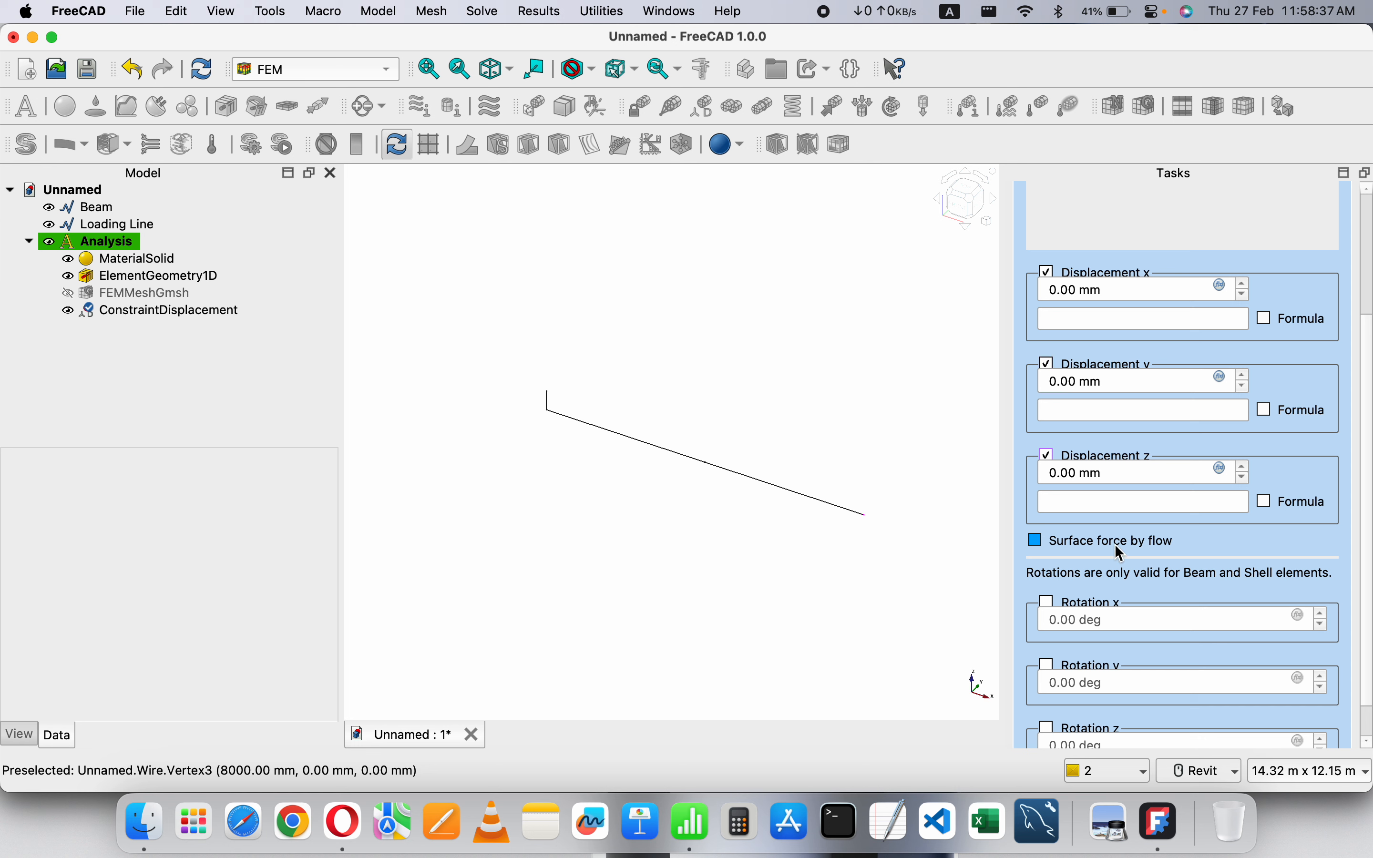
{"action": "scroll", "coordinate": [1075, 576], "scroll_direction": "down", "scroll_amount": 2}
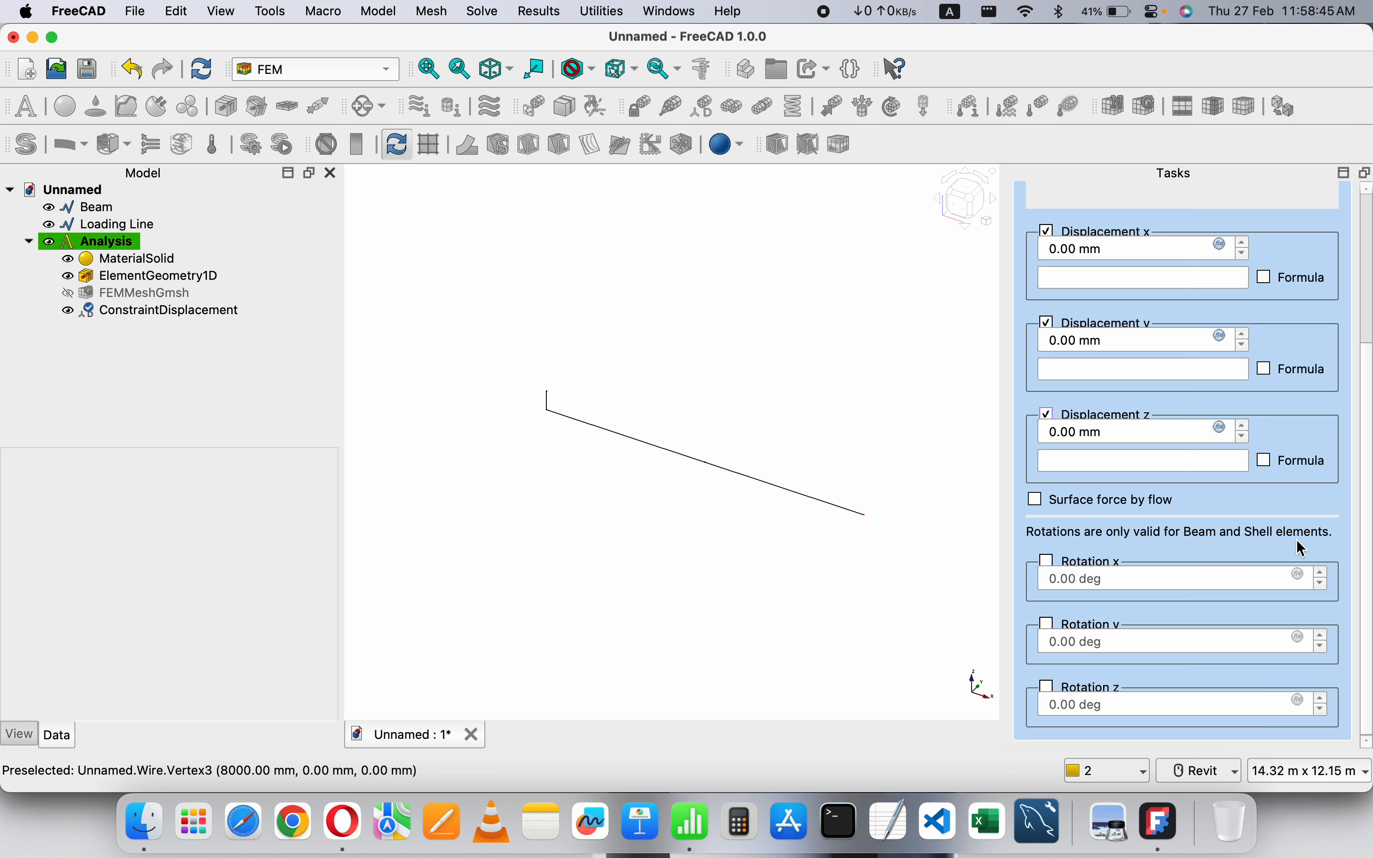
{"action": "scroll", "coordinate": [1126, 562], "scroll_direction": "up", "scroll_amount": 2}
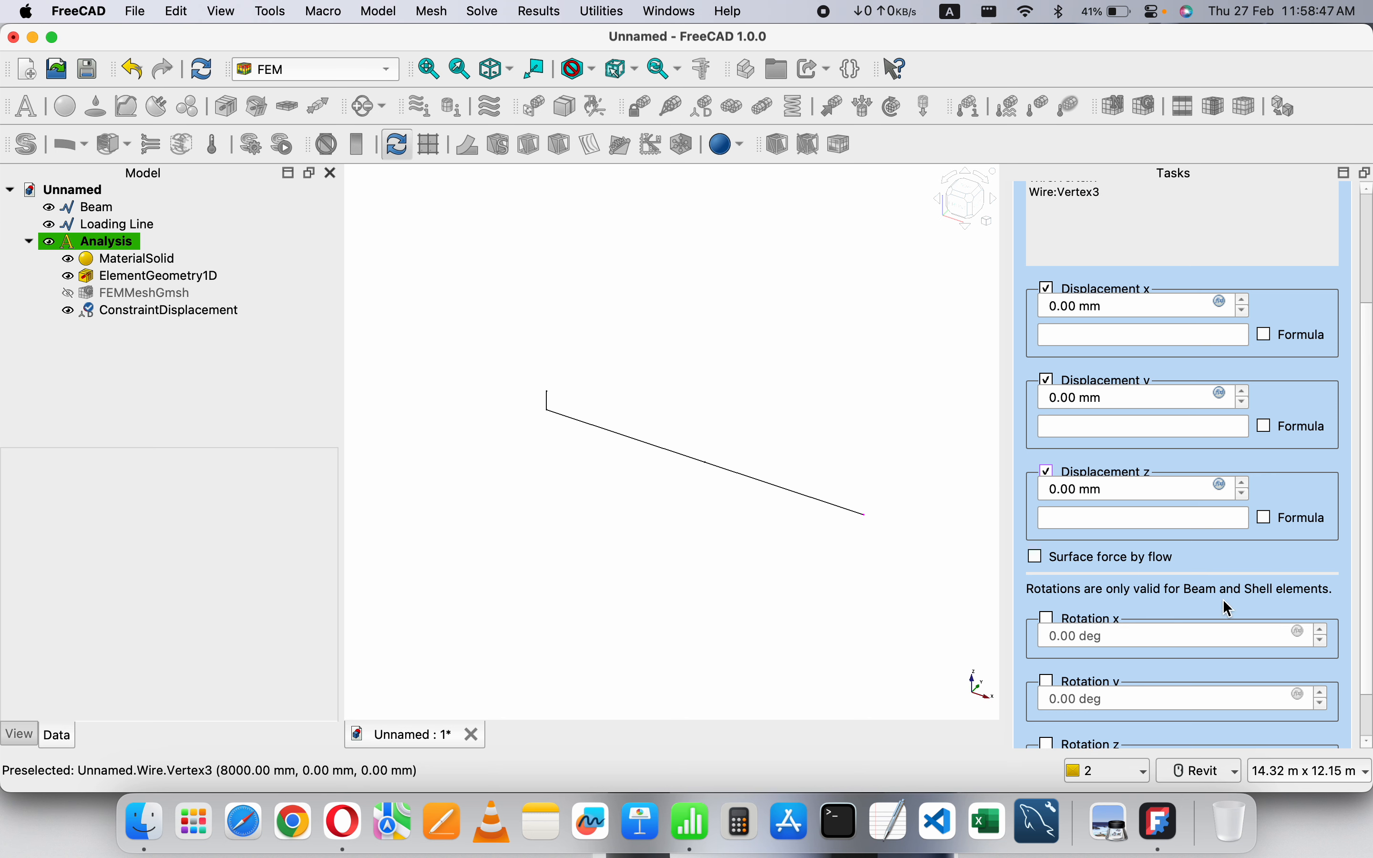
{"action": "scroll", "coordinate": [1196, 686], "scroll_direction": "down", "scroll_amount": 2}
{"action": "scroll", "coordinate": [1288, 534], "scroll_direction": "up", "scroll_amount": 6}
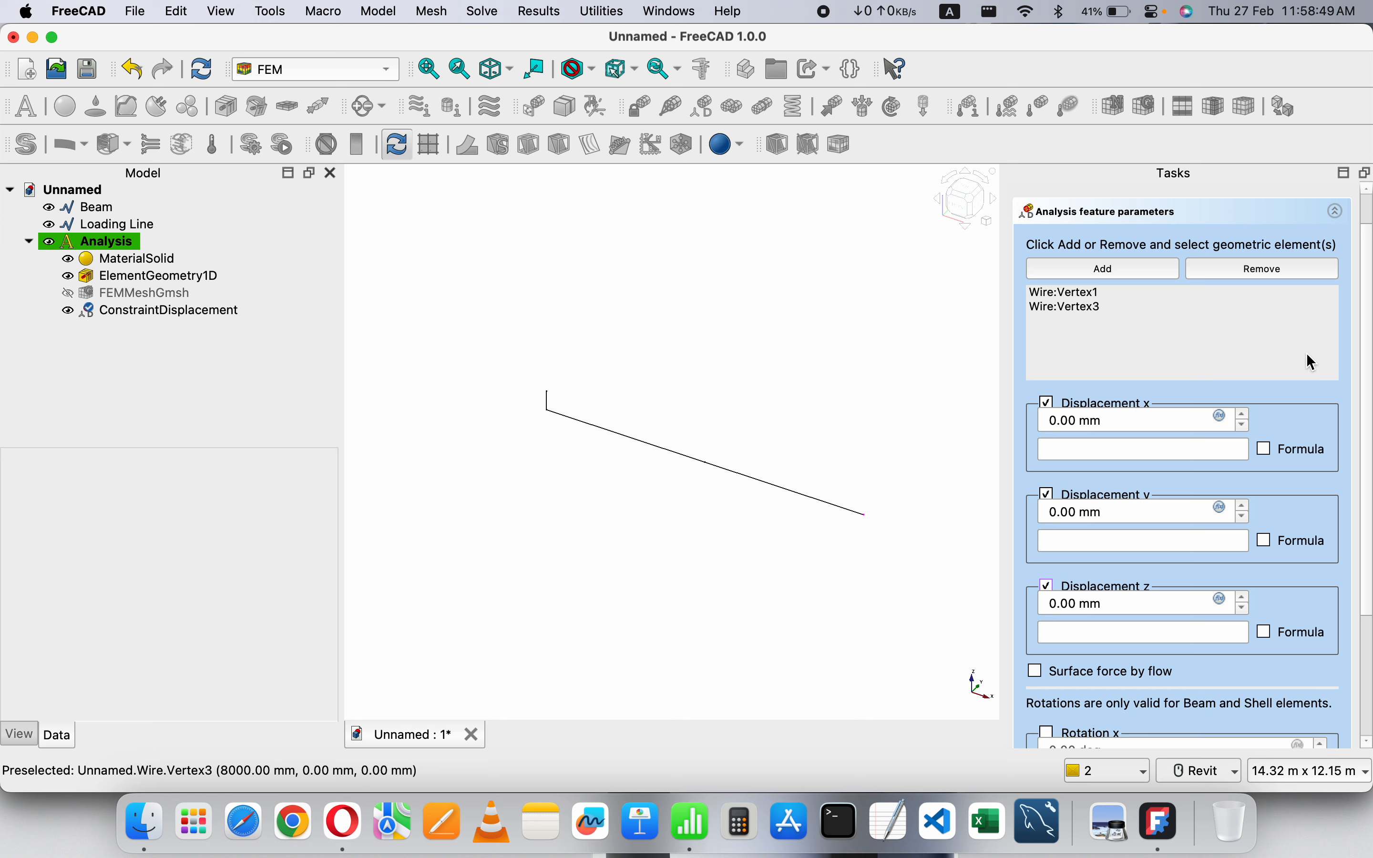
{"action": "scroll", "coordinate": [1270, 244], "scroll_direction": "up", "scroll_amount": 2}
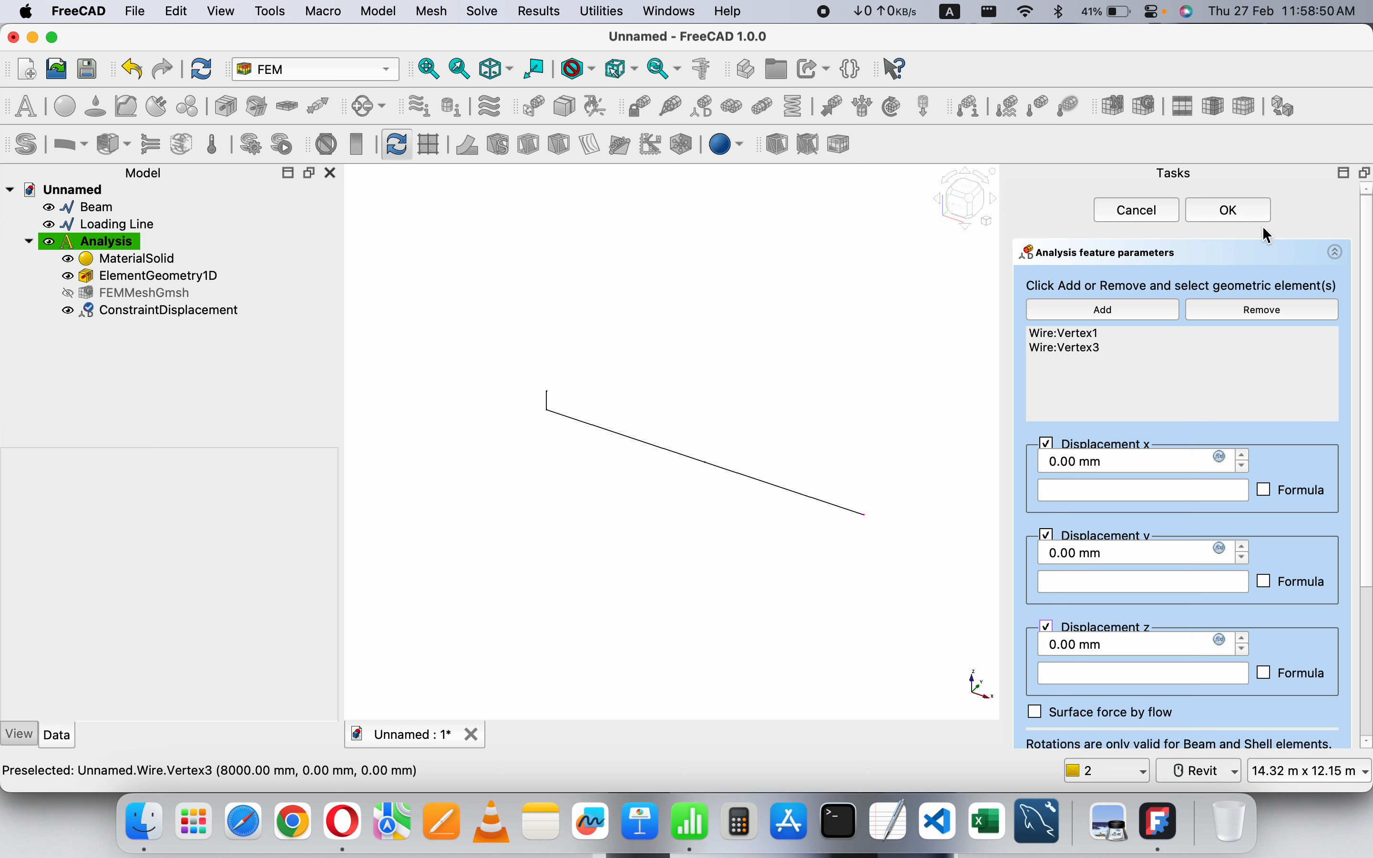
{"action": "left_click", "coordinate": [1237, 212]}
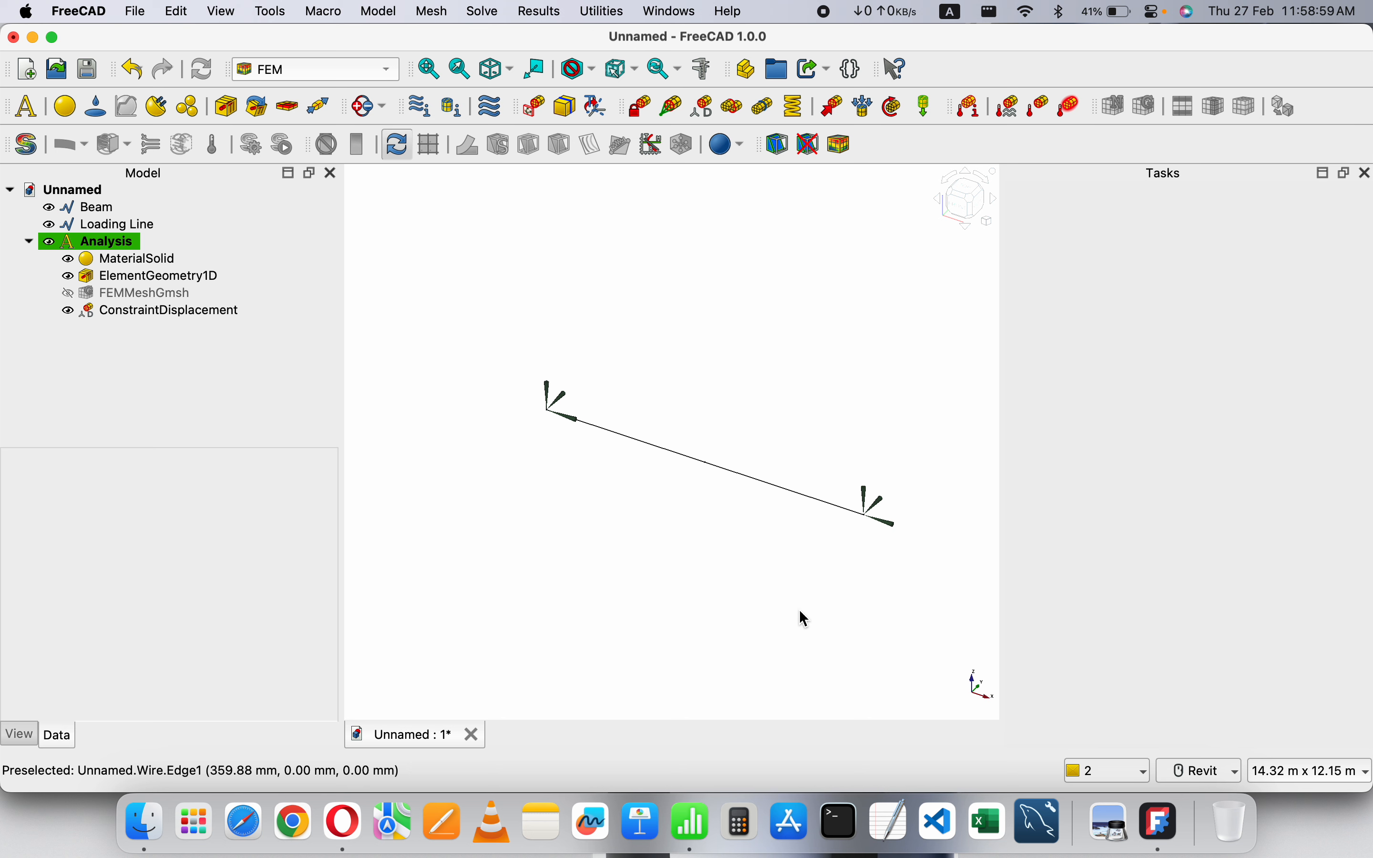
- Check the loads in the Numbers diagram, return to FreeCAD, and add a force load on the first half-span edge of the beam
{"action": "left_click", "coordinate": [694, 821]}
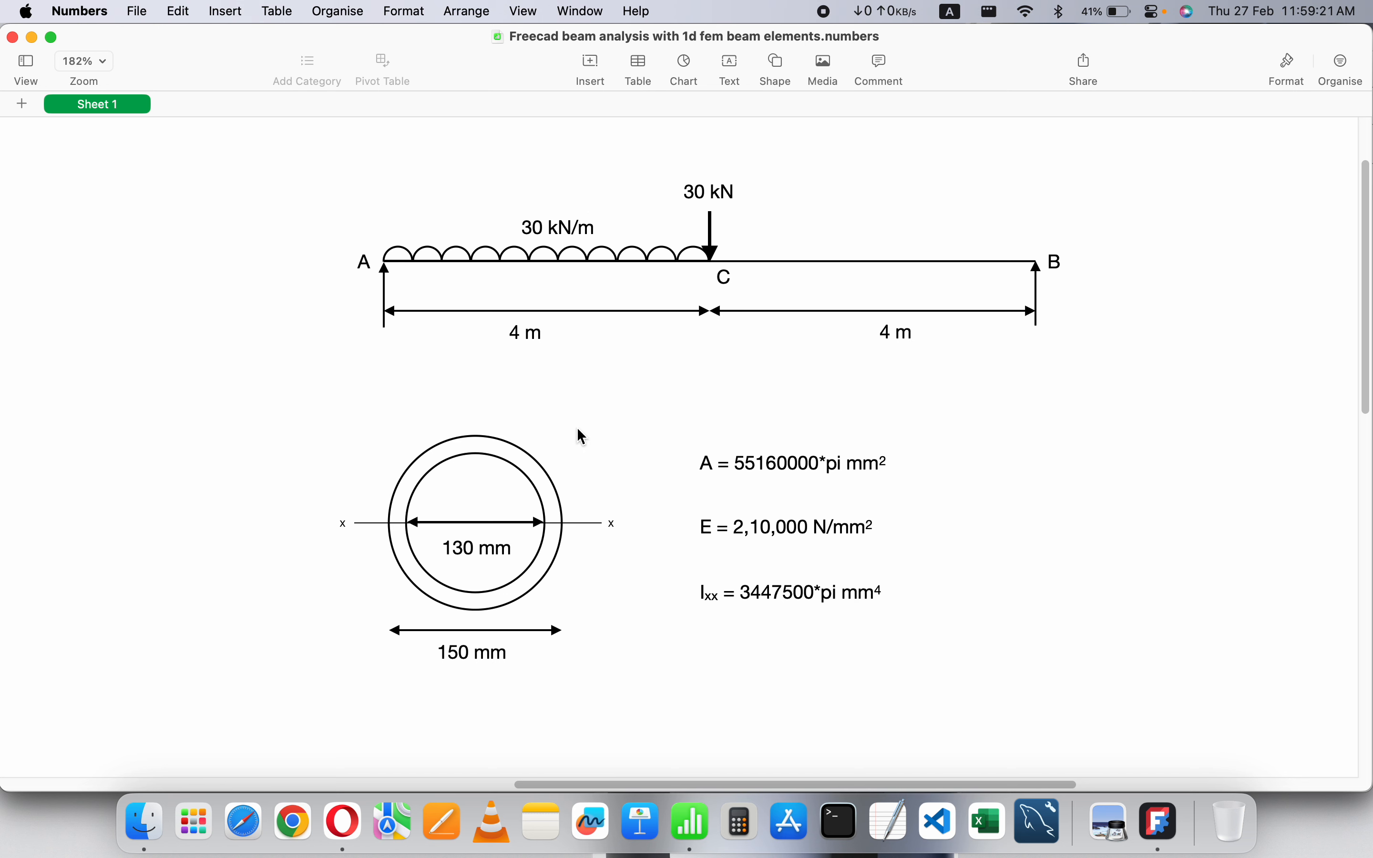
{"action": "left_click", "coordinate": [1161, 817]}
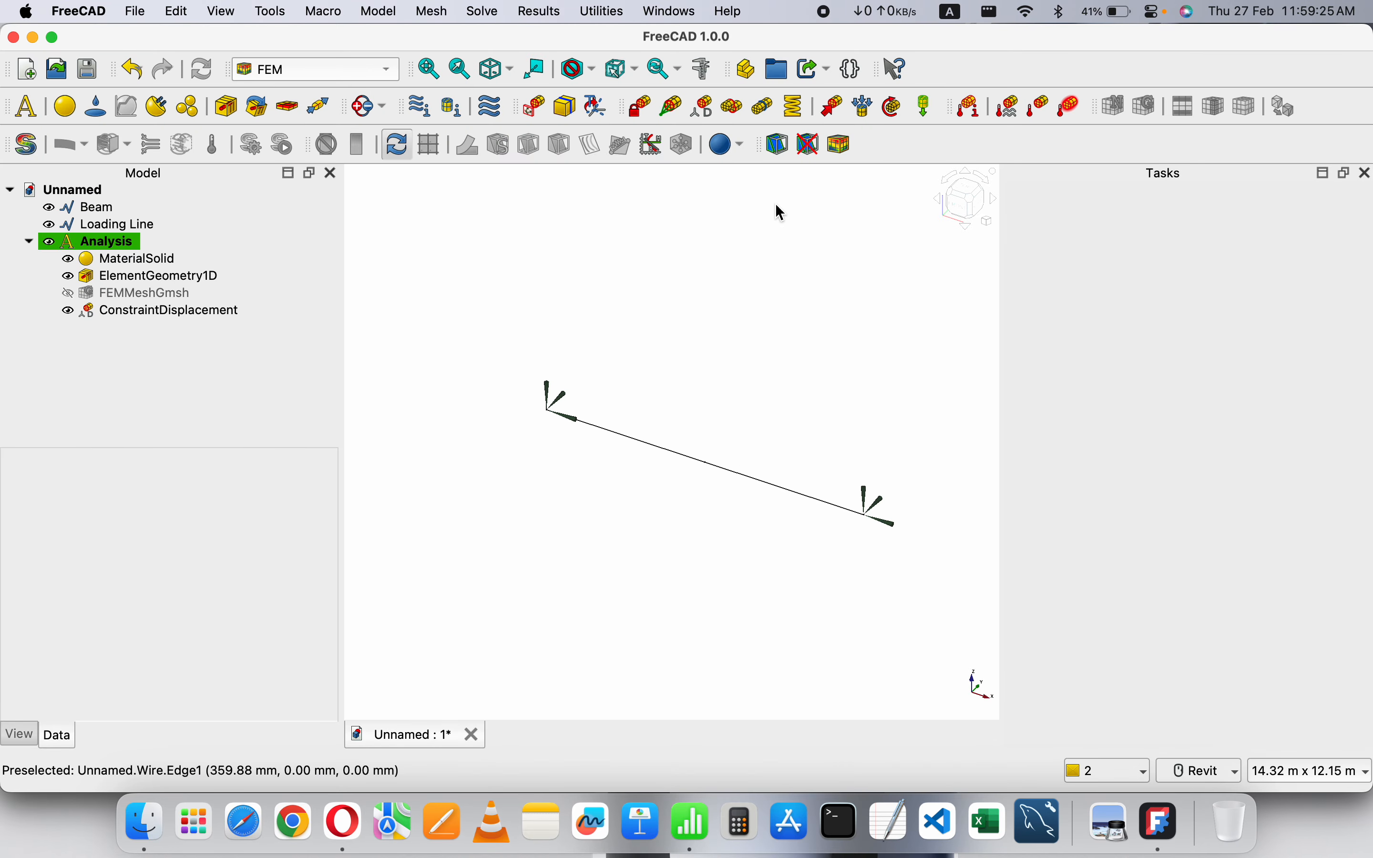
{"action": "left_click", "coordinate": [834, 107]}
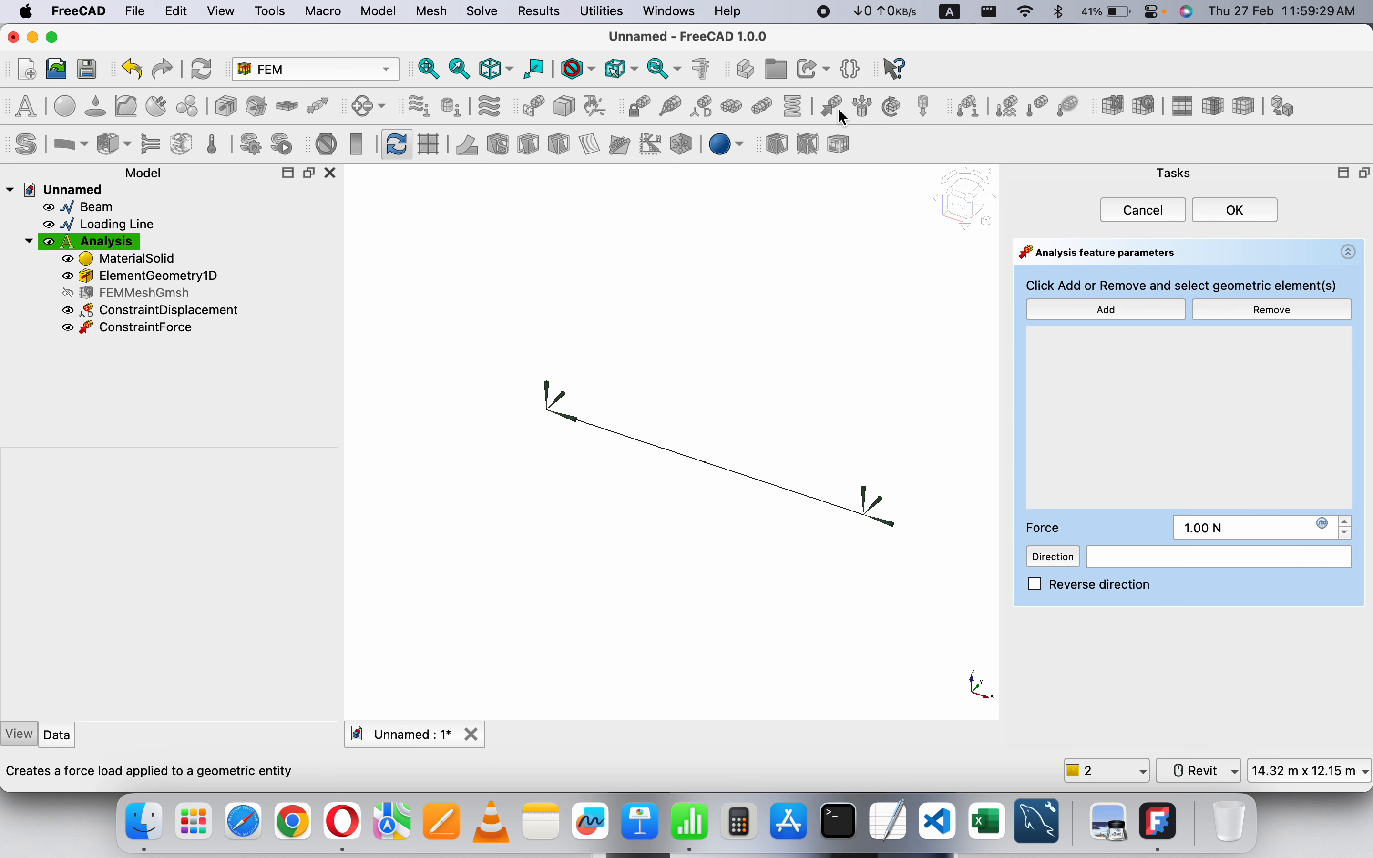
{"action": "left_click", "coordinate": [1107, 316]}
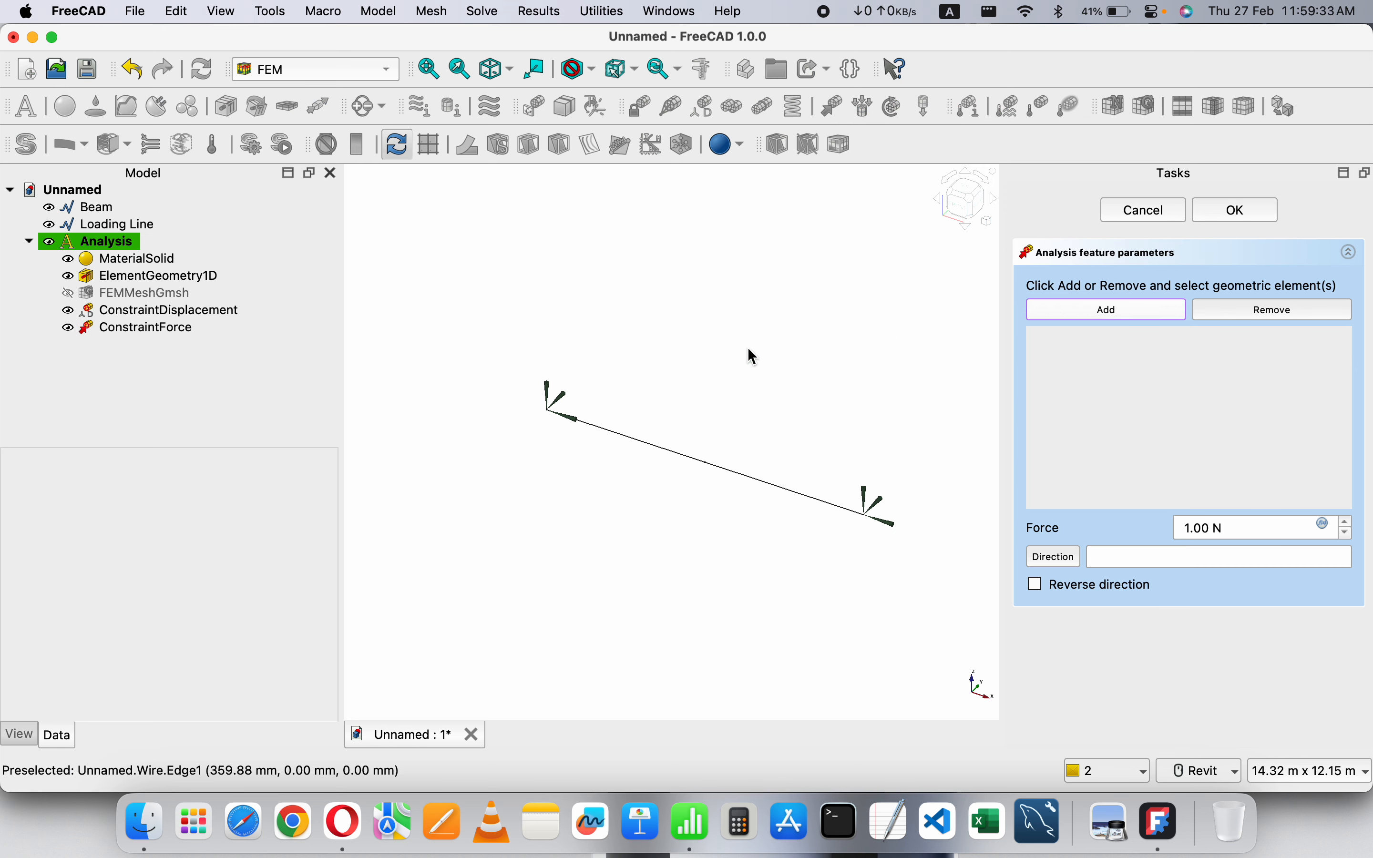
{"action": "left_click", "coordinate": [618, 435]}
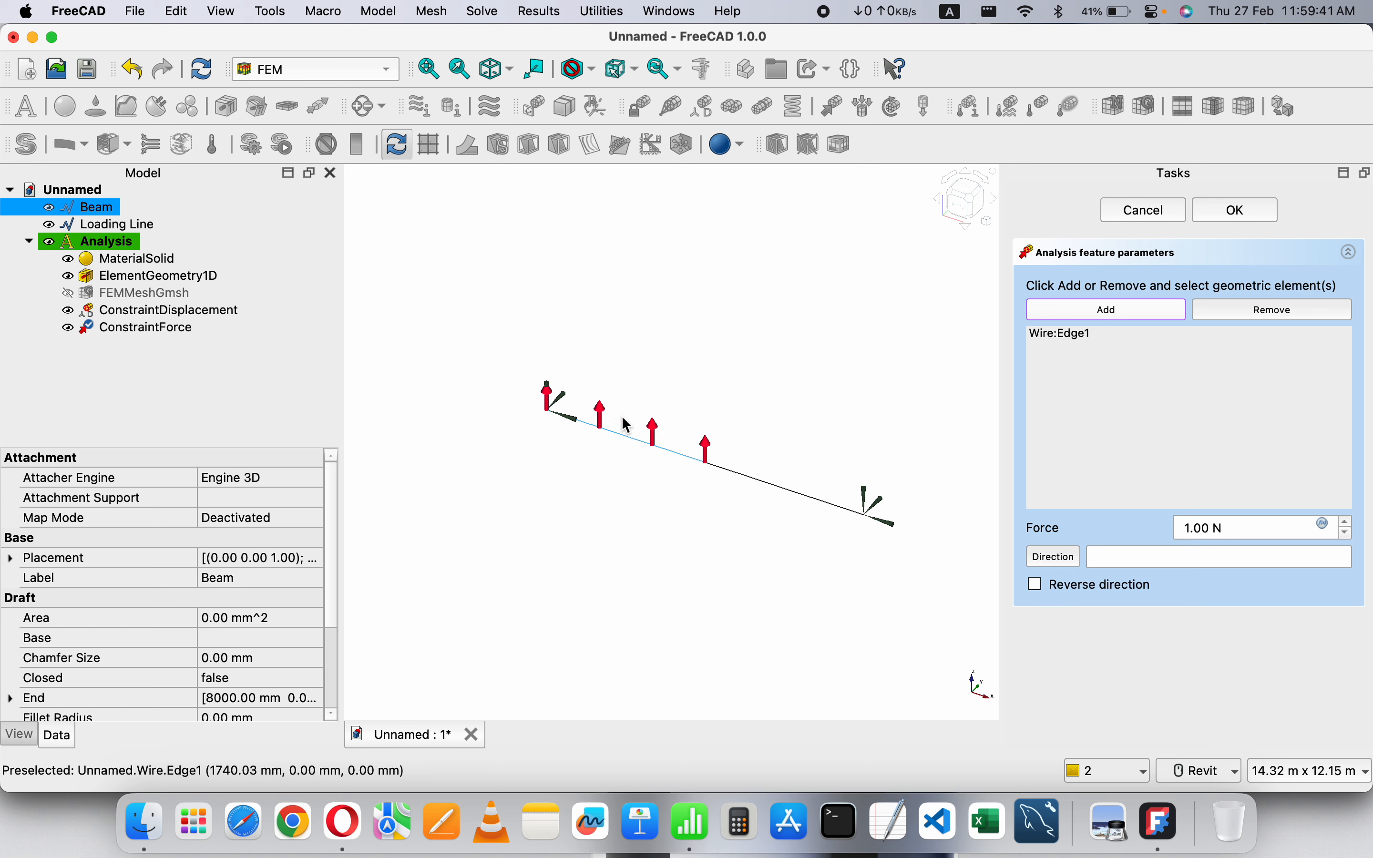
- Set the force on the loaded half-span to 120000 N and finish adding geometry to it
{"action": "left_click", "coordinate": [1211, 530]}
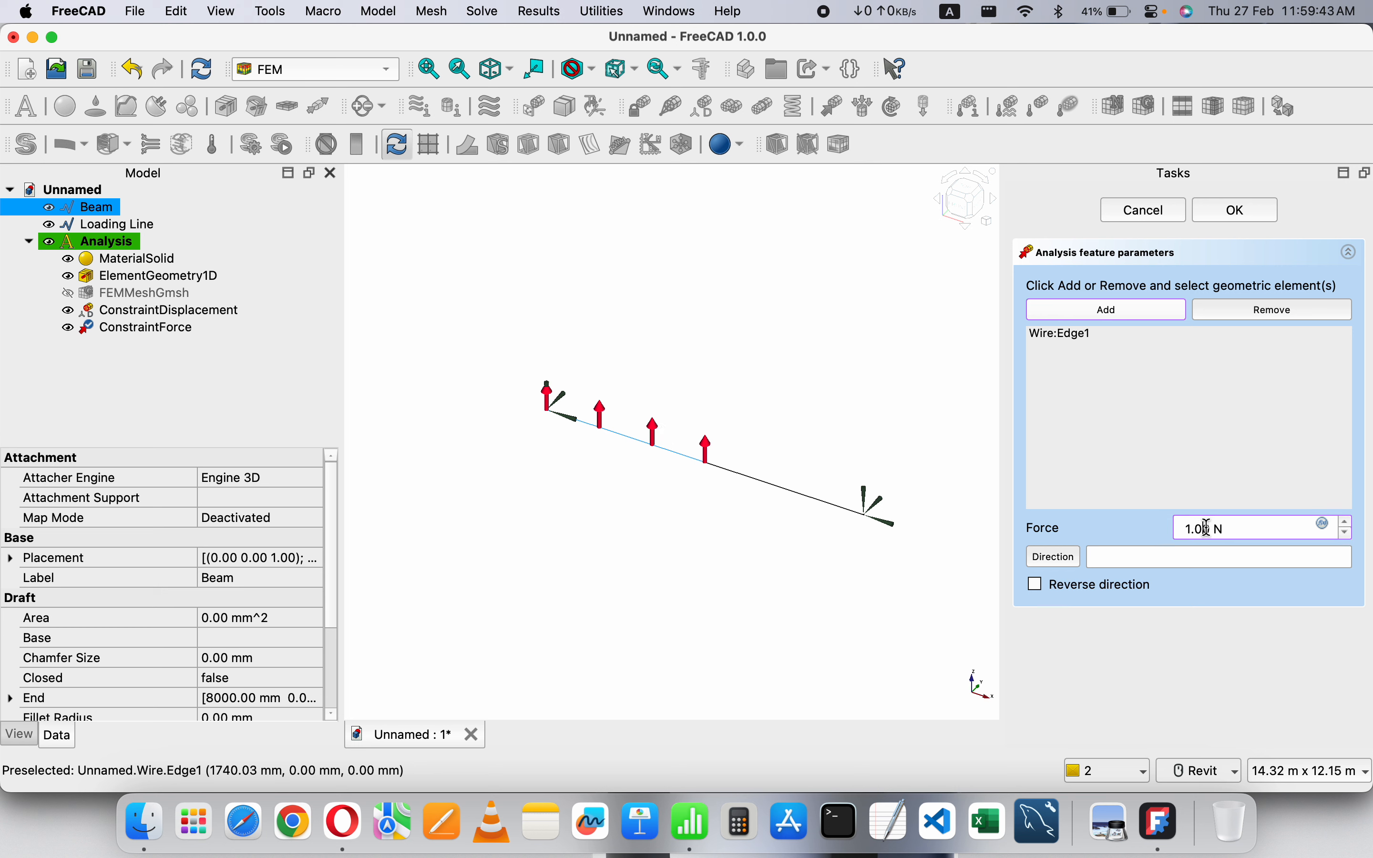
{"action": "left_click_drag", "start_coordinate": [1212, 530], "coordinate": [1167, 529]}
{"action": "type", "text": "120000"}
{"action": "left_click", "coordinate": [1127, 321]}
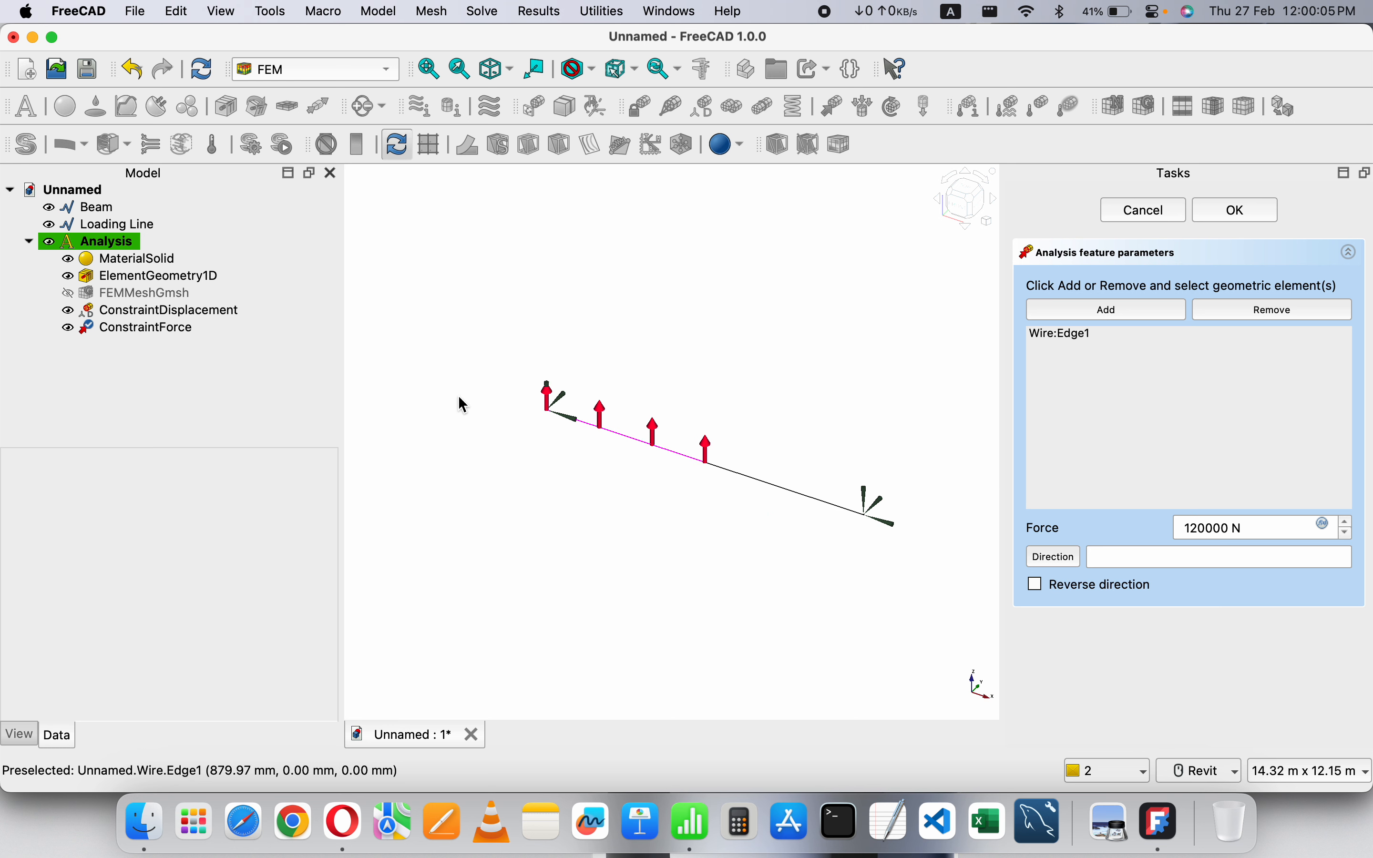
- Try to use the whole Loading Line object as the direction of the 120000 N force
{"action": "left_click", "coordinate": [126, 230]}
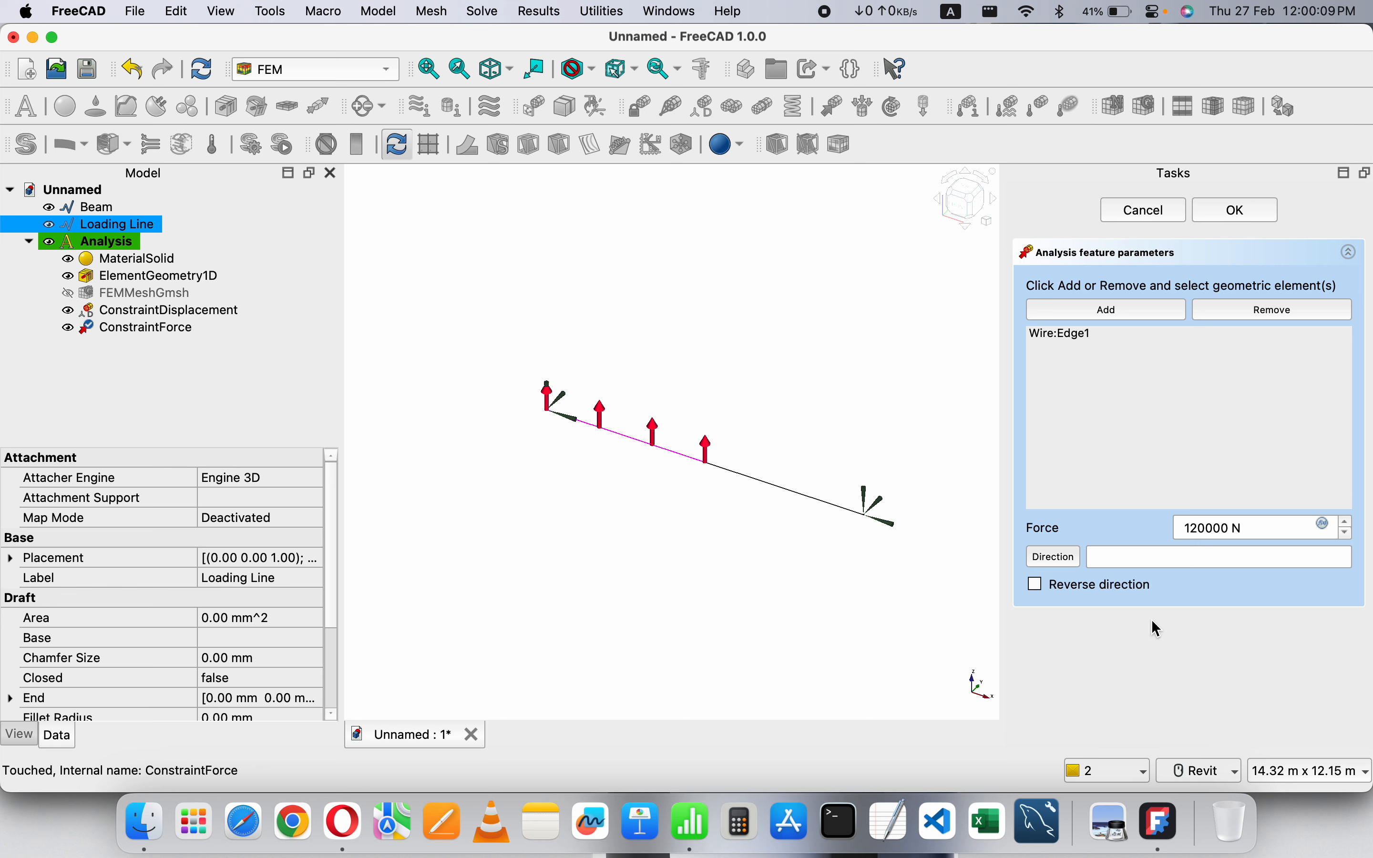
{"action": "left_click", "coordinate": [1054, 558]}
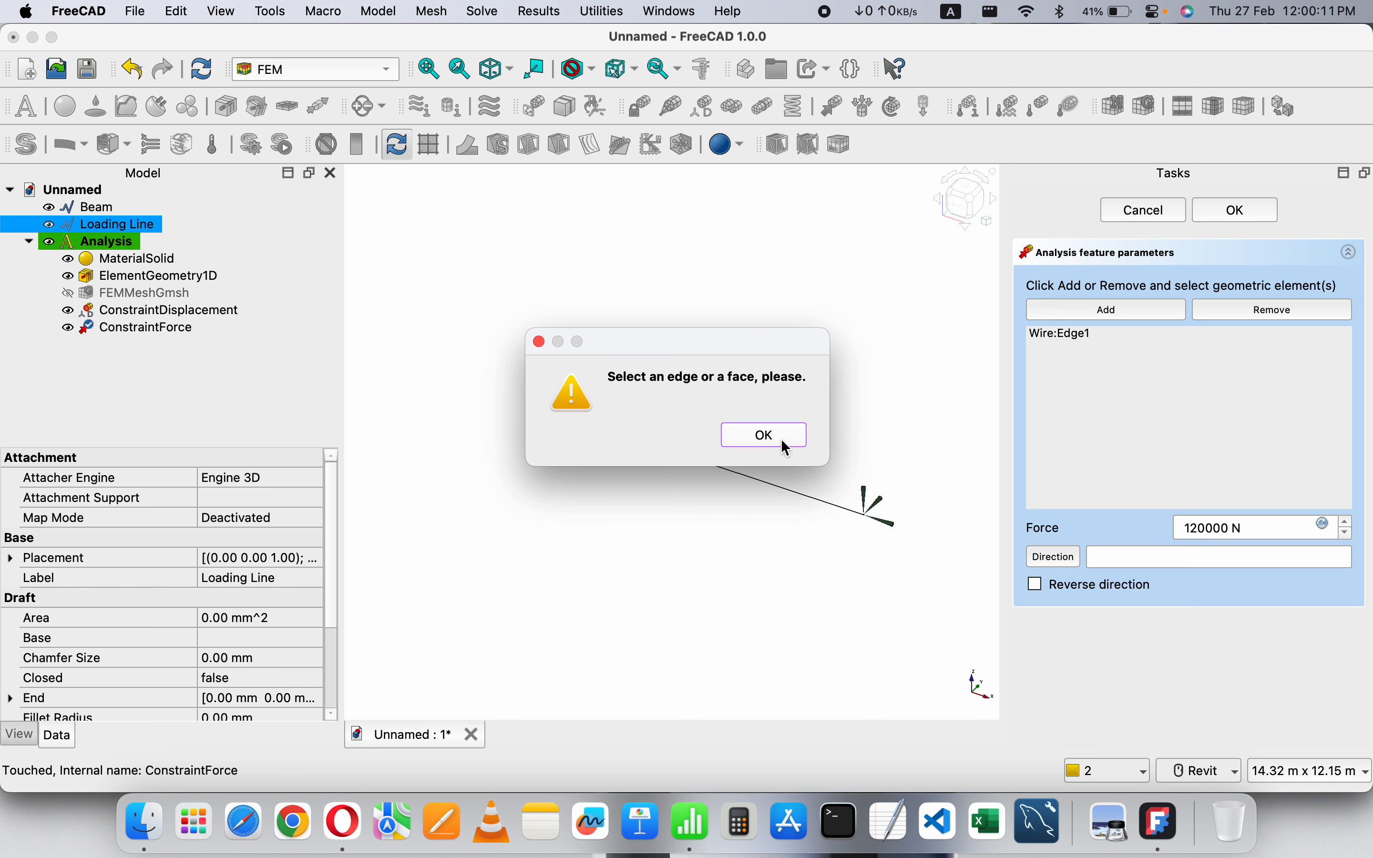
{"action": "left_click", "coordinate": [782, 441]}
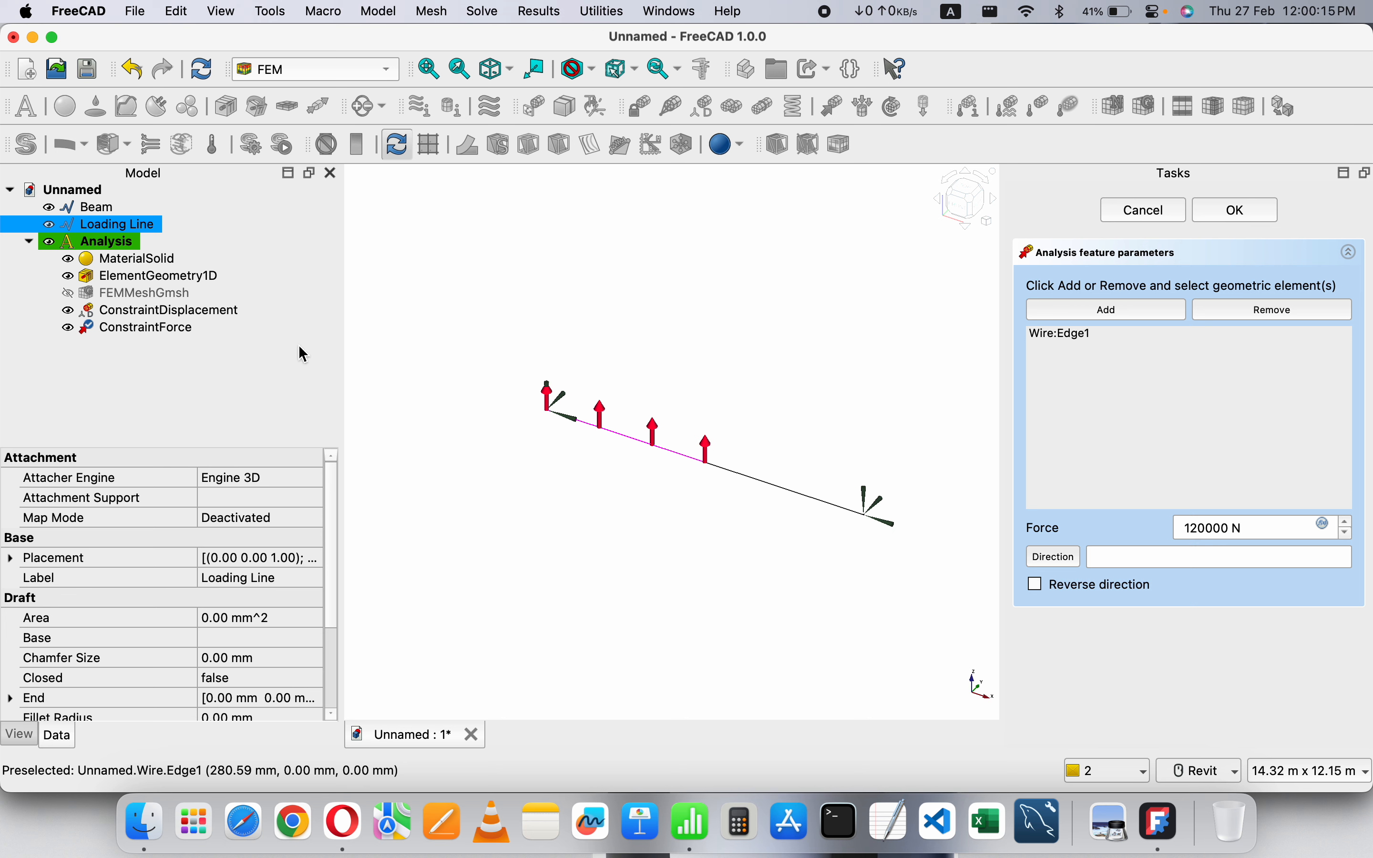
- Hide the displacement constraint and the force constraint to expose the short loading line at the beam's start
{"action": "scroll", "coordinate": [535, 407], "scroll_direction": "up", "scroll_amount": 5}
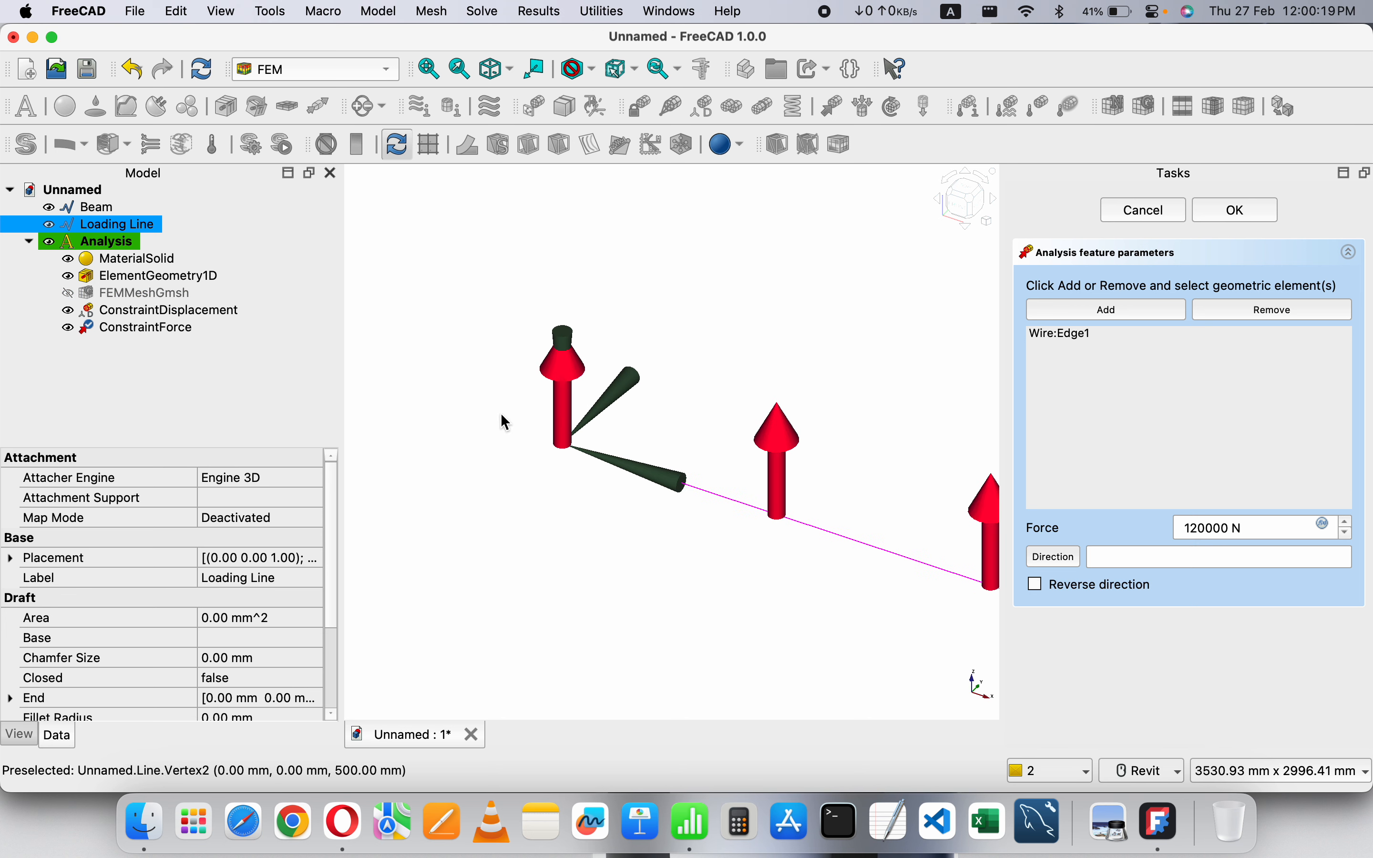
{"action": "left_click", "coordinate": [71, 317]}
{"action": "left_click", "coordinate": [69, 312]}
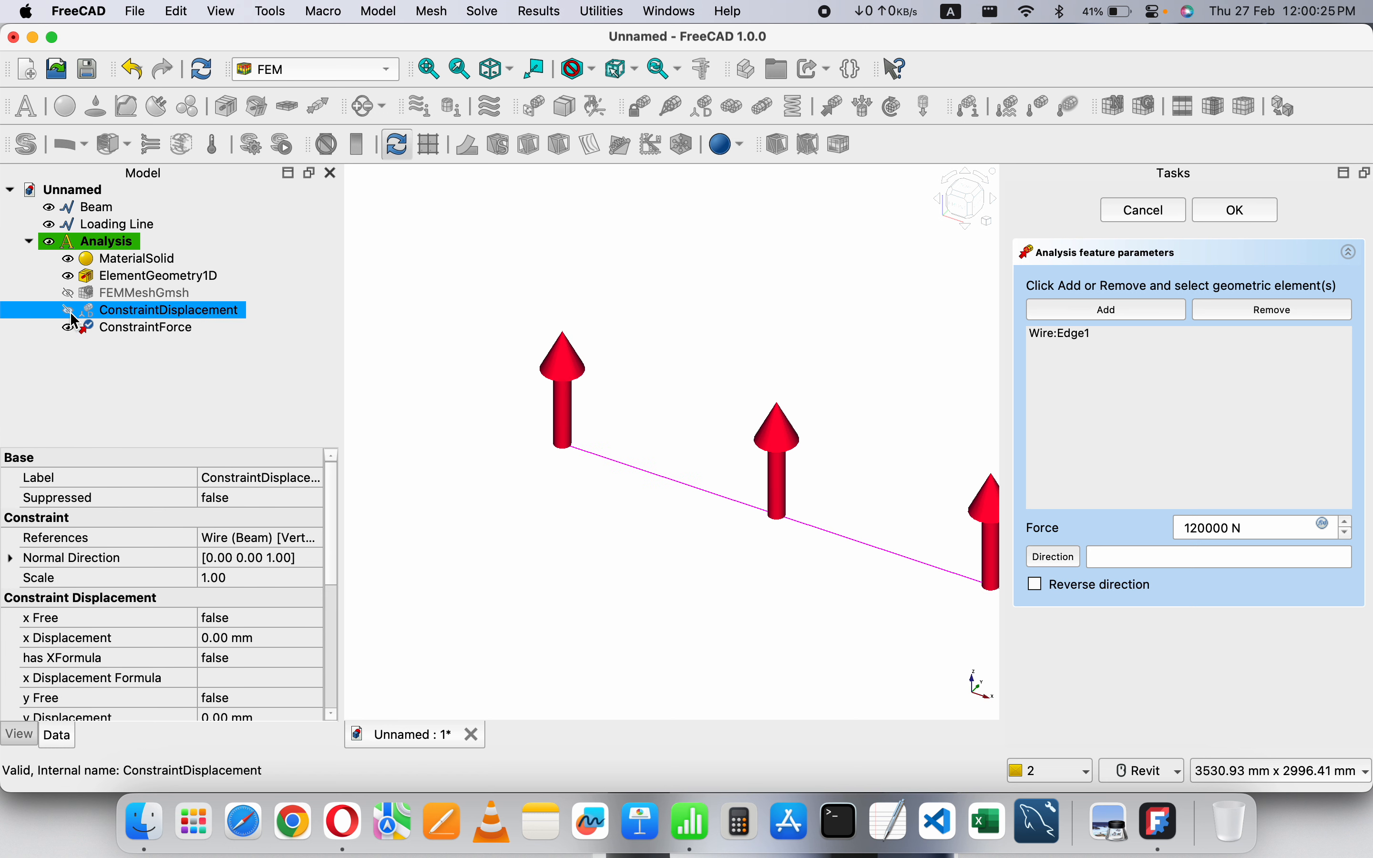
{"action": "left_click", "coordinate": [70, 331], "text": "super"}
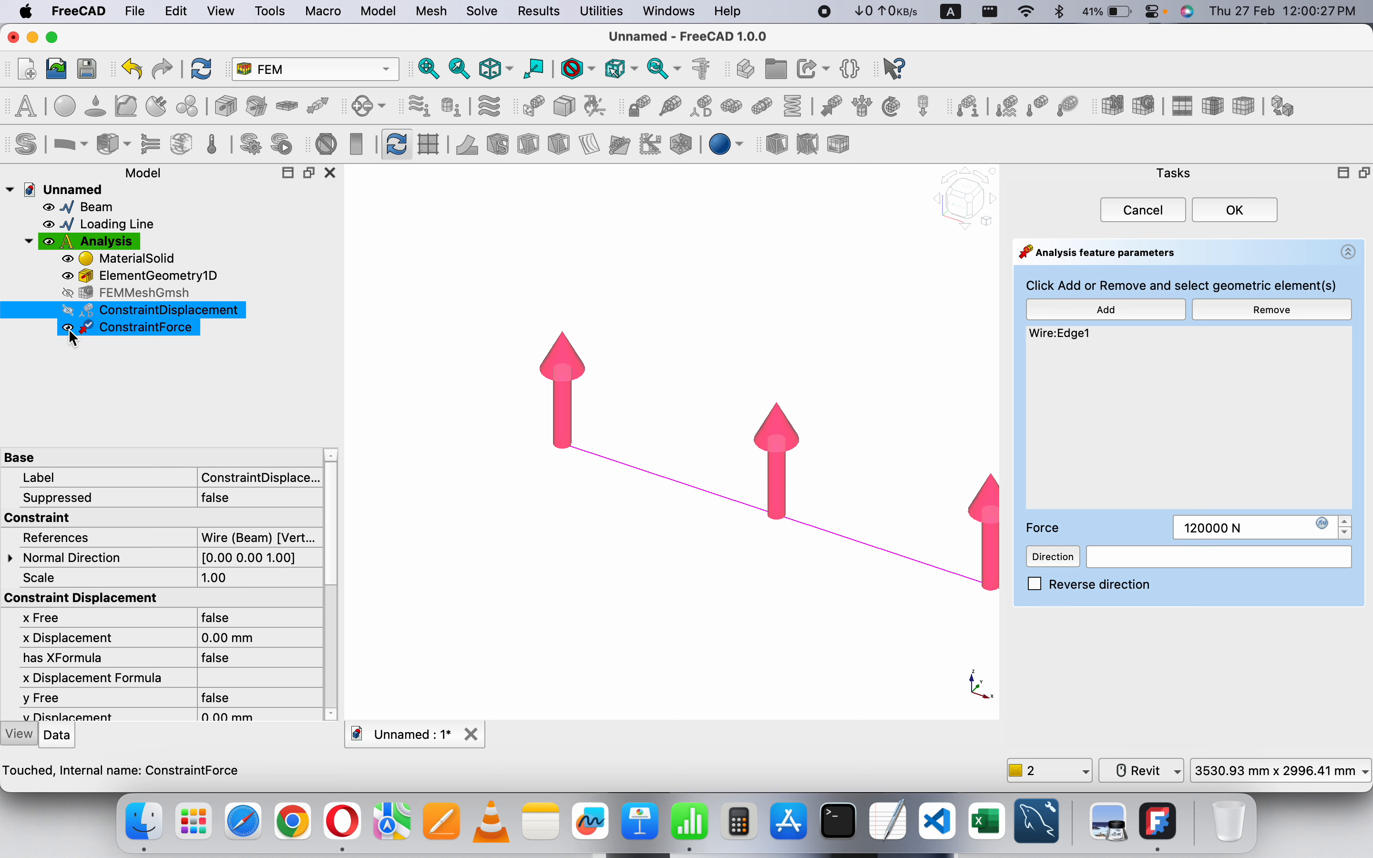
{"action": "left_click", "coordinate": [68, 329]}
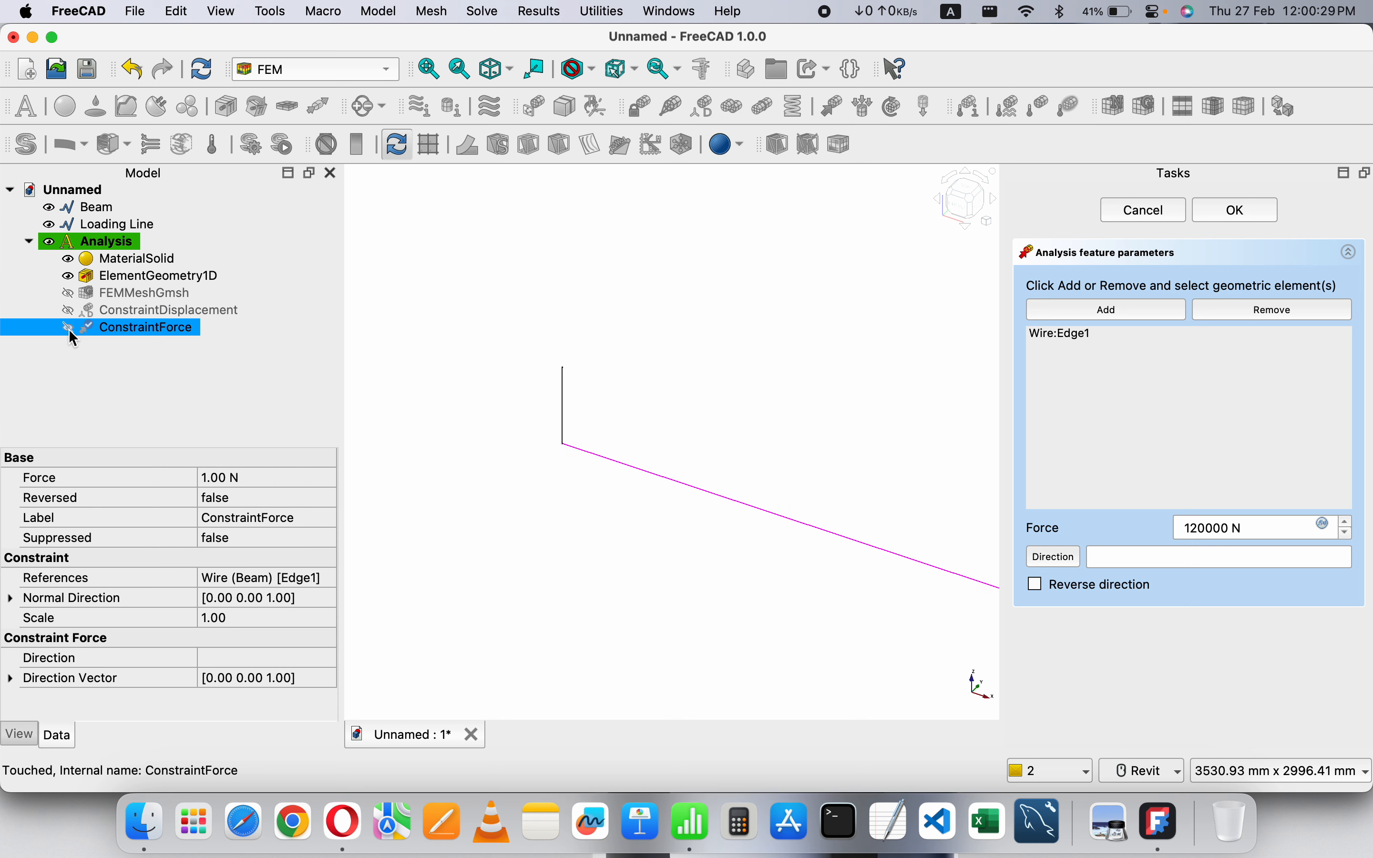
- Set the direction of the half-span force from the Loading Line's edge
{"action": "left_click", "coordinate": [881, 454]}
{"action": "left_click", "coordinate": [563, 408]}
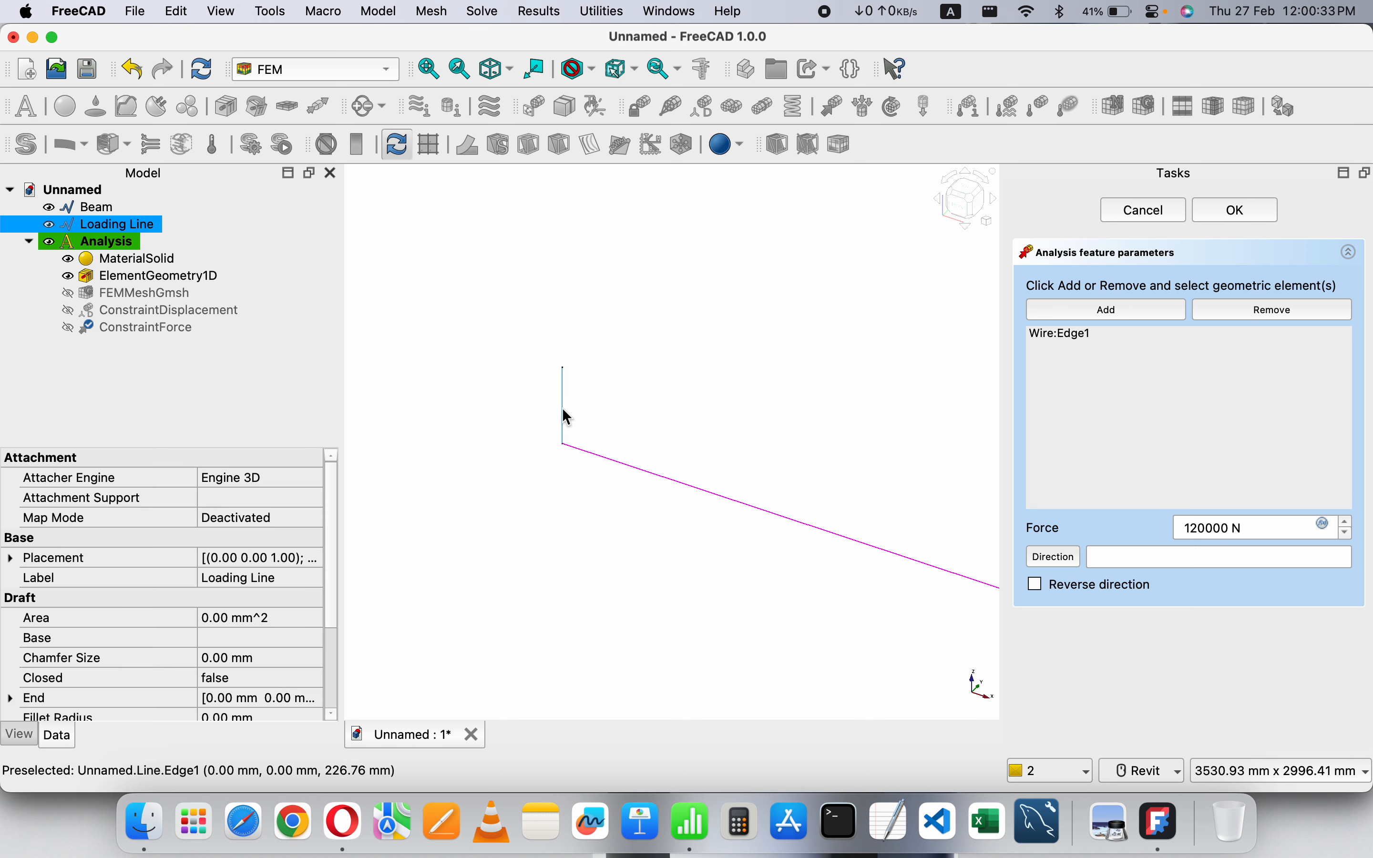
{"action": "left_click", "coordinate": [1059, 557]}
- Show the half-span force constraint again, reverse its direction so it acts downward, and accept the load
{"action": "left_click", "coordinate": [69, 328]}
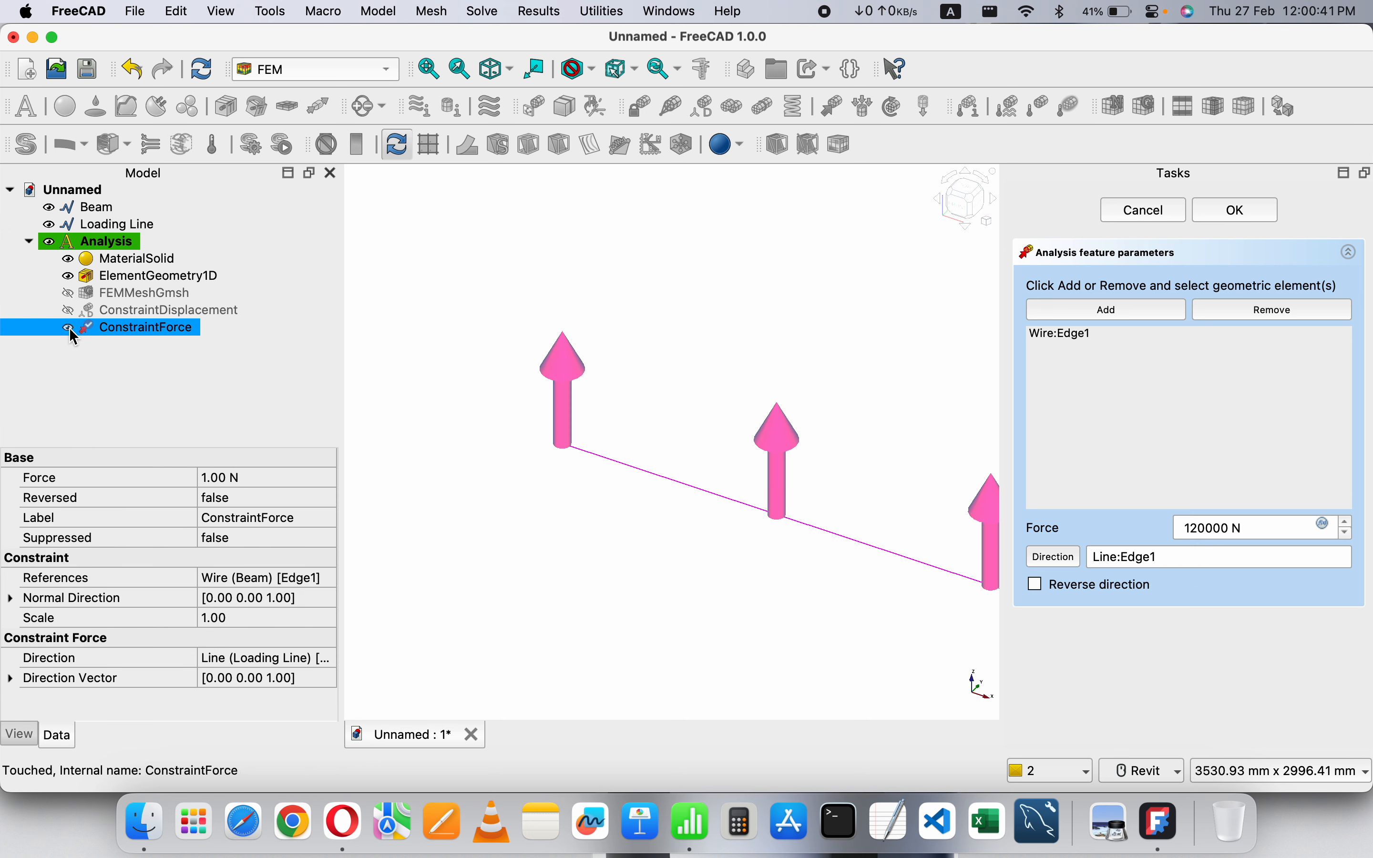
{"action": "scroll", "coordinate": [466, 460], "scroll_direction": "down", "scroll_amount": 5}
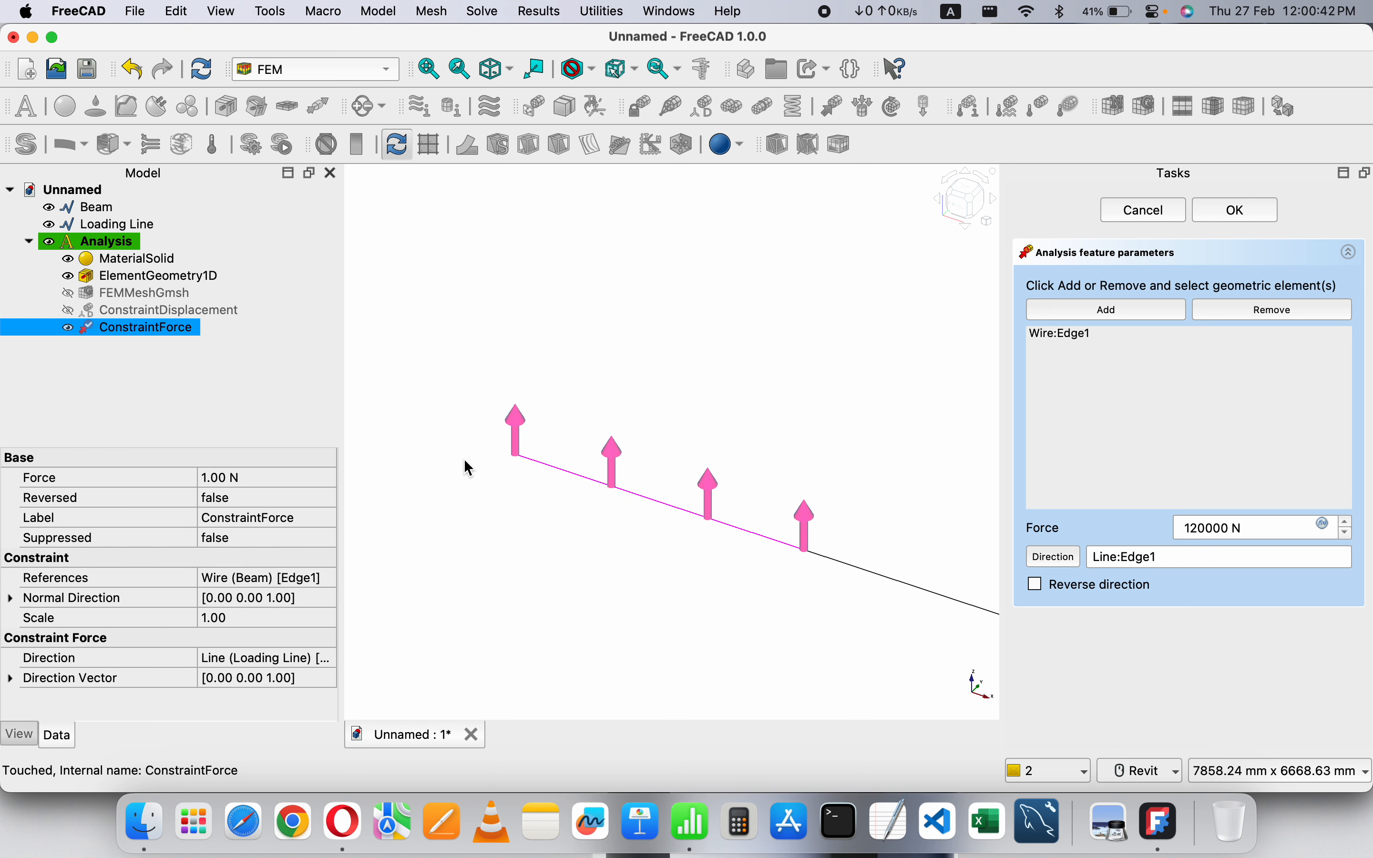
{"action": "left_click", "coordinate": [1038, 585]}
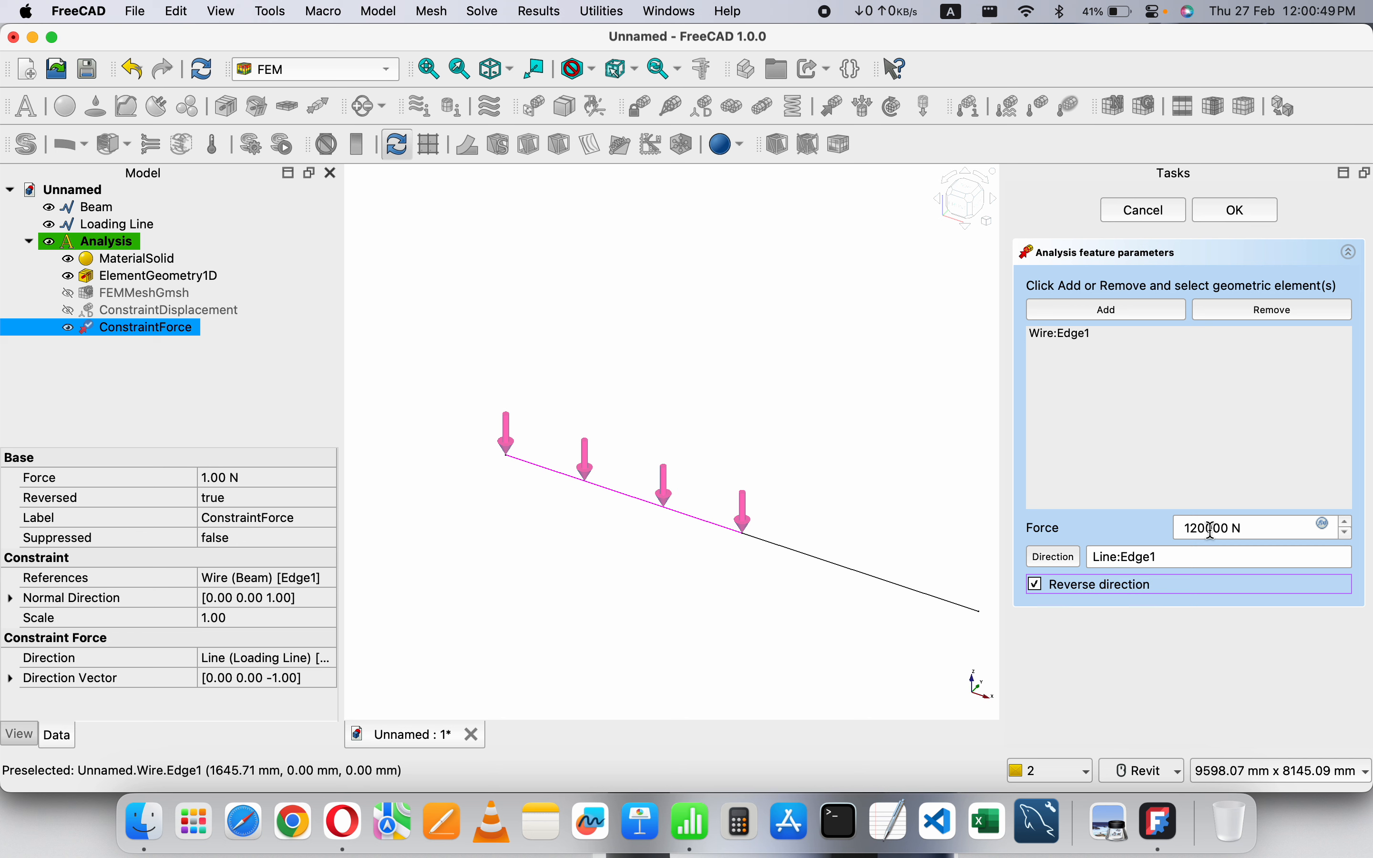
{"action": "left_click", "coordinate": [1246, 224]}
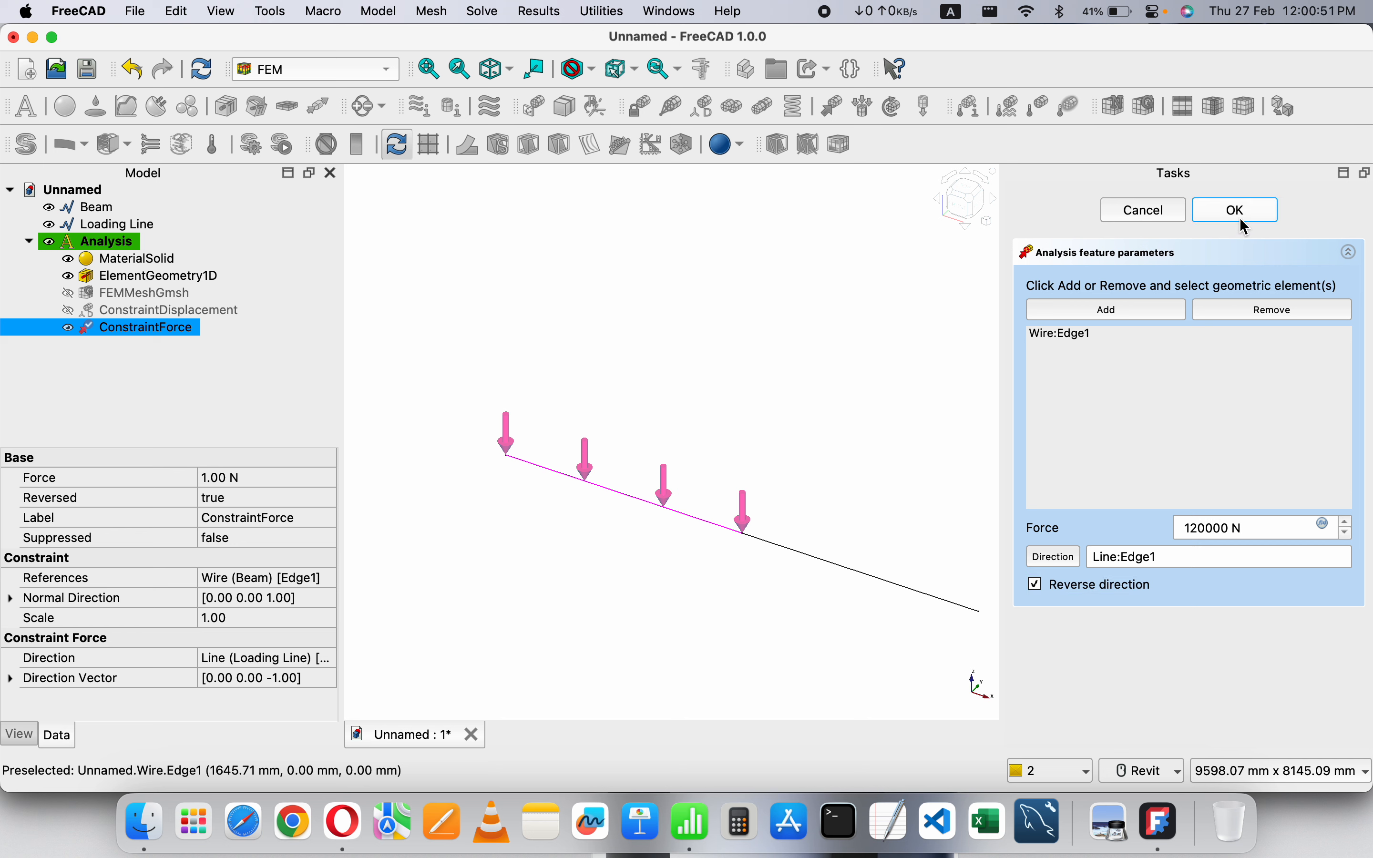
- Hide the half-span force constraint to clear the view of the beam
{"action": "left_click", "coordinate": [83, 312]}
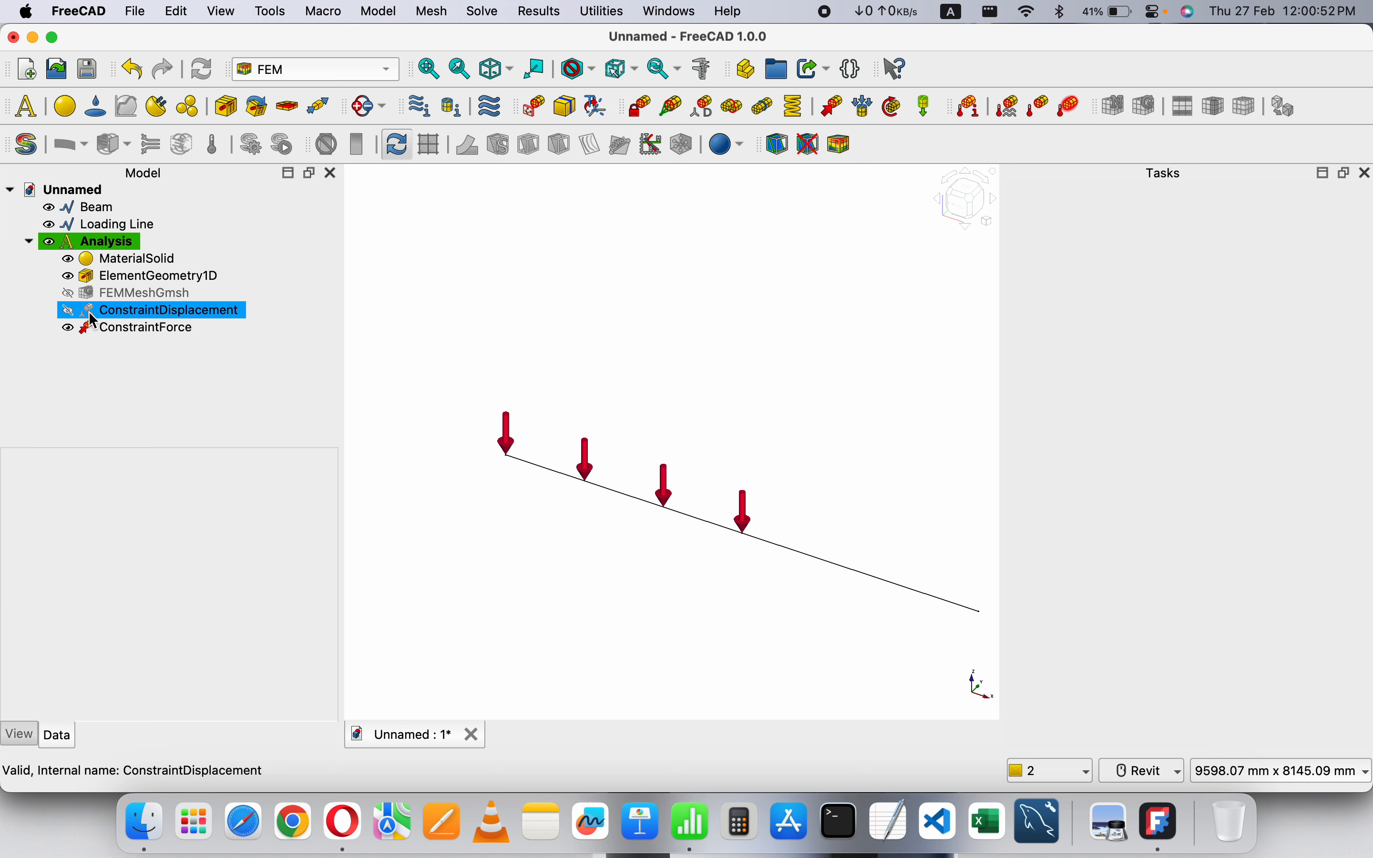
{"action": "left_click", "coordinate": [70, 329]}
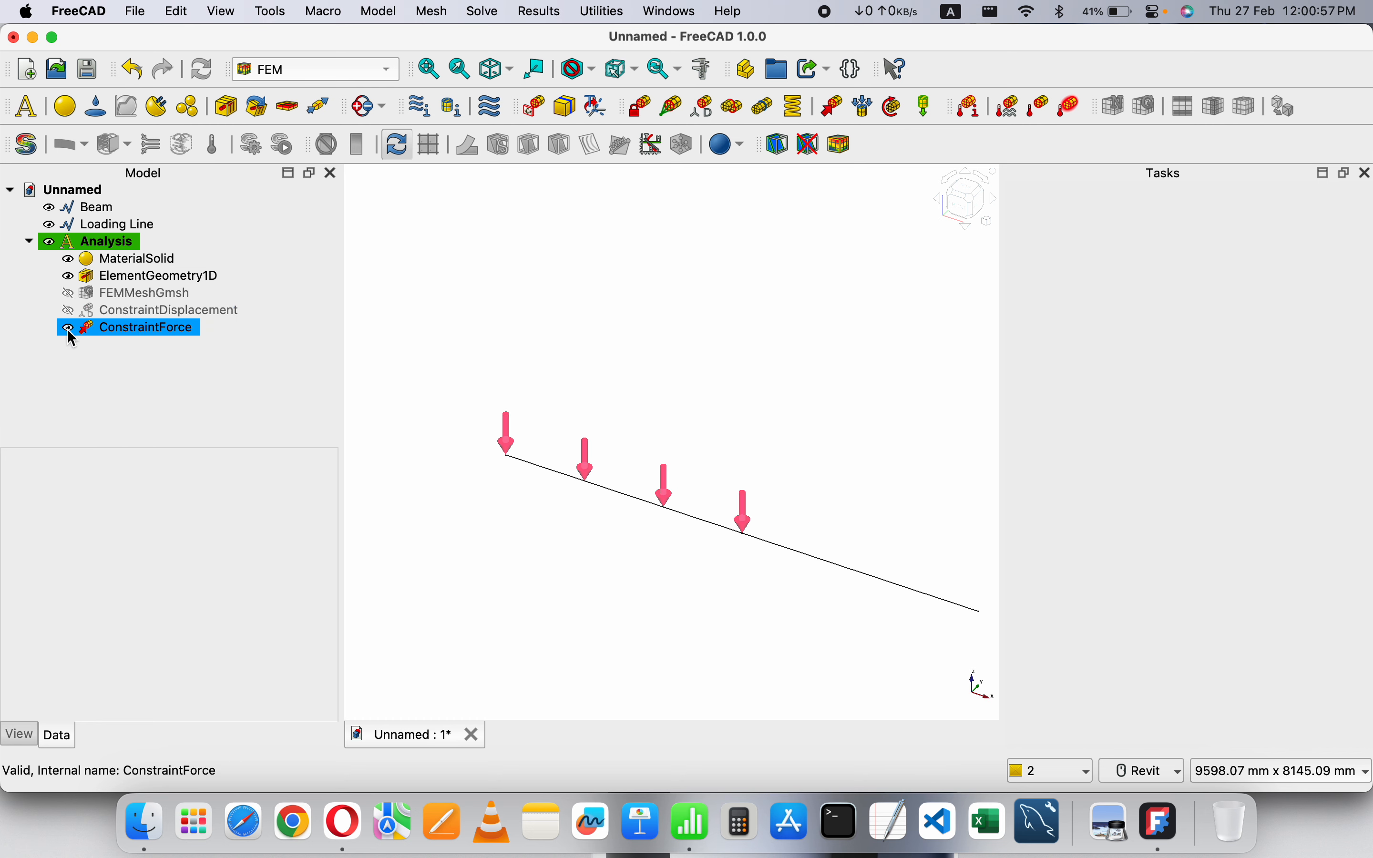
{"action": "left_click", "coordinate": [68, 329]}
- Check the point load in the Numbers diagram, return to FreeCAD, and add a second force load on the beam's midspan vertex
{"action": "left_click", "coordinate": [692, 822]}
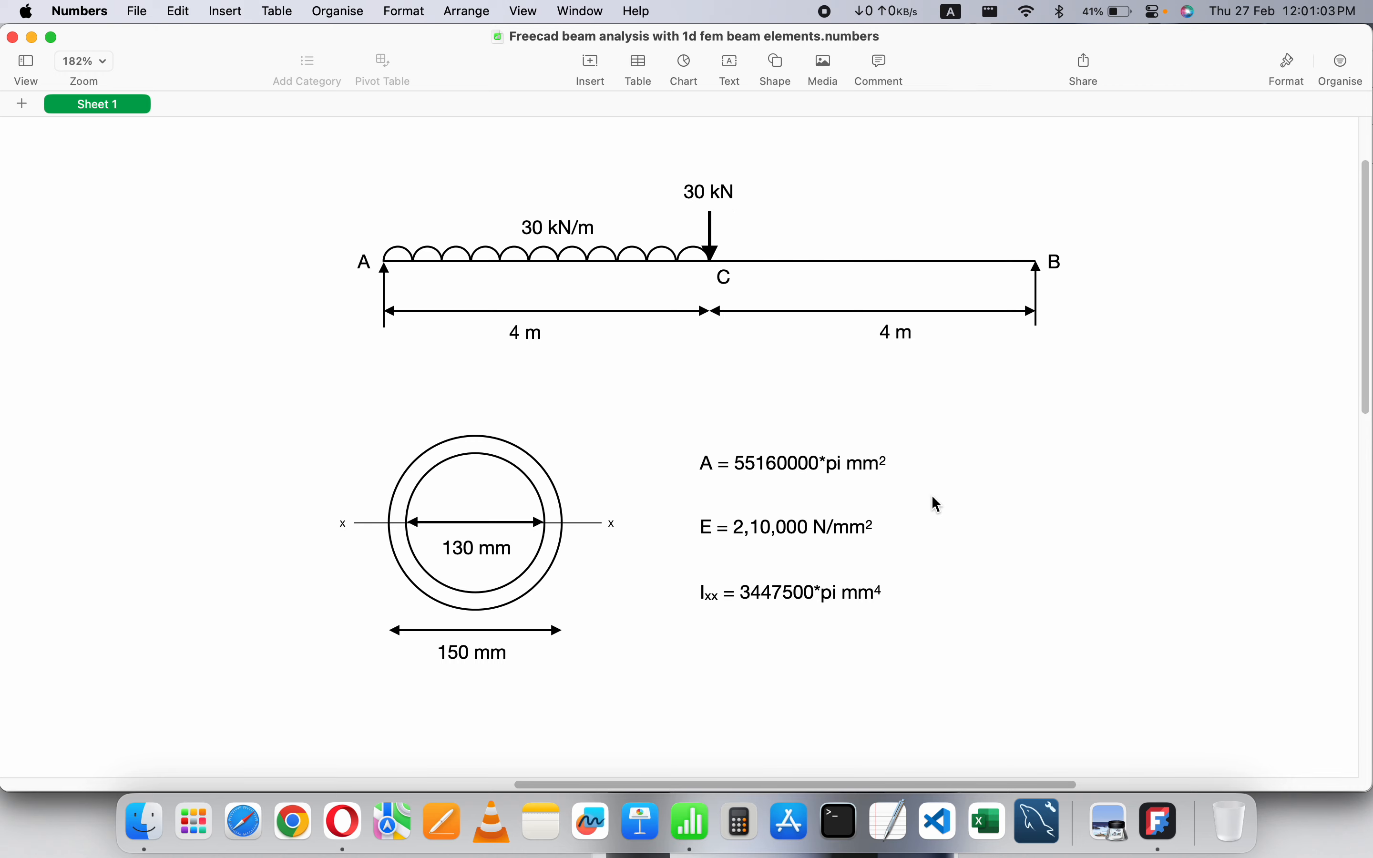
{"action": "left_click", "coordinate": [1175, 839]}
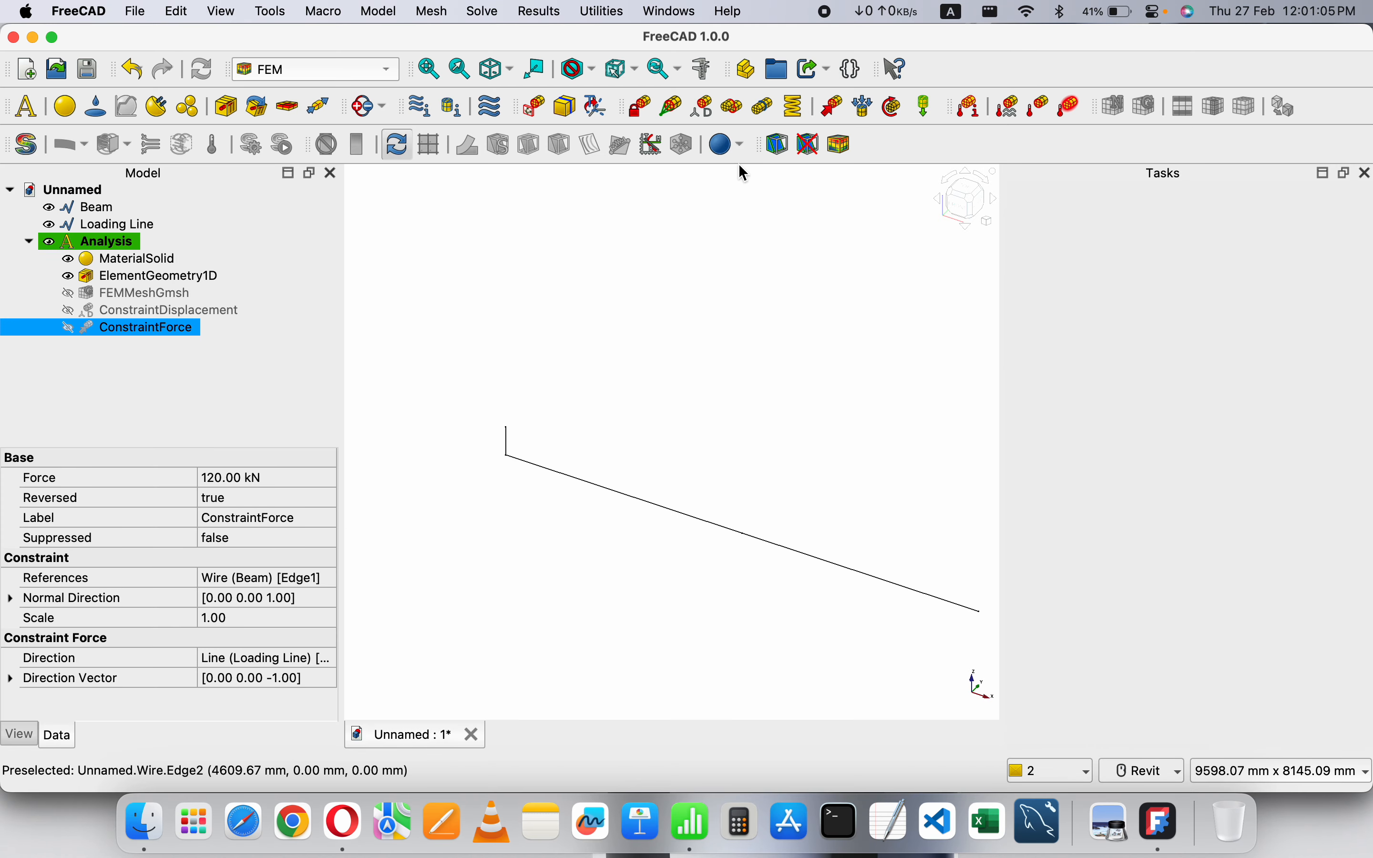
{"action": "left_click", "coordinate": [838, 115]}
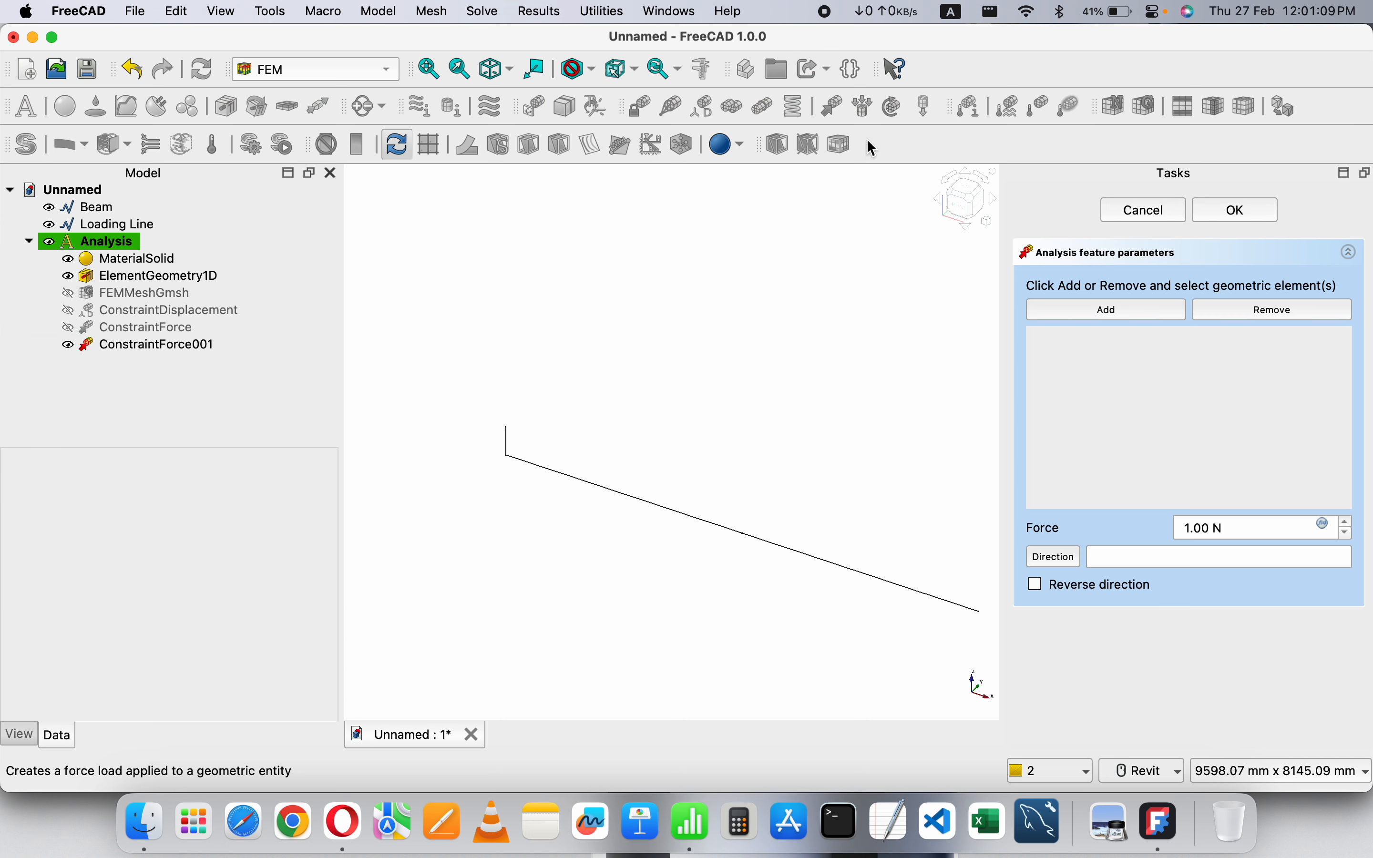
{"action": "left_click", "coordinate": [1112, 311]}
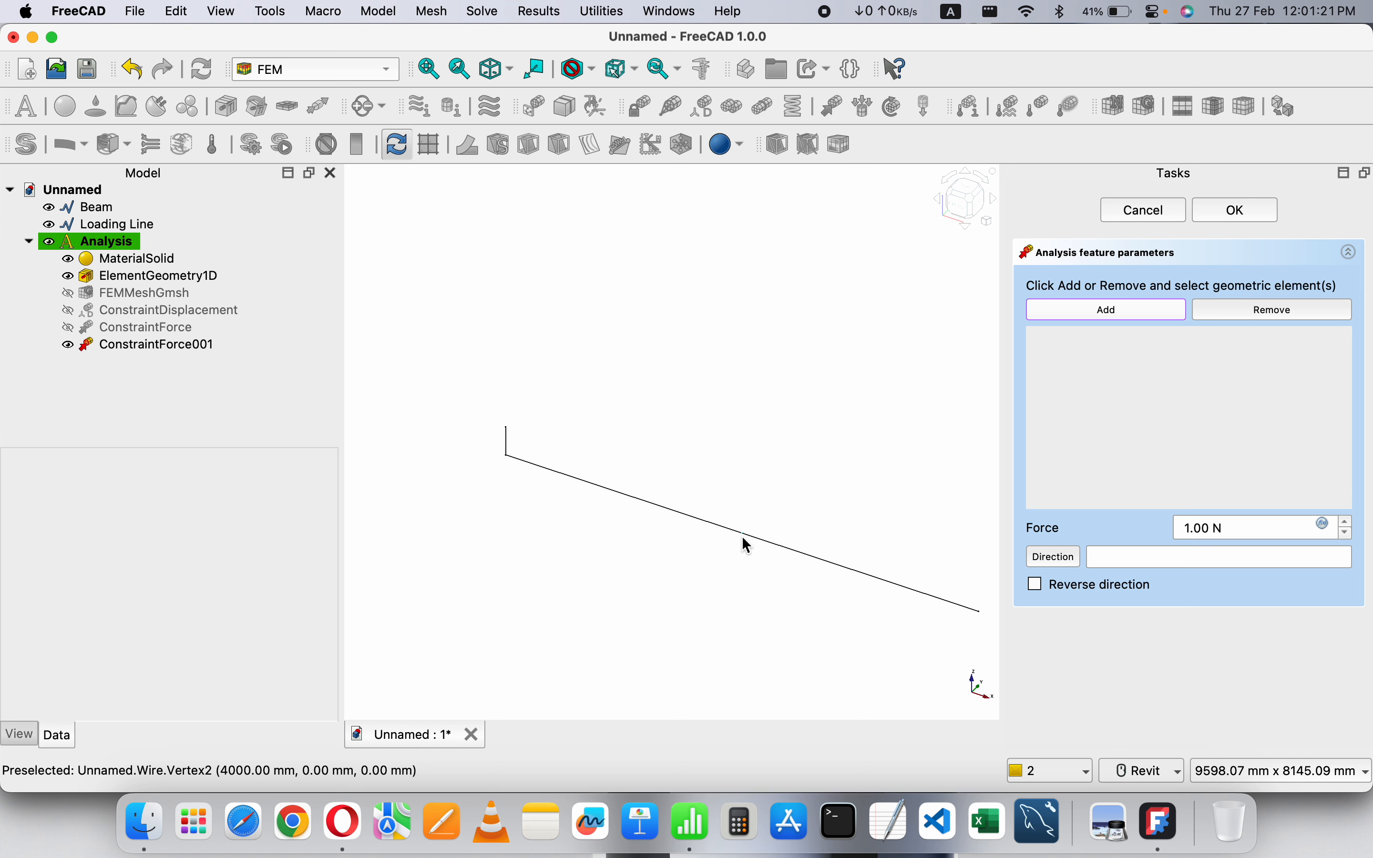
{"action": "left_click", "coordinate": [743, 537]}
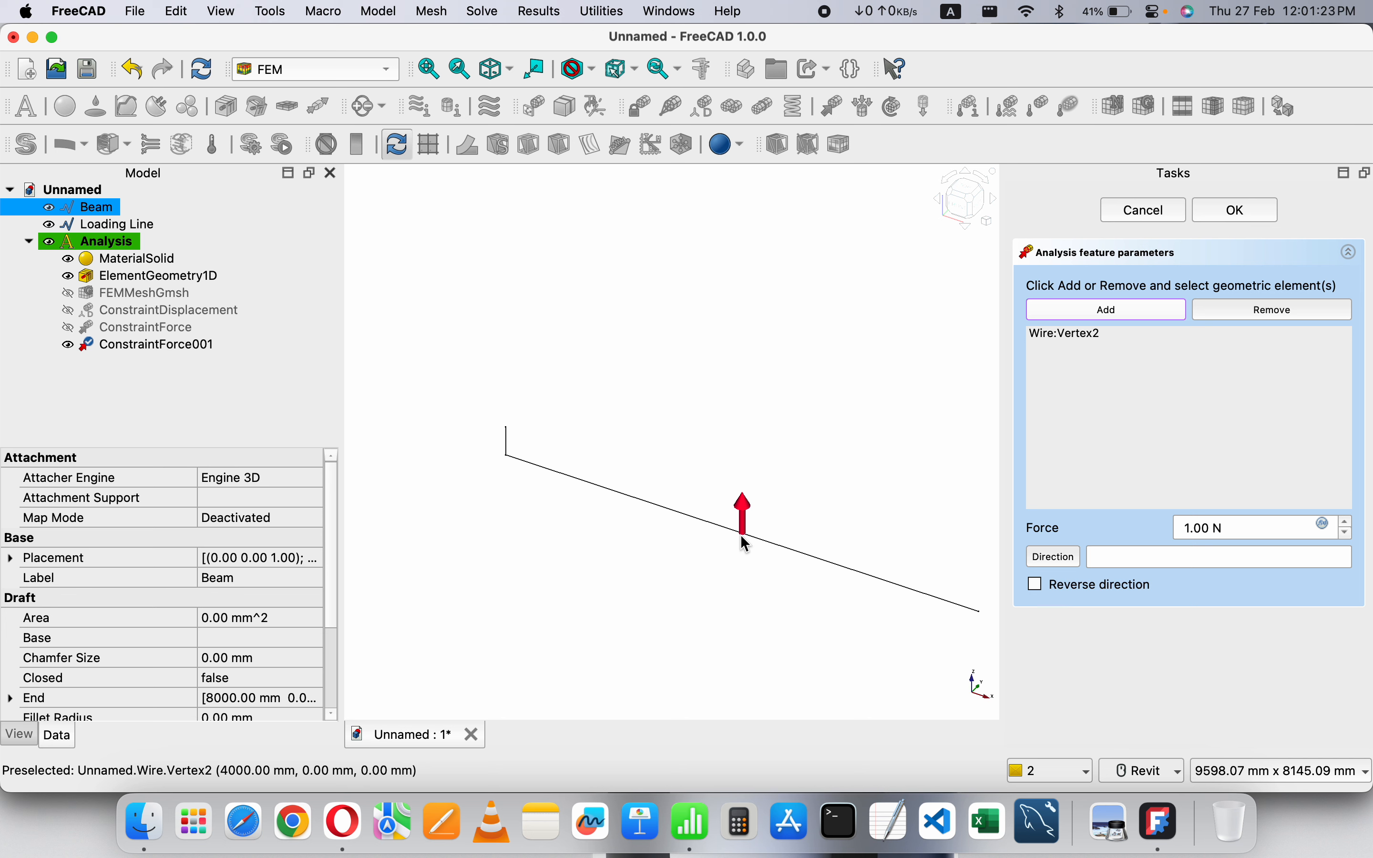
{"action": "left_click", "coordinate": [1108, 321]}
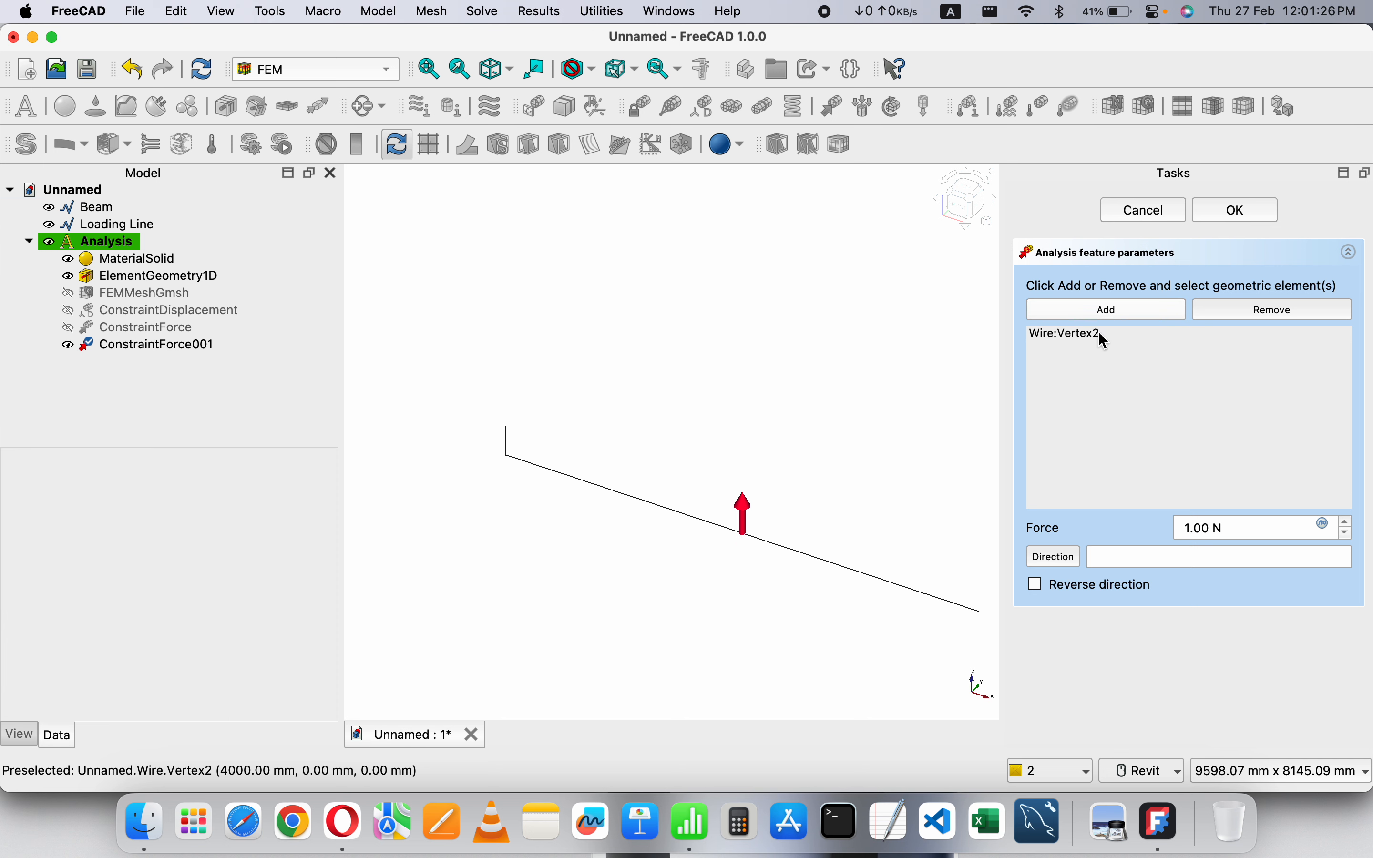
- Set the midspan force direction from the Loading Line's edge and reverse it to act downward
{"action": "left_click", "coordinate": [504, 445]}
{"action": "left_click", "coordinate": [1056, 558]}
{"action": "left_click", "coordinate": [1037, 586]}
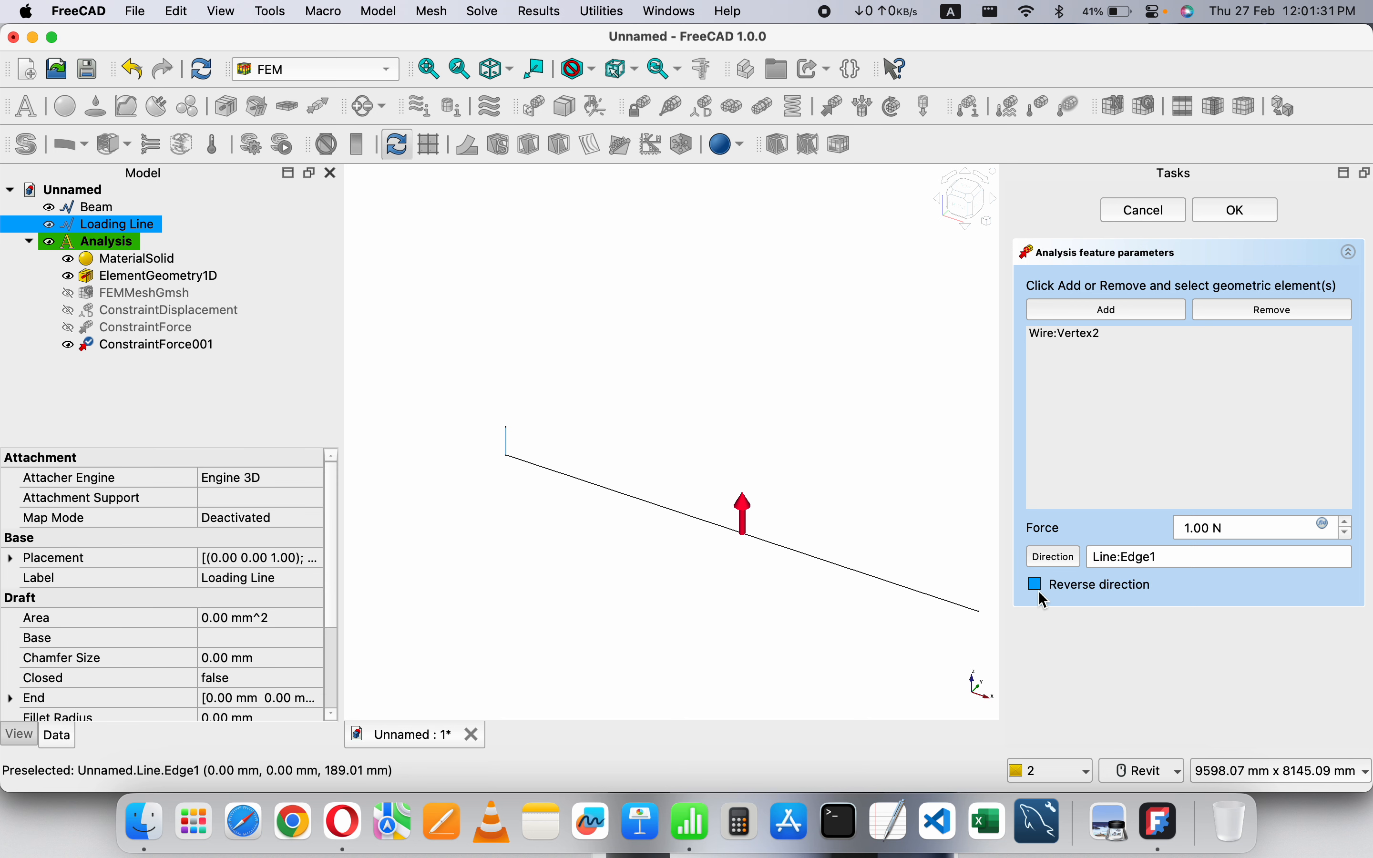
- Set the midspan point force to 30000 N and accept the load
{"action": "left_click", "coordinate": [1200, 536]}
{"action": "double_click", "coordinate": [1206, 530]}
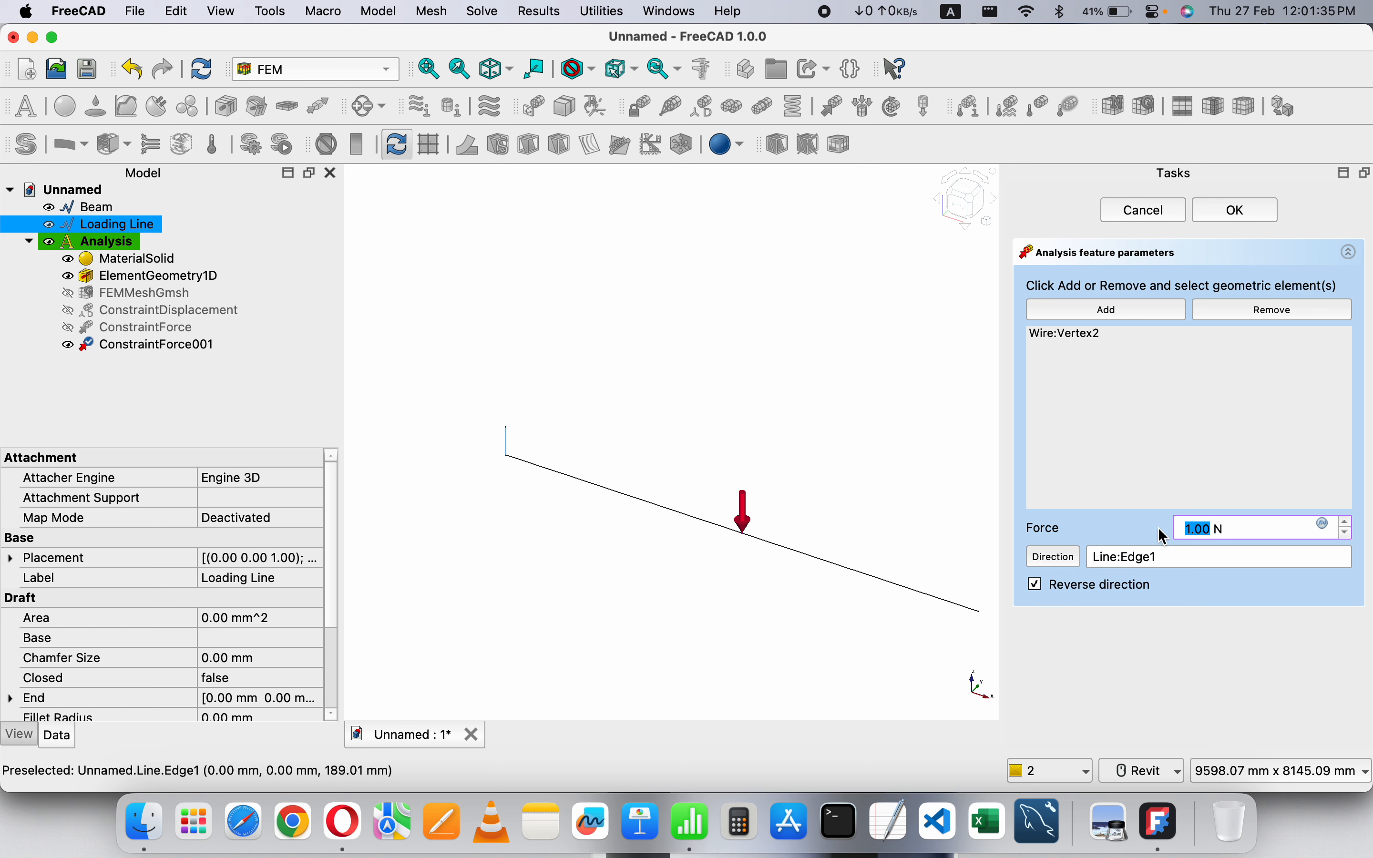
{"action": "type", "text": "4"}
{"action": "type", "text": "0"}
{"action": "type", "text": "000"}
{"action": "left_click", "coordinate": [1233, 221]}
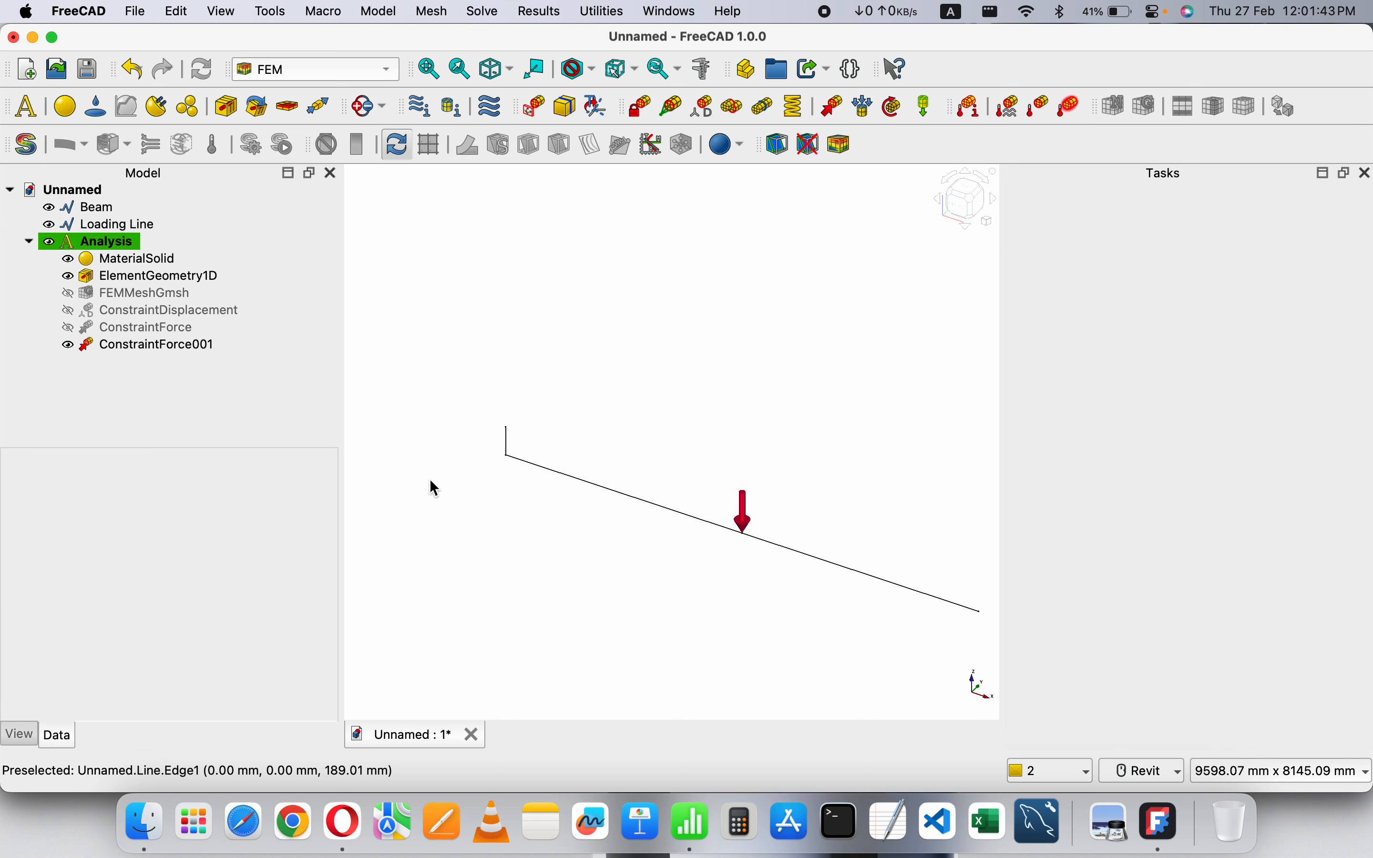
- Make the half-span force, the displacement constraint and the Gmsh mesh visible again, keeping the midspan force shown
{"action": "left_click", "coordinate": [112, 349]}
{"action": "left_click", "coordinate": [73, 327]}
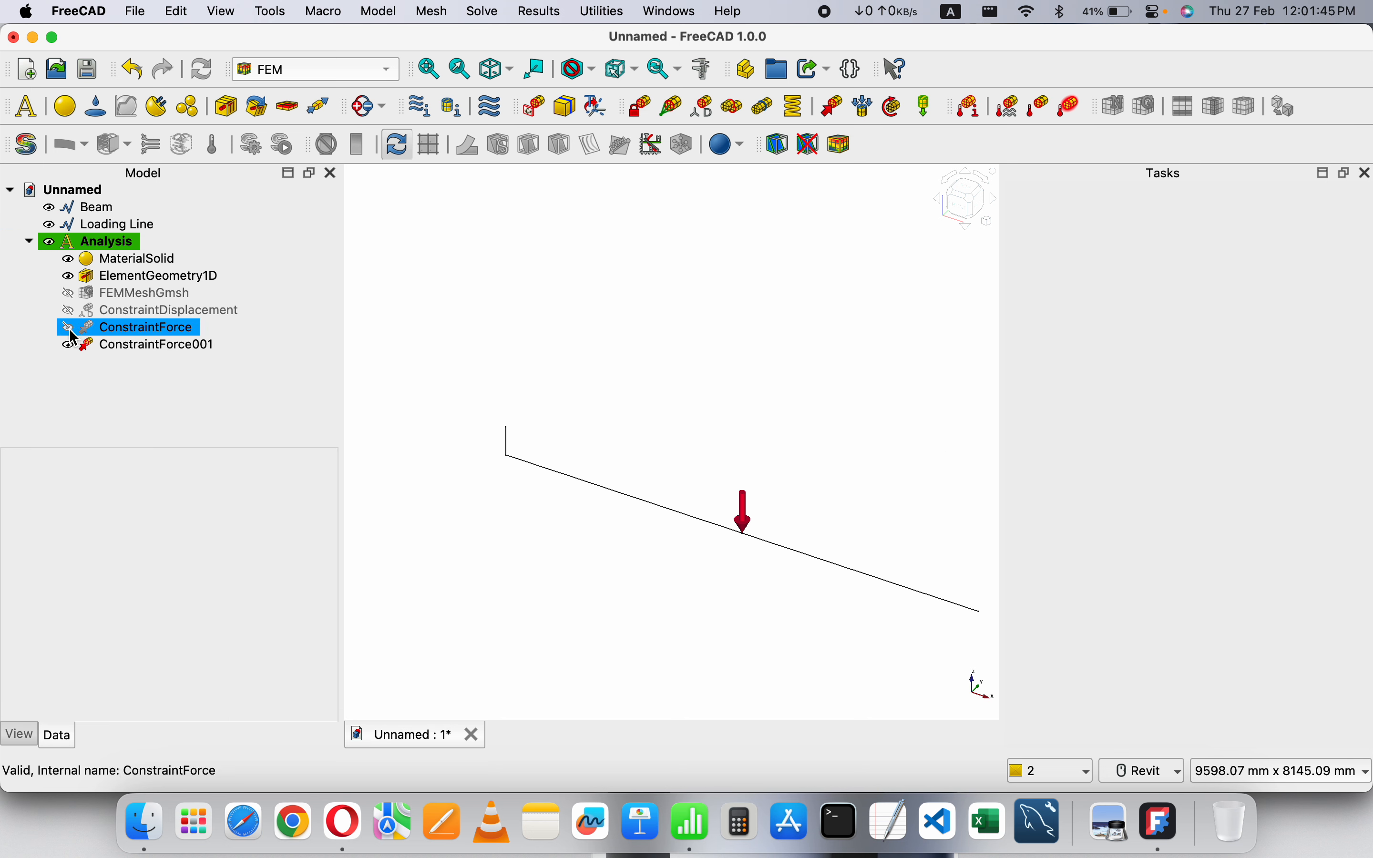
{"action": "left_click", "coordinate": [71, 329]}
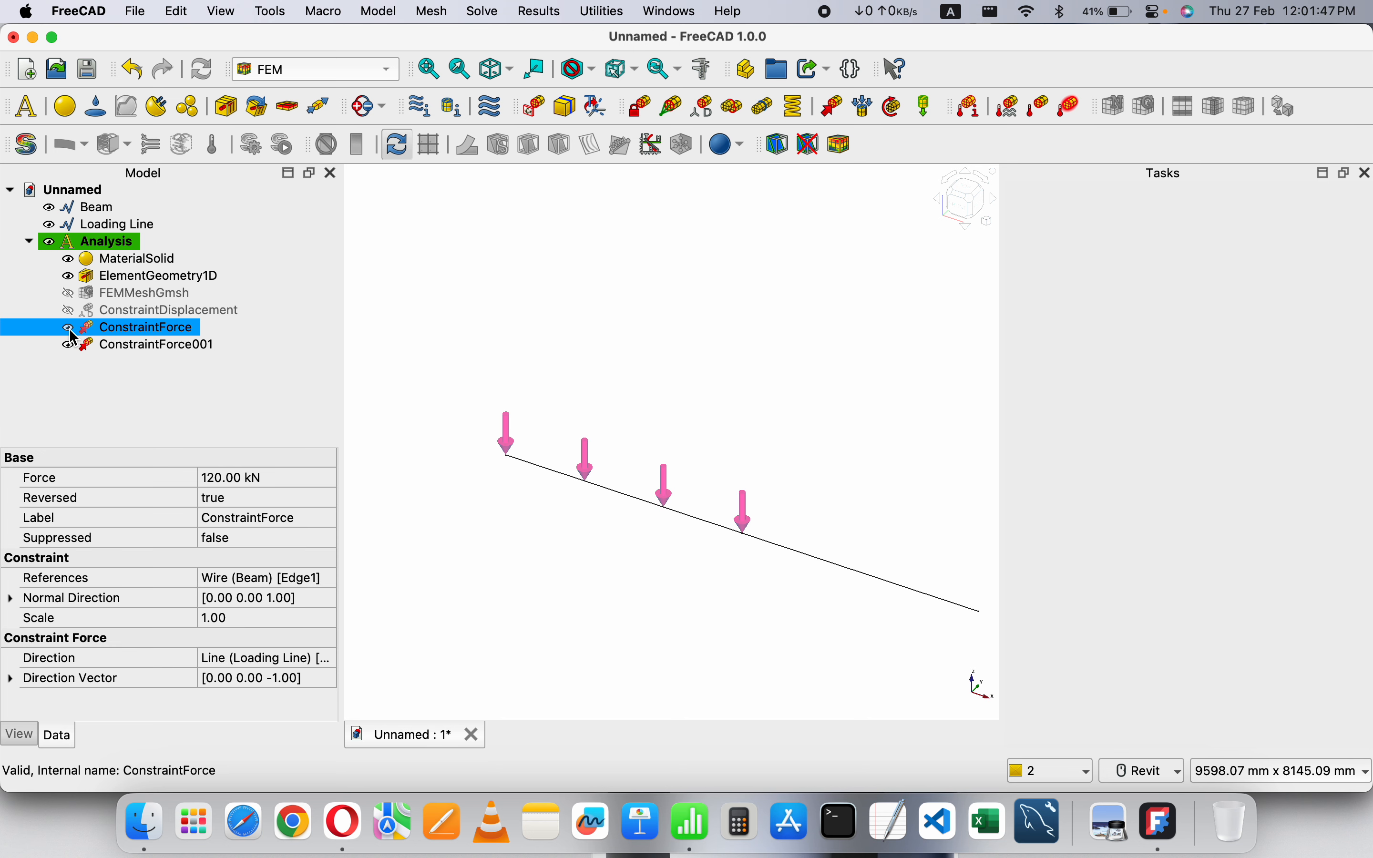
{"action": "left_click", "coordinate": [64, 349]}
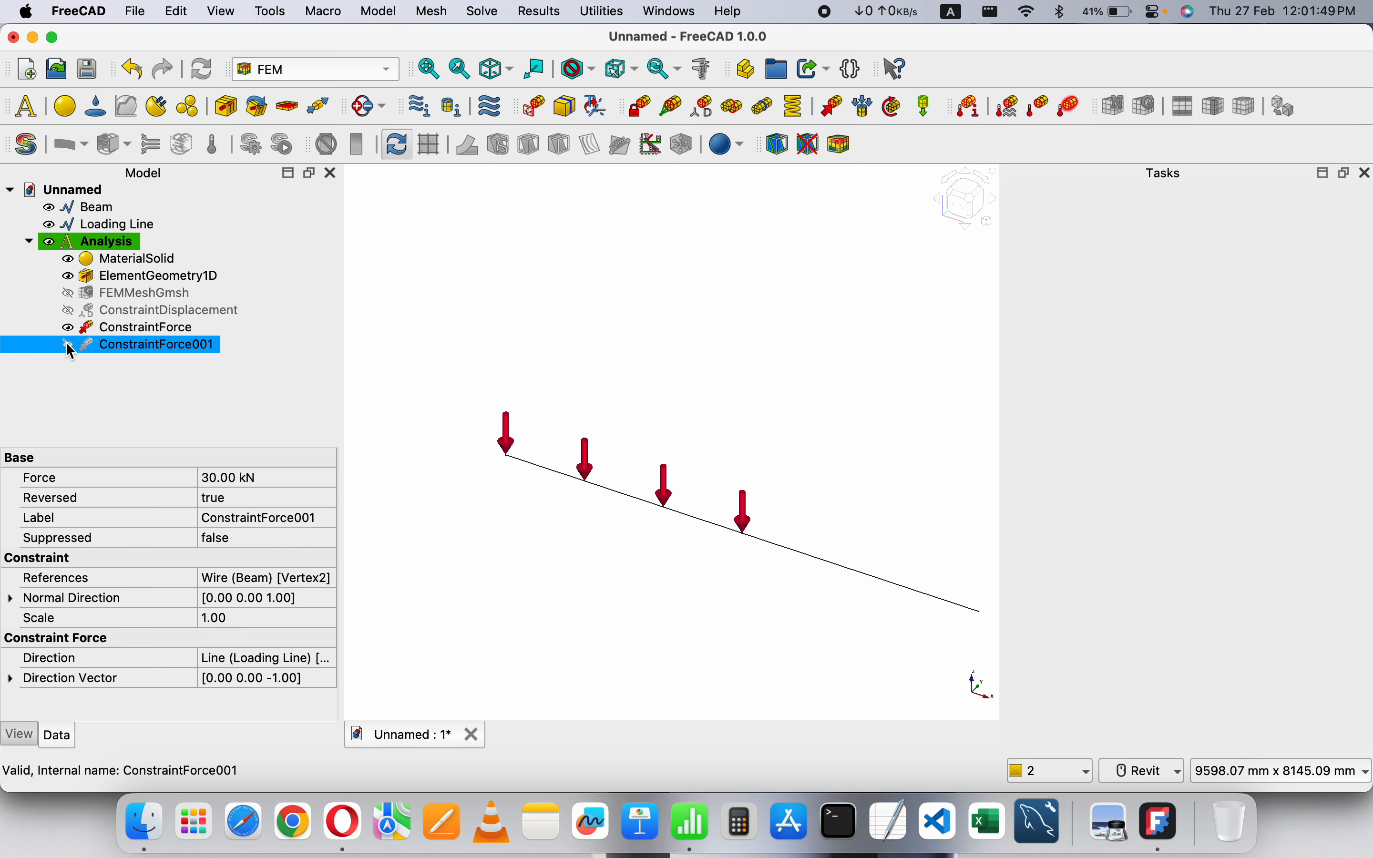
{"action": "left_click", "coordinate": [68, 344]}
{"action": "left_click", "coordinate": [68, 343]}
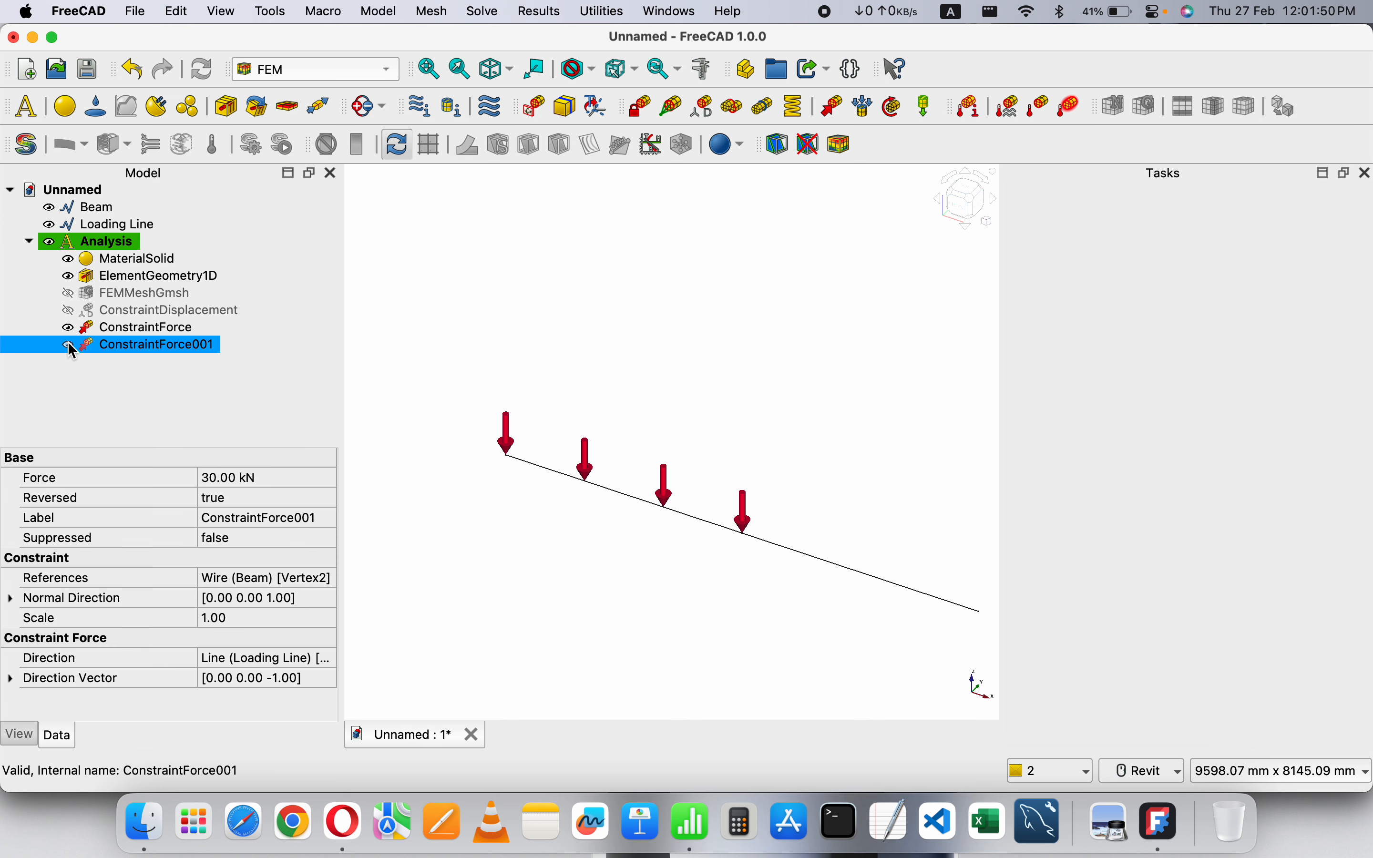
{"action": "left_click", "coordinate": [72, 311]}
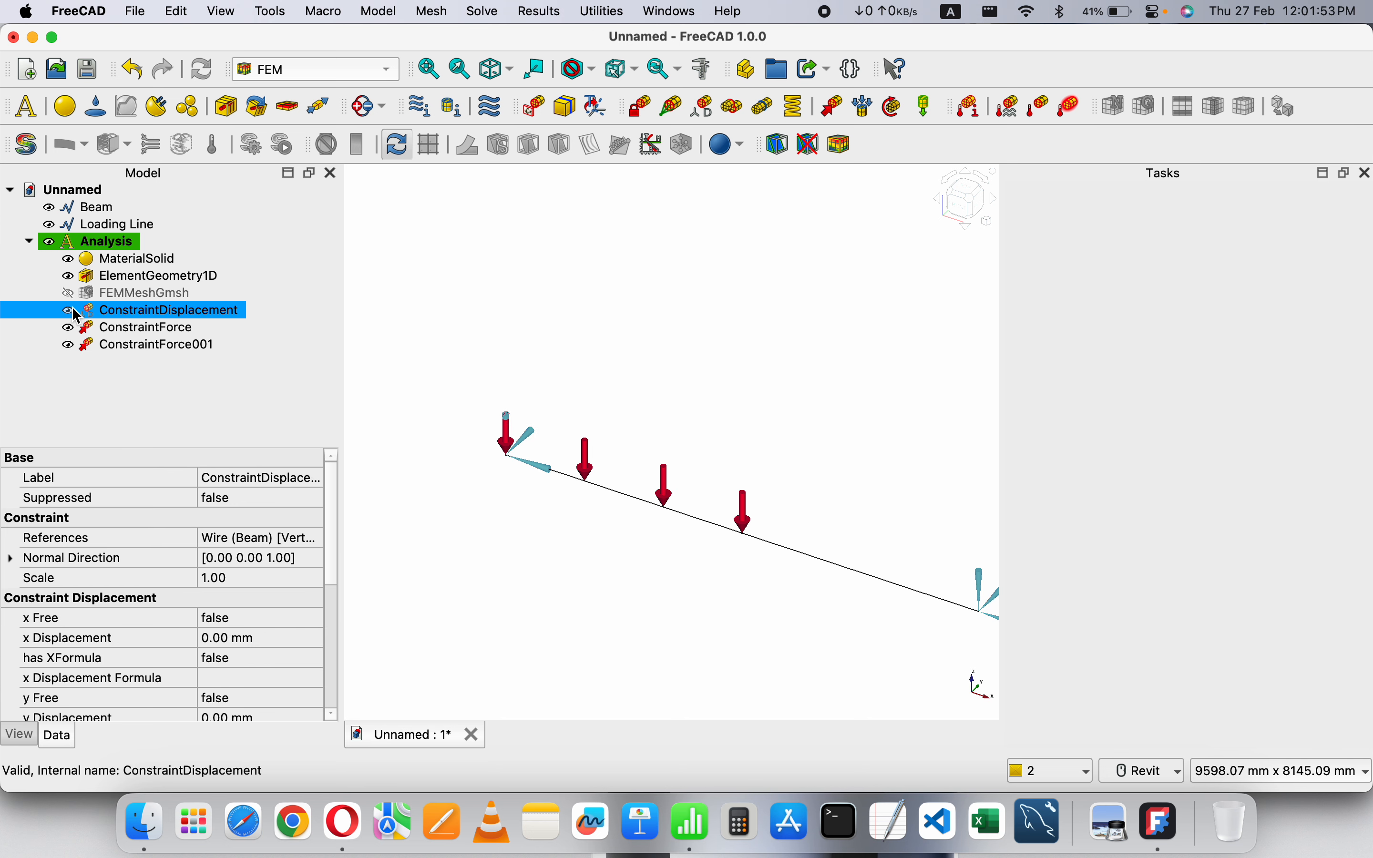
{"action": "left_click", "coordinate": [70, 295]}
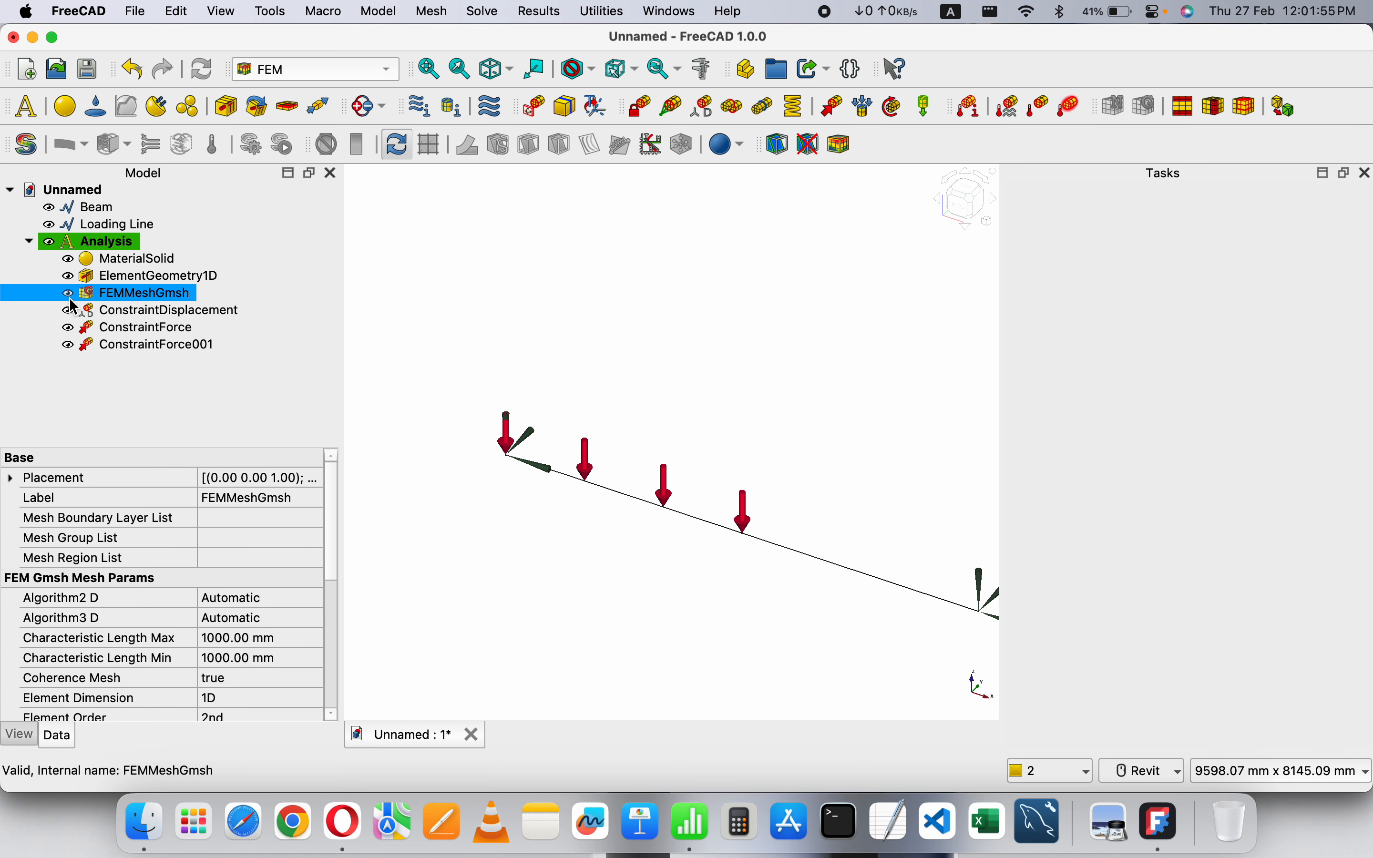
- Add a standard CalculiX solver to the analysis and select it
{"action": "left_click", "coordinate": [156, 400]}
{"action": "left_click", "coordinate": [103, 245]}
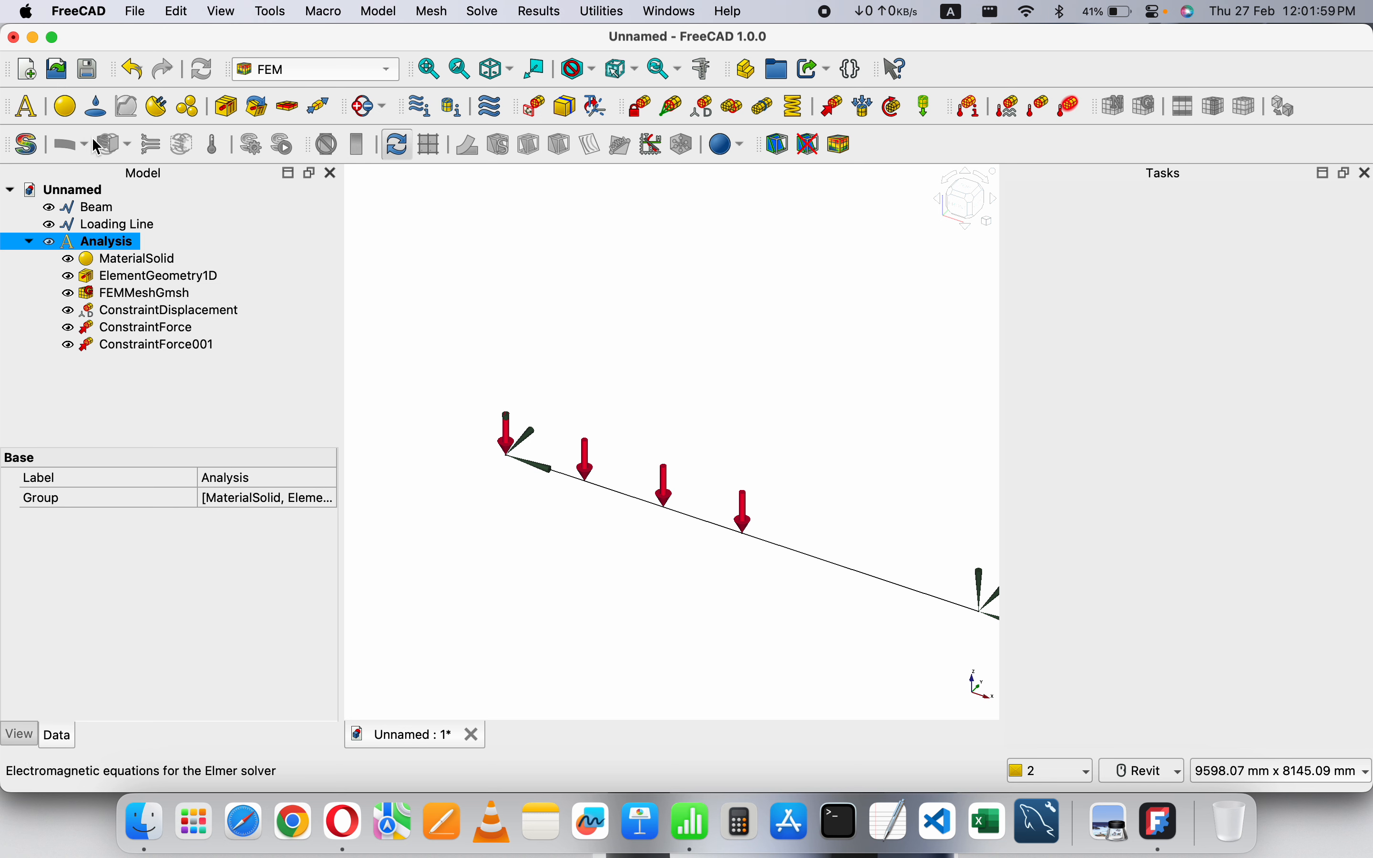
{"action": "left_click", "coordinate": [34, 142]}
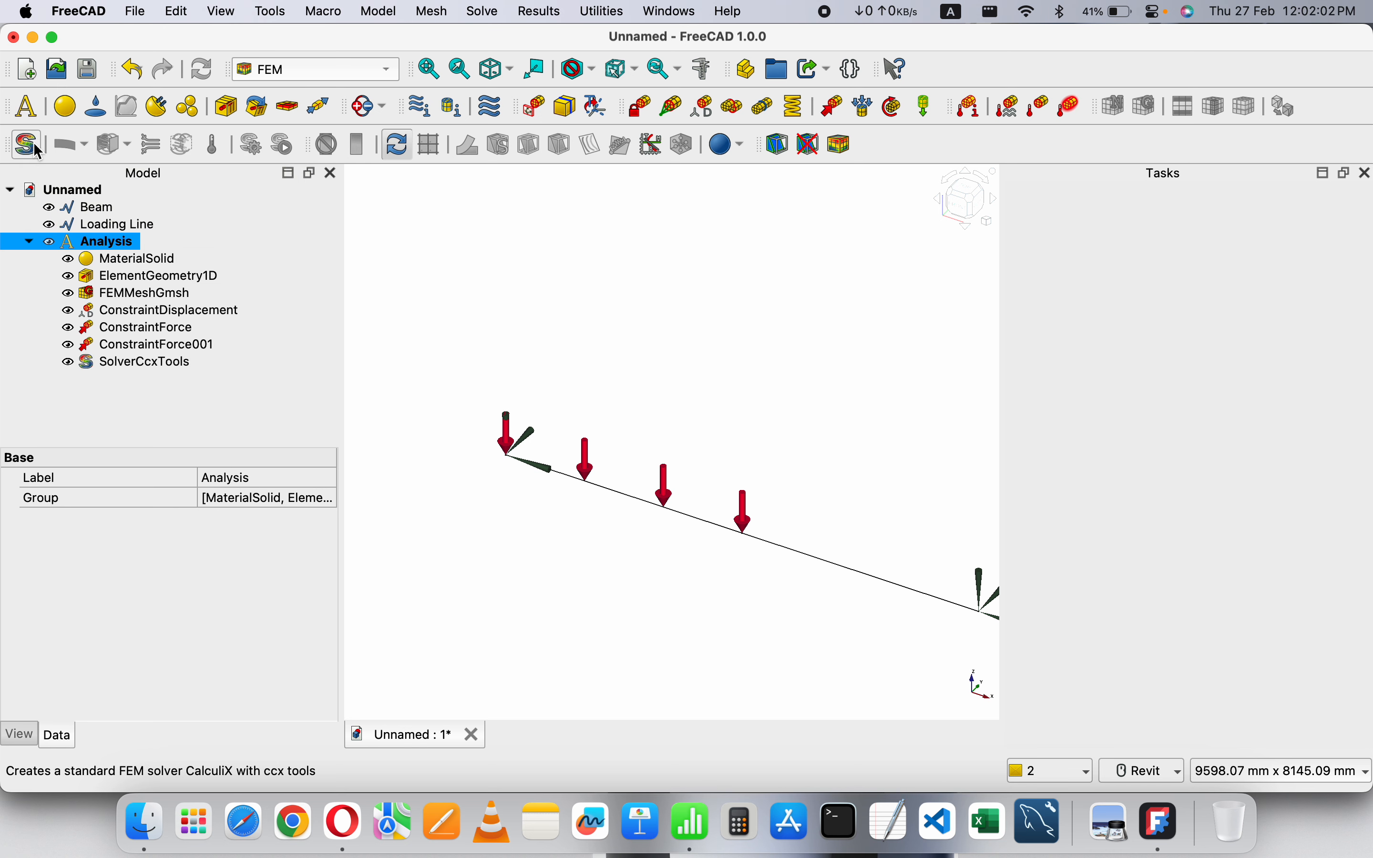
{"action": "left_click", "coordinate": [172, 366]}
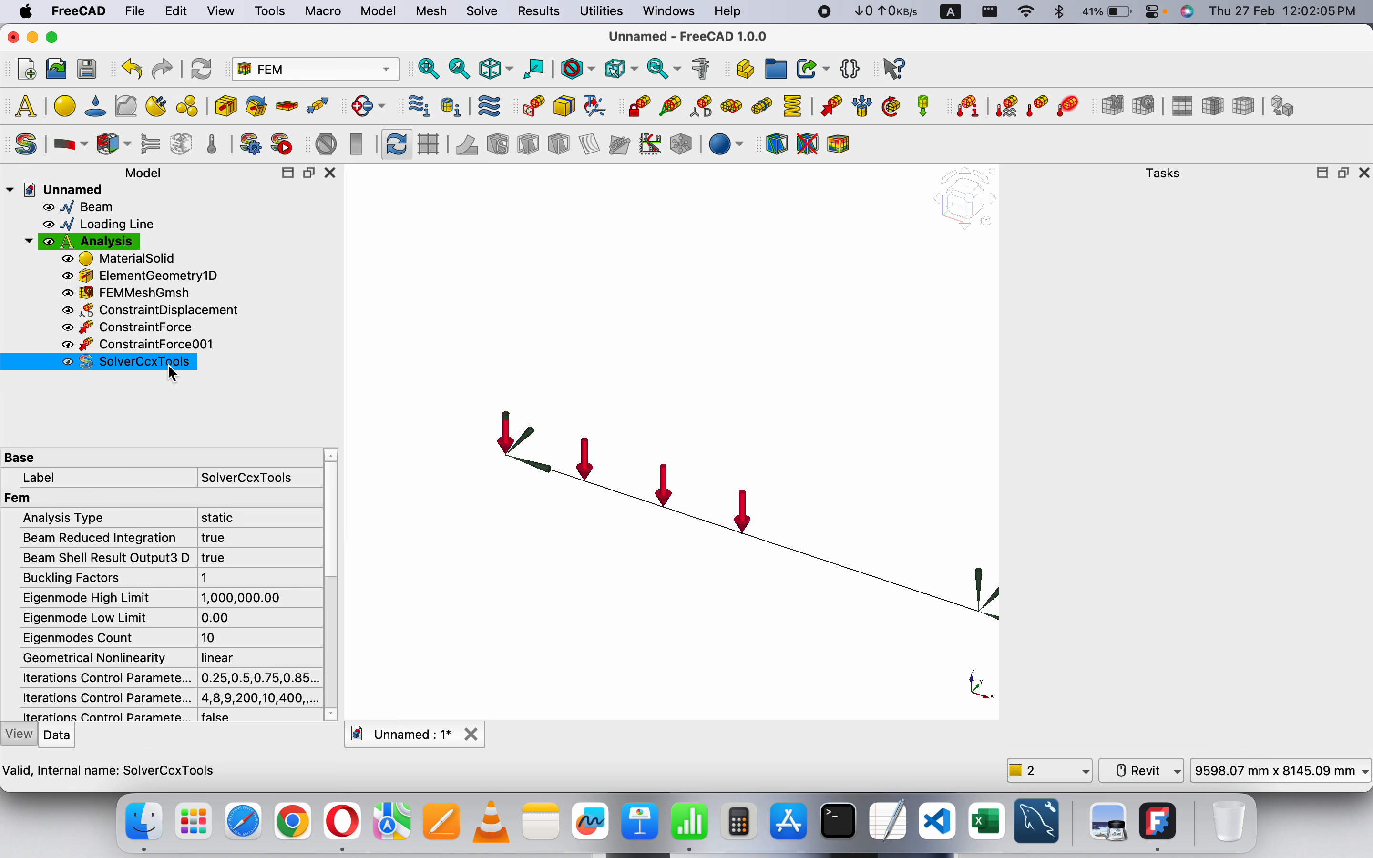
- Open the CalculiX solver's mechanical analysis settings and inspect the contents of its working directory in Finder
{"action": "left_click", "coordinate": [253, 146]}
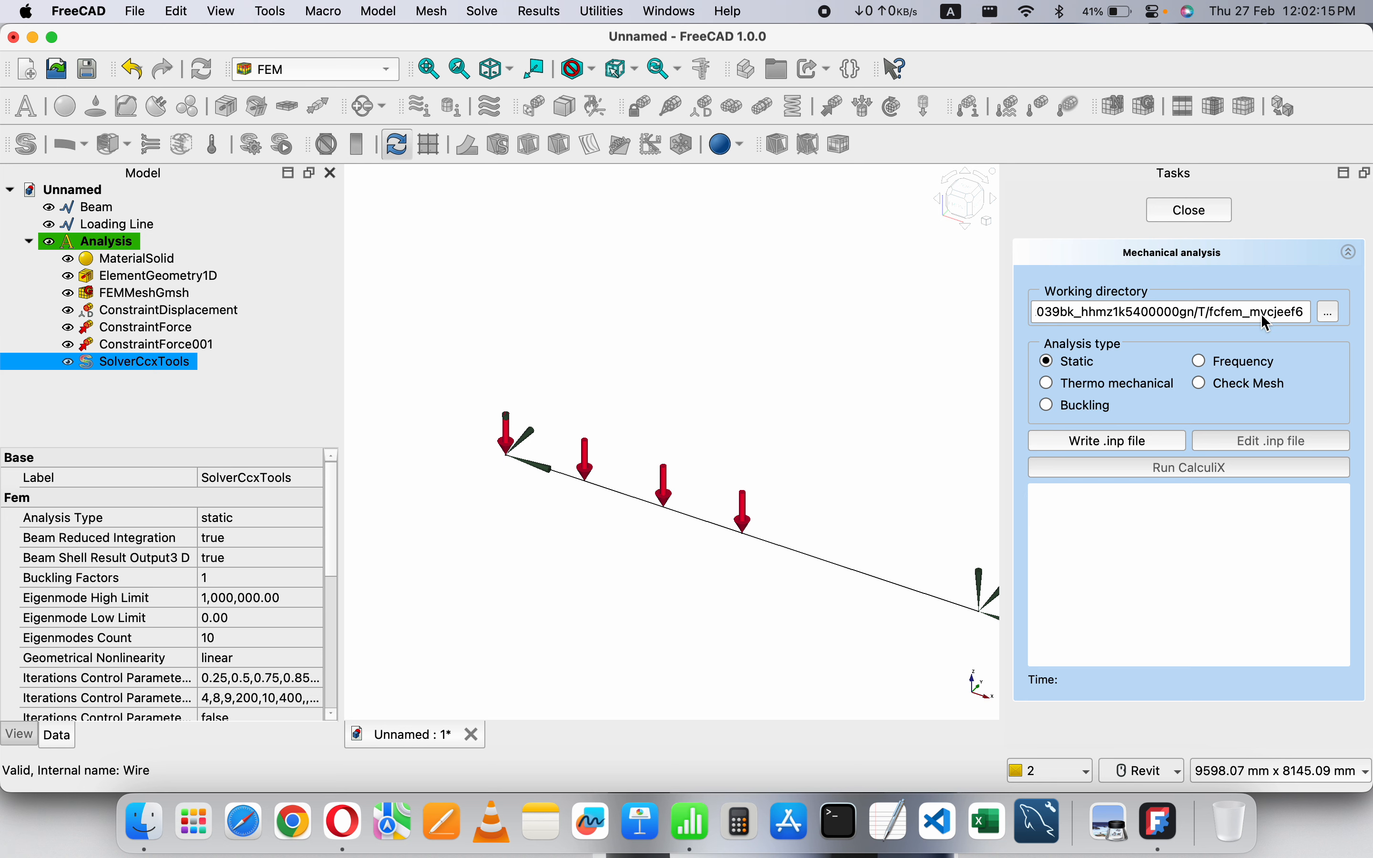
{"action": "left_click", "coordinate": [1331, 312]}
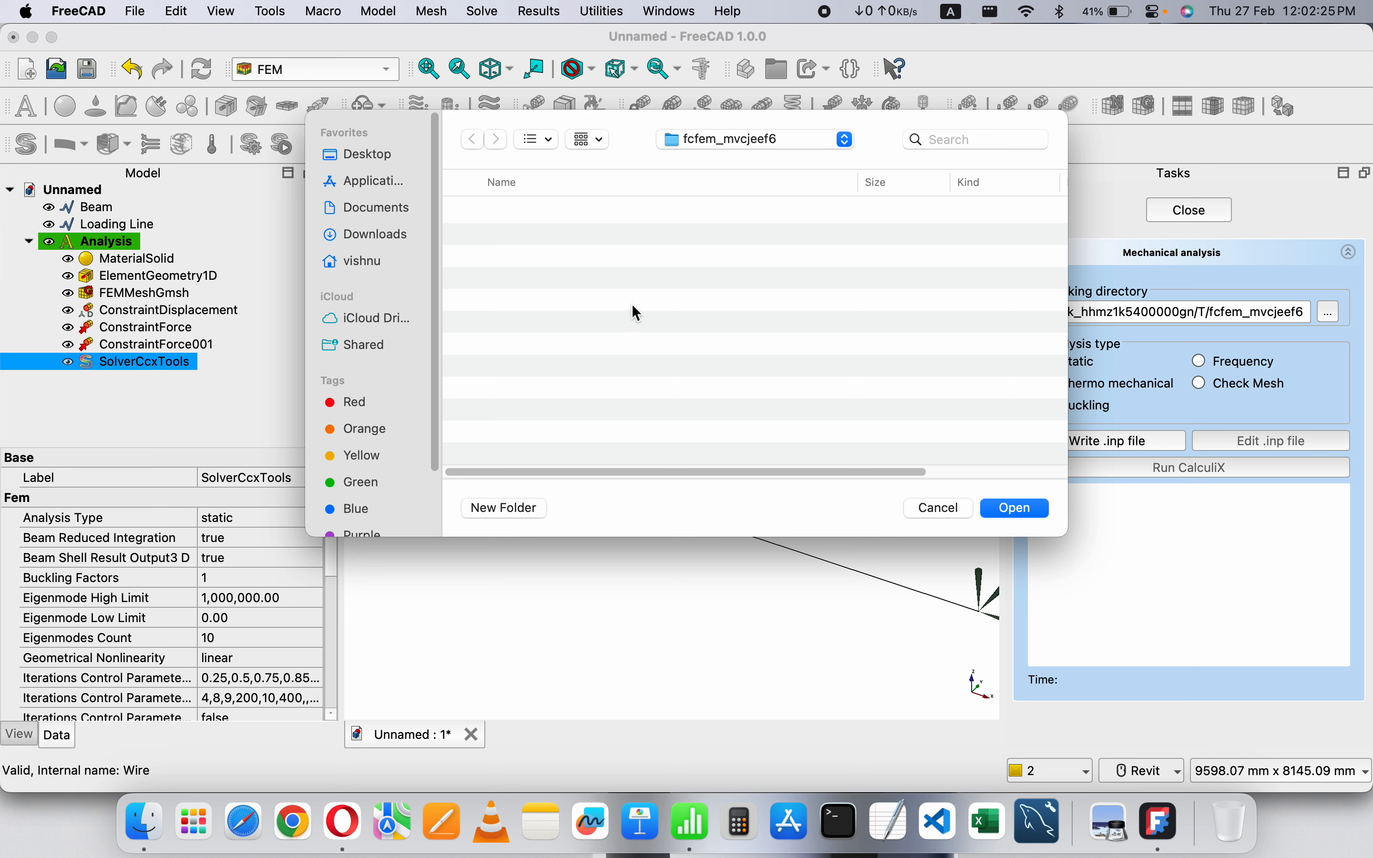
{"action": "right_click", "coordinate": [597, 292]}
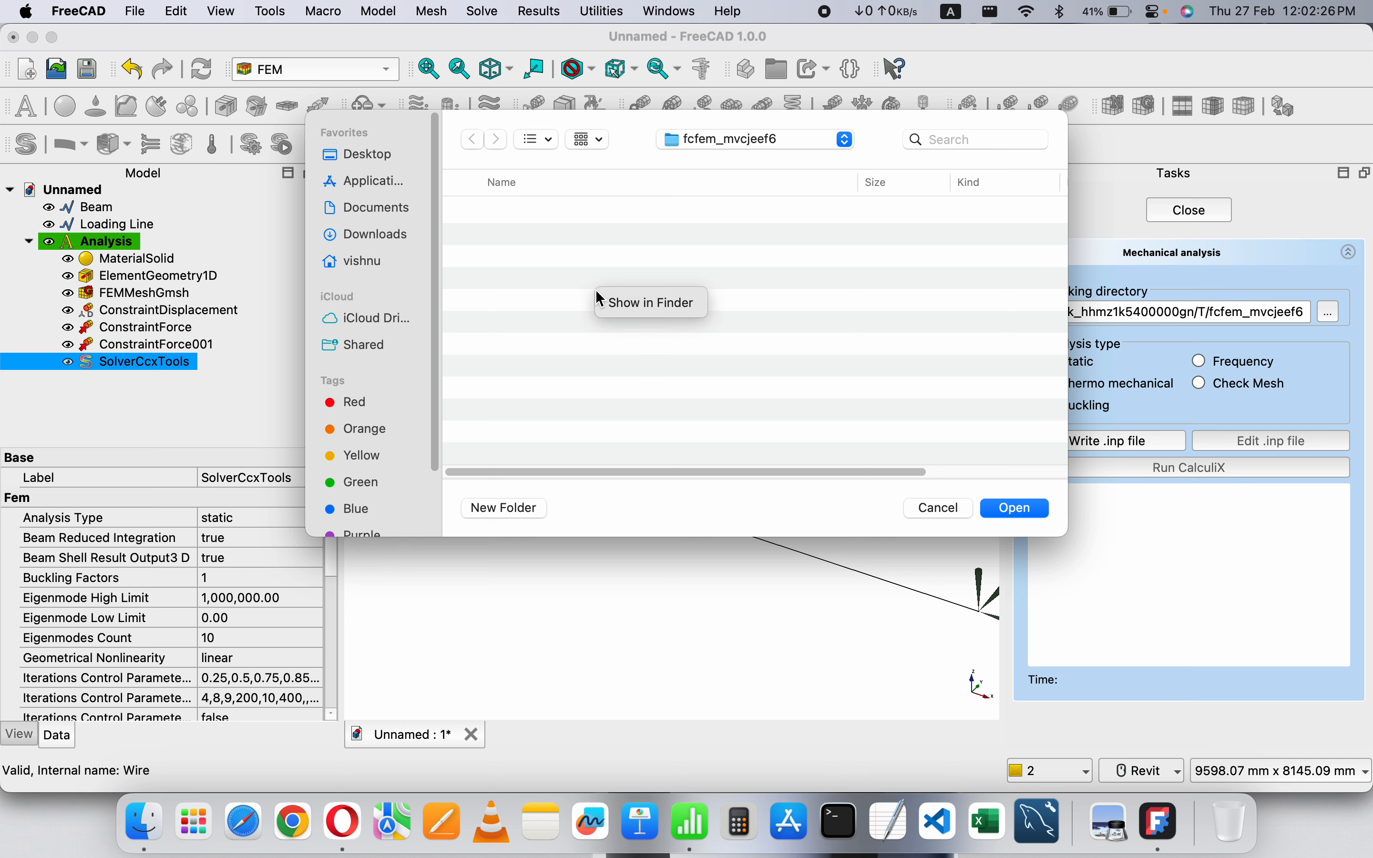
{"action": "left_click", "coordinate": [635, 306]}
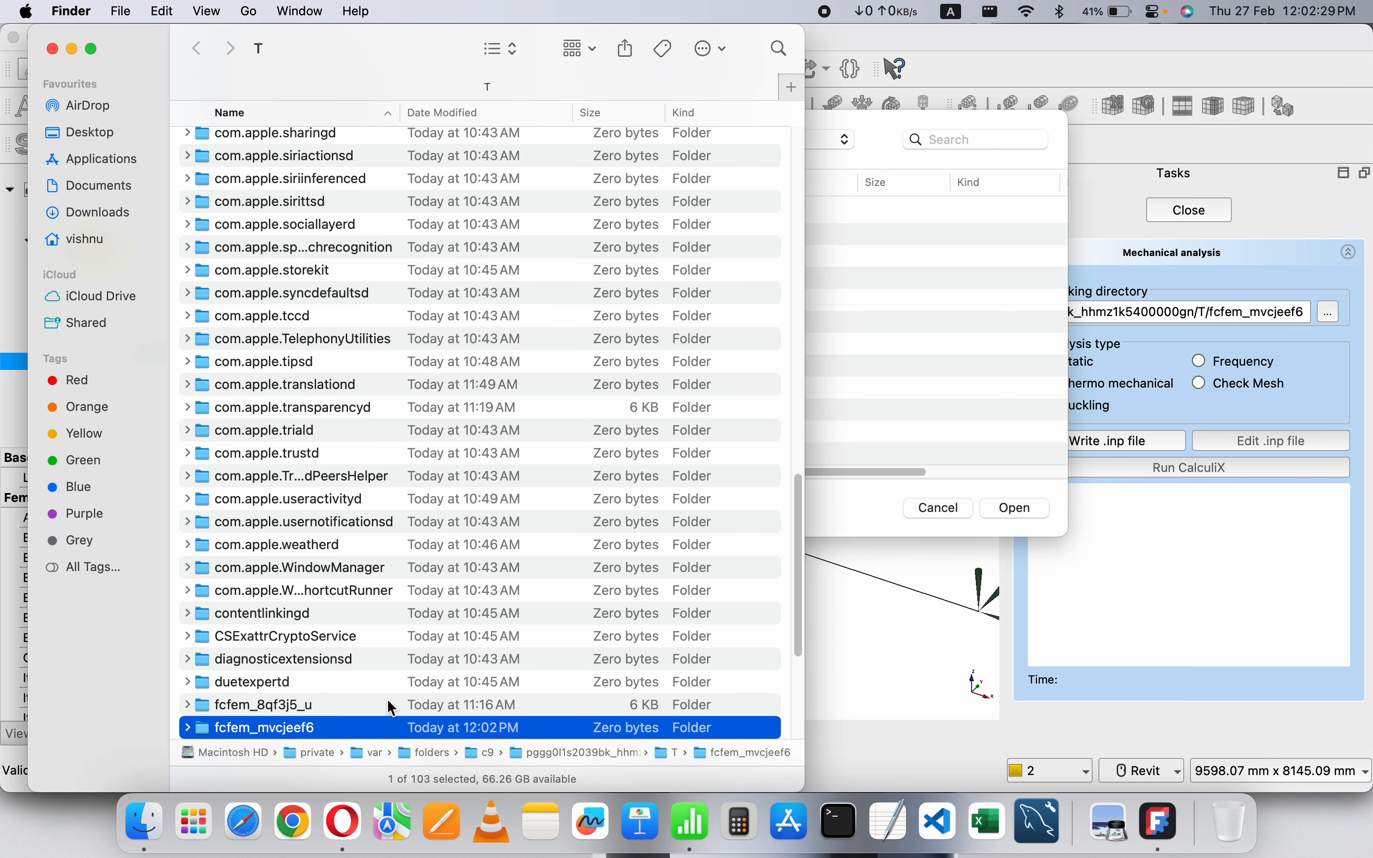
{"action": "double_click", "coordinate": [374, 728]}
{"action": "left_click_drag", "start_coordinate": [416, 56], "coordinate": [339, 51]}
{"action": "left_click", "coordinate": [830, 283]}
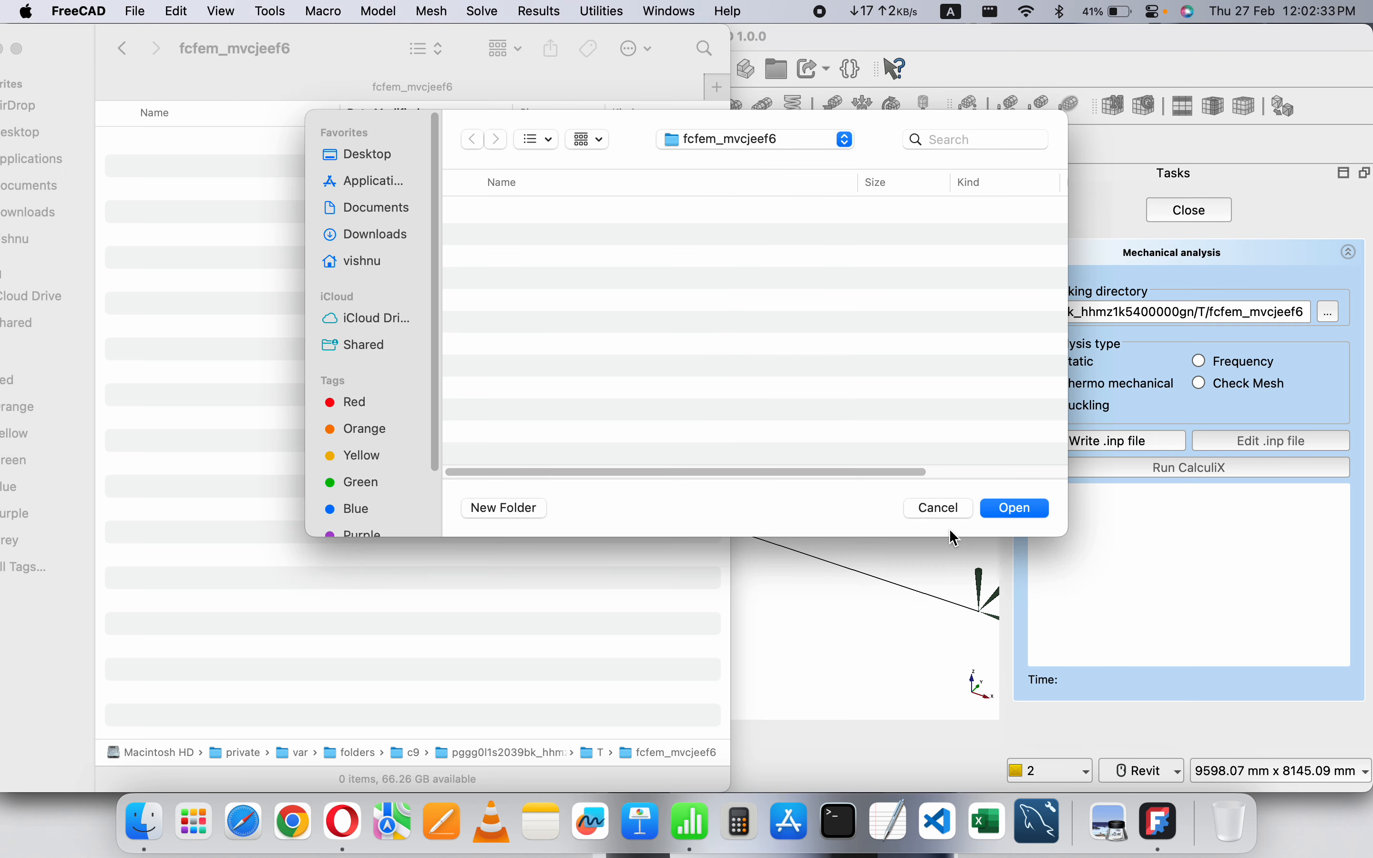
{"action": "left_click", "coordinate": [941, 514]}
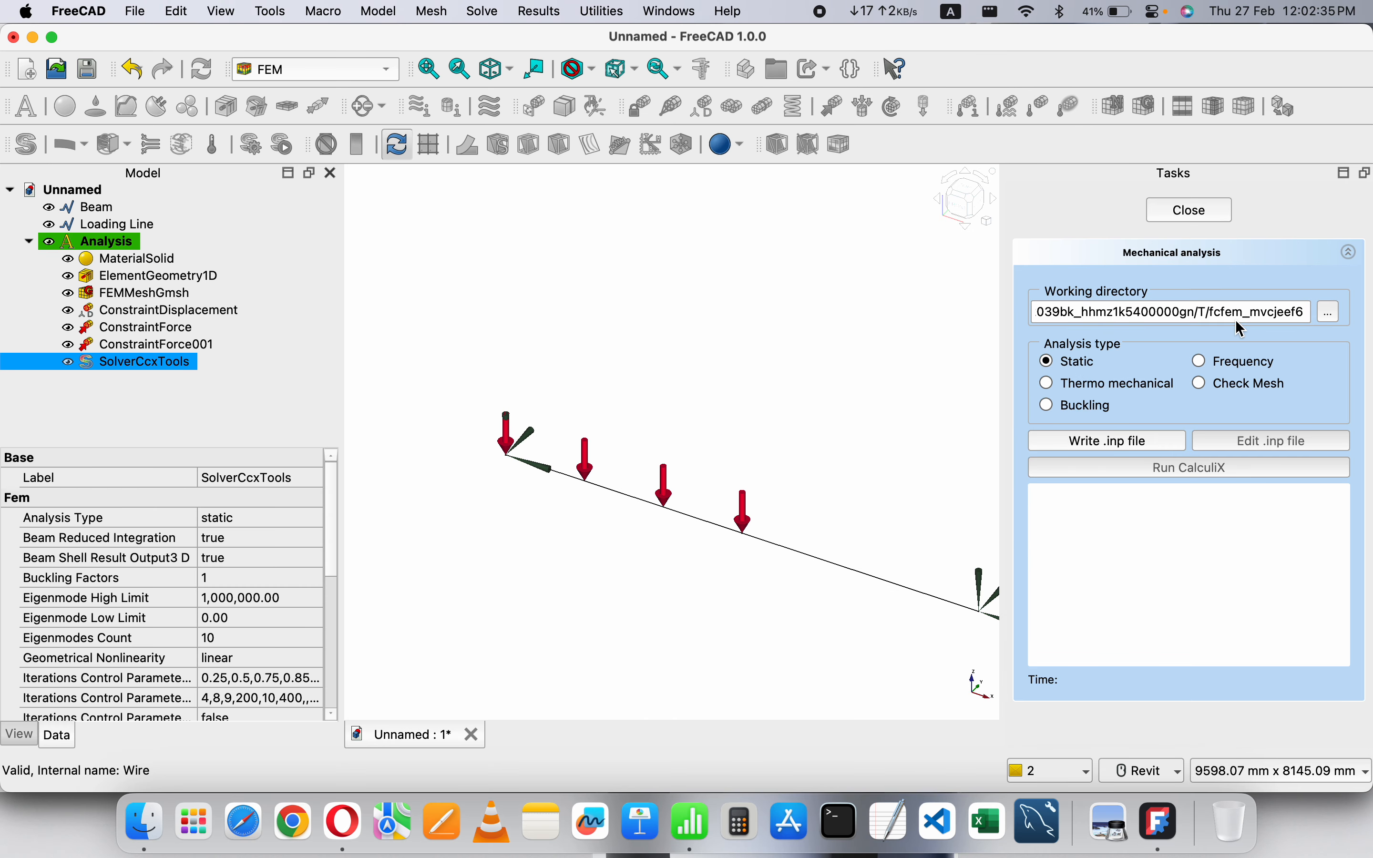
- Write the solver input file for the static analysis, run CalculiX and close the solver settings
{"action": "left_click", "coordinate": [1120, 445]}
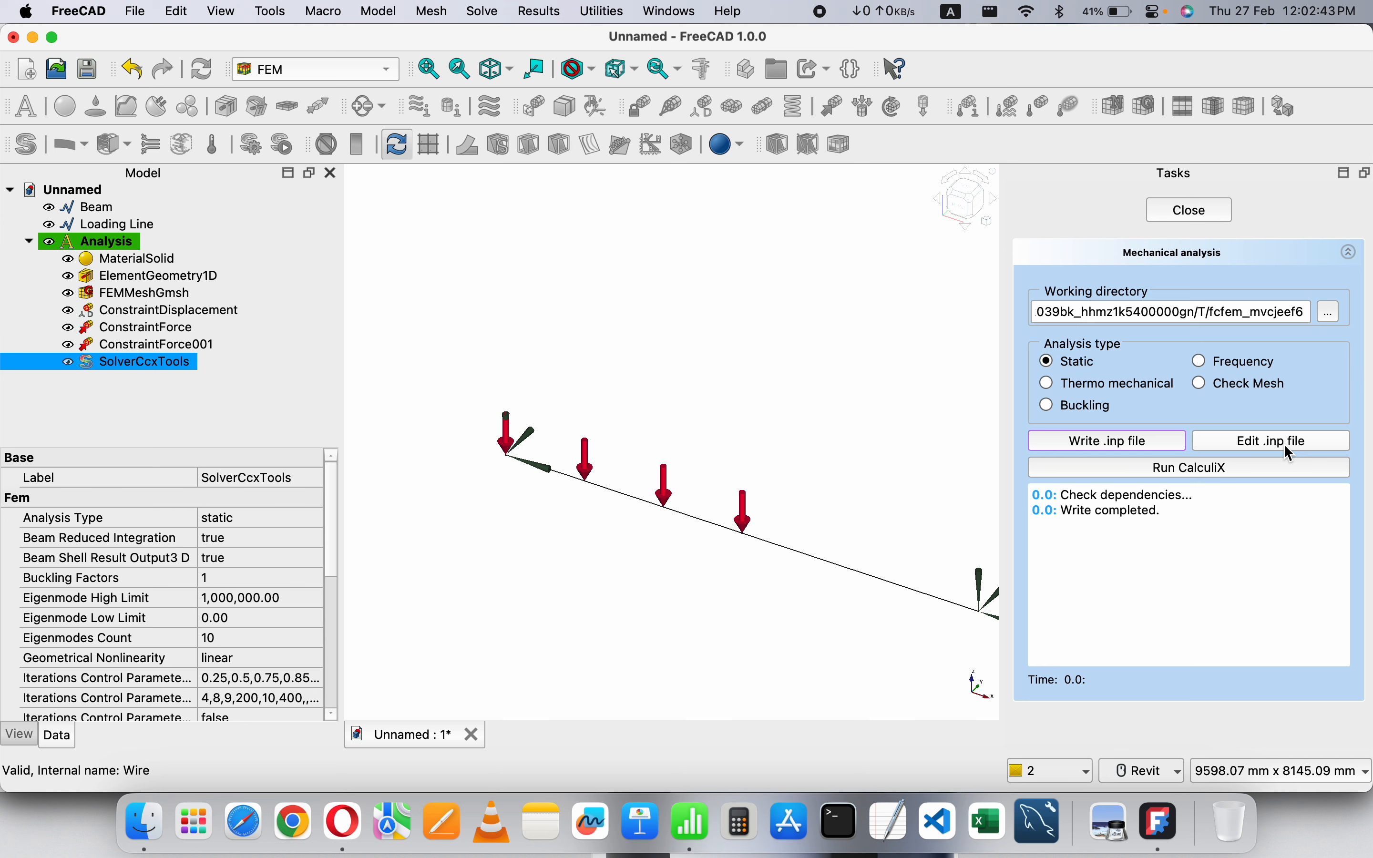
{"action": "left_click", "coordinate": [1208, 467]}
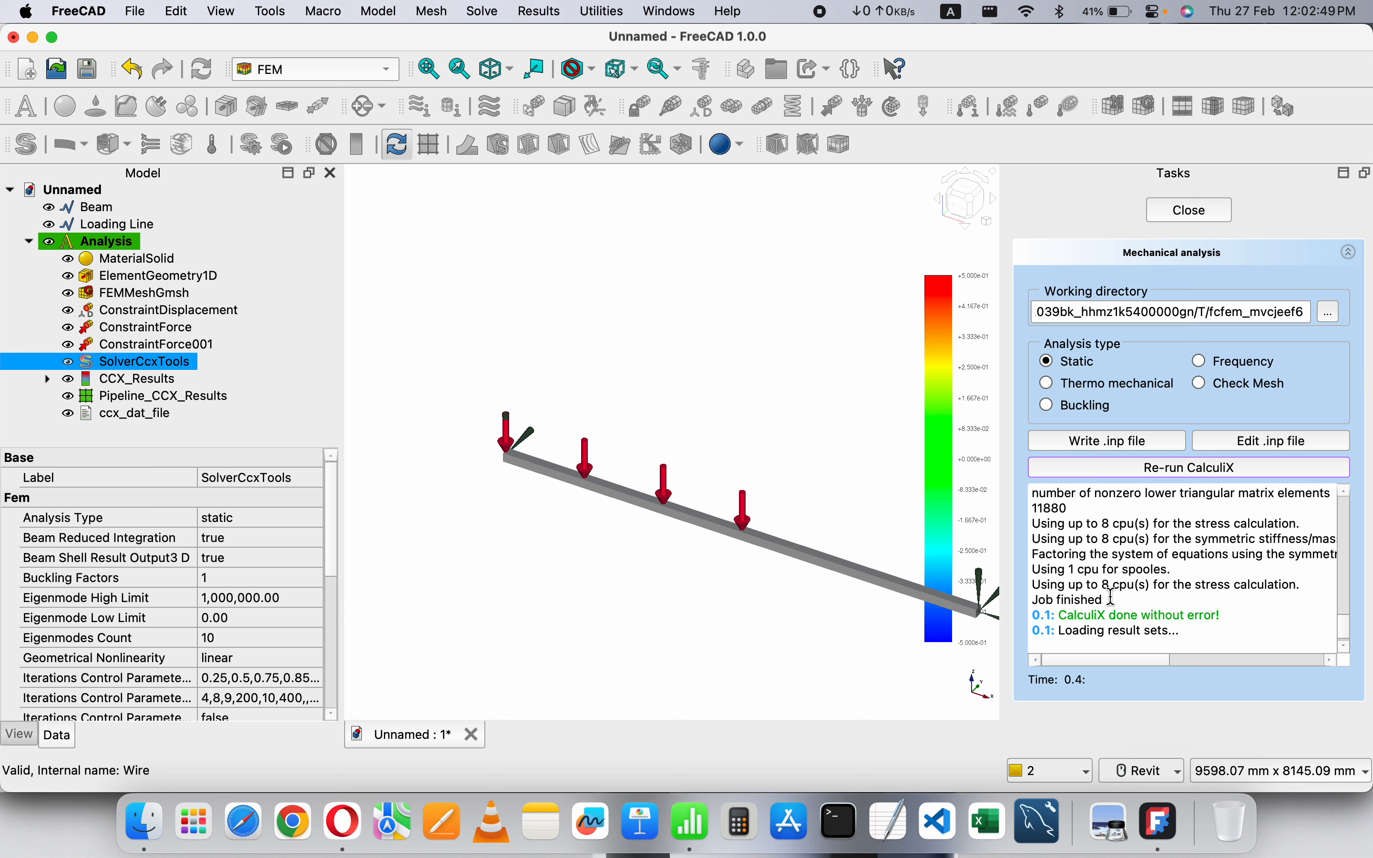
{"action": "scroll", "coordinate": [707, 469], "scroll_direction": "down", "scroll_amount": 5}
{"action": "scroll", "coordinate": [738, 471], "scroll_direction": "up", "scroll_amount": 3}
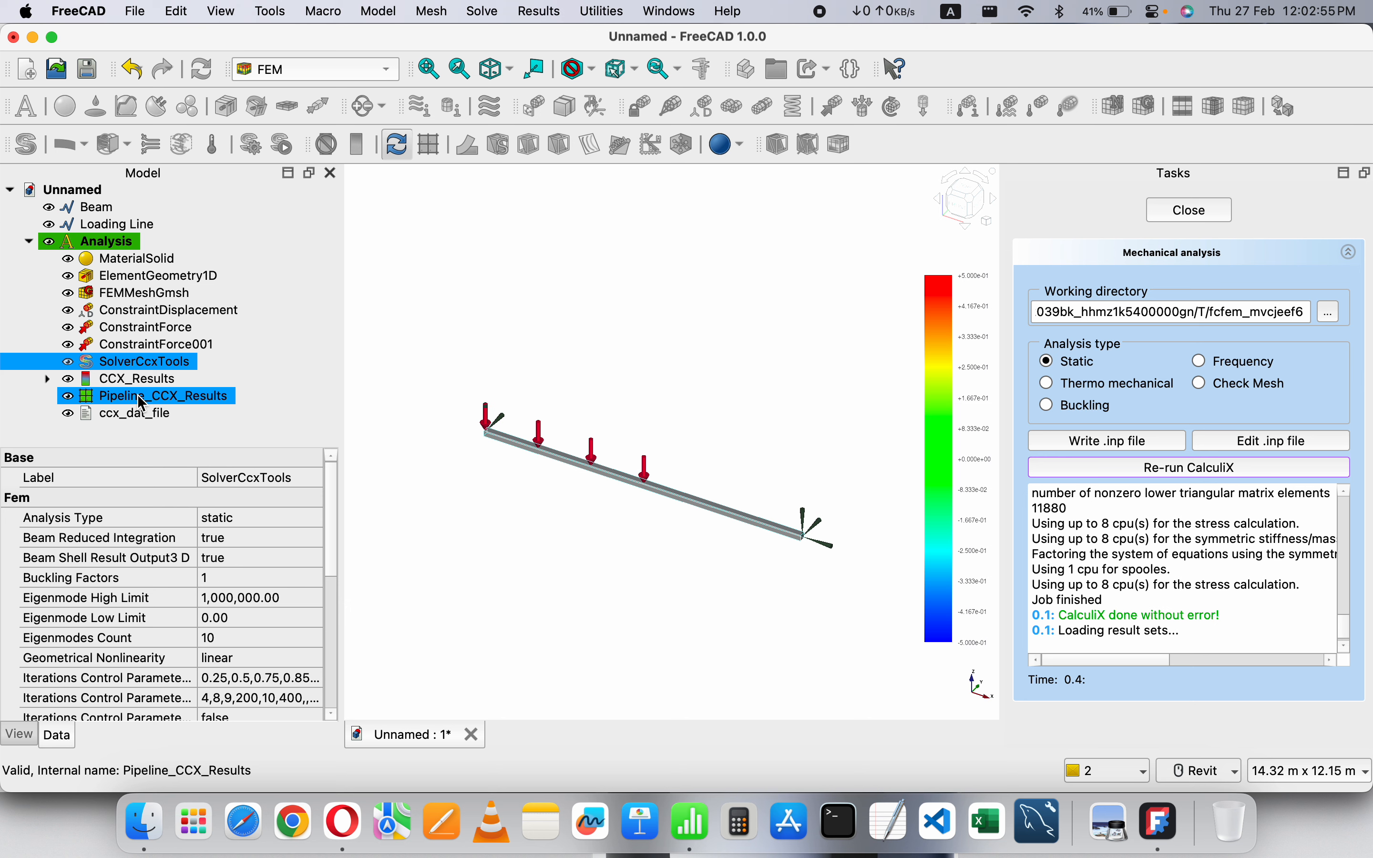
{"action": "left_click", "coordinate": [1188, 215]}
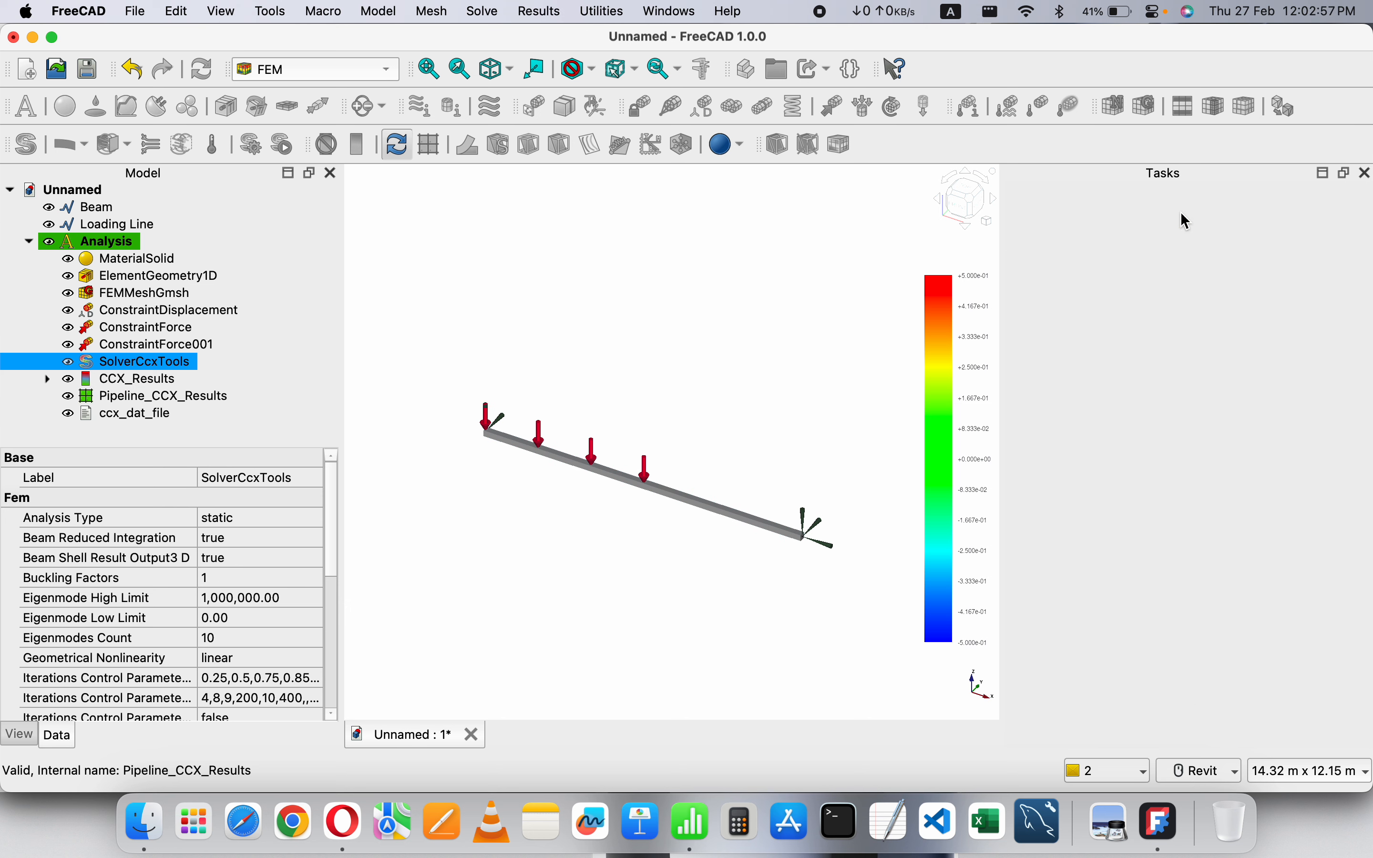
- Add a warp filter to Pipeline_CCX_Results using the Displacement vector and a warp factor of 1
{"action": "left_click", "coordinate": [140, 401]}
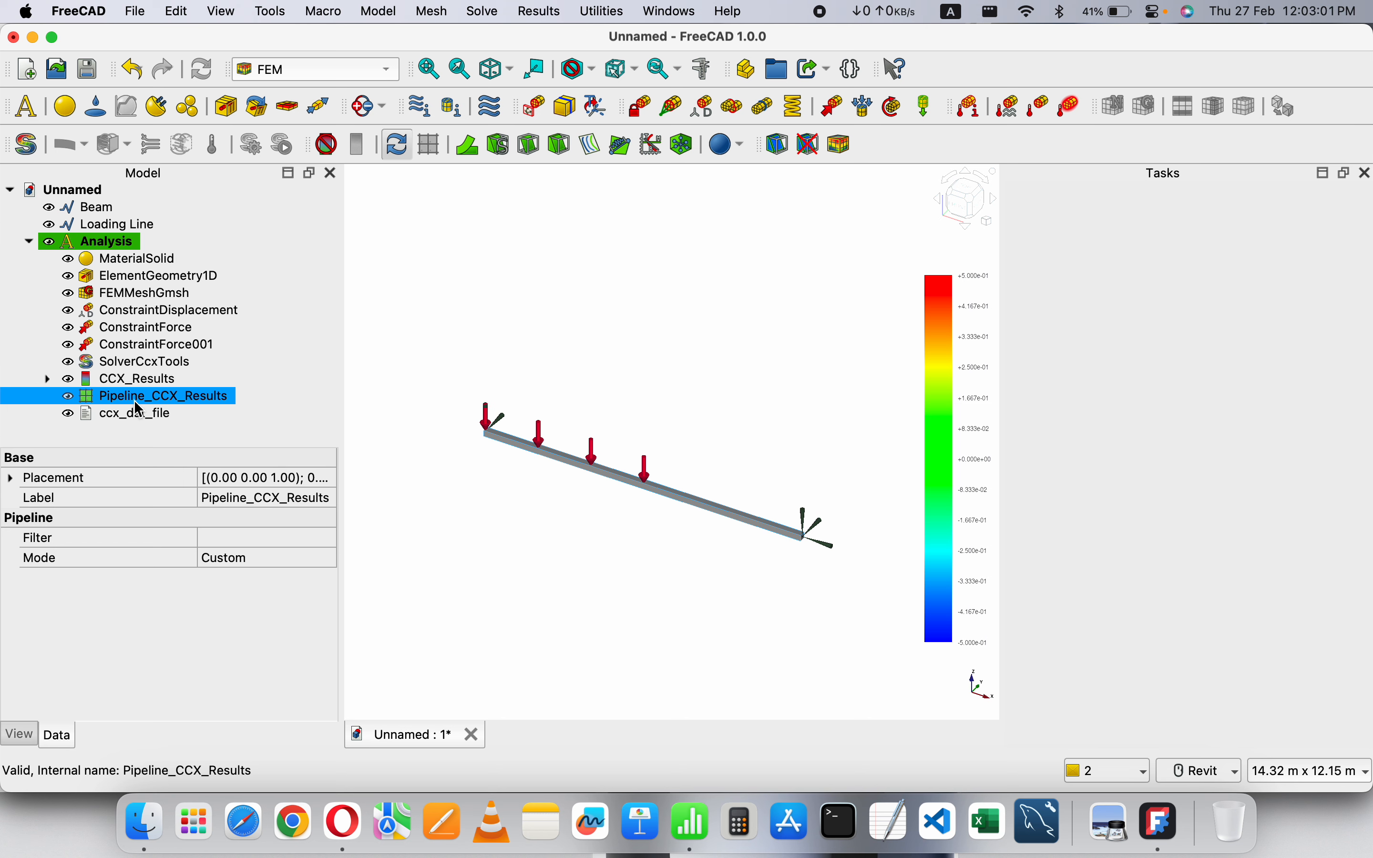
{"action": "left_click", "coordinate": [470, 149]}
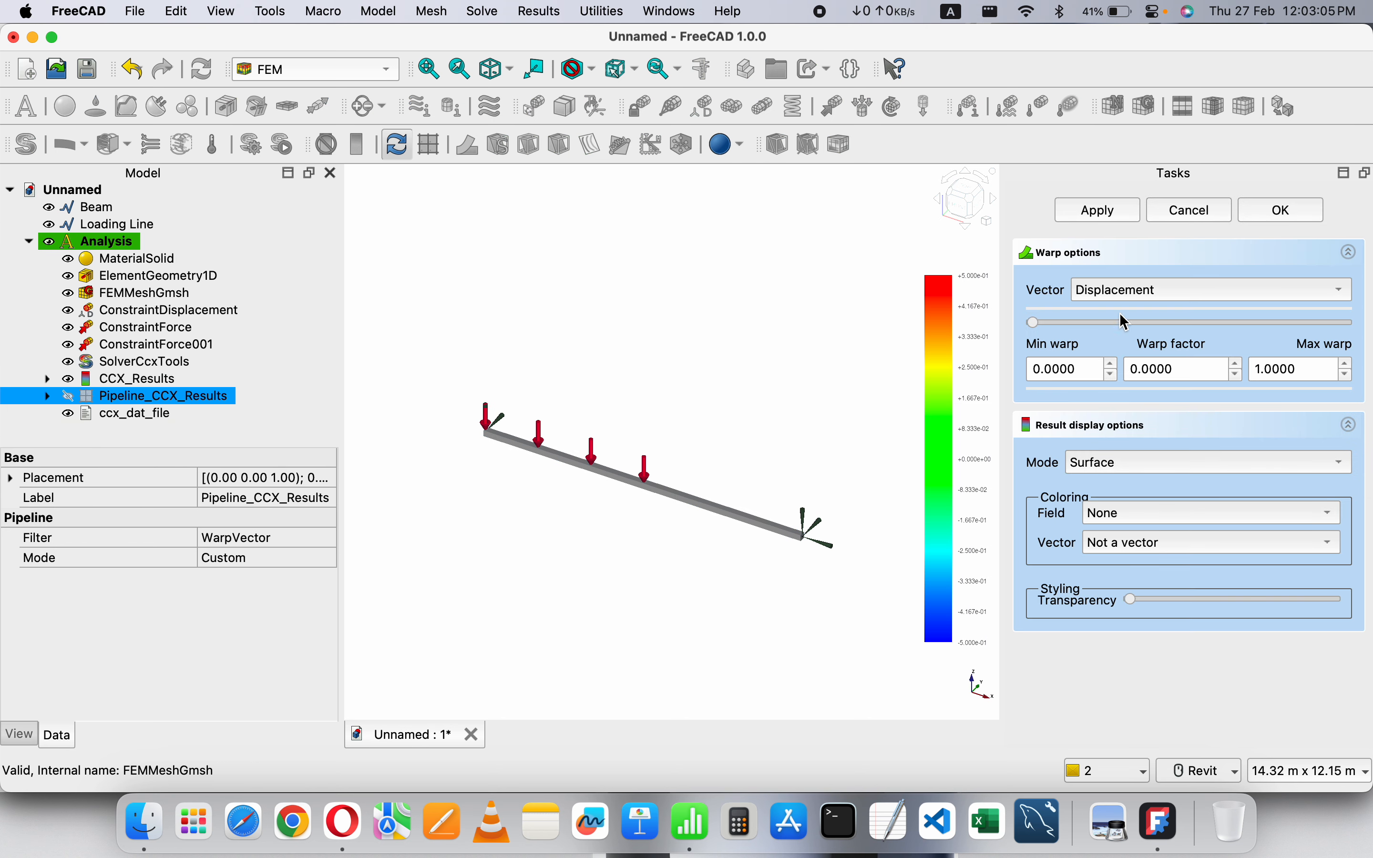
{"action": "left_click", "coordinate": [1101, 461]}
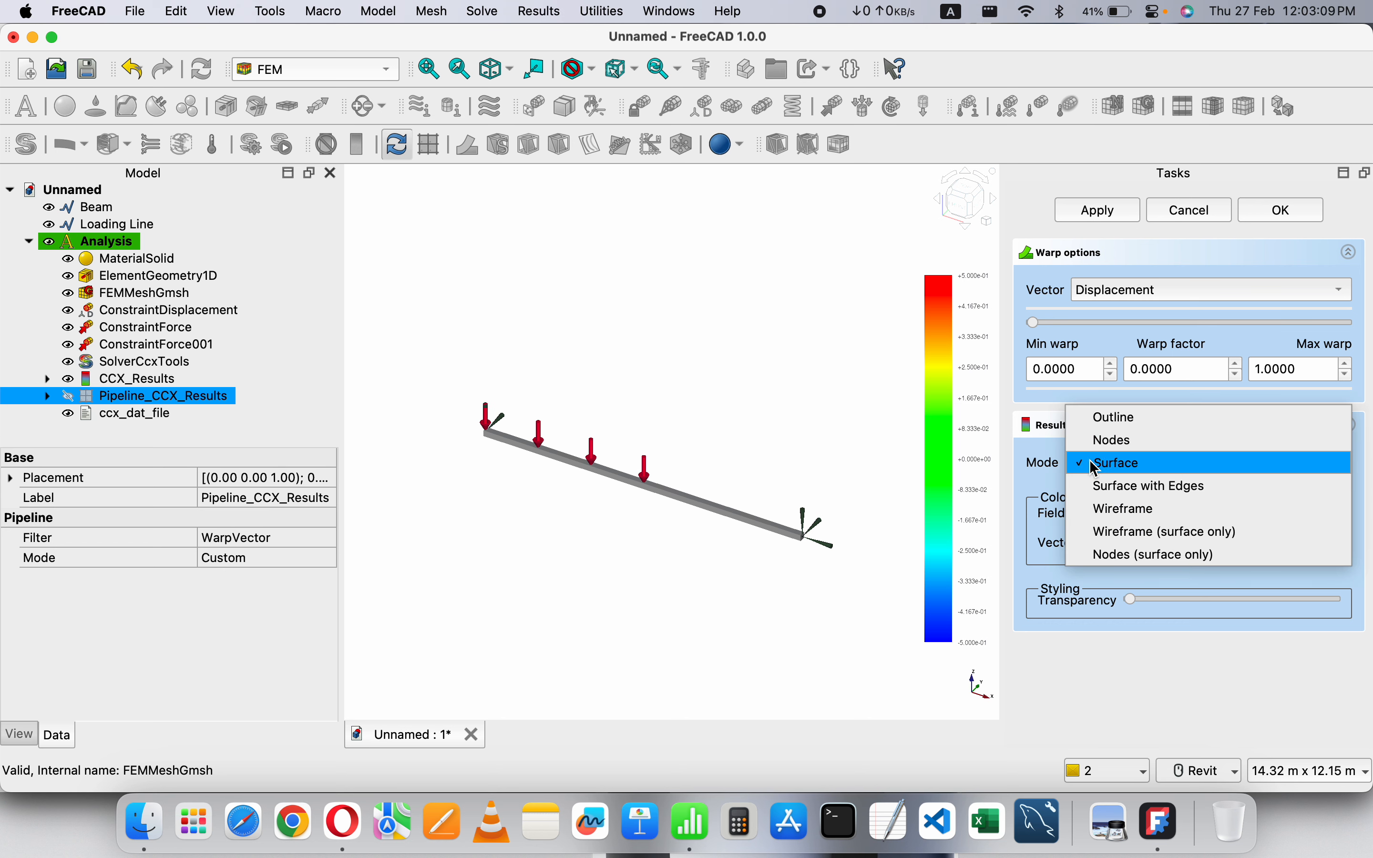
{"action": "left_click", "coordinate": [1030, 476]}
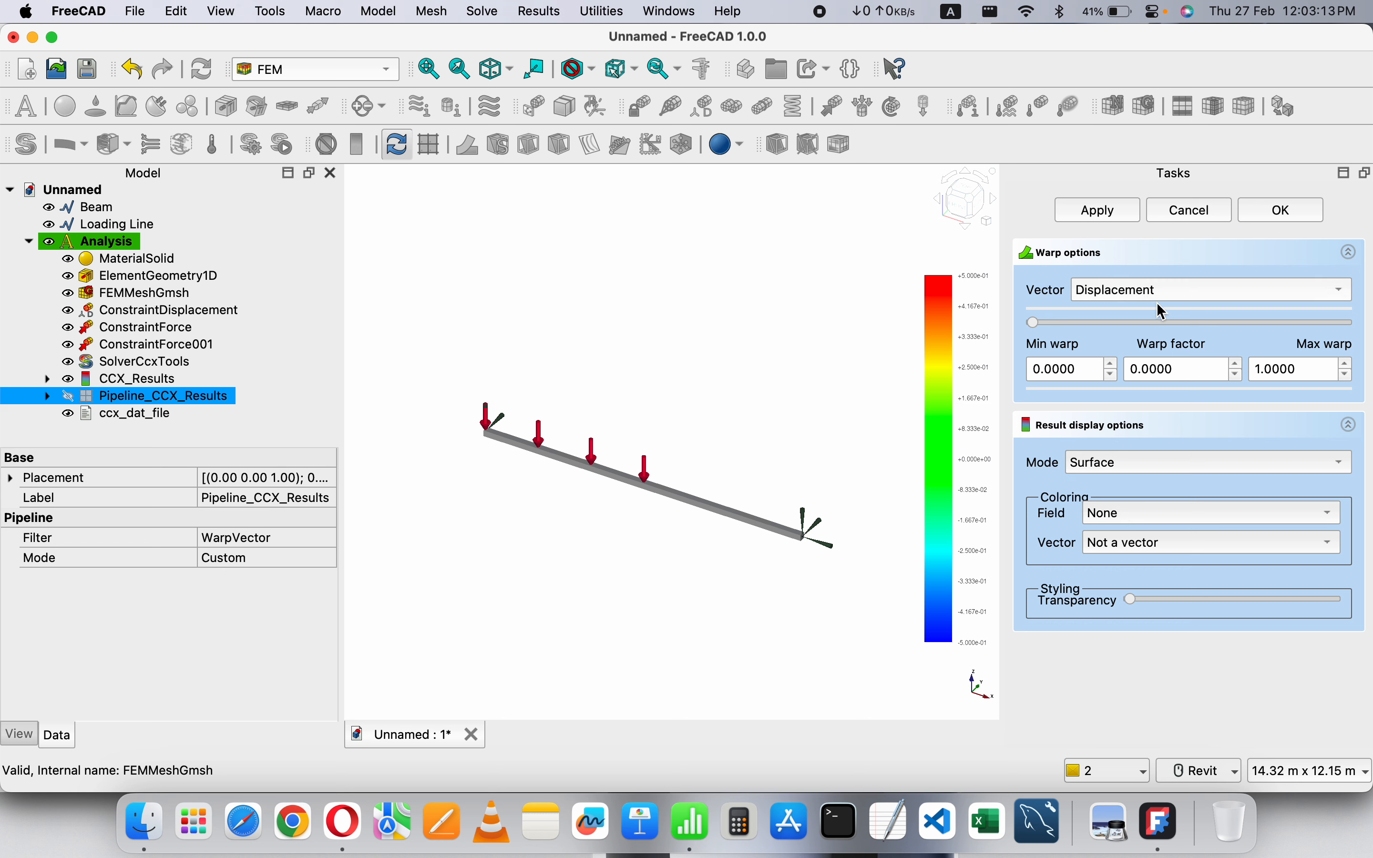
{"action": "left_click", "coordinate": [1240, 366]}
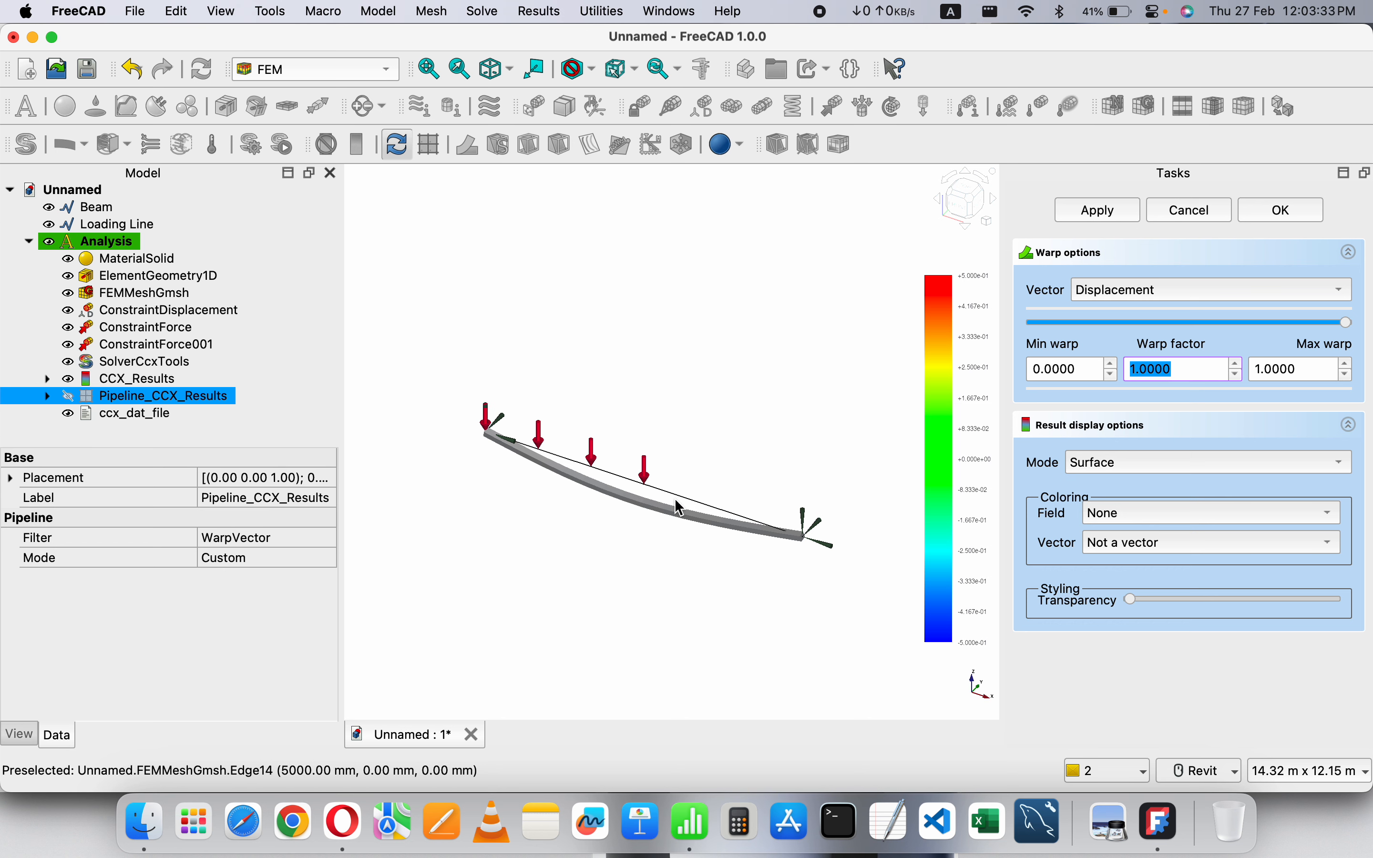
- Try the Wireframe, Surface with Edges, Nodes, Outline and Surface display modes on the warped beam in front view
{"action": "scroll", "coordinate": [642, 506], "scroll_direction": "down", "scroll_amount": 1}
{"action": "scroll", "coordinate": [642, 506], "scroll_direction": "up", "scroll_amount": 2}
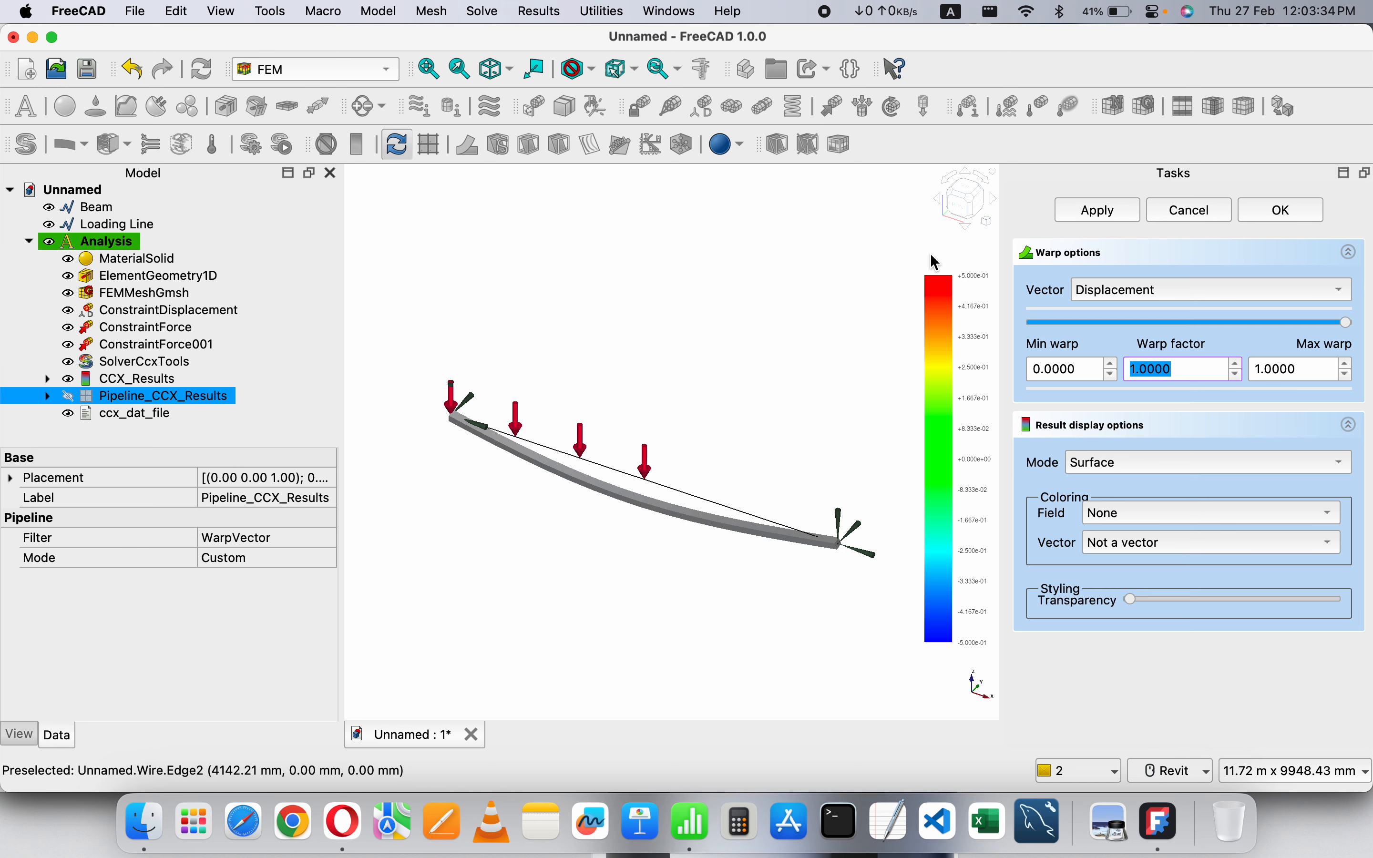
{"action": "left_click", "coordinate": [963, 213]}
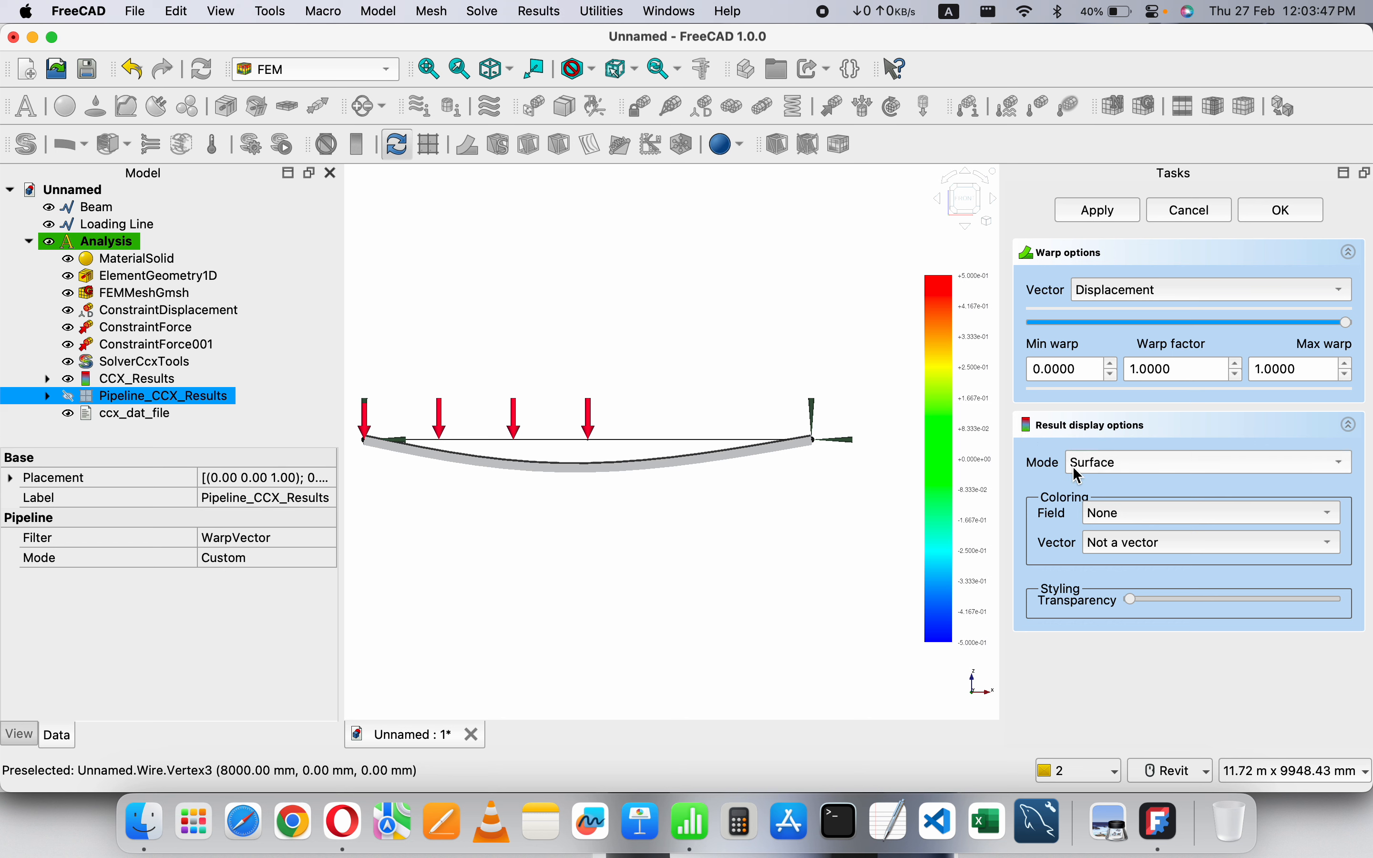
{"action": "left_click", "coordinate": [1141, 464]}
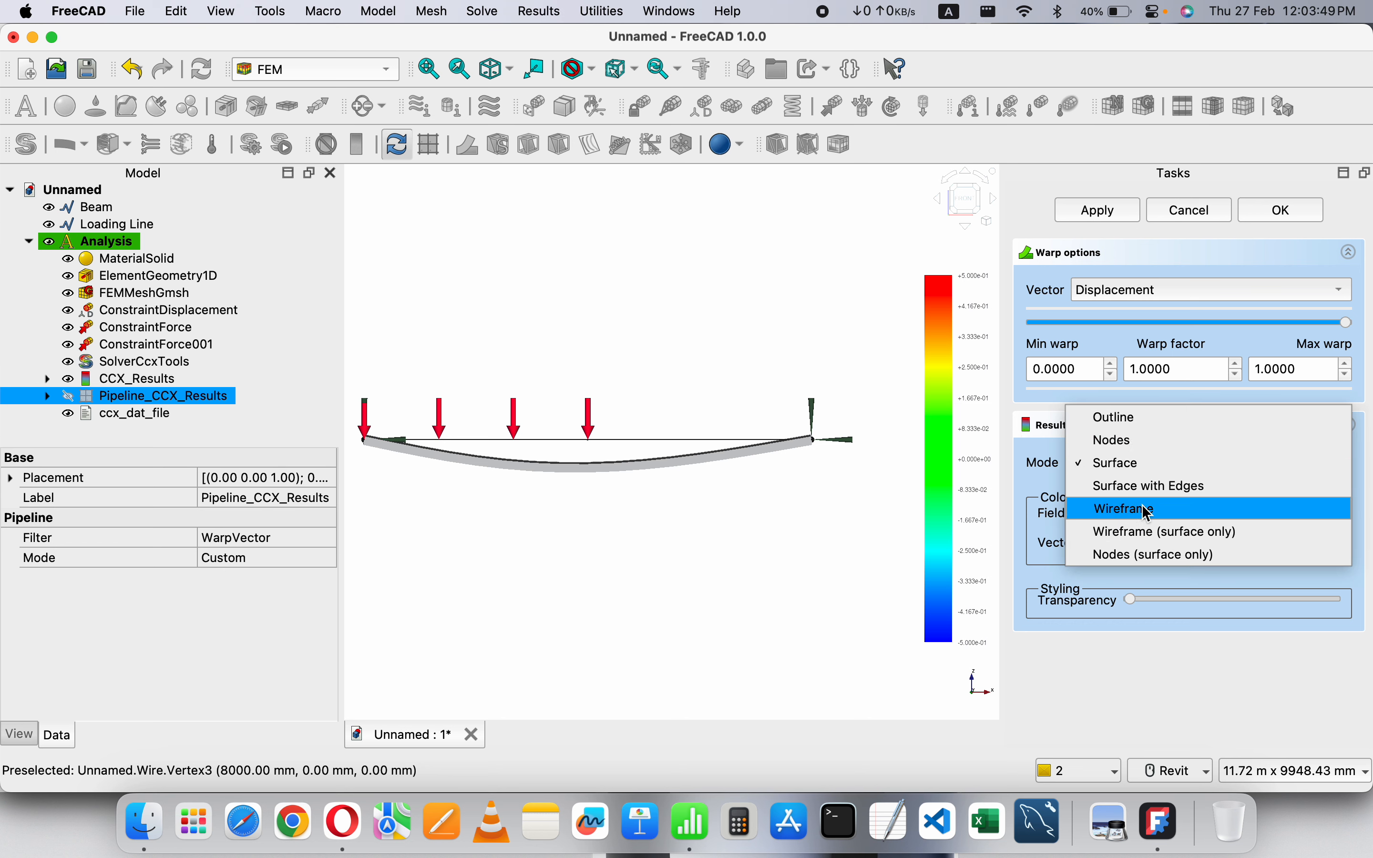
{"action": "left_click", "coordinate": [1142, 510]}
{"action": "left_click", "coordinate": [1142, 464]}
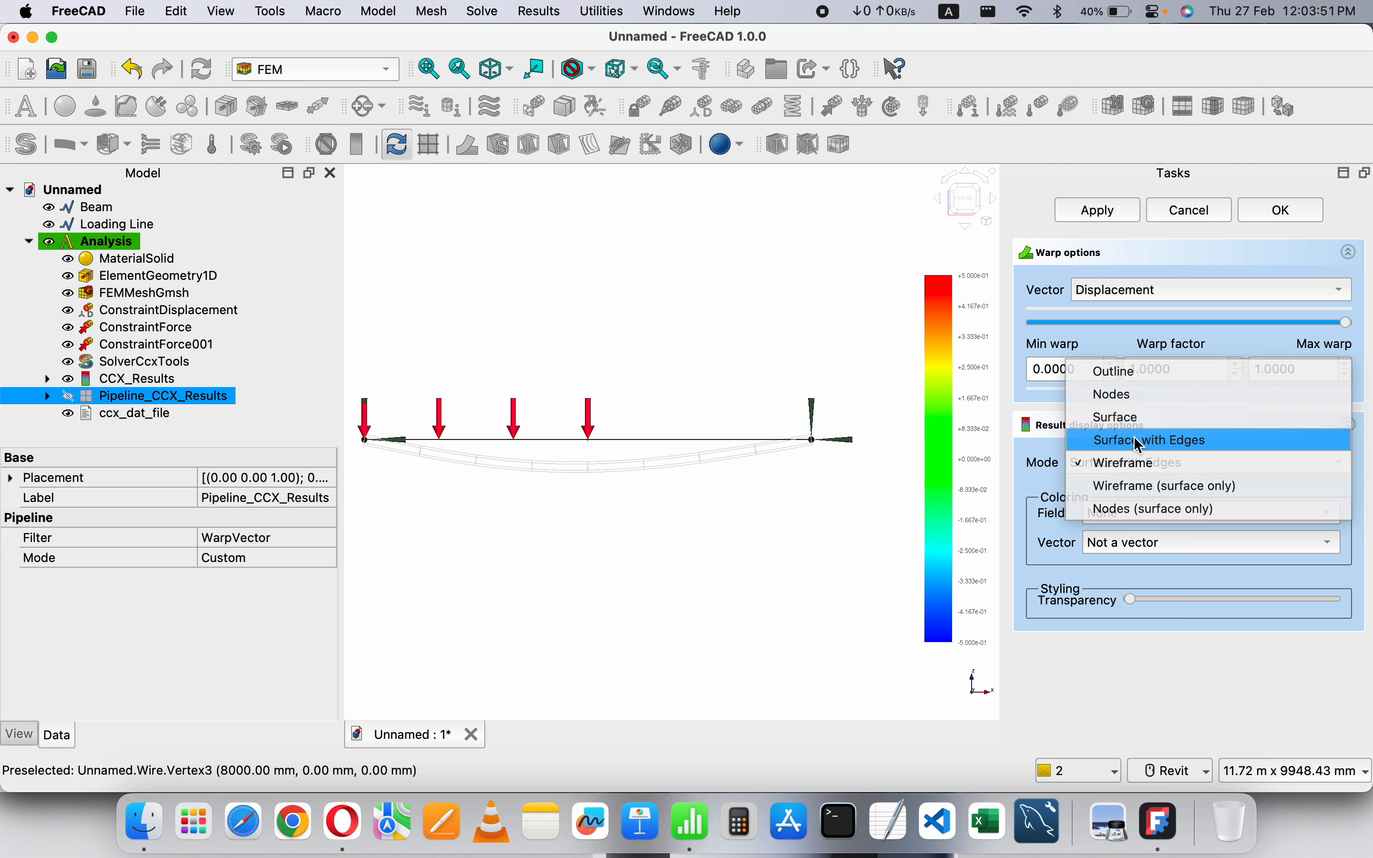
{"action": "left_click", "coordinate": [1137, 440]}
{"action": "left_click", "coordinate": [1137, 461]}
{"action": "left_click", "coordinate": [1137, 449]}
{"action": "left_click", "coordinate": [1135, 458]}
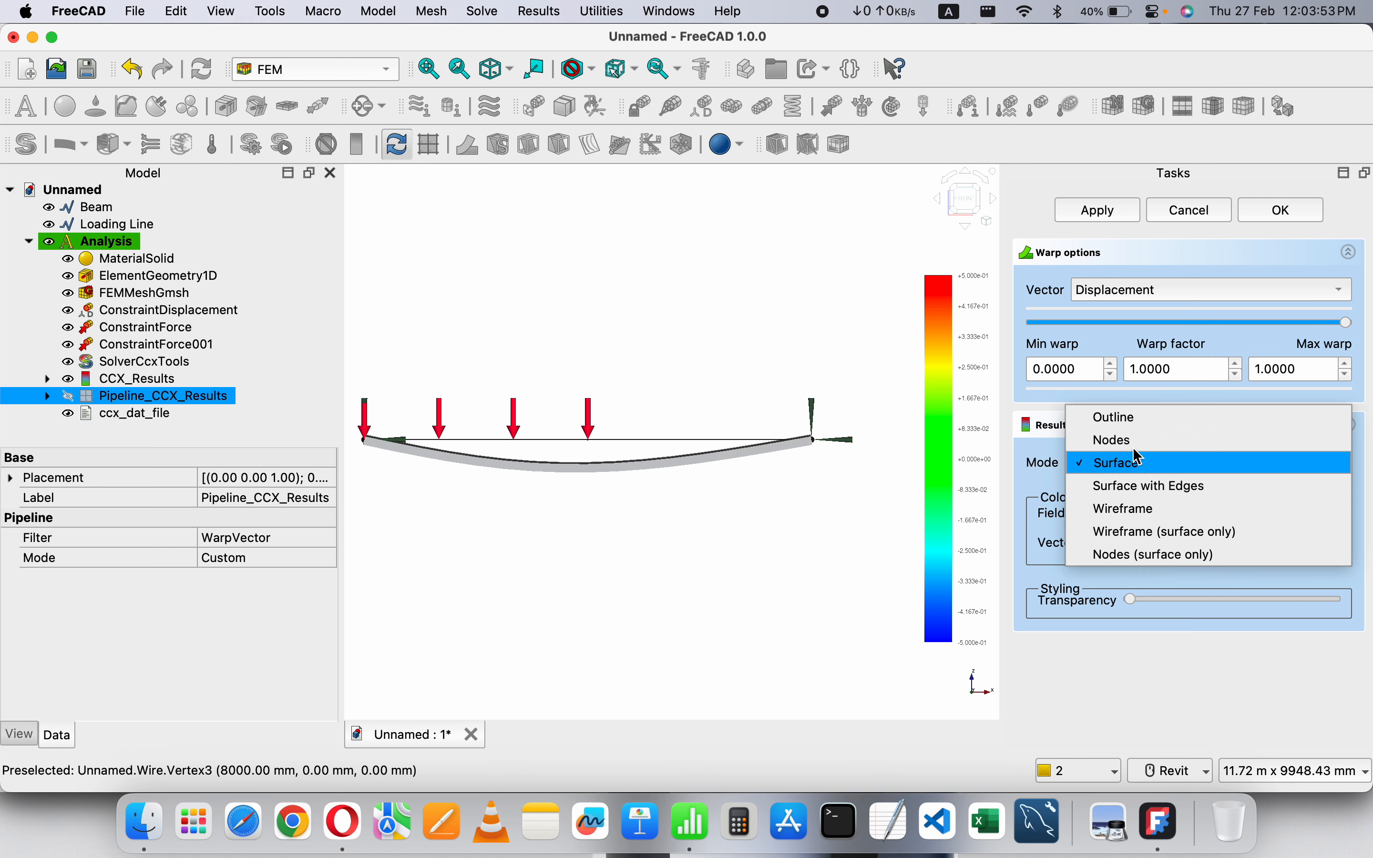
{"action": "left_click", "coordinate": [1132, 441]}
{"action": "left_click", "coordinate": [1136, 465]}
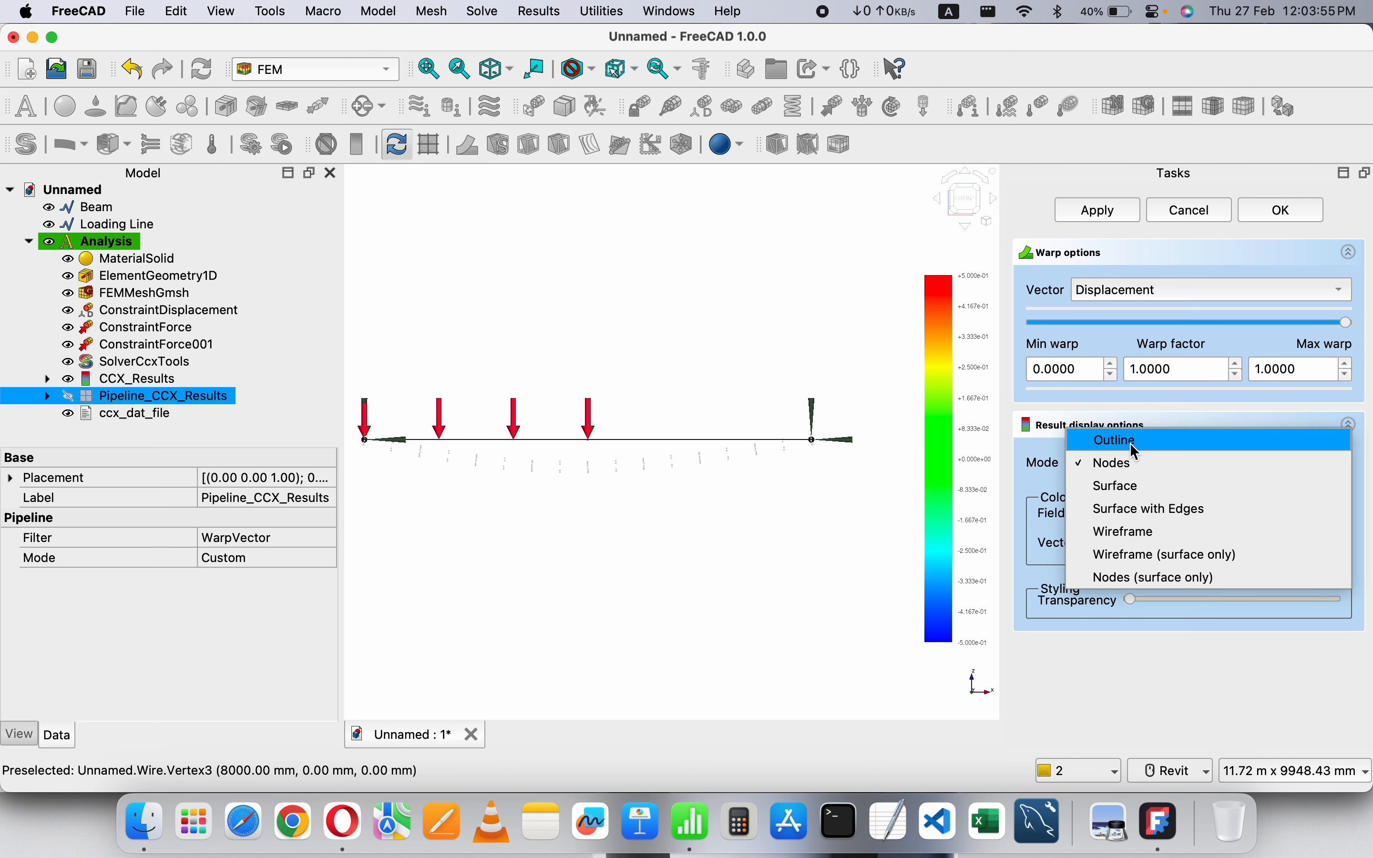
{"action": "left_click", "coordinate": [1130, 442]}
{"action": "left_click", "coordinate": [1133, 463]}
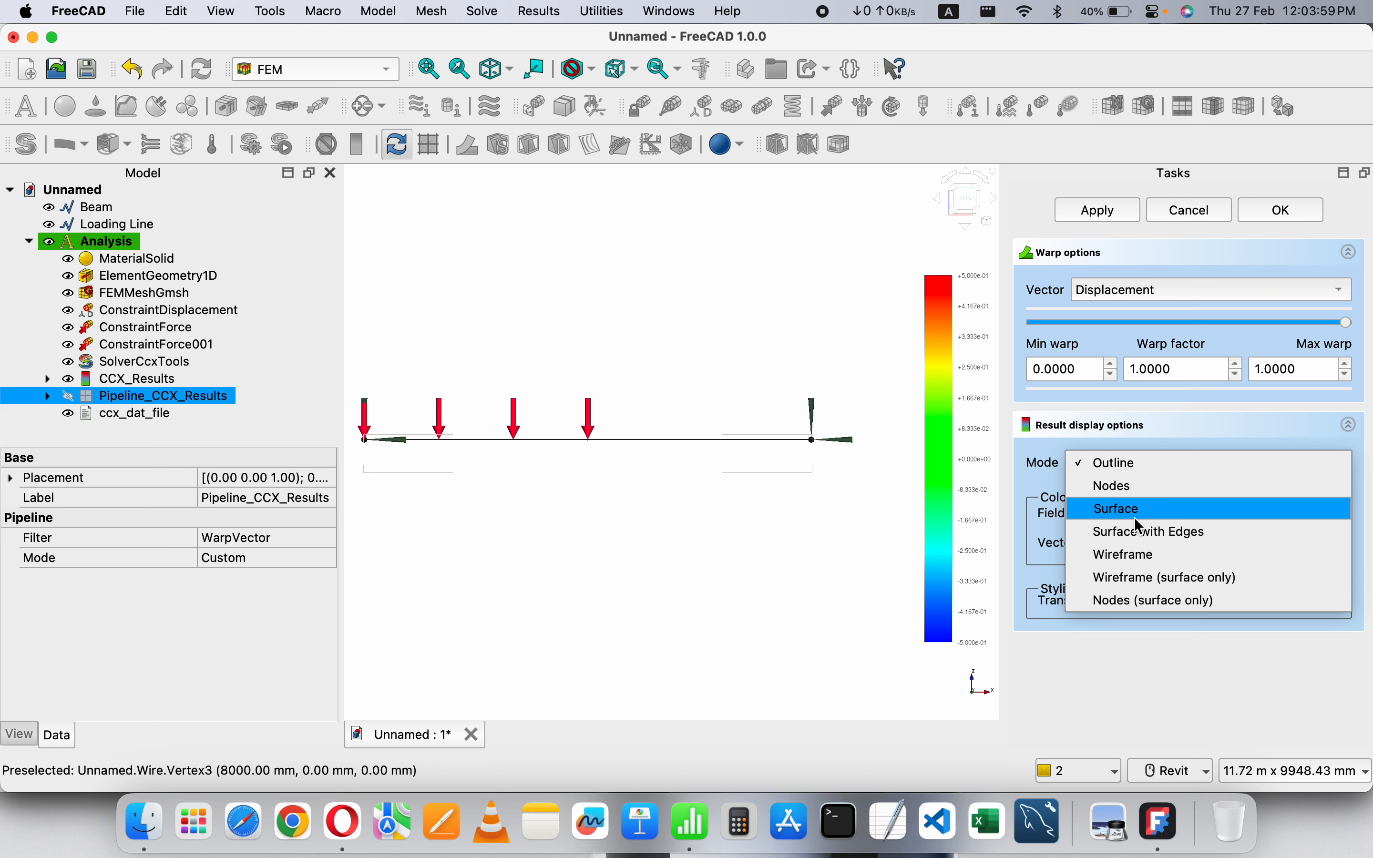
{"action": "left_click", "coordinate": [1134, 517]}
- Display the warped beam as Surface with Edges and color it by the Z component of the Displacement field
{"action": "left_click", "coordinate": [1125, 465]}
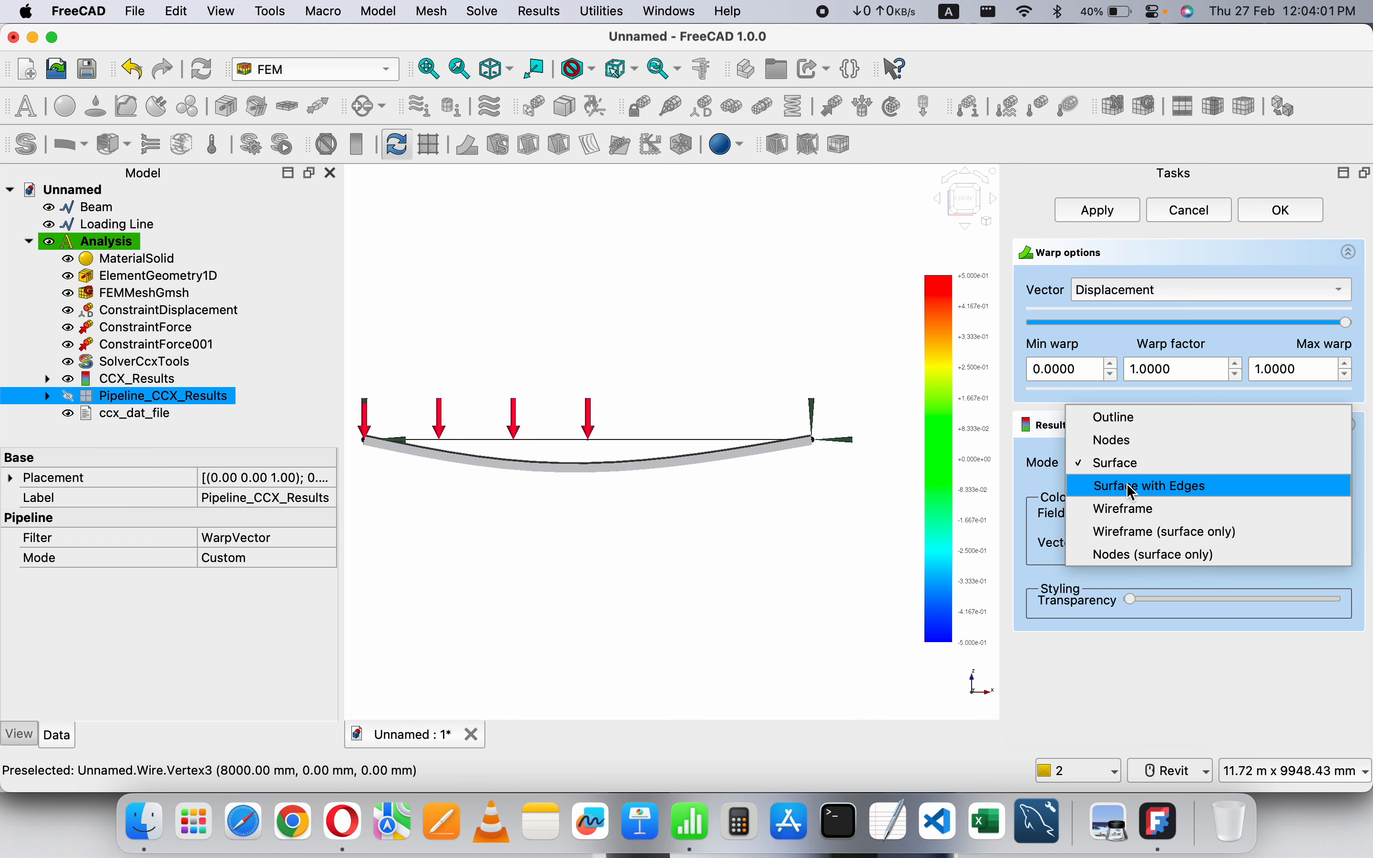
{"action": "left_click", "coordinate": [1133, 486]}
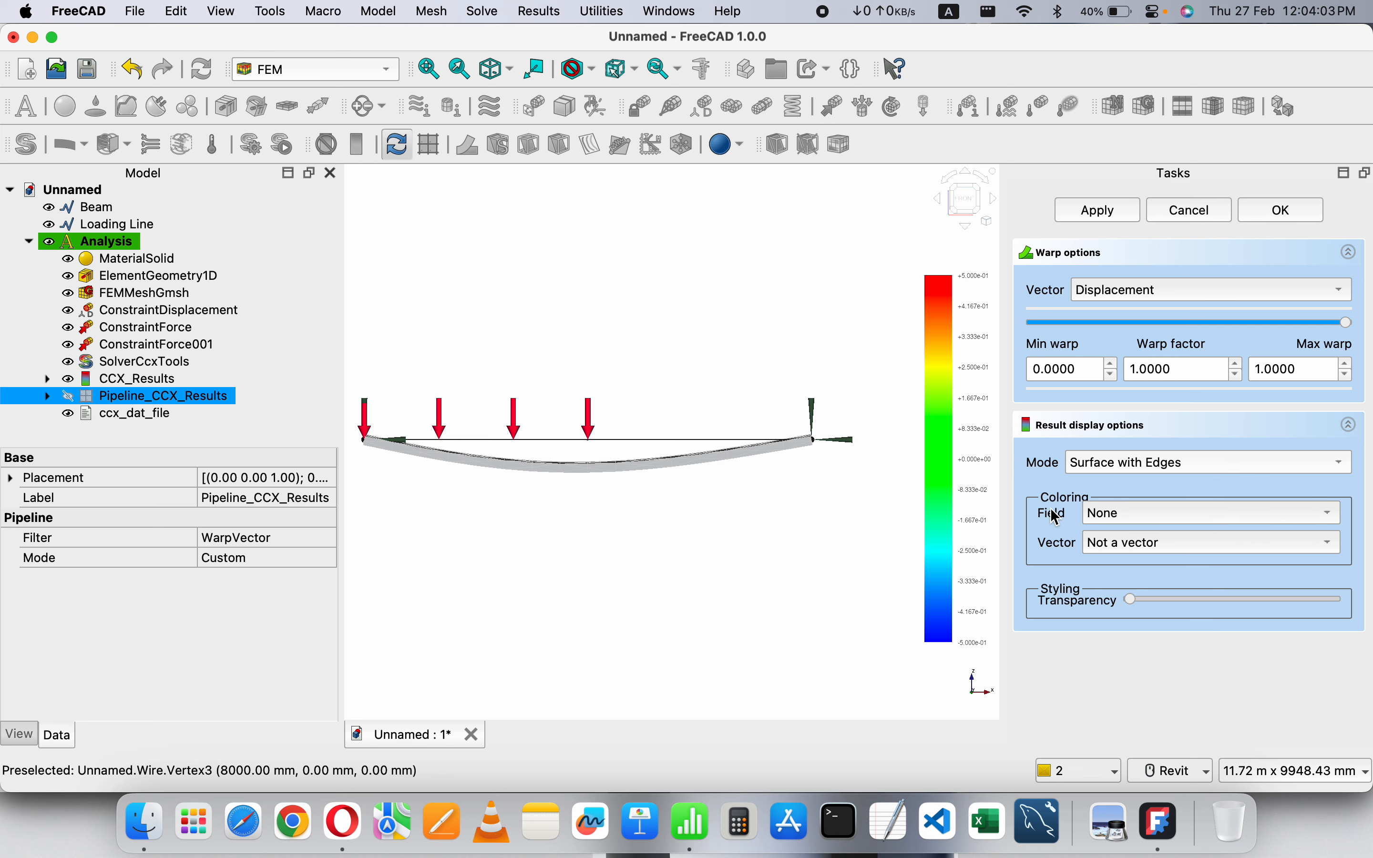
{"action": "left_click", "coordinate": [1197, 516]}
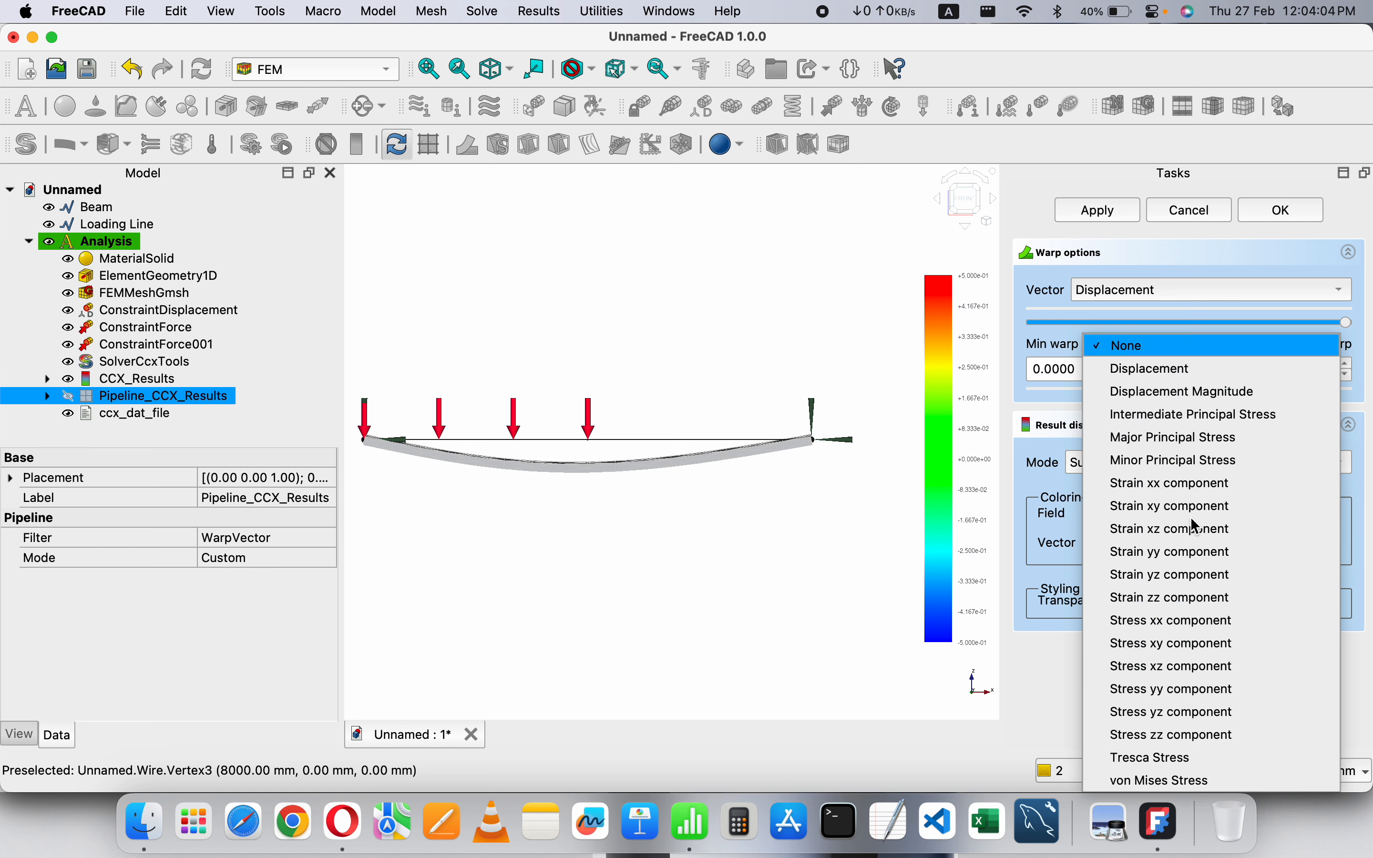
{"action": "left_click", "coordinate": [1158, 370]}
{"action": "left_click", "coordinate": [1156, 543]}
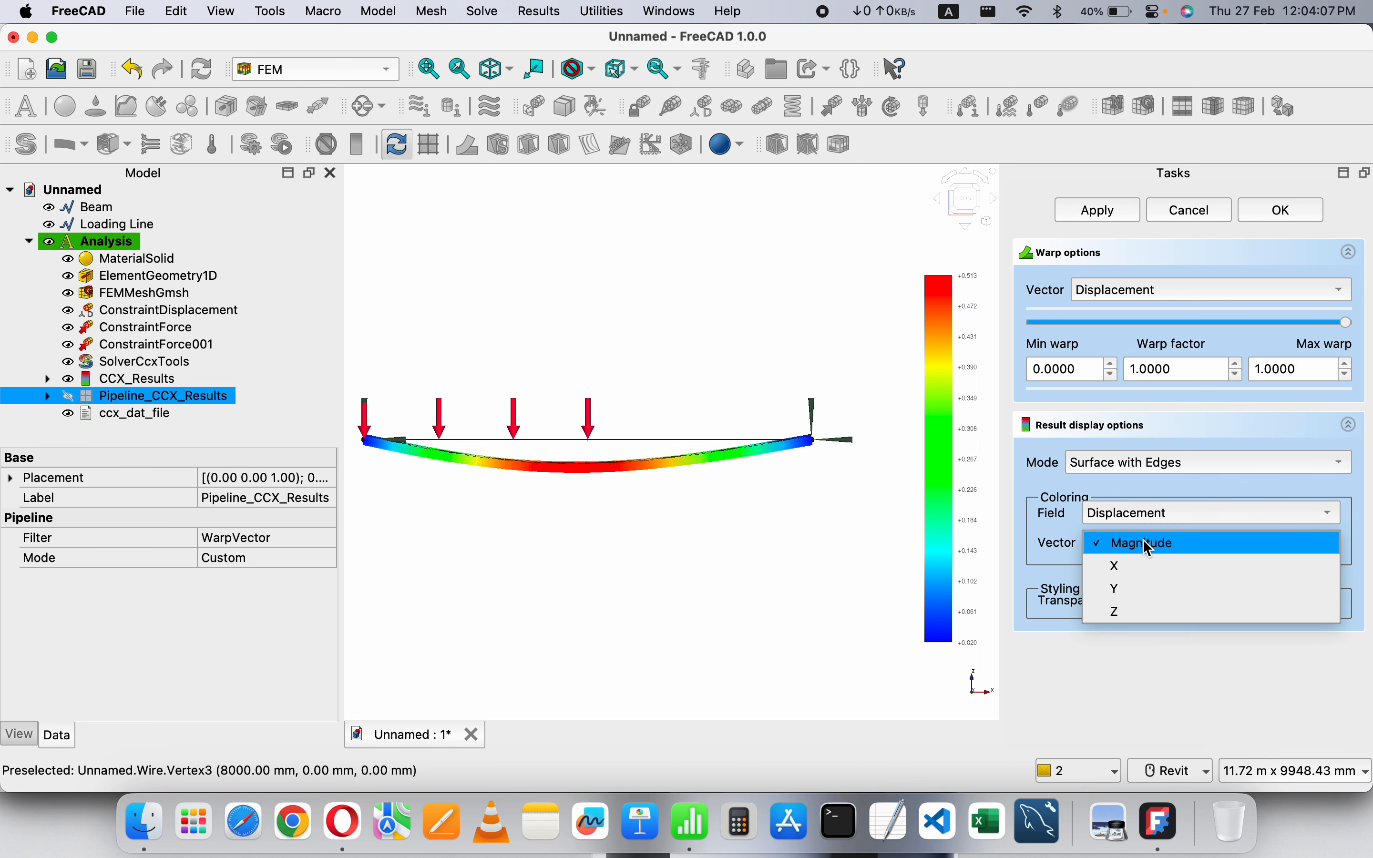
{"action": "left_click", "coordinate": [1132, 613]}
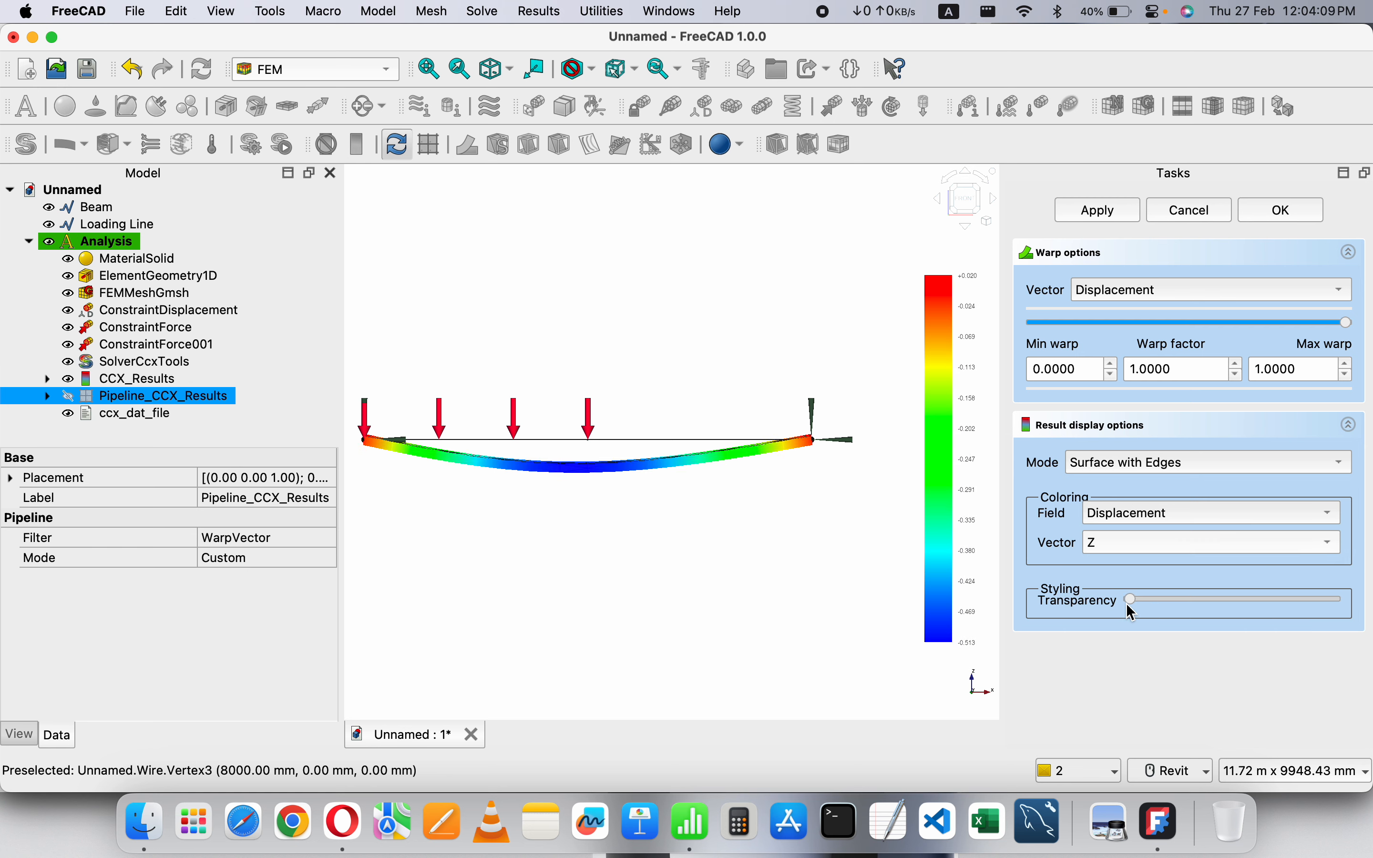
- View the colored deflection isometrically and check the default unit system in the preferences
{"action": "left_click", "coordinate": [976, 190]}
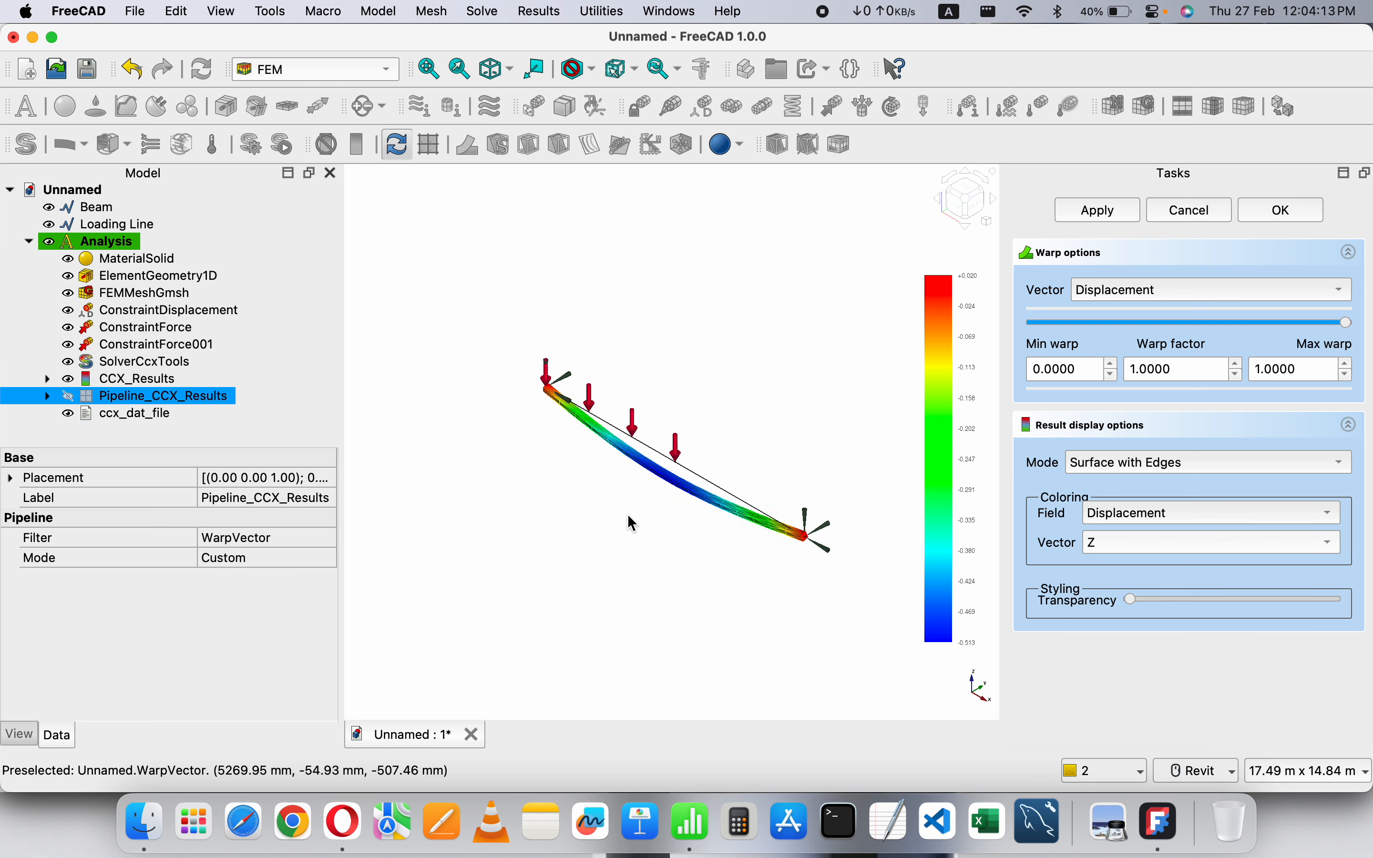
{"action": "scroll", "coordinate": [968, 659], "scroll_direction": "down", "scroll_amount": 2}
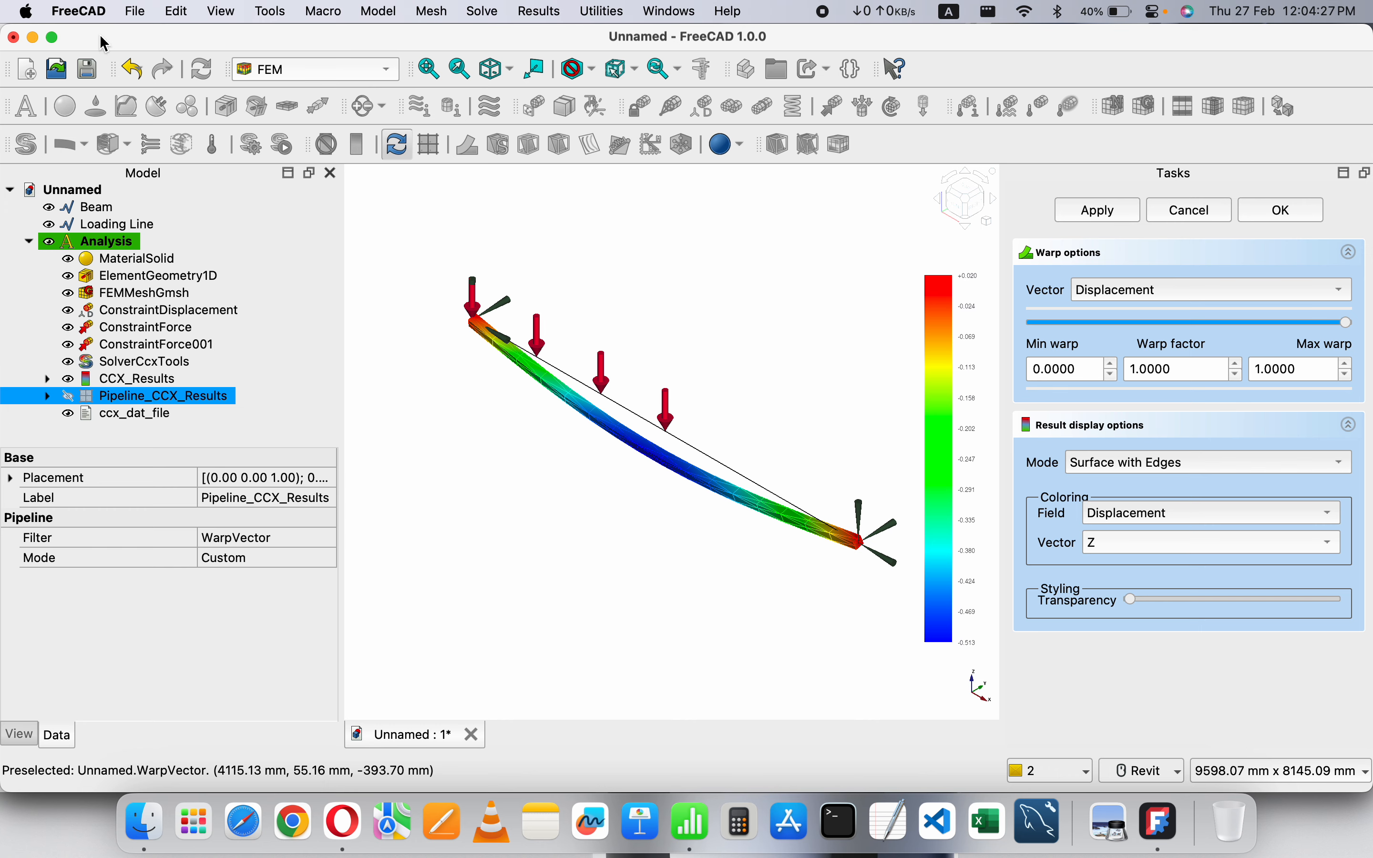
{"action": "left_click", "coordinate": [78, 10]}
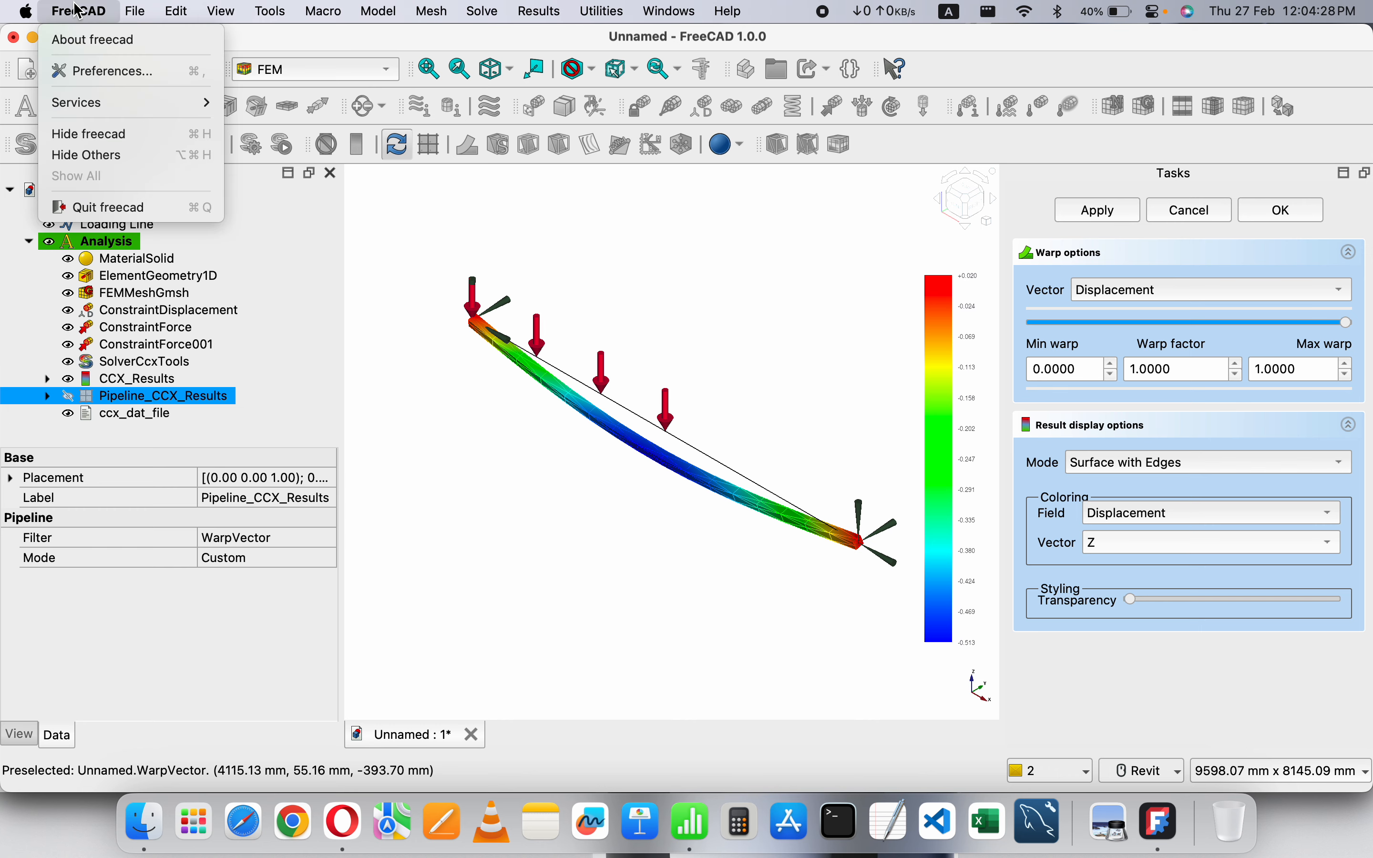
{"action": "left_click", "coordinate": [98, 71]}
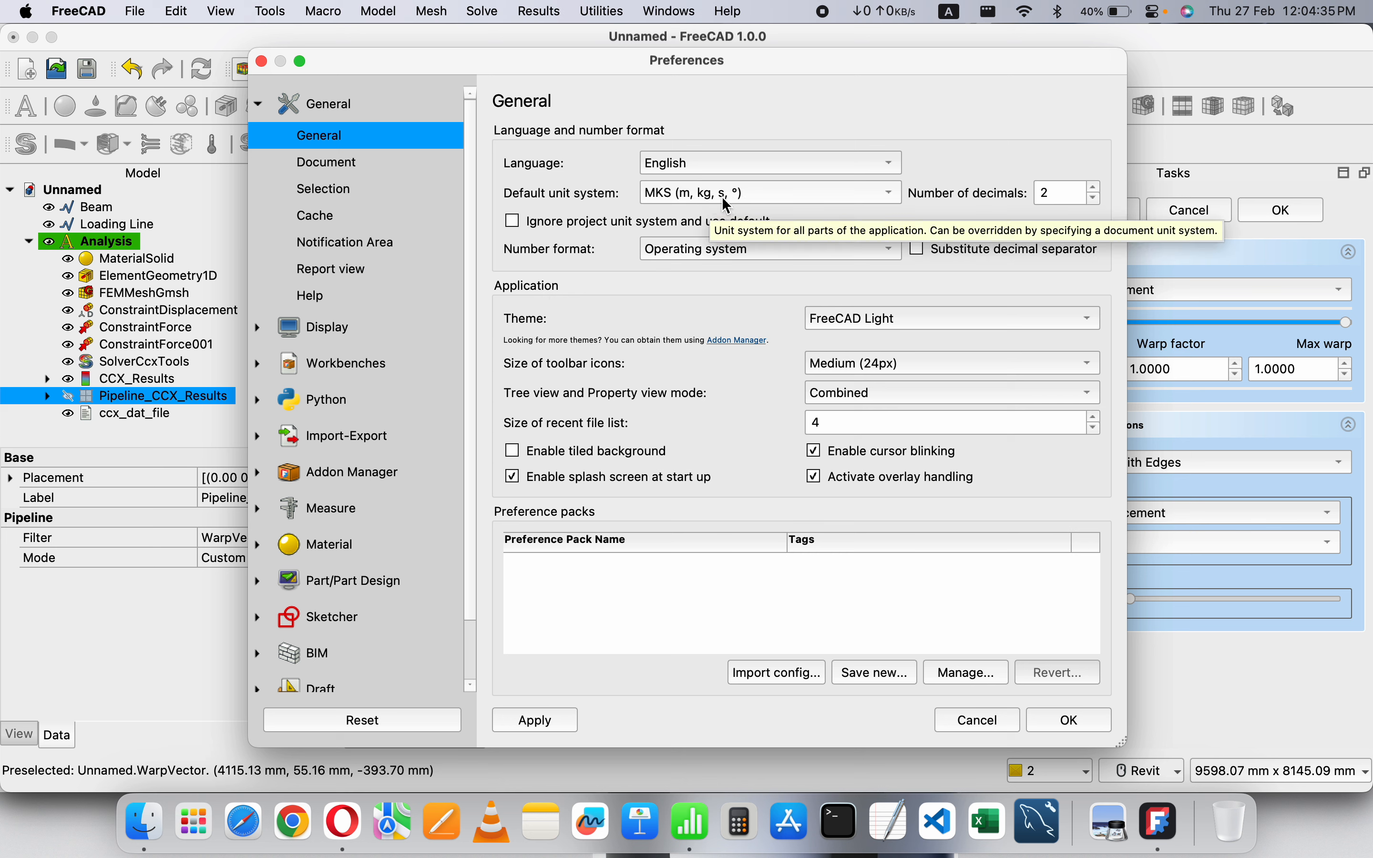
{"action": "left_click", "coordinate": [1010, 724]}
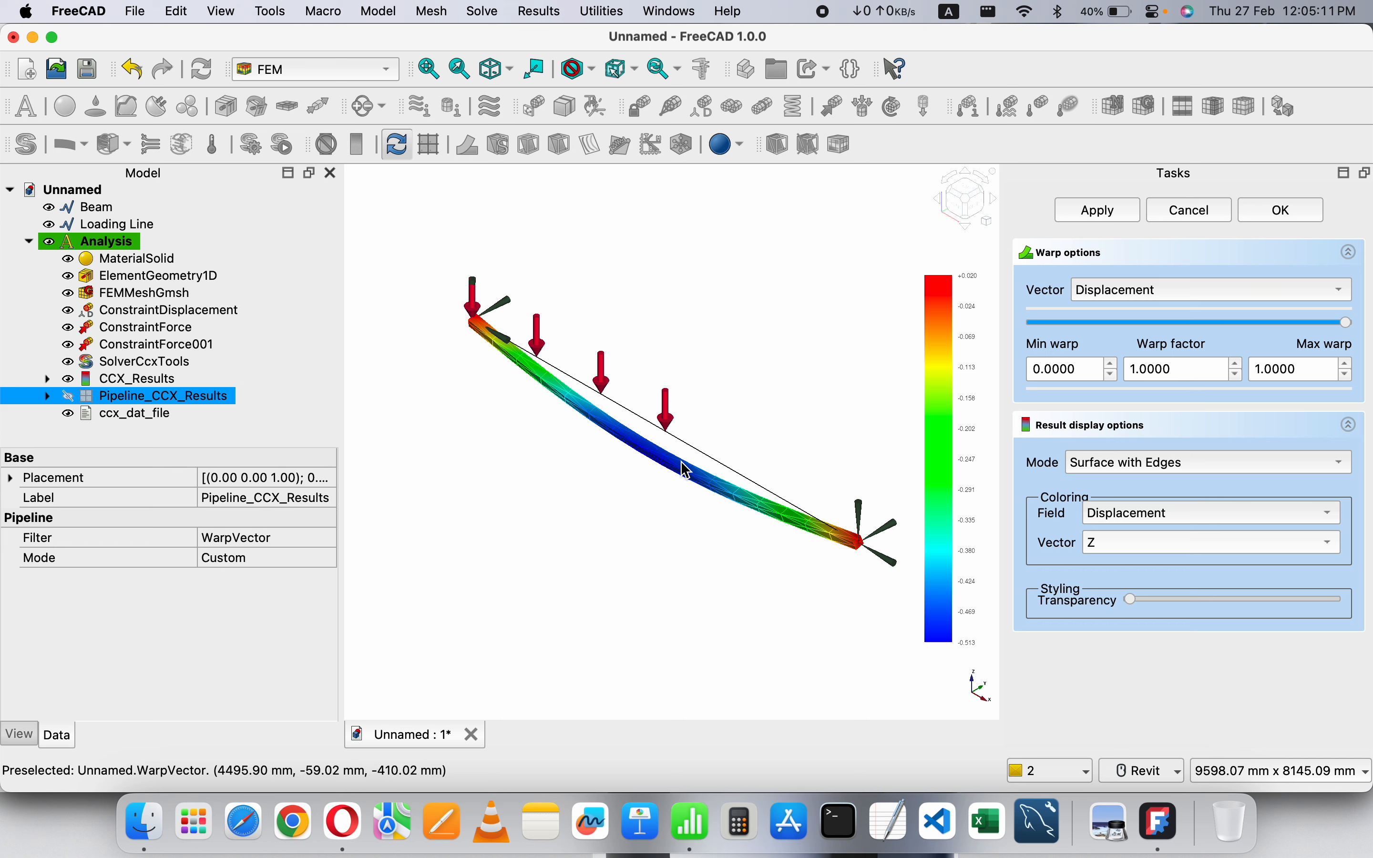
- Accept the deflection warp filter and rename WarpVector under Pipeline_CCX_Results as "displacement"
{"action": "left_click", "coordinate": [1308, 218]}
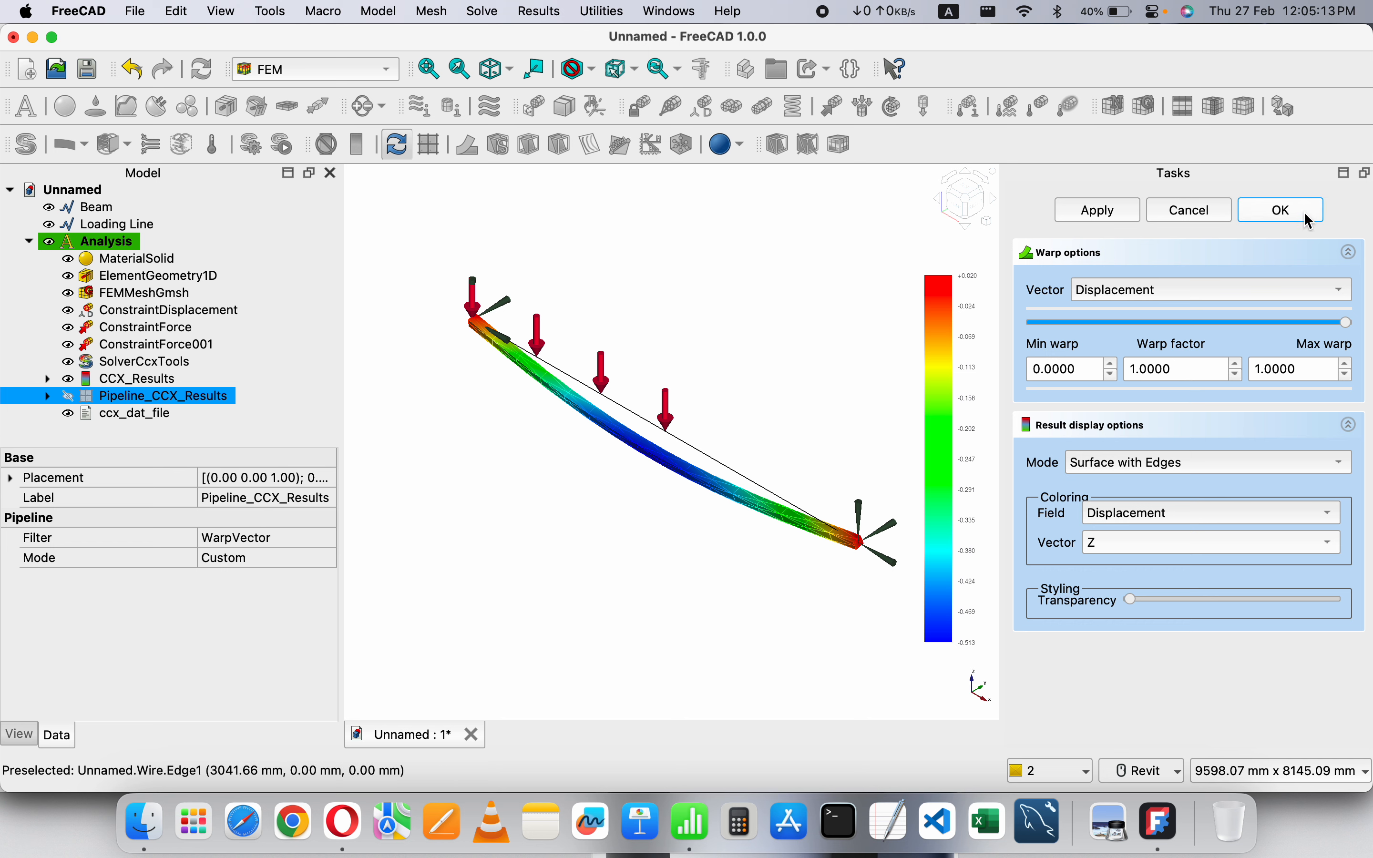
{"action": "left_click", "coordinate": [50, 397]}
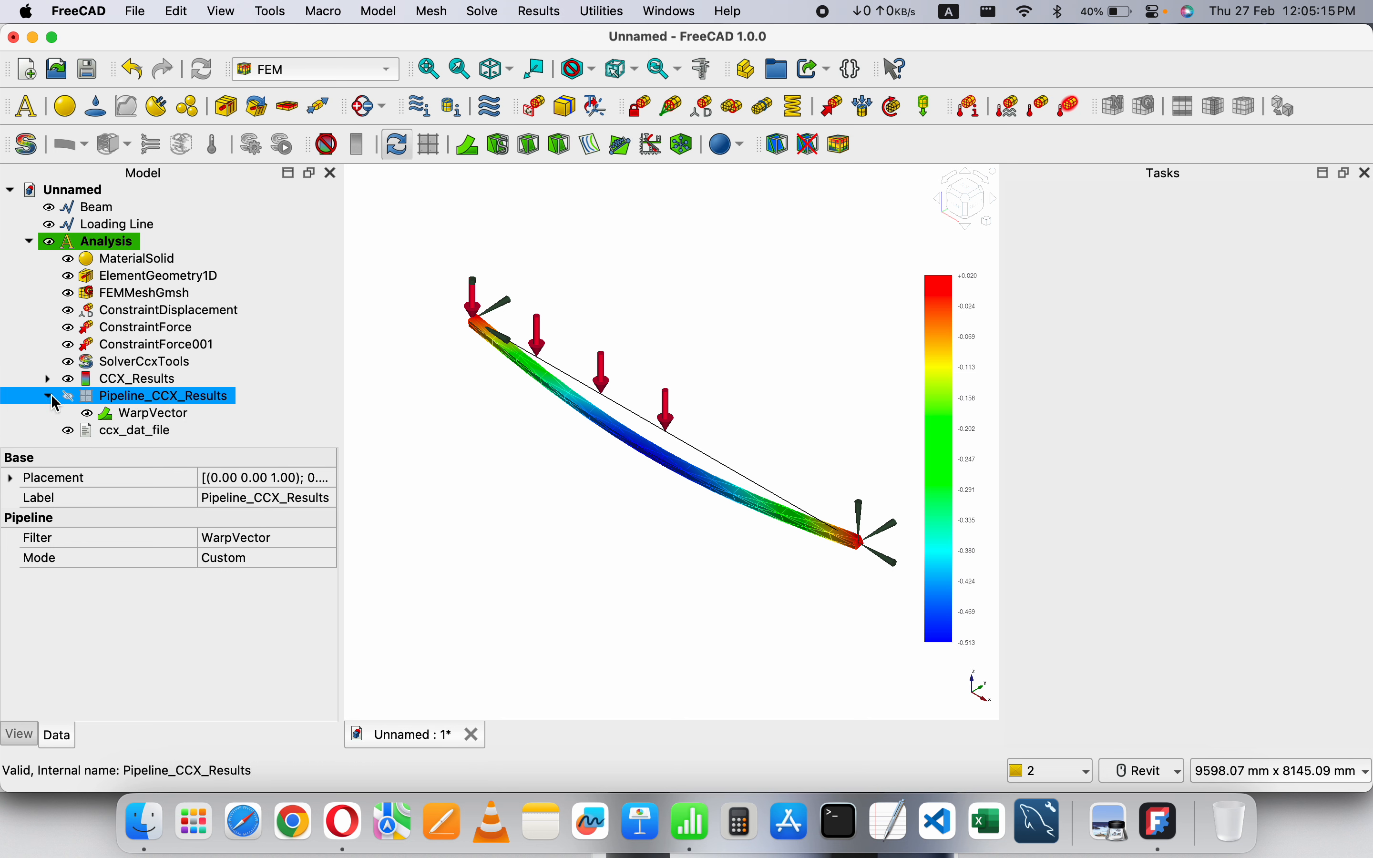
{"action": "left_click", "coordinate": [155, 417]}
{"action": "left_click", "coordinate": [154, 416]}
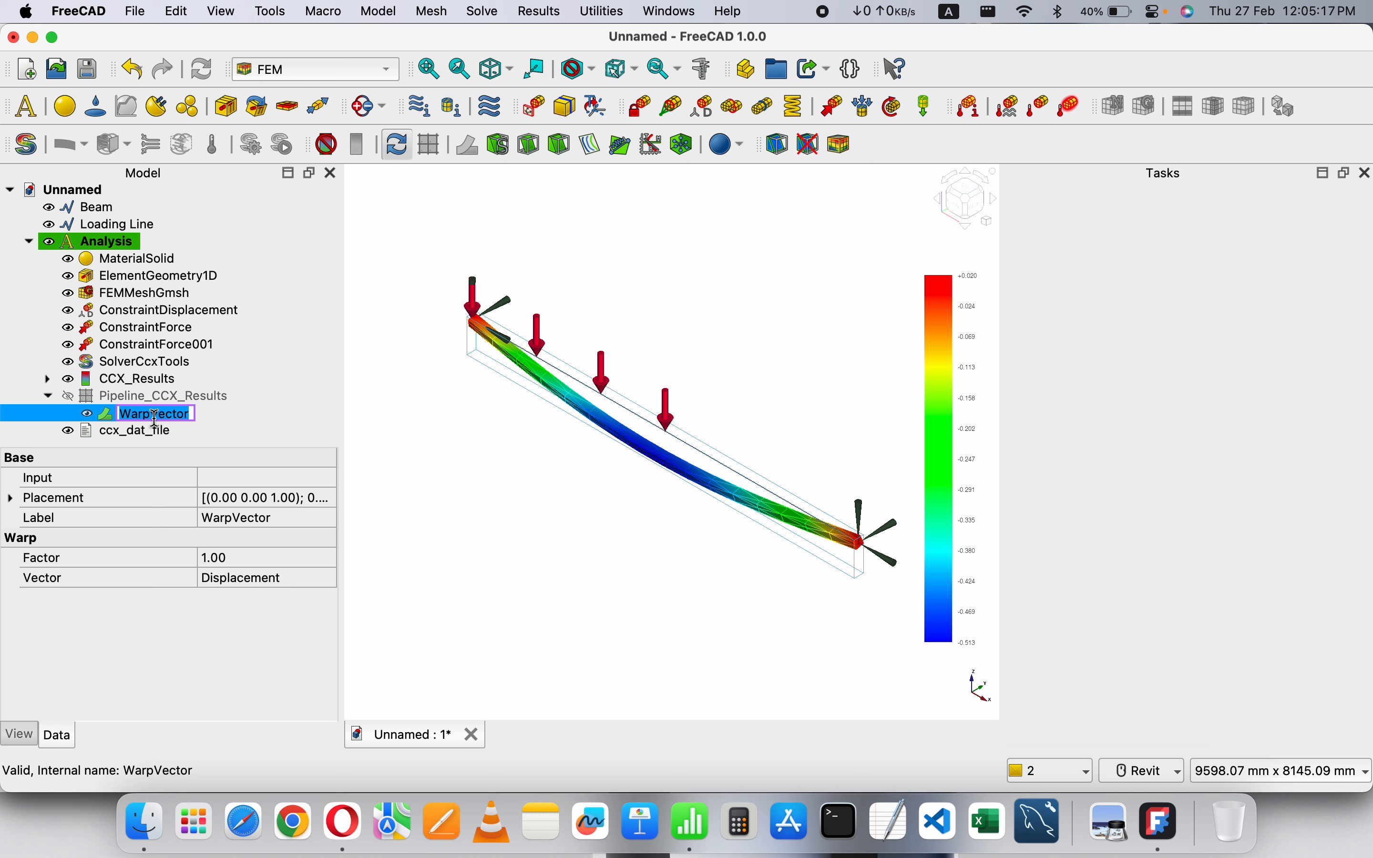
{"action": "type", "text": "fi"}
{"action": "type", "text": "splacement"}
{"action": "key", "text": "Return"}
- Add a second warp filter to Pipeline_CCX_Results with warp factor 0 and color it by the Stress xx component field
{"action": "left_click", "coordinate": [162, 396]}
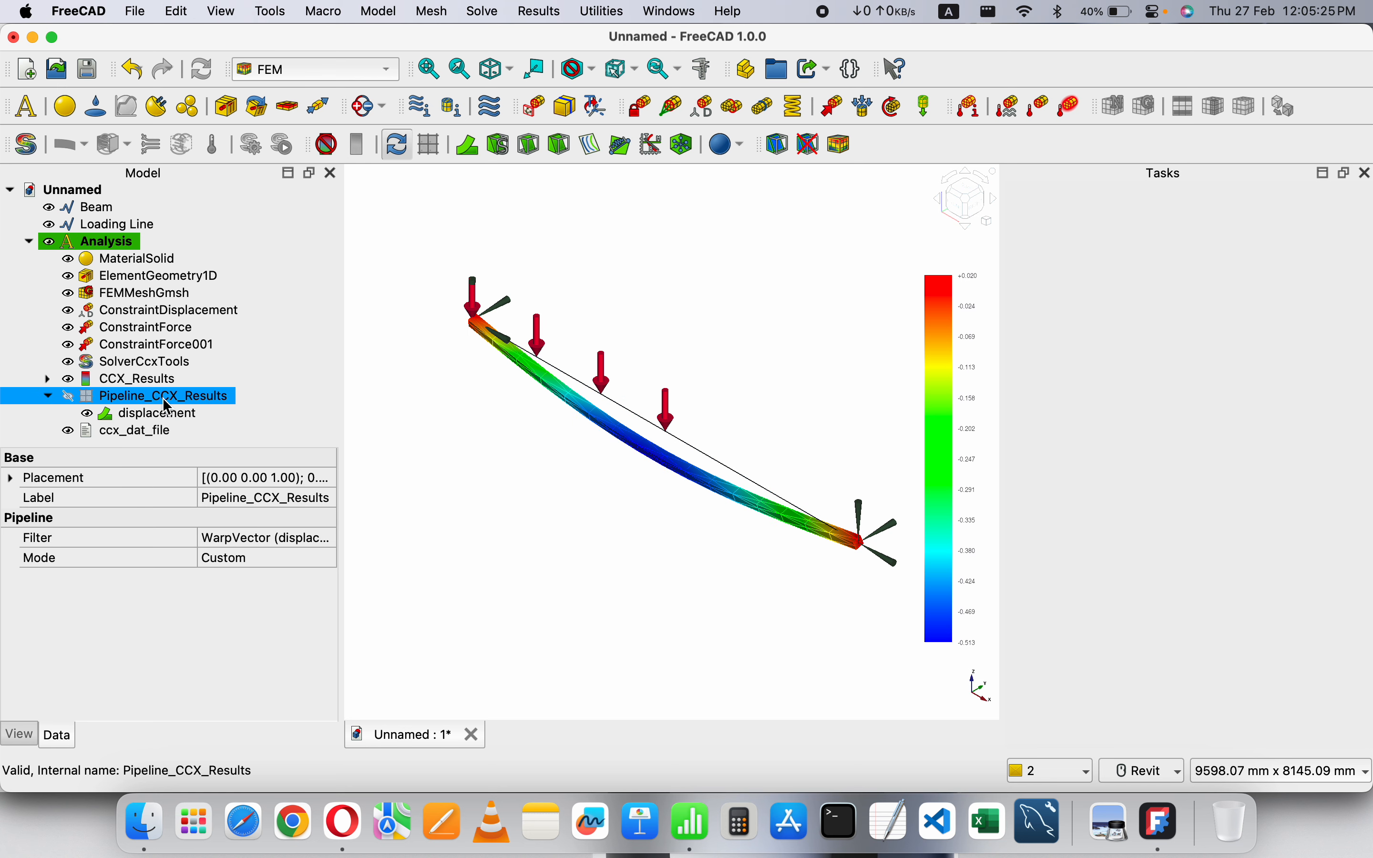
{"action": "left_click", "coordinate": [469, 145]}
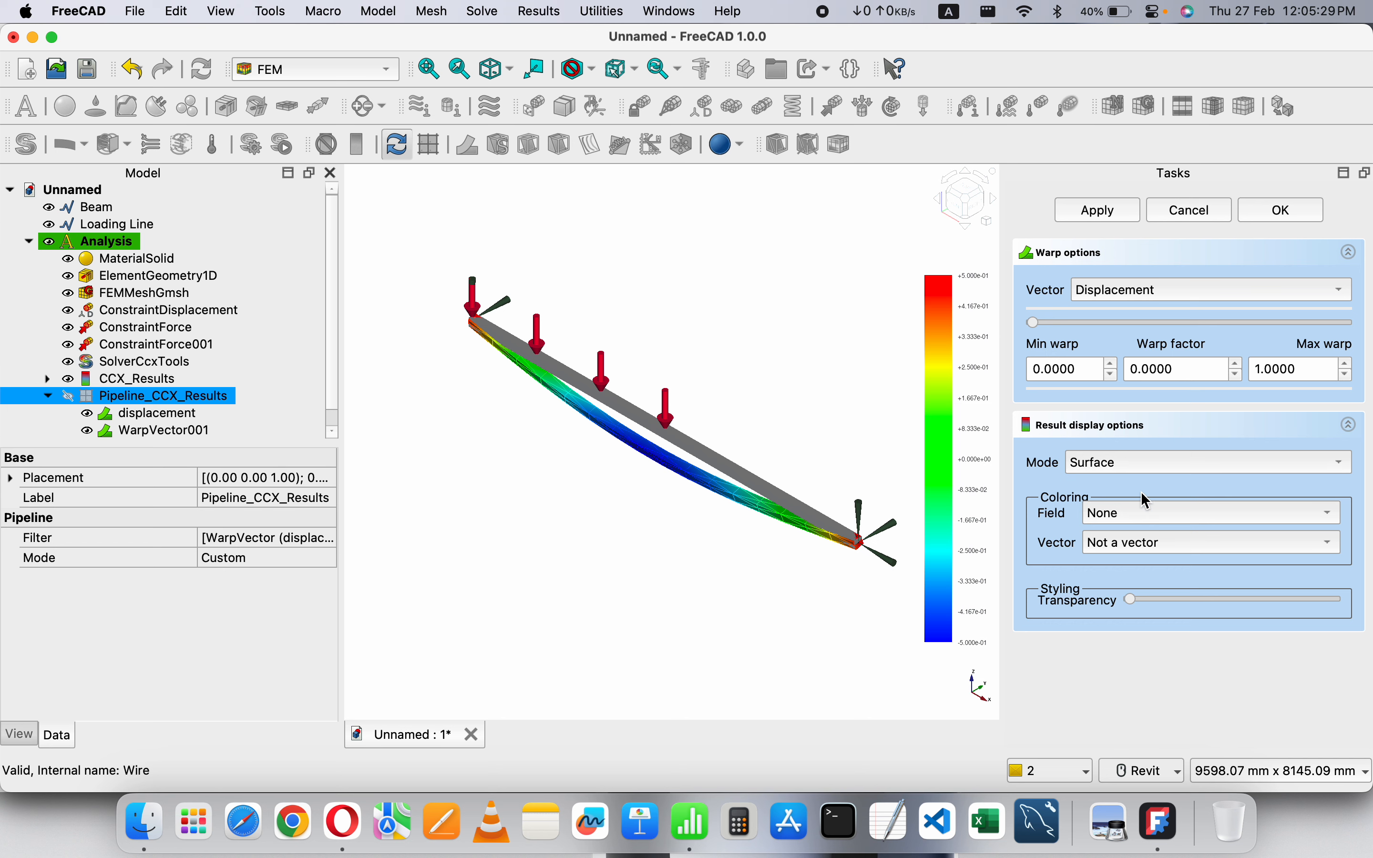
{"action": "left_click", "coordinate": [1126, 519]}
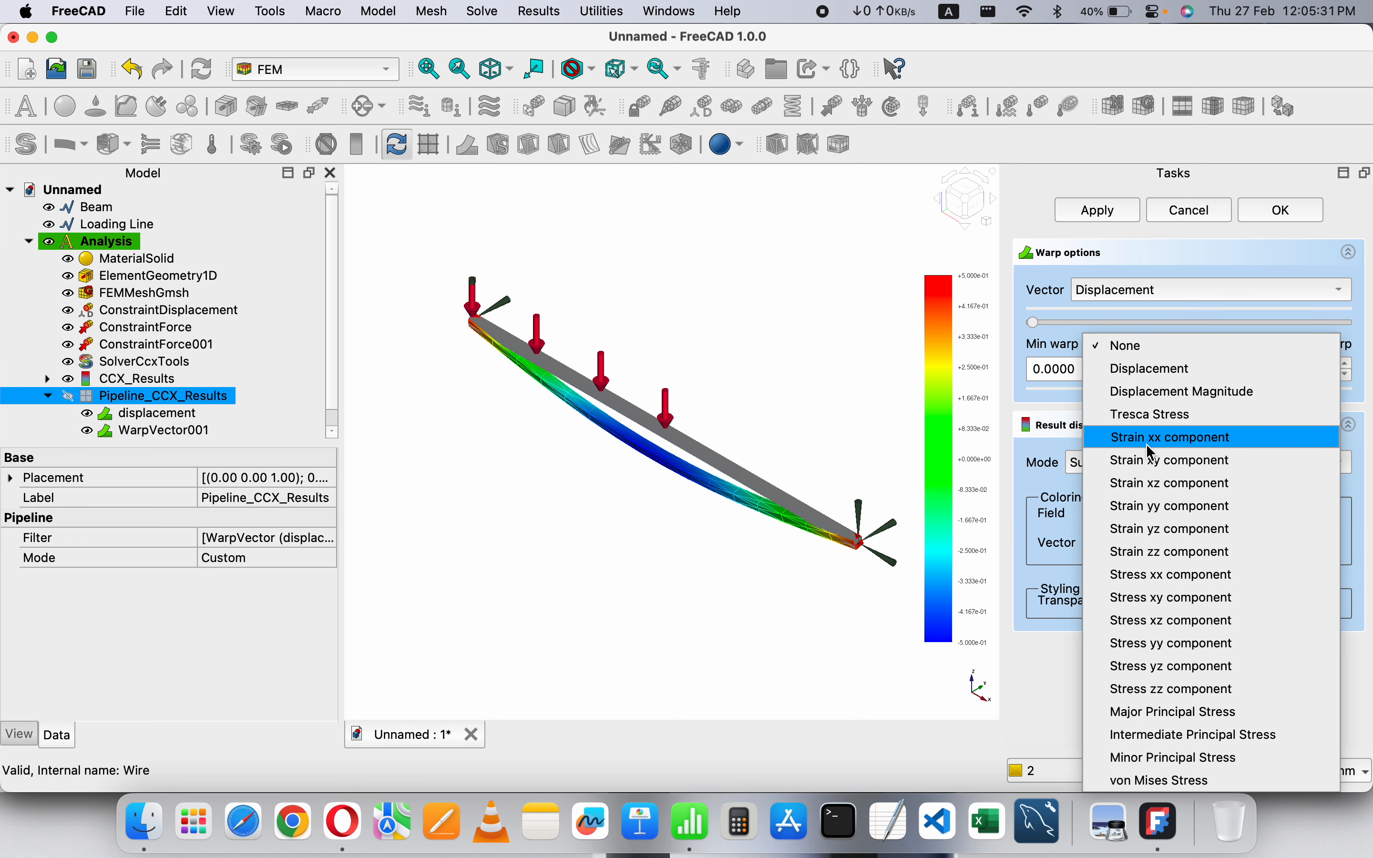
{"action": "left_click", "coordinate": [1183, 583]}
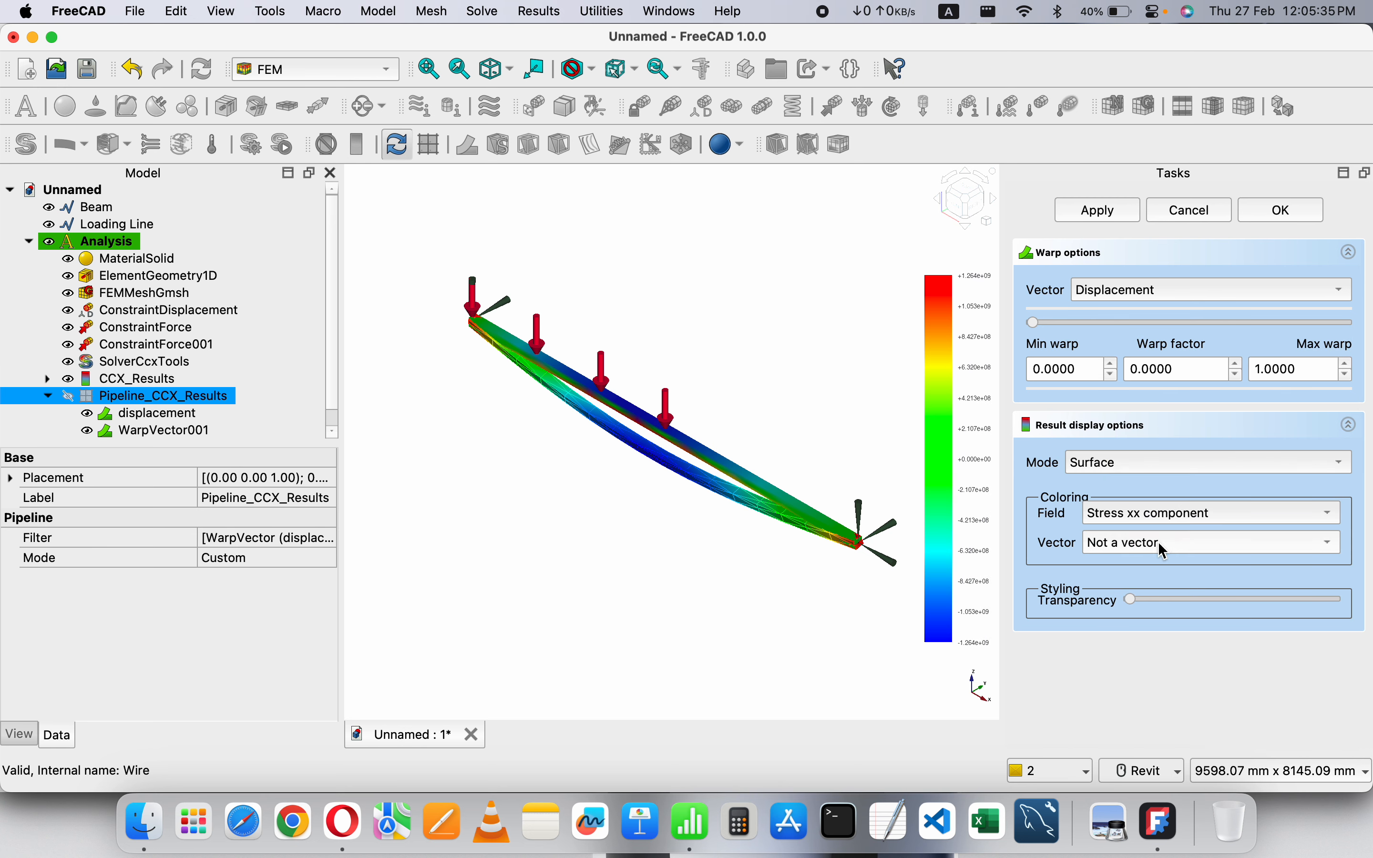
{"action": "left_click", "coordinate": [1165, 550]}
{"action": "left_click", "coordinate": [1163, 546]}
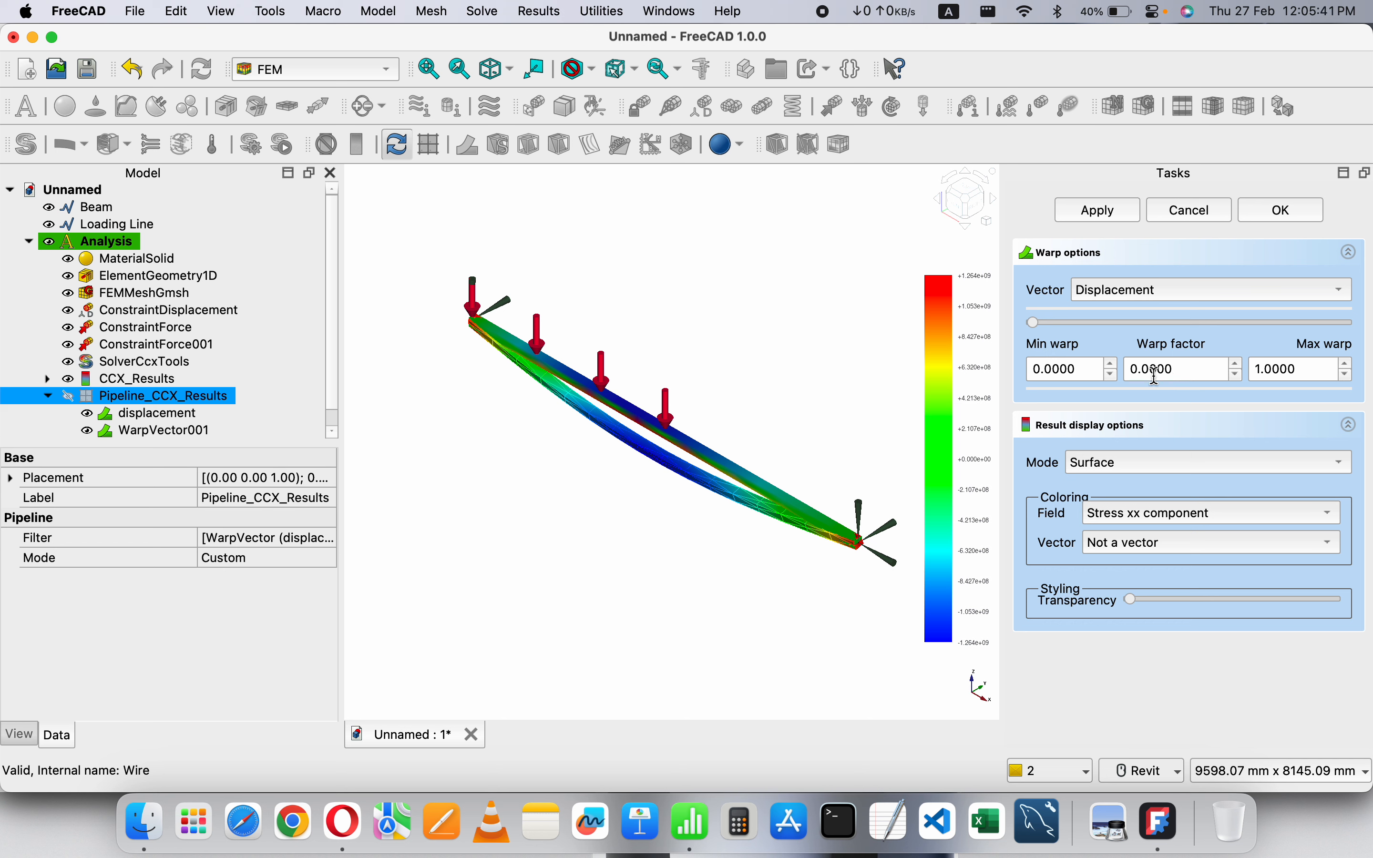
{"action": "left_click", "coordinate": [1239, 367]}
{"action": "left_click", "coordinate": [1238, 375]}
- Hide the displacement result and show the Stress xx result of the beam in front view
{"action": "left_click", "coordinate": [89, 421]}
{"action": "left_click", "coordinate": [119, 432]}
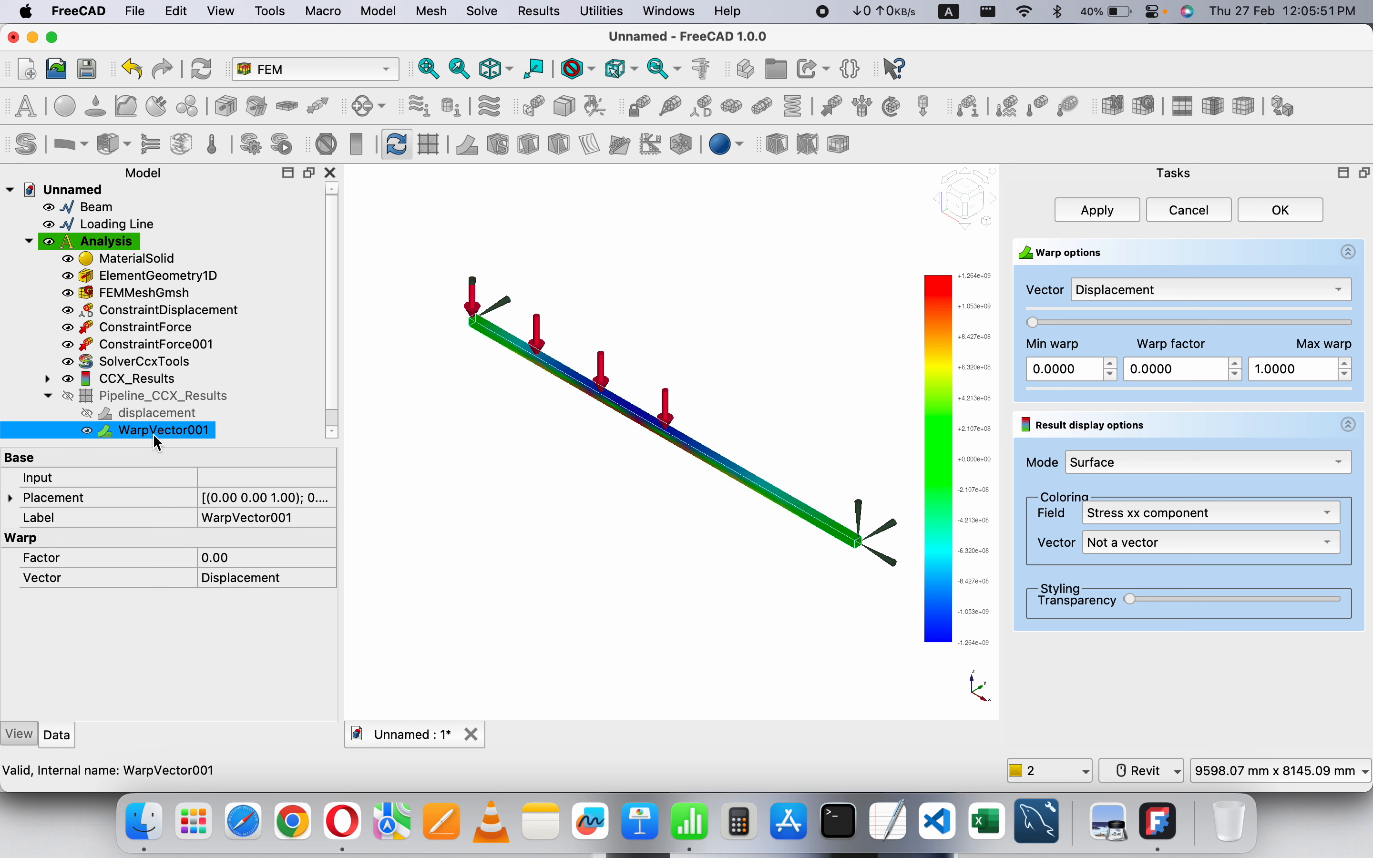
{"action": "left_click", "coordinate": [959, 213]}
{"action": "scroll", "coordinate": [620, 430], "scroll_direction": "up", "scroll_amount": 3}
{"action": "scroll", "coordinate": [560, 439], "scroll_direction": "down", "scroll_amount": 4}
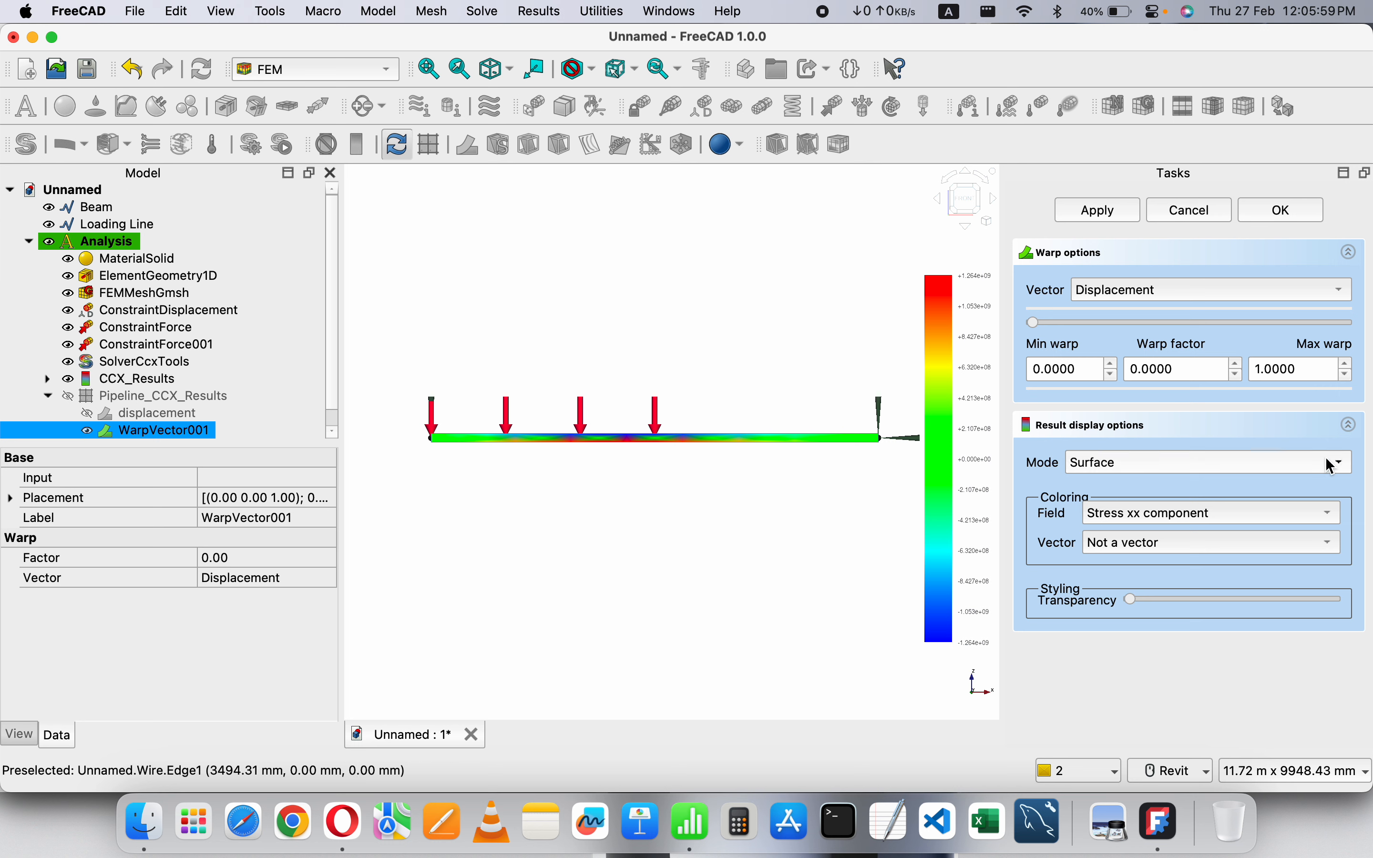
- Try a warp factor of 1 on the Stress xx filter, set it back to 0 and accept the filter
{"action": "left_click", "coordinate": [1133, 289]}
{"action": "left_click", "coordinate": [1226, 370]}
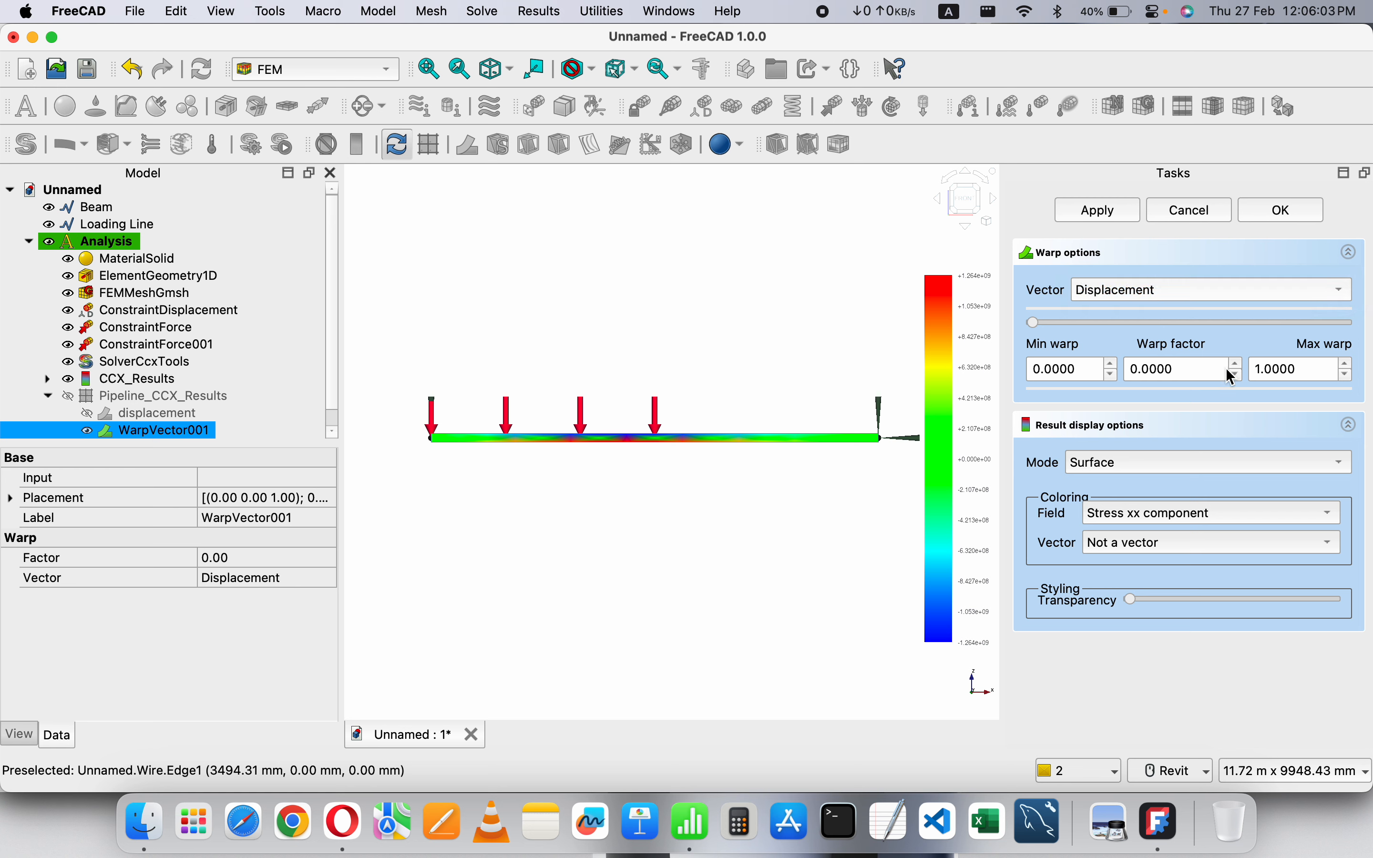
{"action": "left_click", "coordinate": [1238, 366]}
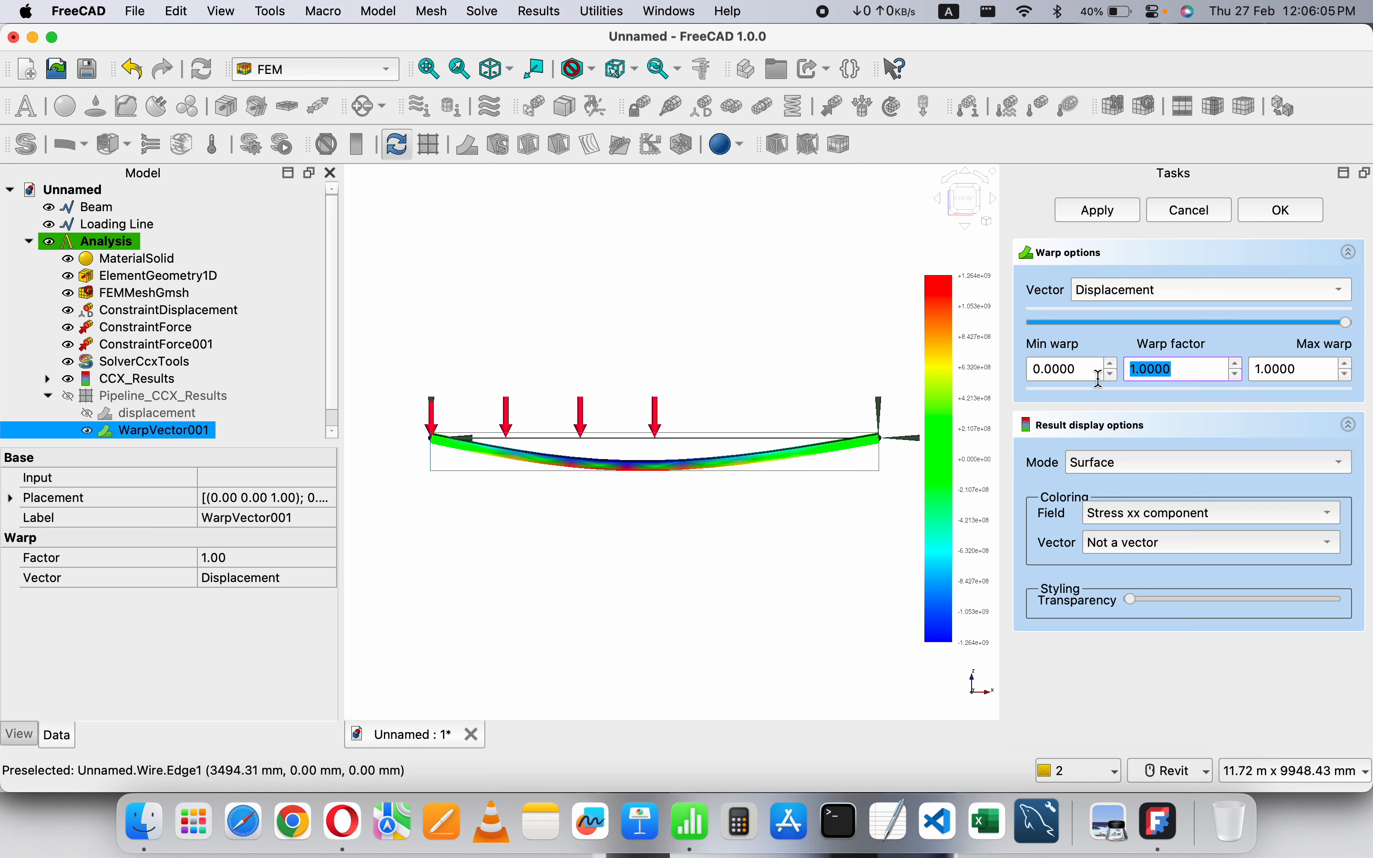
{"action": "left_click", "coordinate": [1238, 377]}
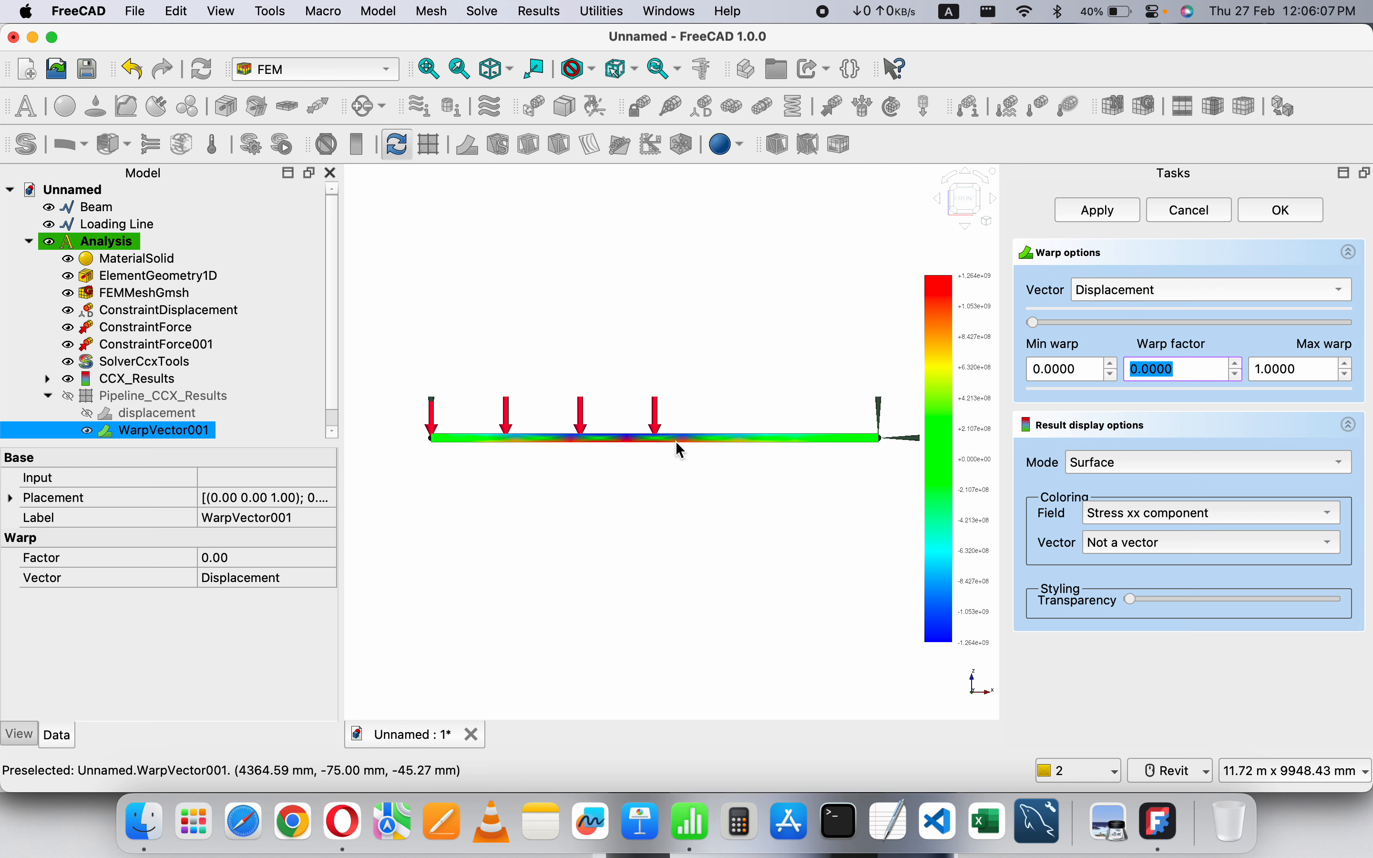
{"action": "left_click", "coordinate": [1197, 386]}
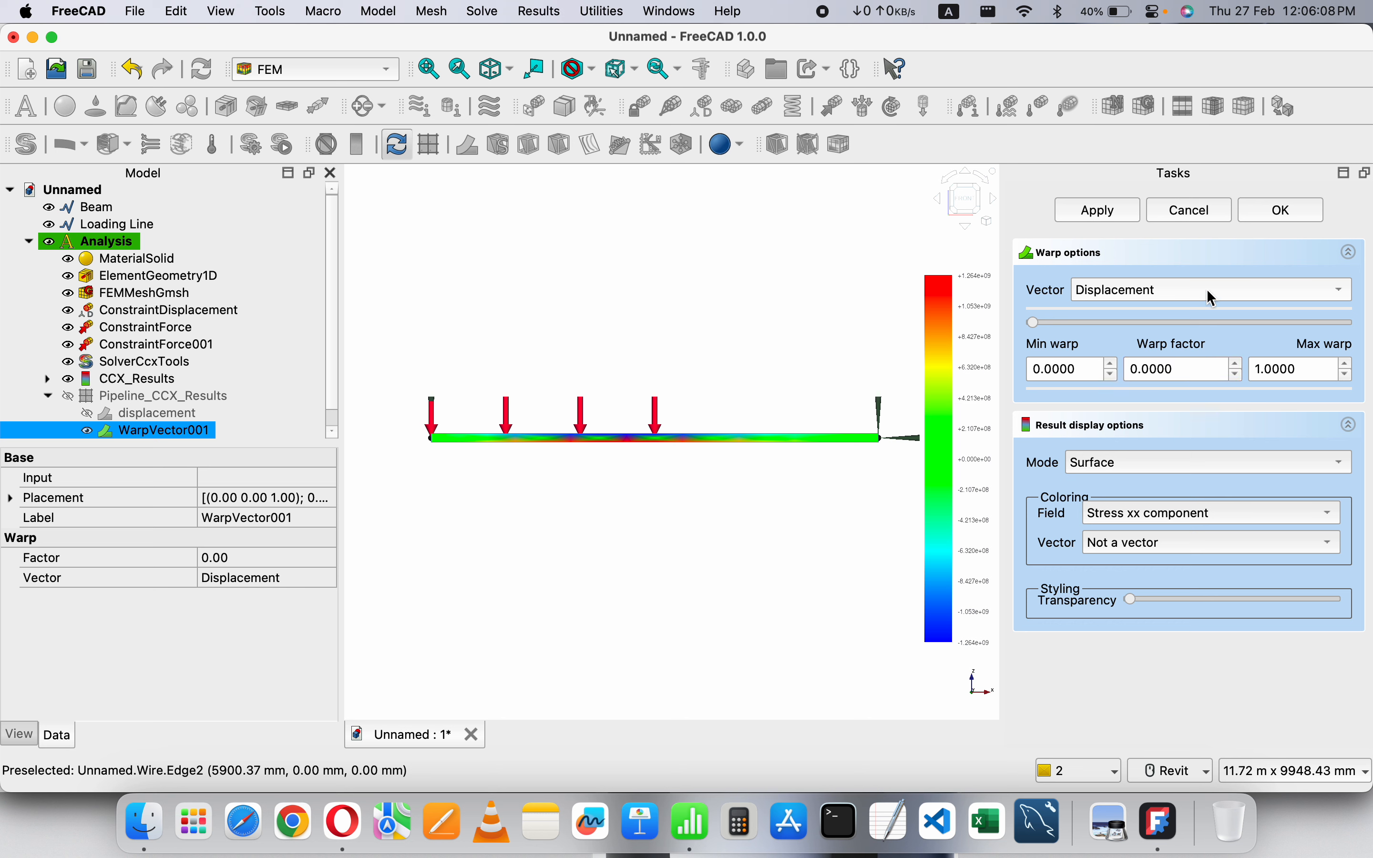
{"action": "left_click", "coordinate": [1287, 207]}
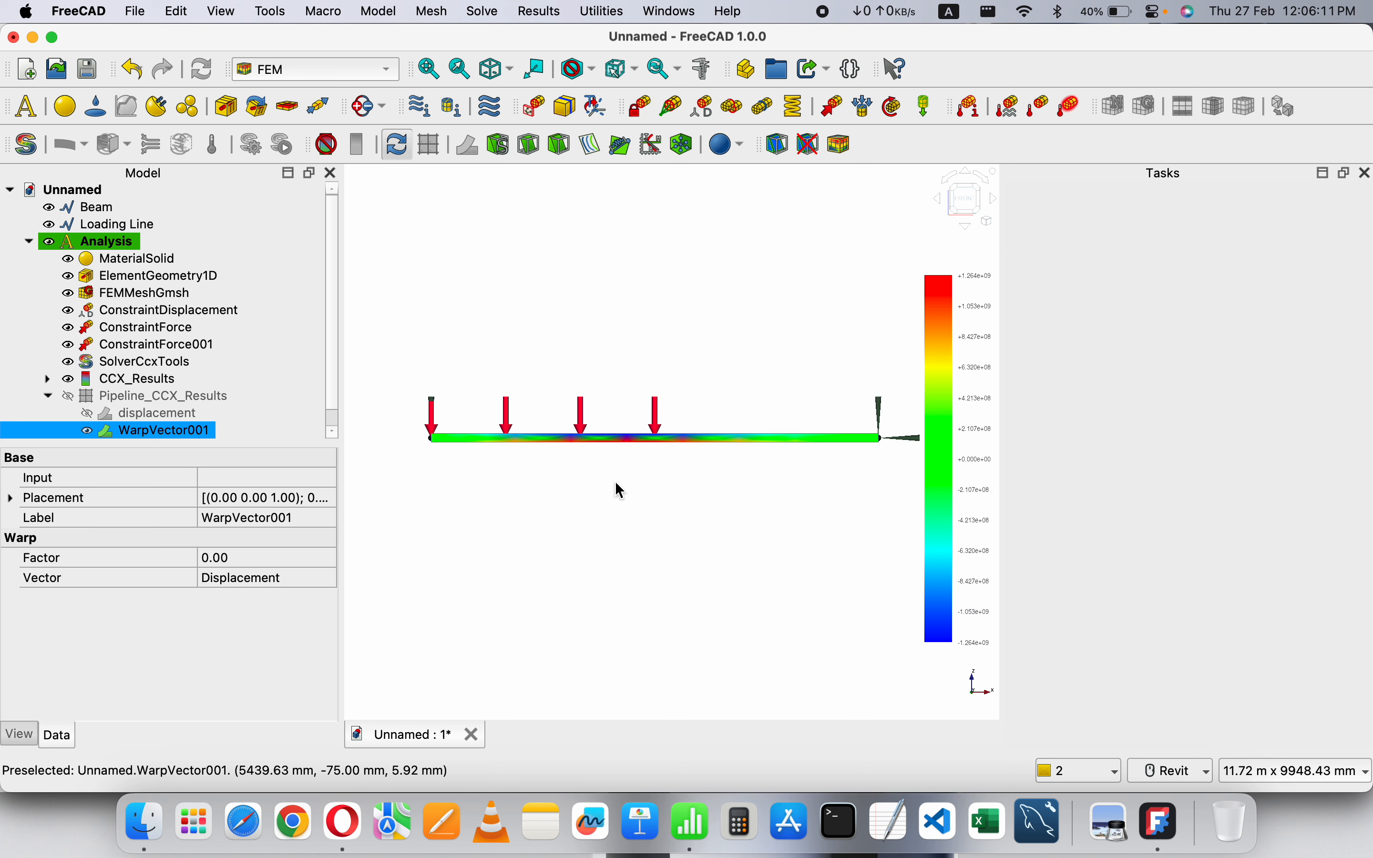
- Examine the Stress xx color distribution along the beam's length and across its depth near the load arrows
{"action": "scroll", "coordinate": [606, 448], "scroll_direction": "up", "scroll_amount": 6}
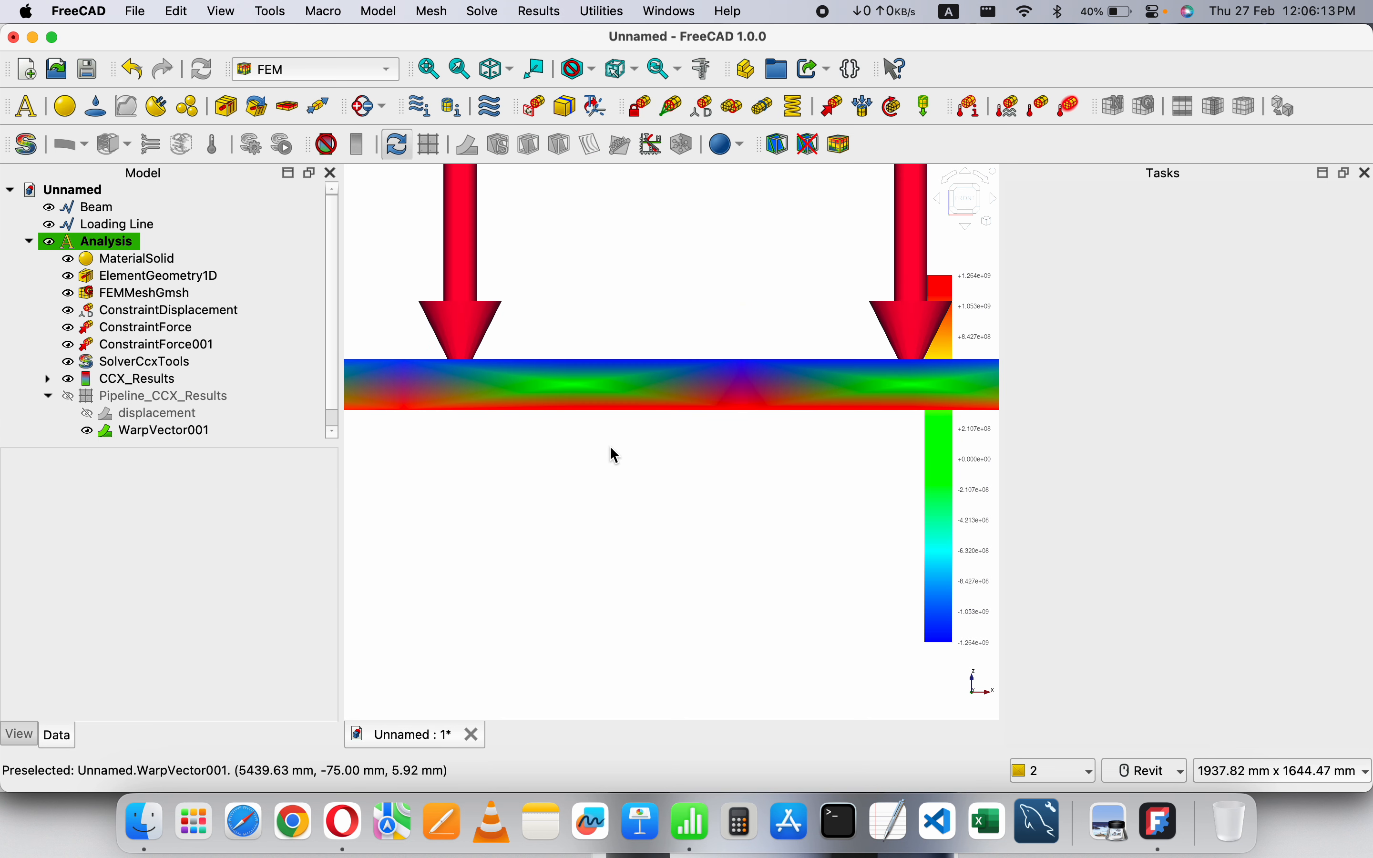
{"action": "scroll", "coordinate": [619, 477], "scroll_direction": "down", "scroll_amount": 3}
{"action": "scroll", "coordinate": [627, 506], "scroll_direction": "down", "scroll_amount": 4}
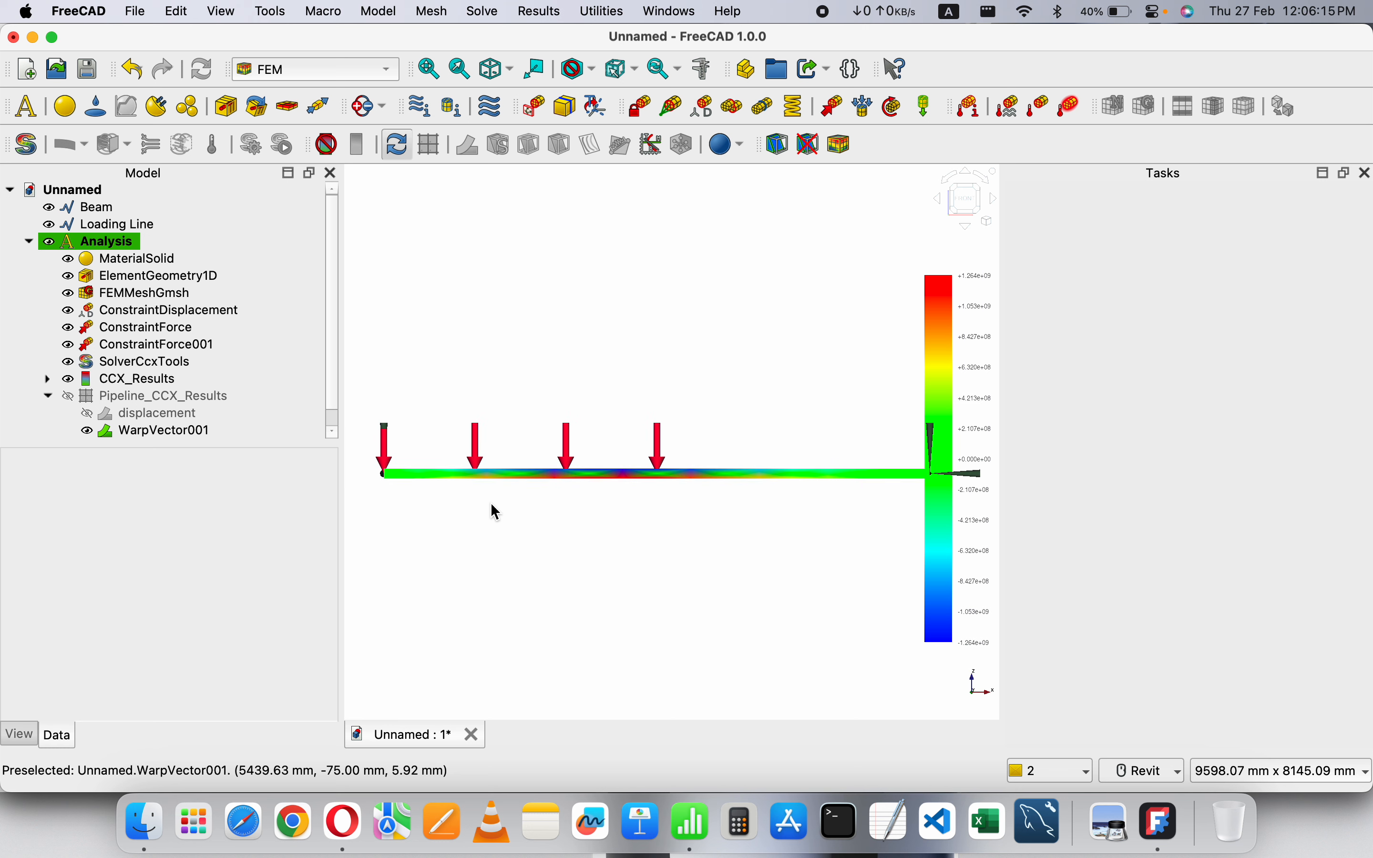
{"action": "scroll", "coordinate": [601, 463], "scroll_direction": "up", "scroll_amount": 3}
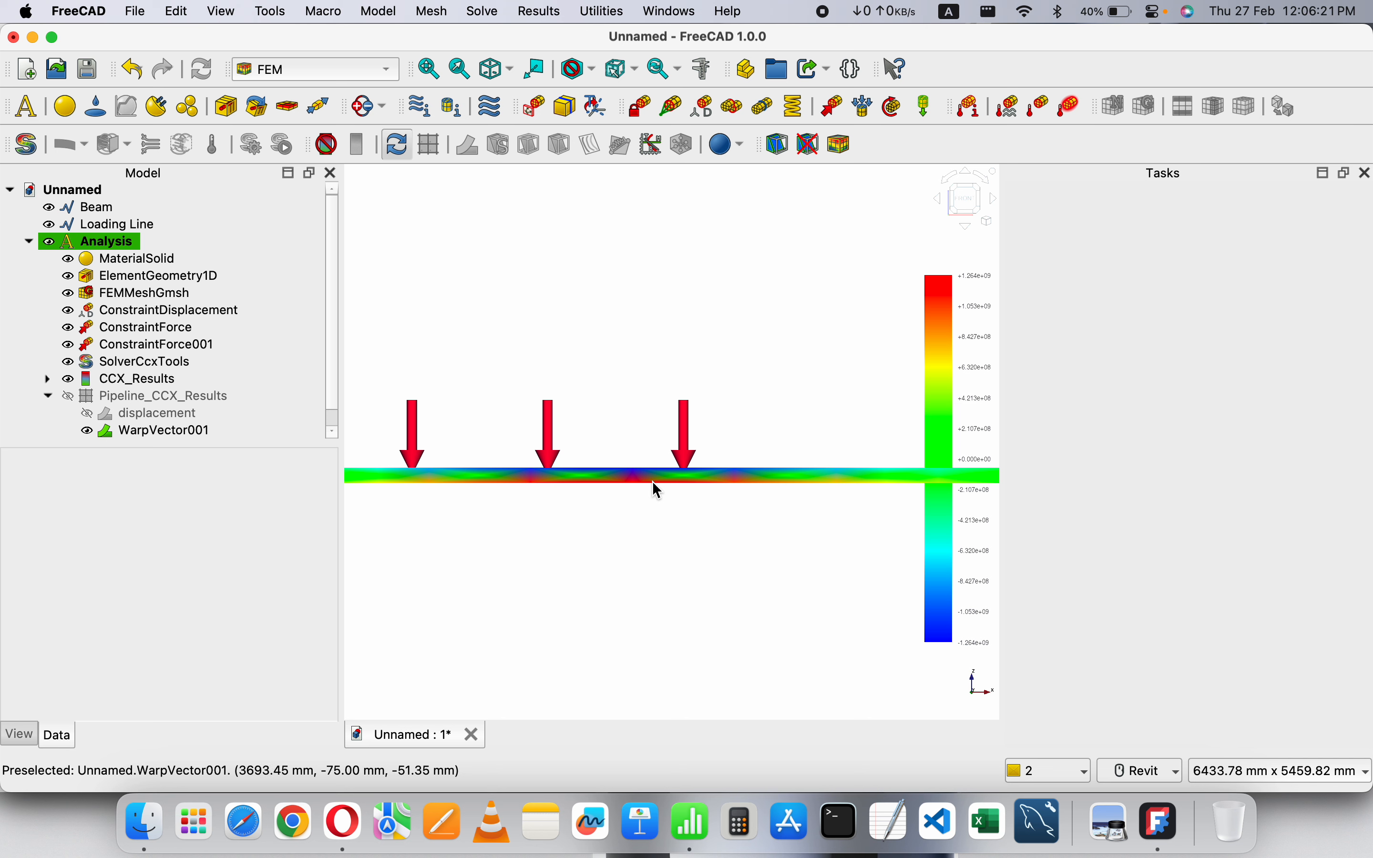
{"action": "scroll", "coordinate": [655, 481], "scroll_direction": "down", "scroll_amount": 3}
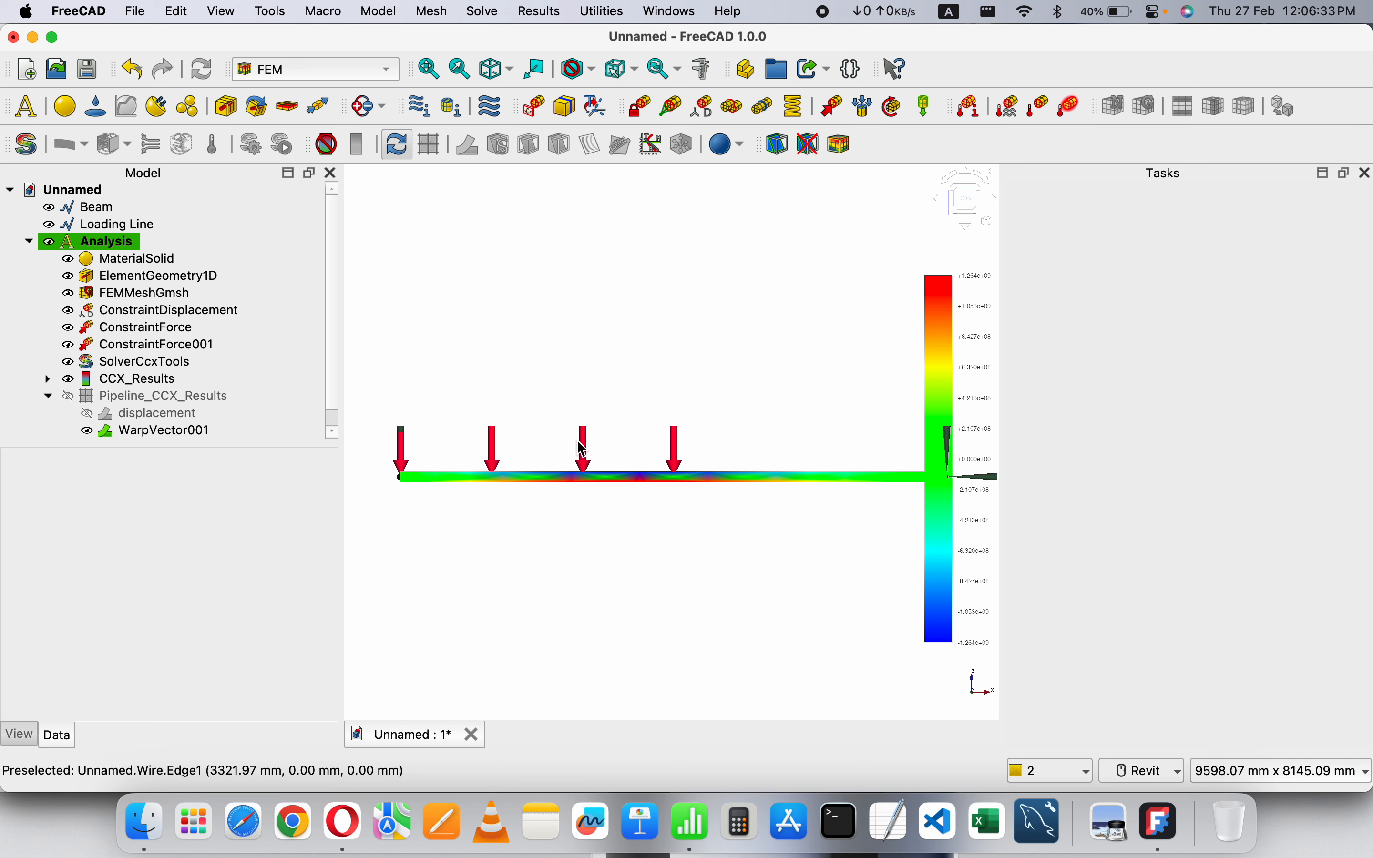
{"action": "scroll", "coordinate": [632, 503], "scroll_direction": "down", "scroll_amount": 2}
{"action": "scroll", "coordinate": [545, 469], "scroll_direction": "up", "scroll_amount": 3}
{"action": "scroll", "coordinate": [641, 498], "scroll_direction": "down", "scroll_amount": 2}
{"action": "scroll", "coordinate": [641, 499], "scroll_direction": "down", "scroll_amount": 1}
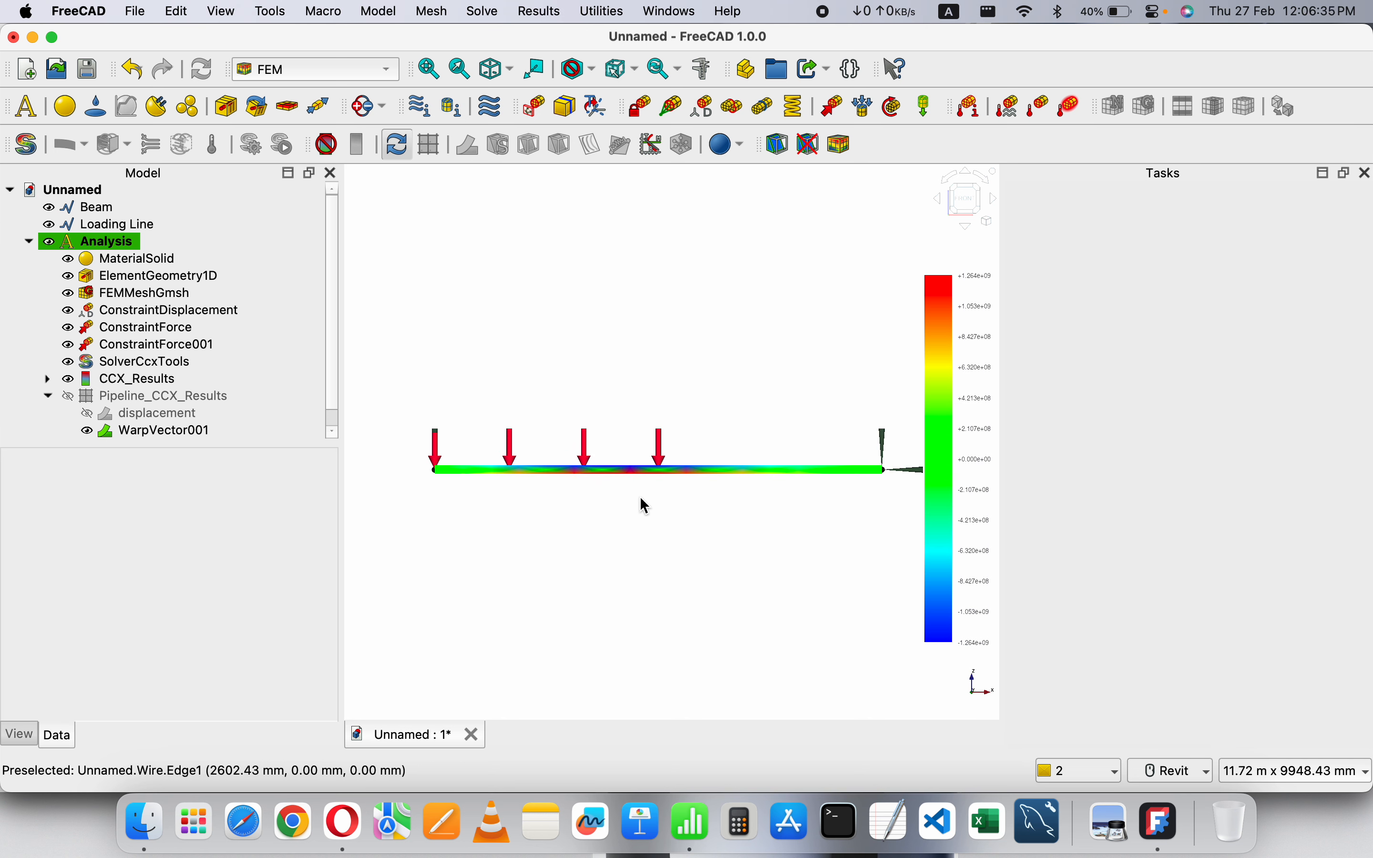
{"action": "scroll", "coordinate": [543, 459], "scroll_direction": "up", "scroll_amount": 1}
{"action": "scroll", "coordinate": [610, 518], "scroll_direction": "down", "scroll_amount": 1}
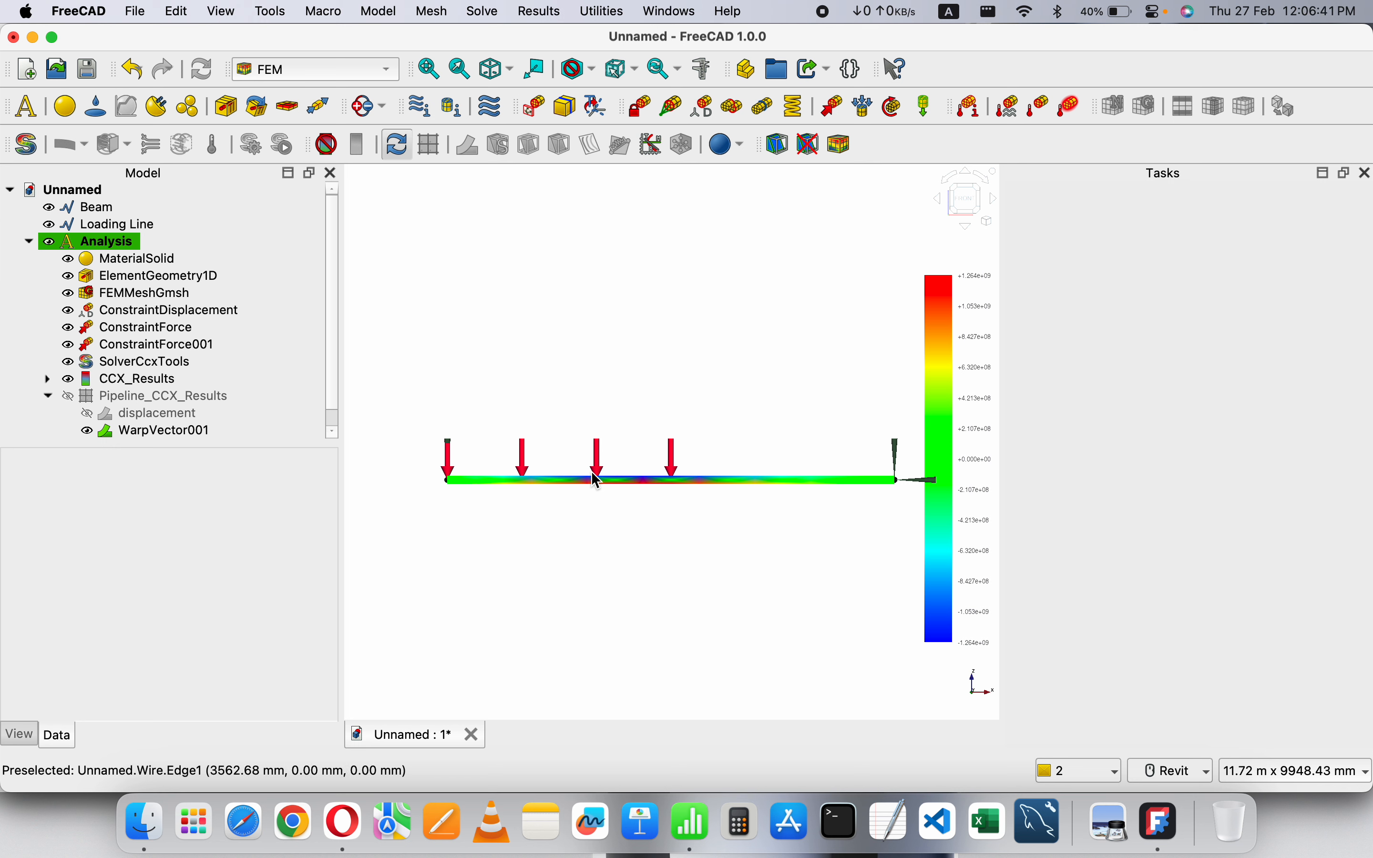
{"action": "scroll", "coordinate": [570, 483], "scroll_direction": "up", "scroll_amount": 3}
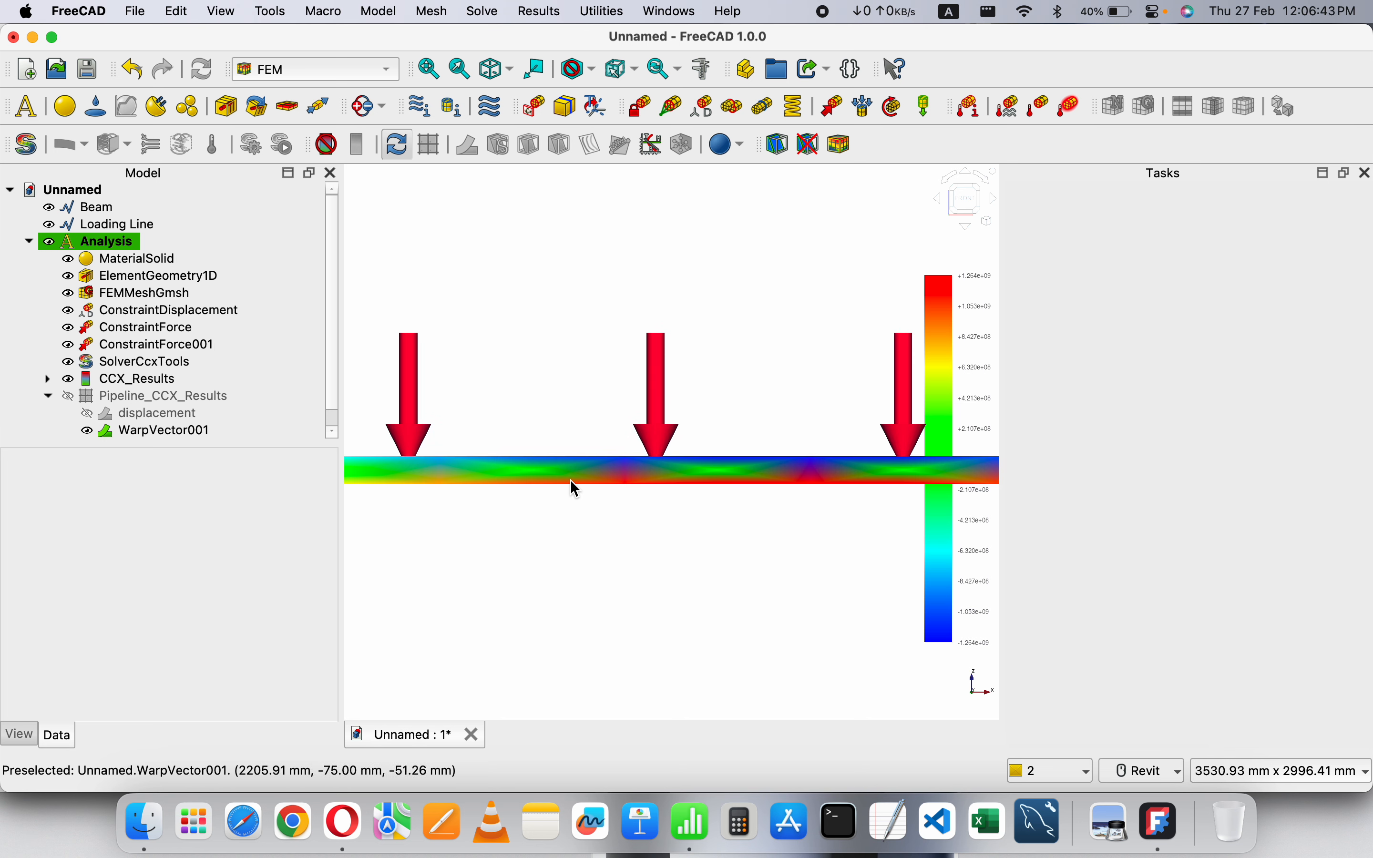
{"action": "scroll", "coordinate": [730, 477], "scroll_direction": "down", "scroll_amount": 2}
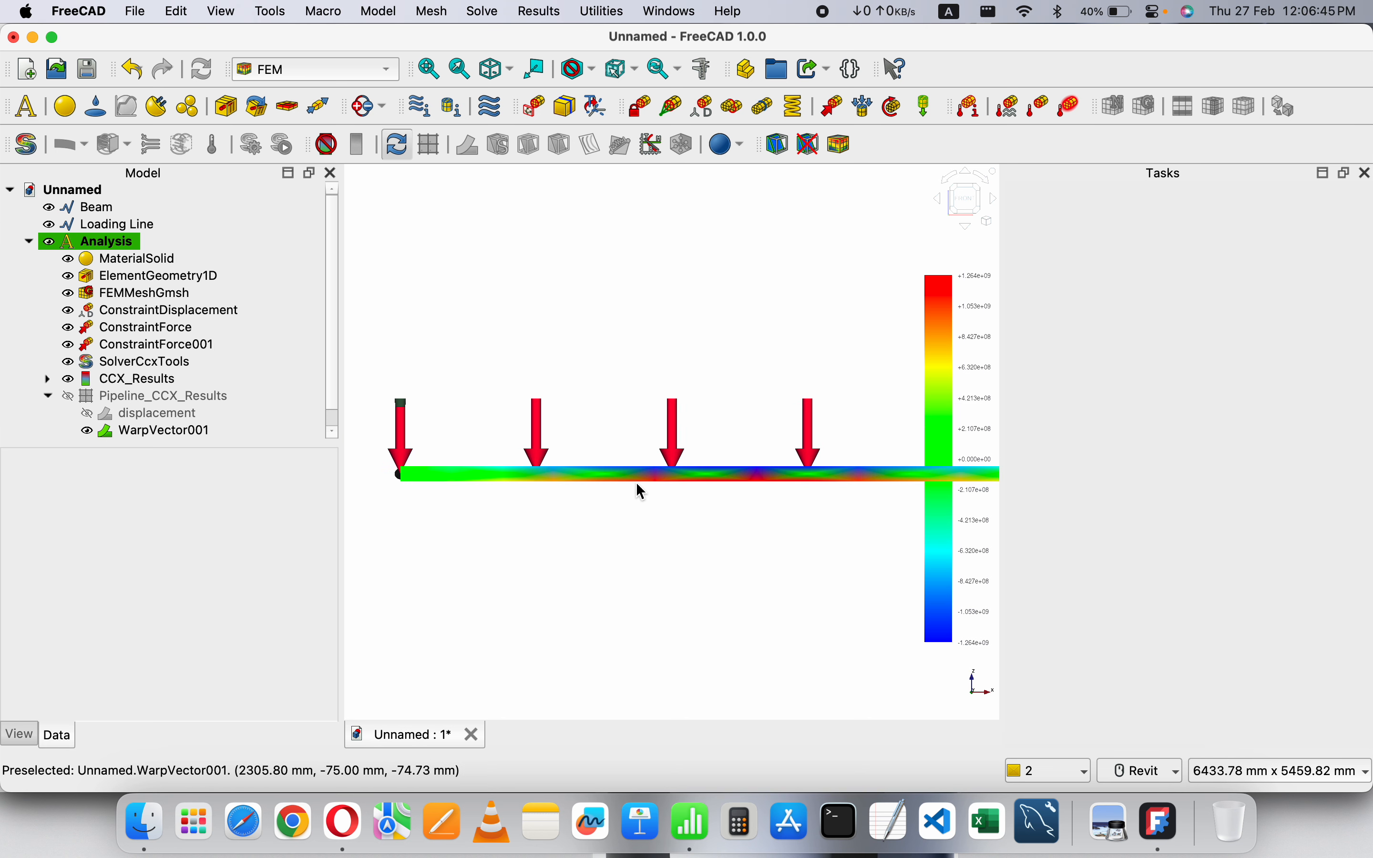
{"action": "scroll", "coordinate": [643, 492], "scroll_direction": "down", "scroll_amount": 4}
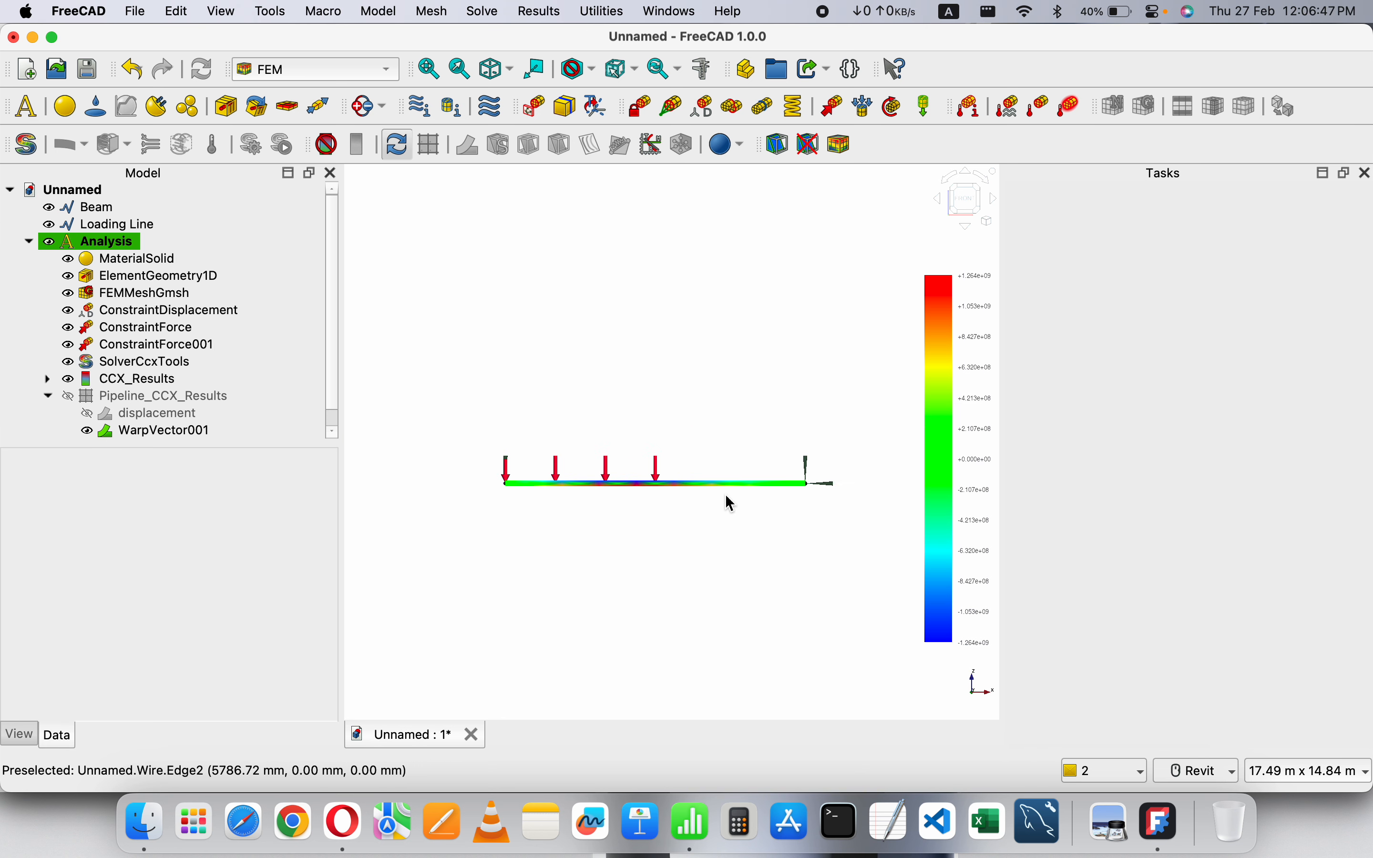
- Rename WarpVector001 as "bending stress" and hide it
{"action": "left_click", "coordinate": [172, 433]}
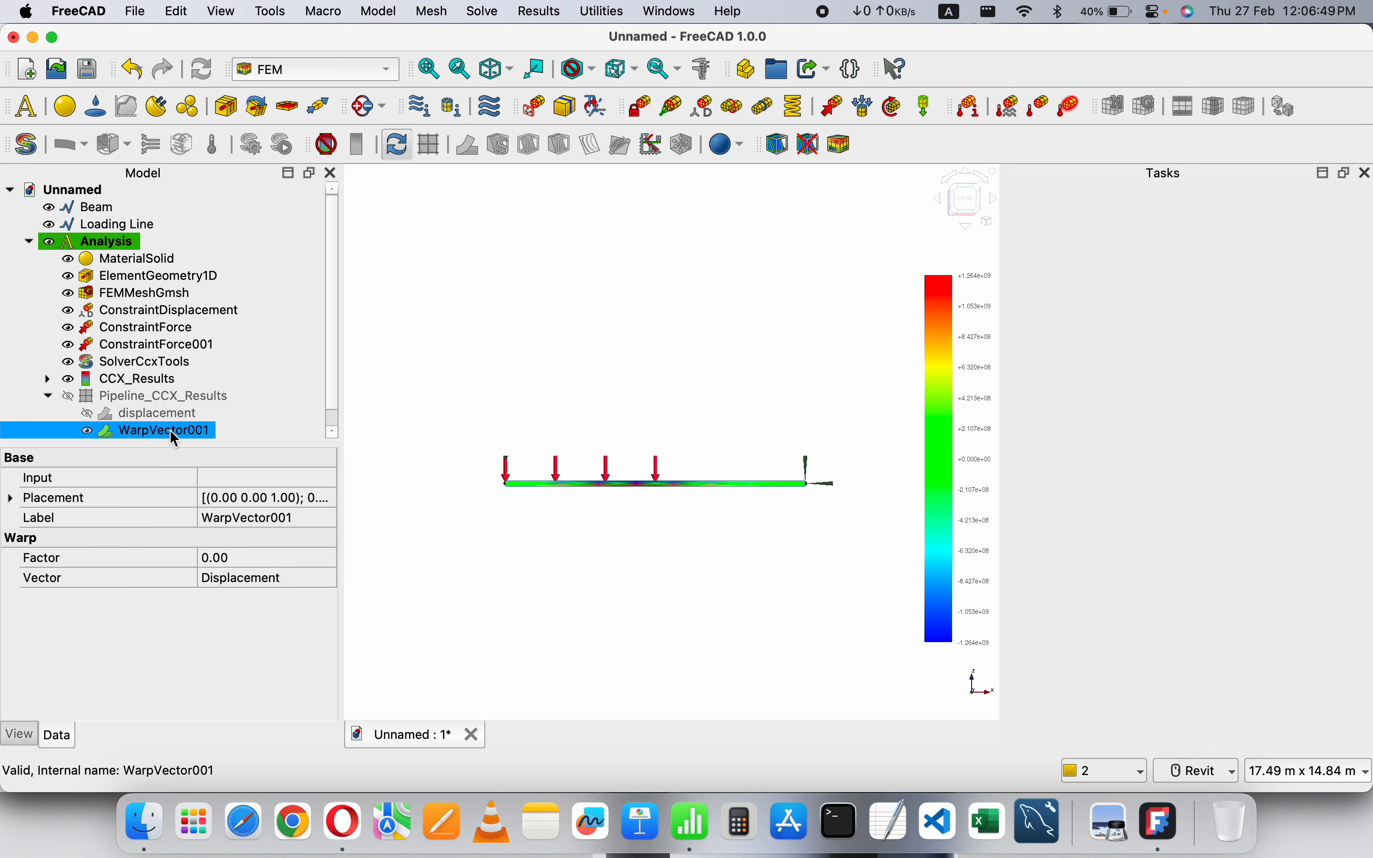
{"action": "left_click", "coordinate": [170, 430]}
{"action": "type", "text": "bending stress"}
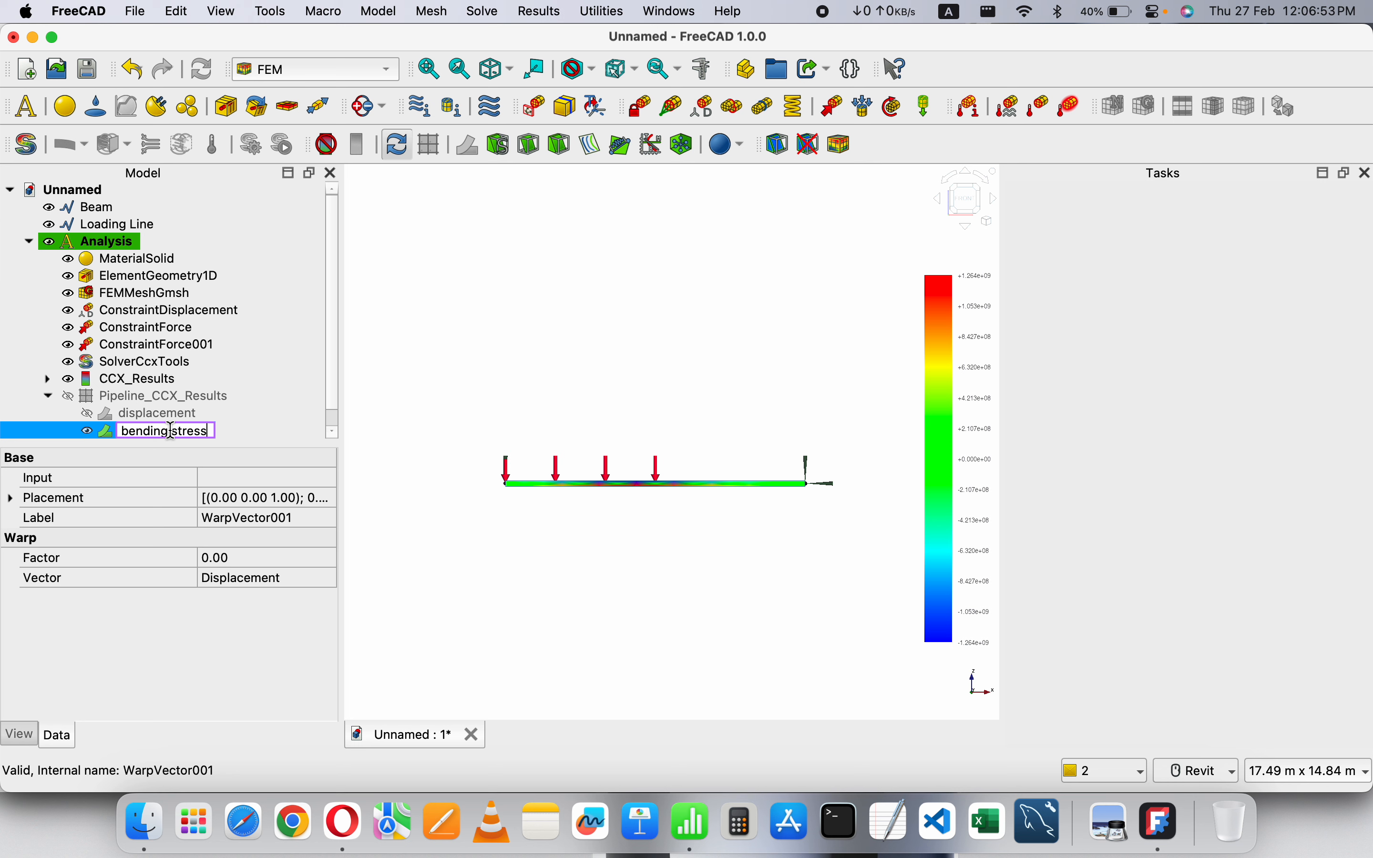
{"action": "key", "text": "Return"}
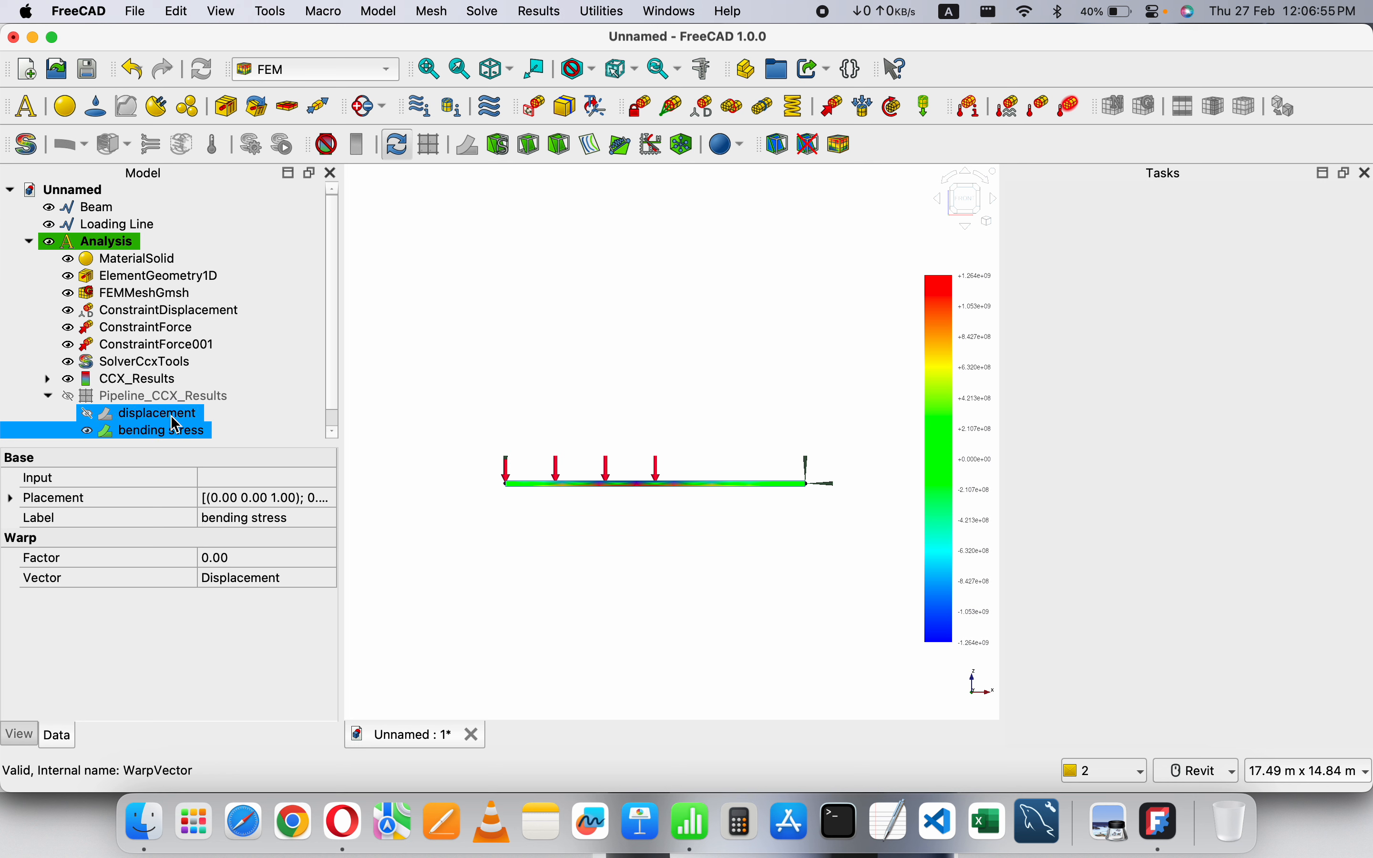
{"action": "left_click", "coordinate": [91, 432]}
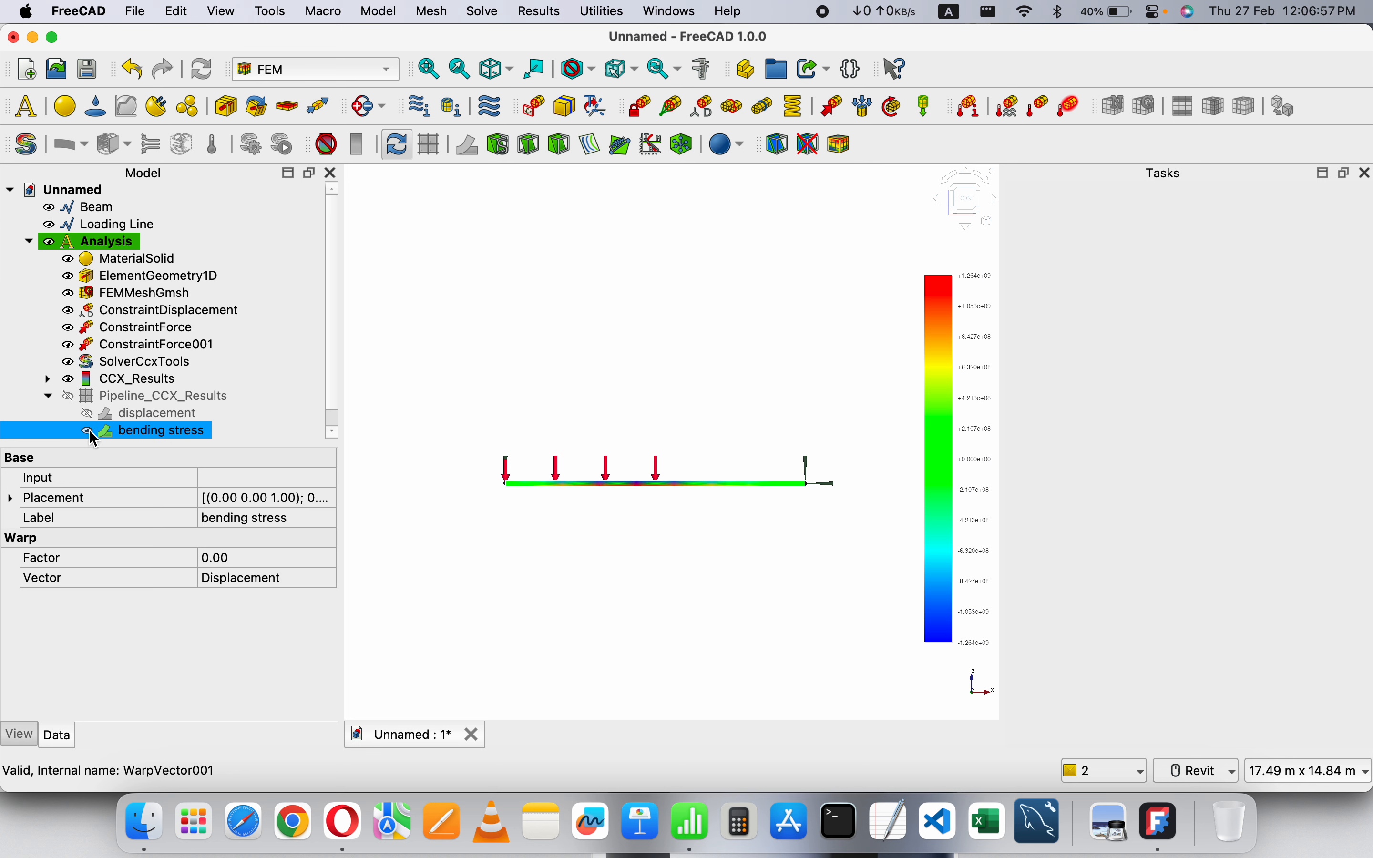
{"action": "left_click", "coordinate": [89, 432]}
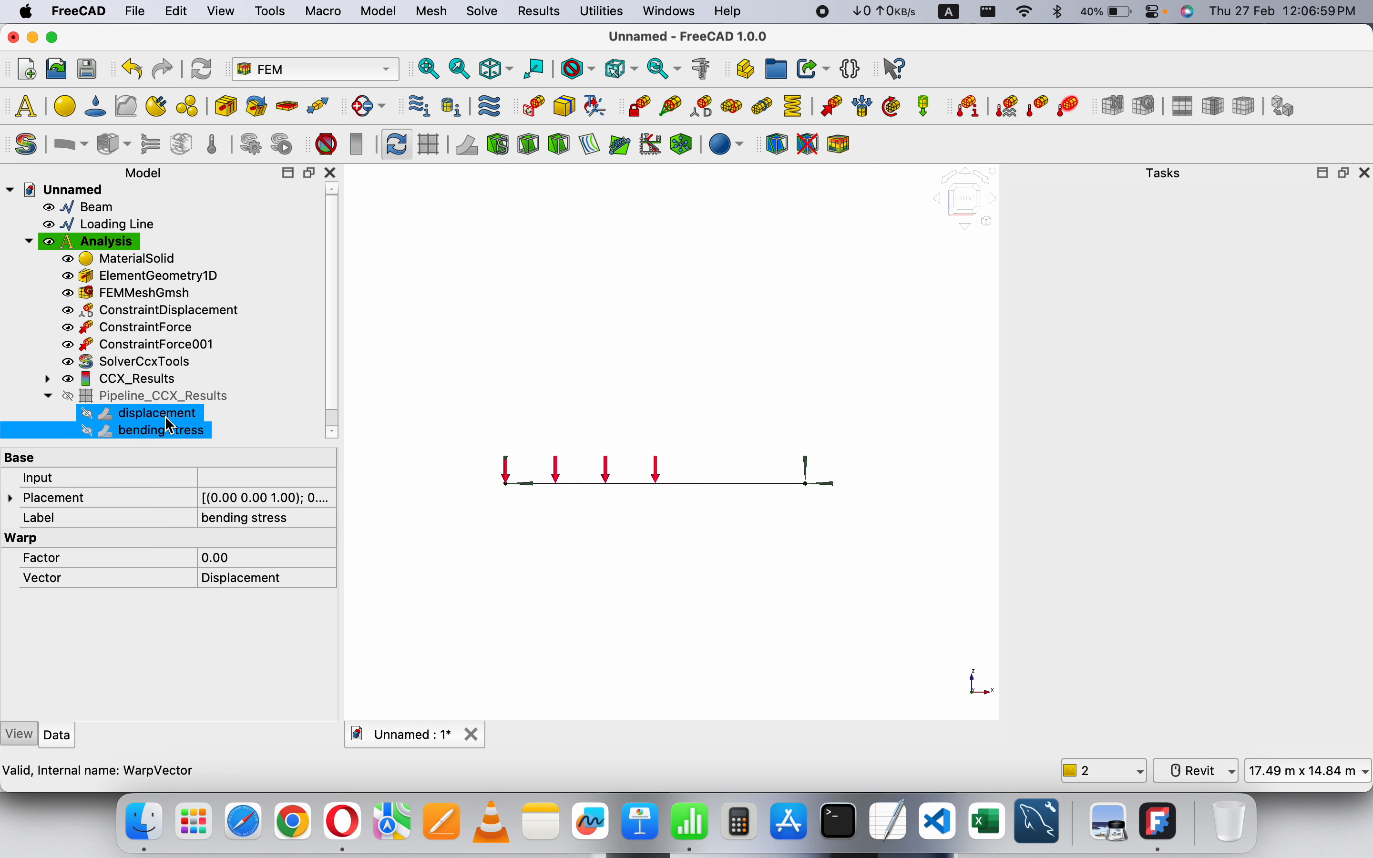
- Add a third warp filter to Pipeline_CCX_Results in Surface mode, colored by the Stress xz component field, and accept it
{"action": "left_click", "coordinate": [159, 397]}
{"action": "left_click", "coordinate": [467, 148]}
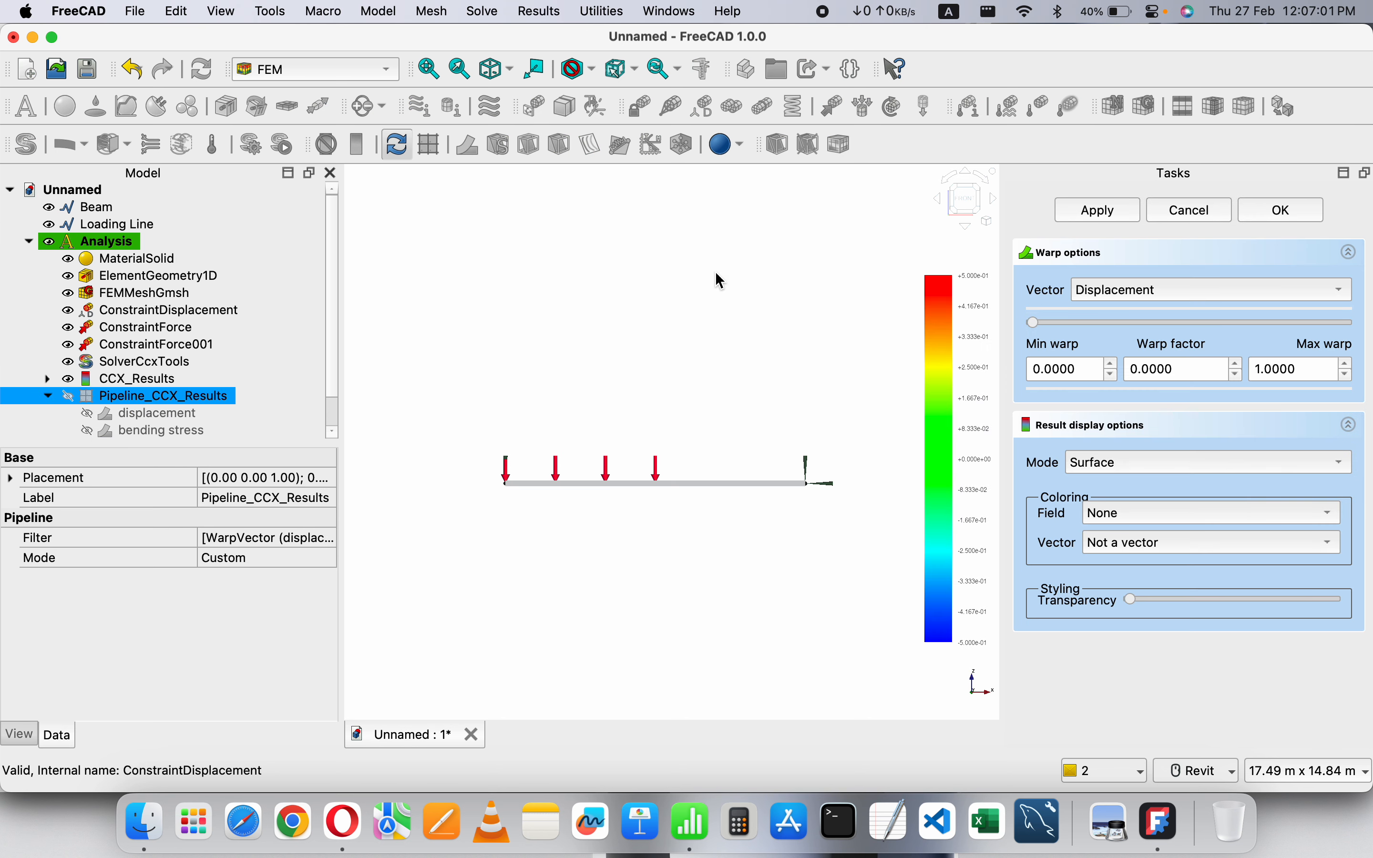
{"action": "left_click", "coordinate": [1140, 463]}
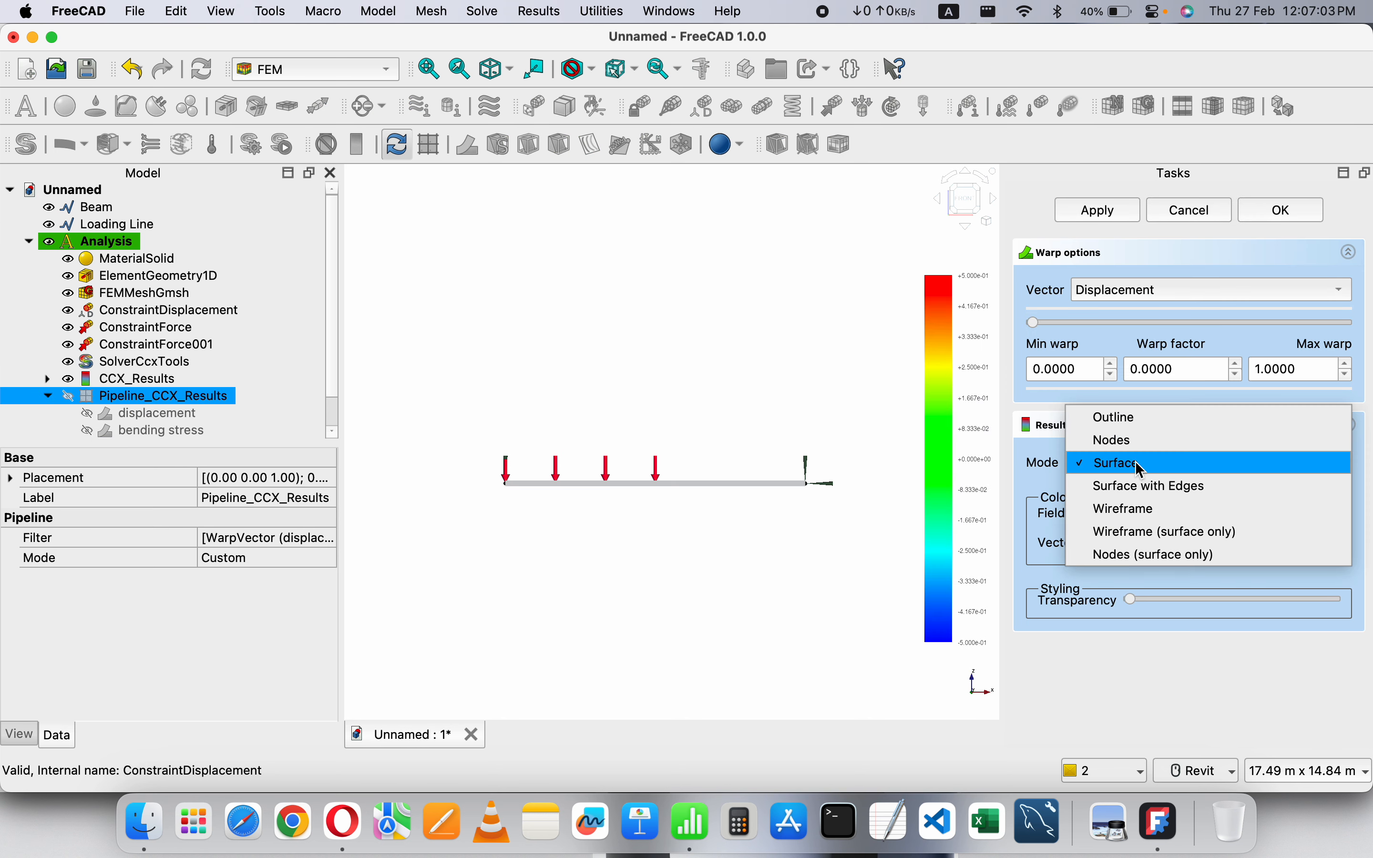
{"action": "left_click", "coordinate": [1143, 469]}
{"action": "left_click", "coordinate": [1152, 516]}
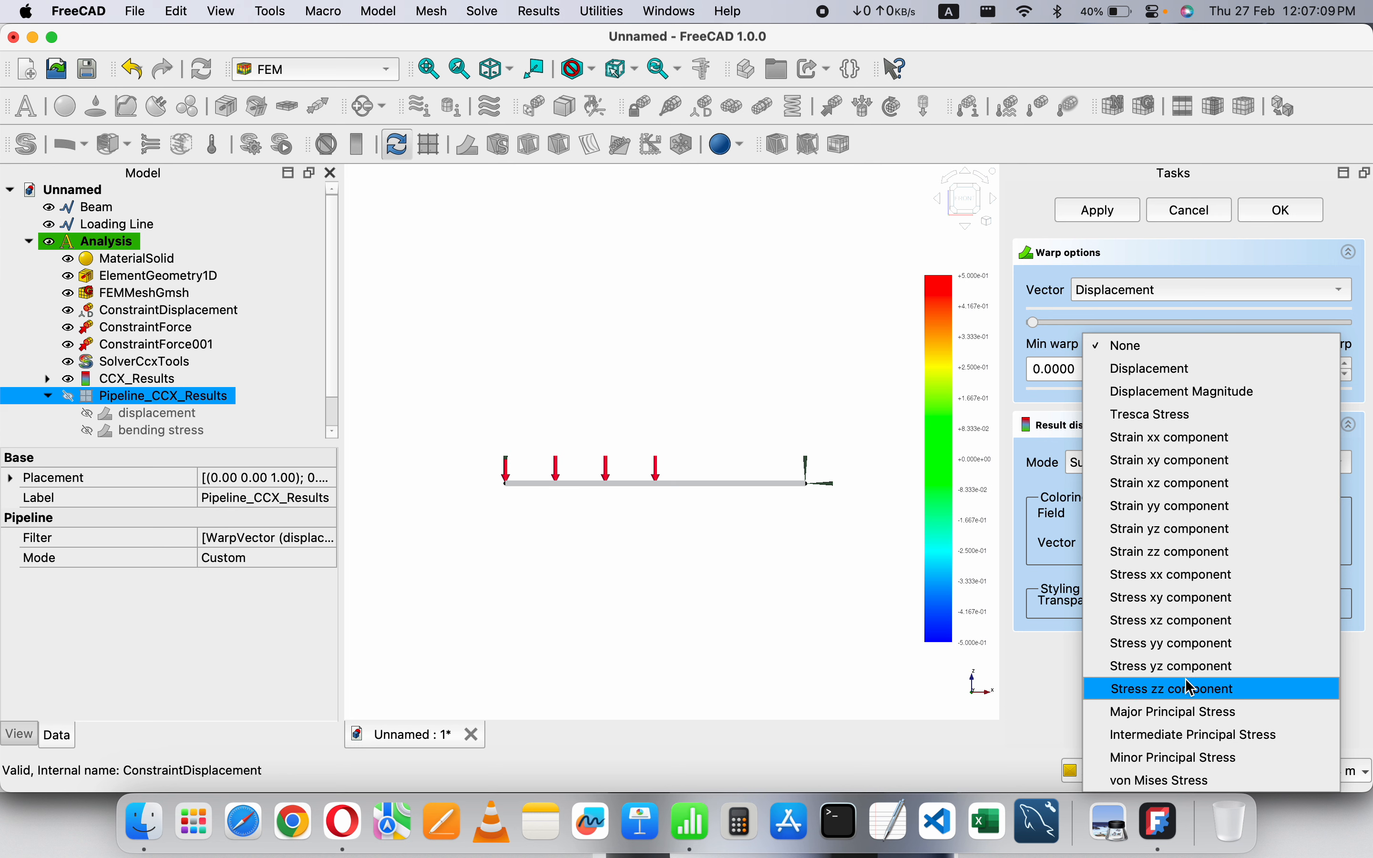
{"action": "left_click", "coordinate": [1190, 634]}
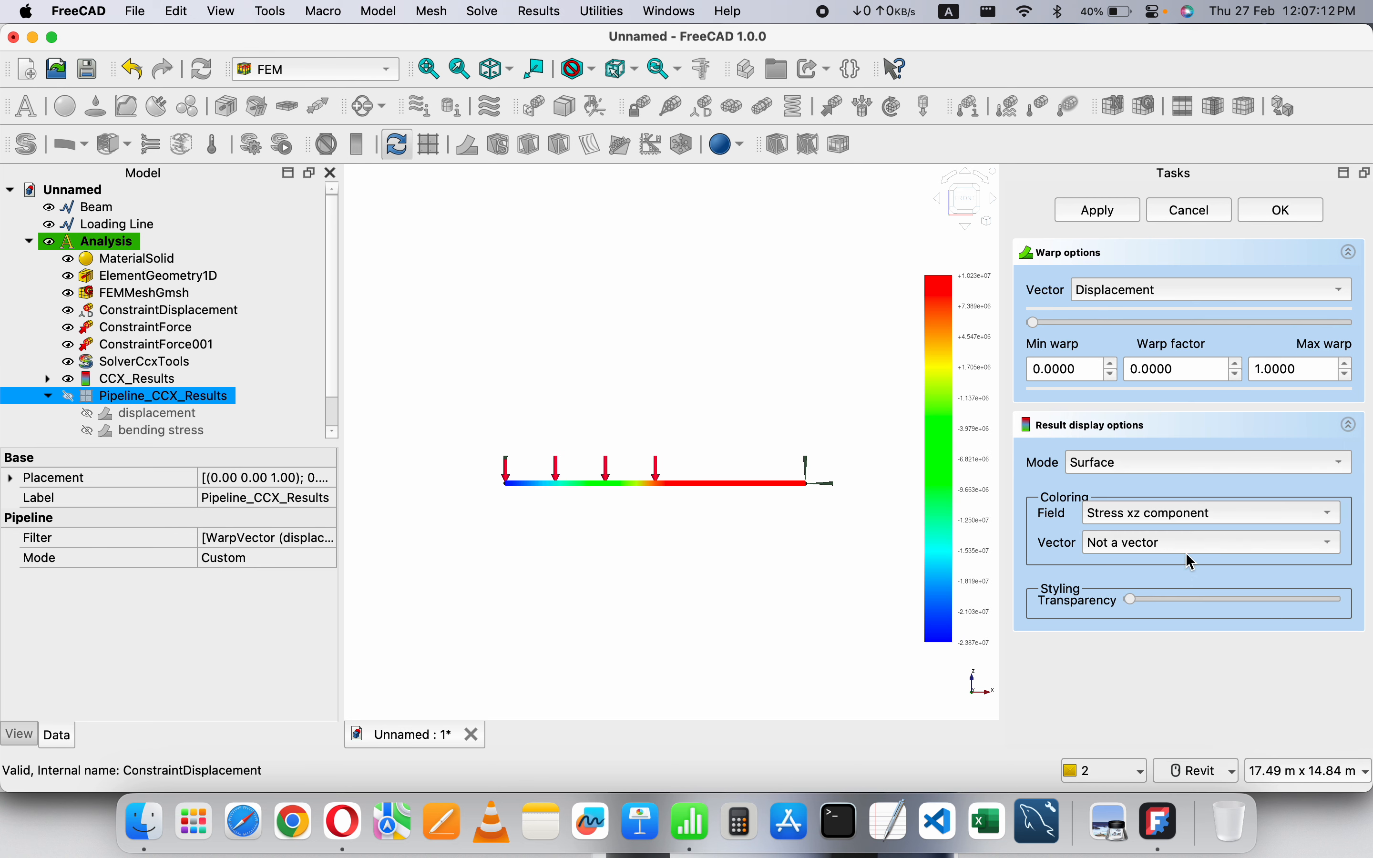
{"action": "left_click", "coordinate": [1153, 543]}
{"action": "left_click", "coordinate": [1055, 548]}
{"action": "left_click", "coordinate": [1275, 214]}
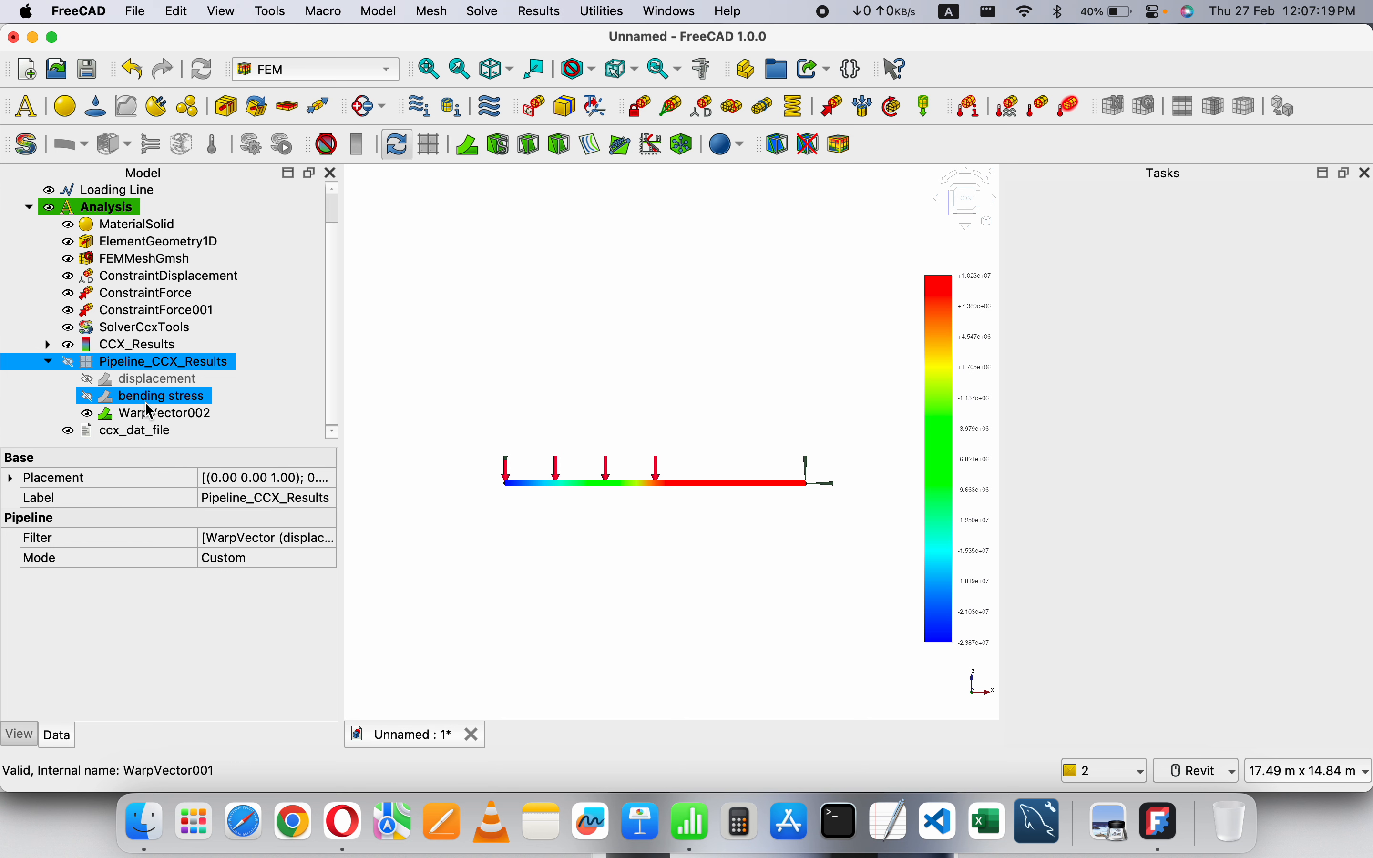
- Rename WarpVector002 as "shear stress"
{"action": "left_click", "coordinate": [146, 410]}
{"action": "left_click", "coordinate": [146, 411]}
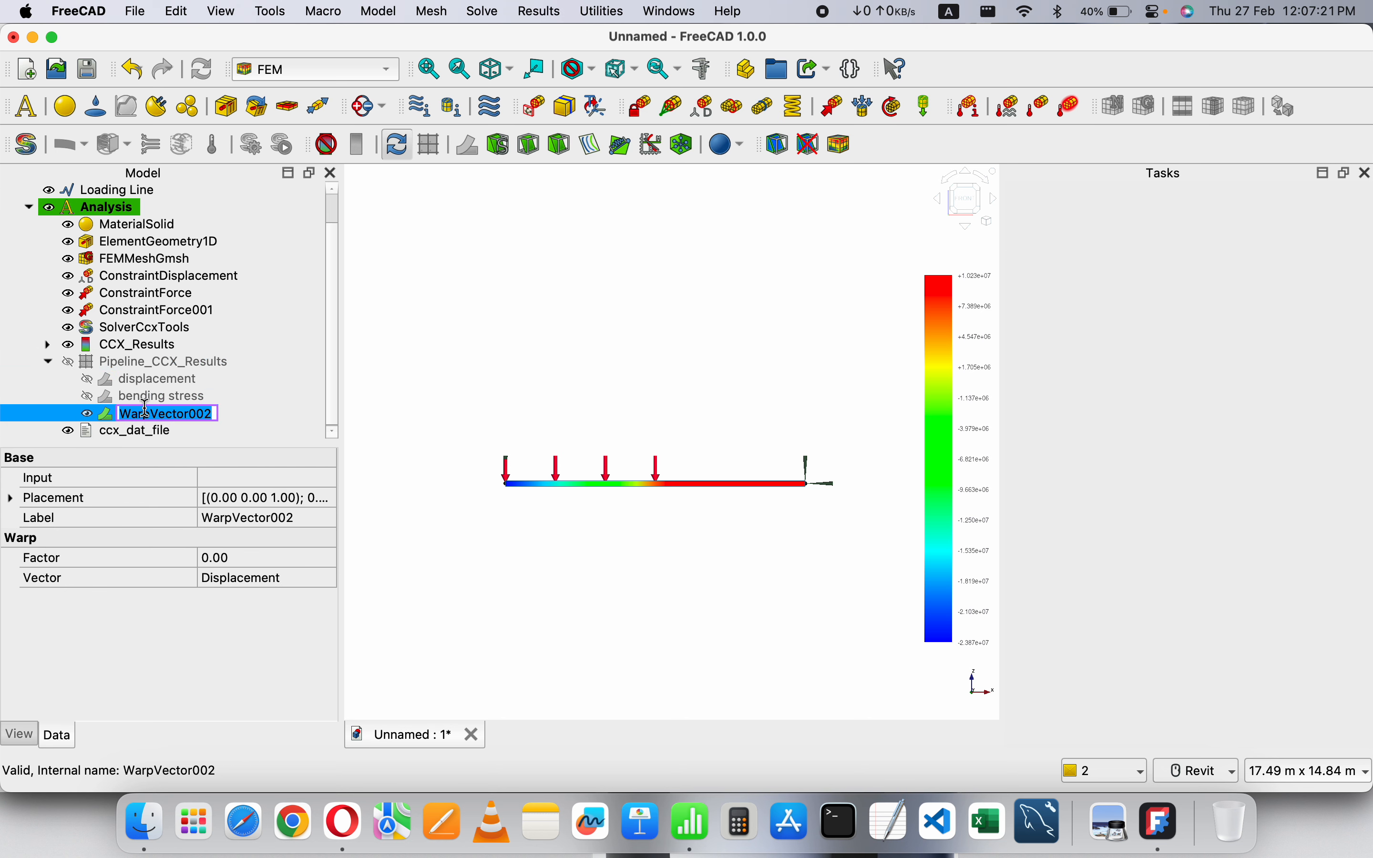
{"action": "type", "text": "shear stress"}
{"action": "key", "text": "Return"}
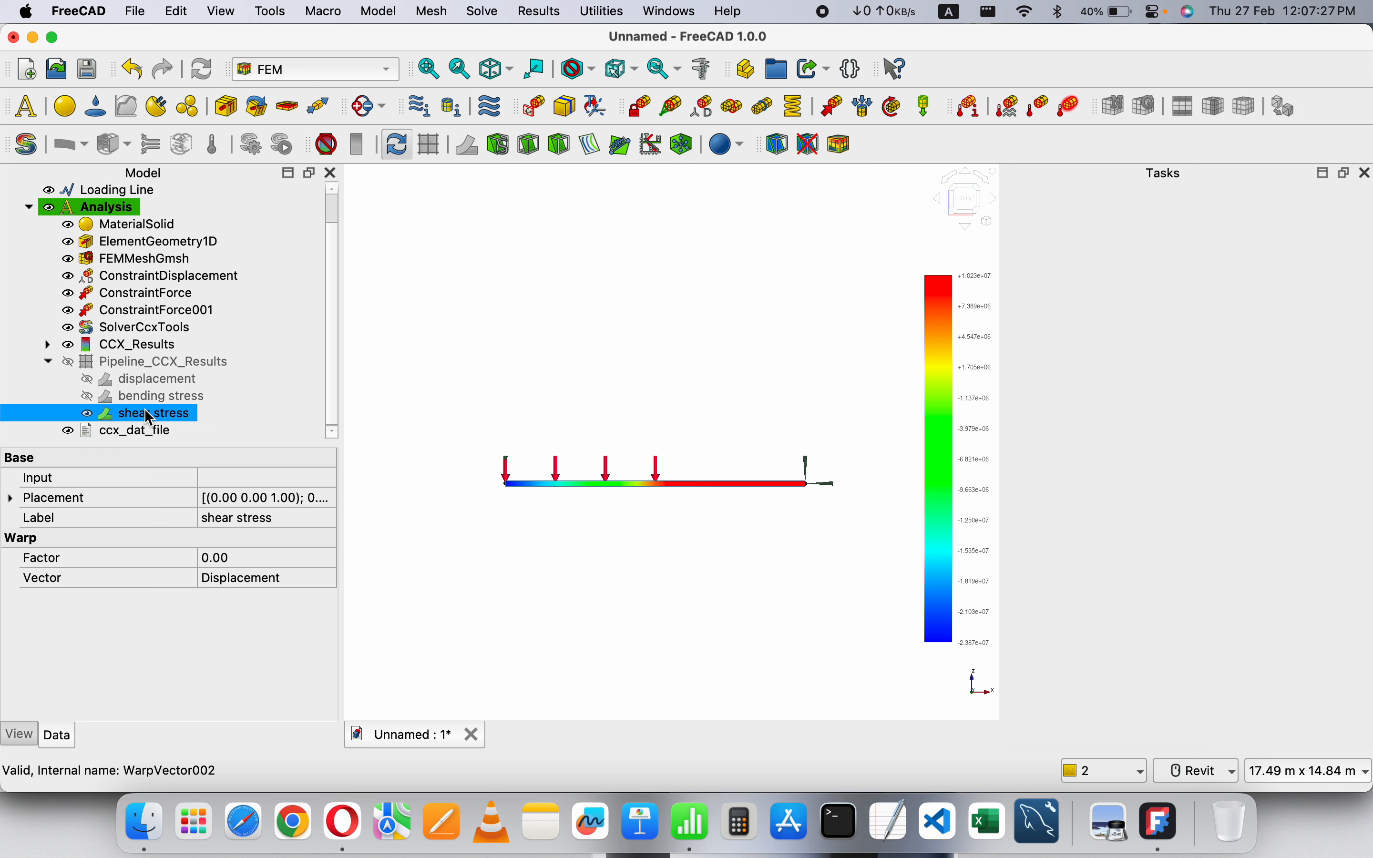
- Examine the shear stress color distribution along the beam under the load arrows
{"action": "left_click", "coordinate": [551, 491]}
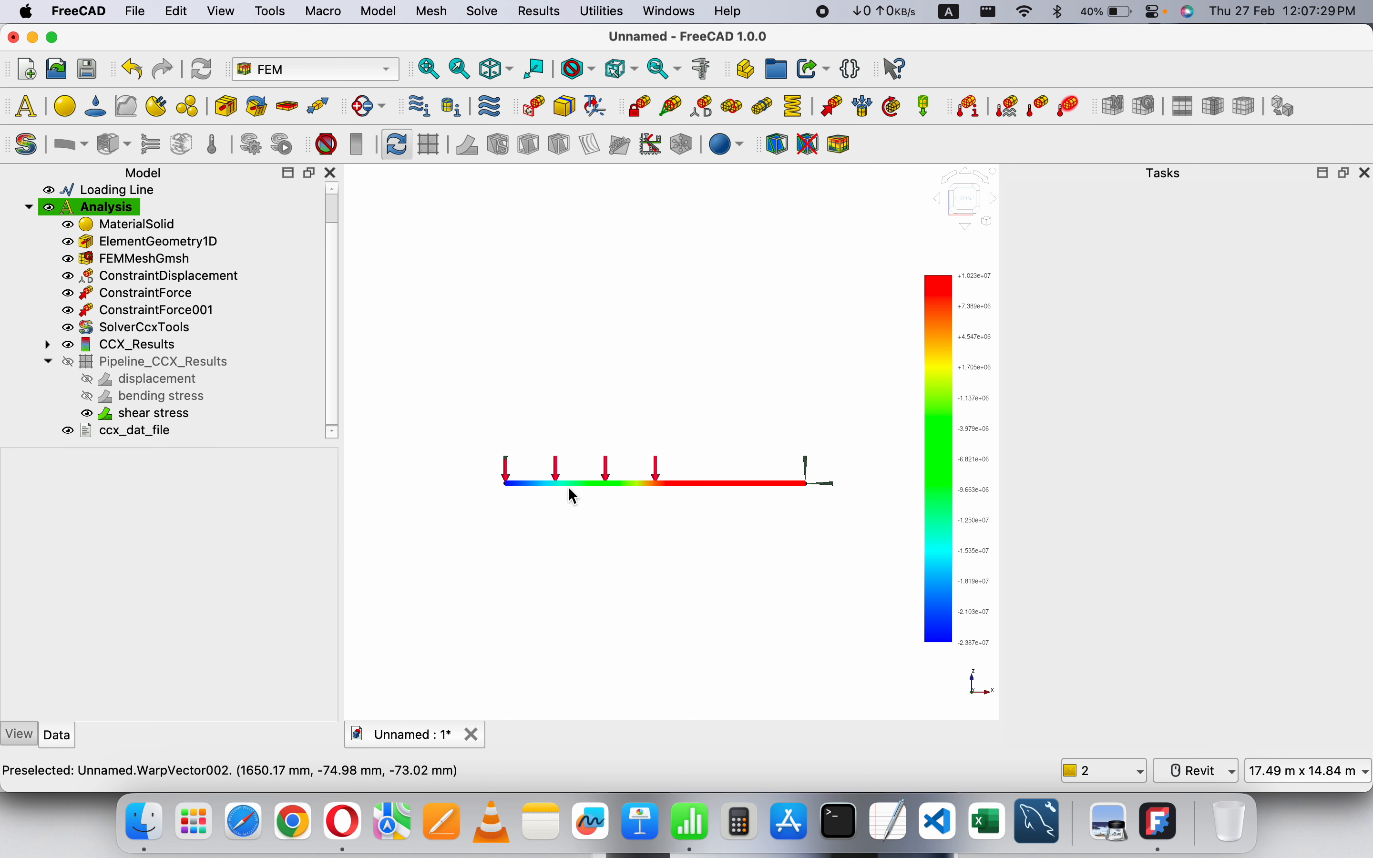
{"action": "scroll", "coordinate": [638, 494], "scroll_direction": "up", "scroll_amount": 5}
{"action": "scroll", "coordinate": [653, 492], "scroll_direction": "down", "scroll_amount": 3}
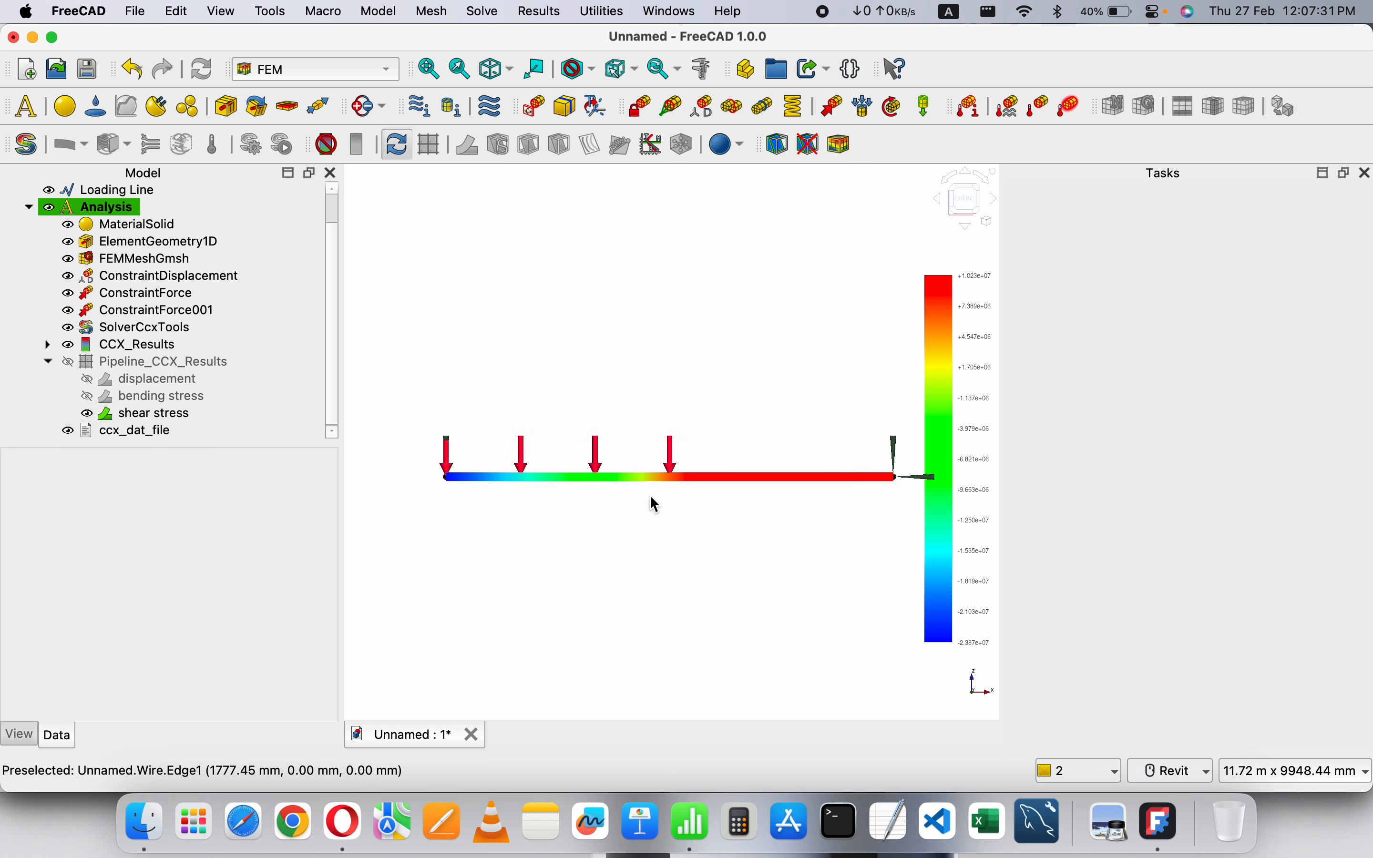
{"action": "scroll", "coordinate": [451, 481], "scroll_direction": "up", "scroll_amount": 2}
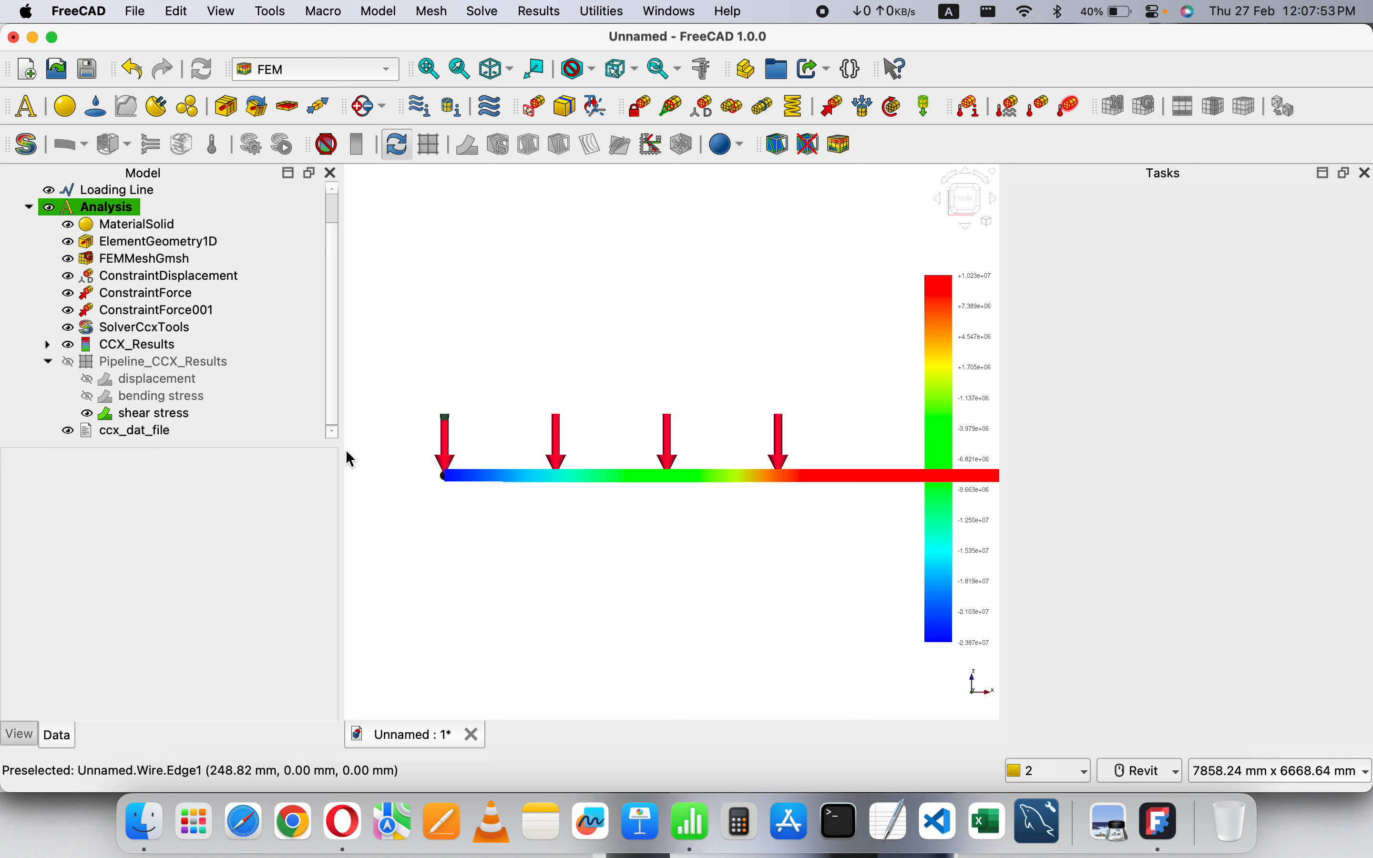
{"action": "left_click", "coordinate": [126, 415]}
{"action": "left_click", "coordinate": [158, 416]}
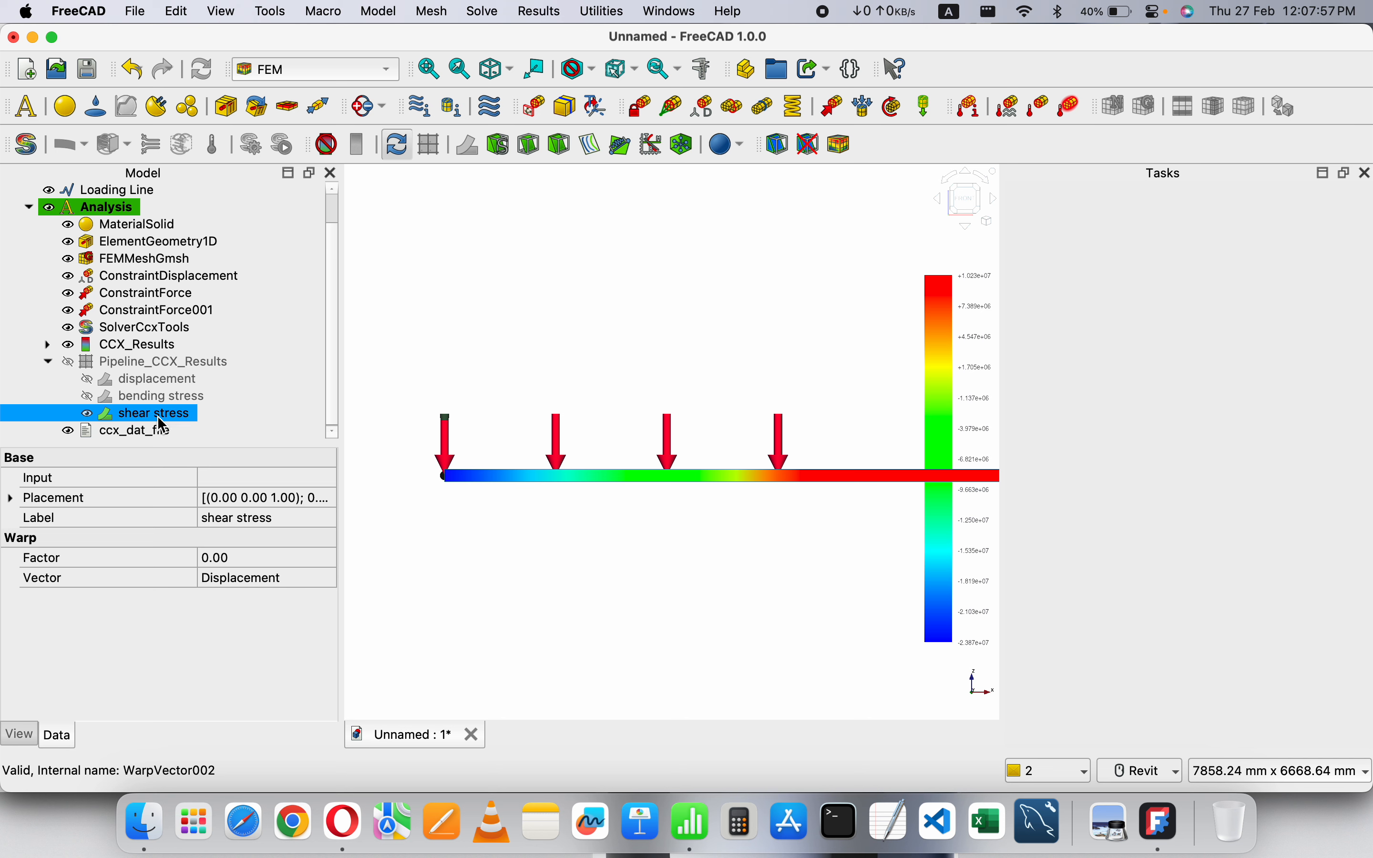
- Show the bending stress and displacement filters together with the shear stress result and hide both again
{"action": "left_click", "coordinate": [89, 399]}
{"action": "left_click", "coordinate": [89, 384]}
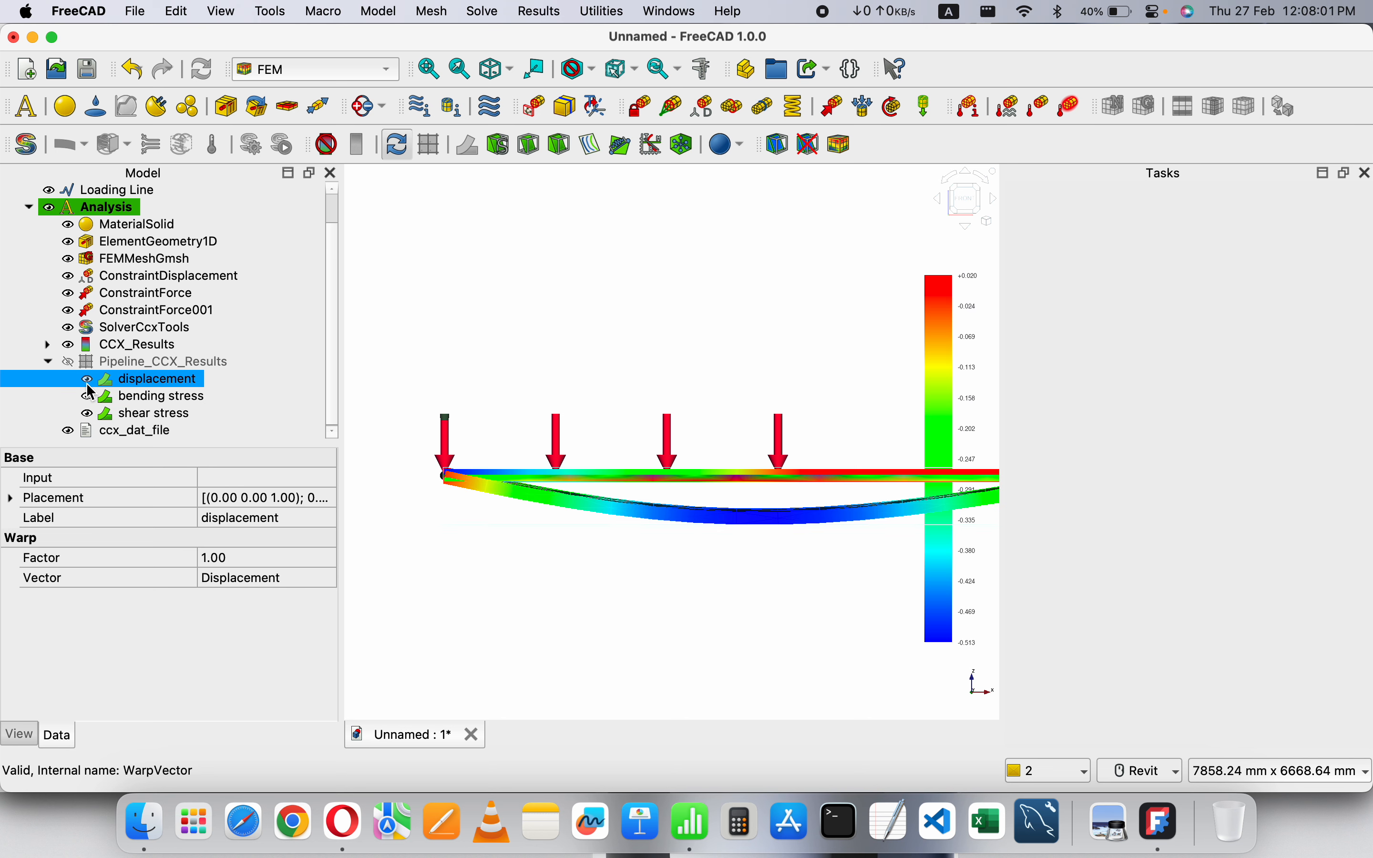
{"action": "left_click", "coordinate": [88, 380]}
{"action": "left_click", "coordinate": [86, 397]}
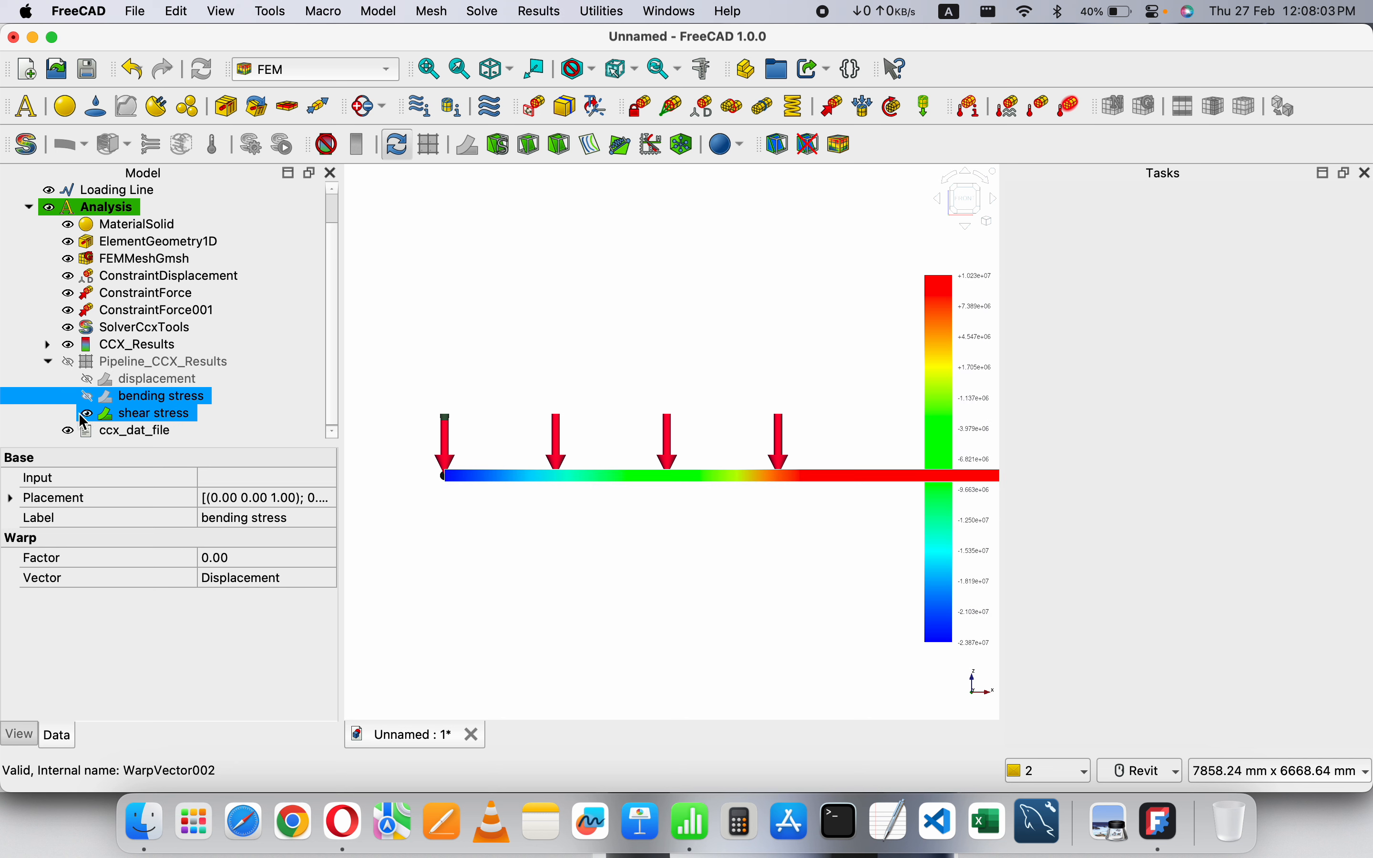
{"action": "left_click", "coordinate": [711, 322]}
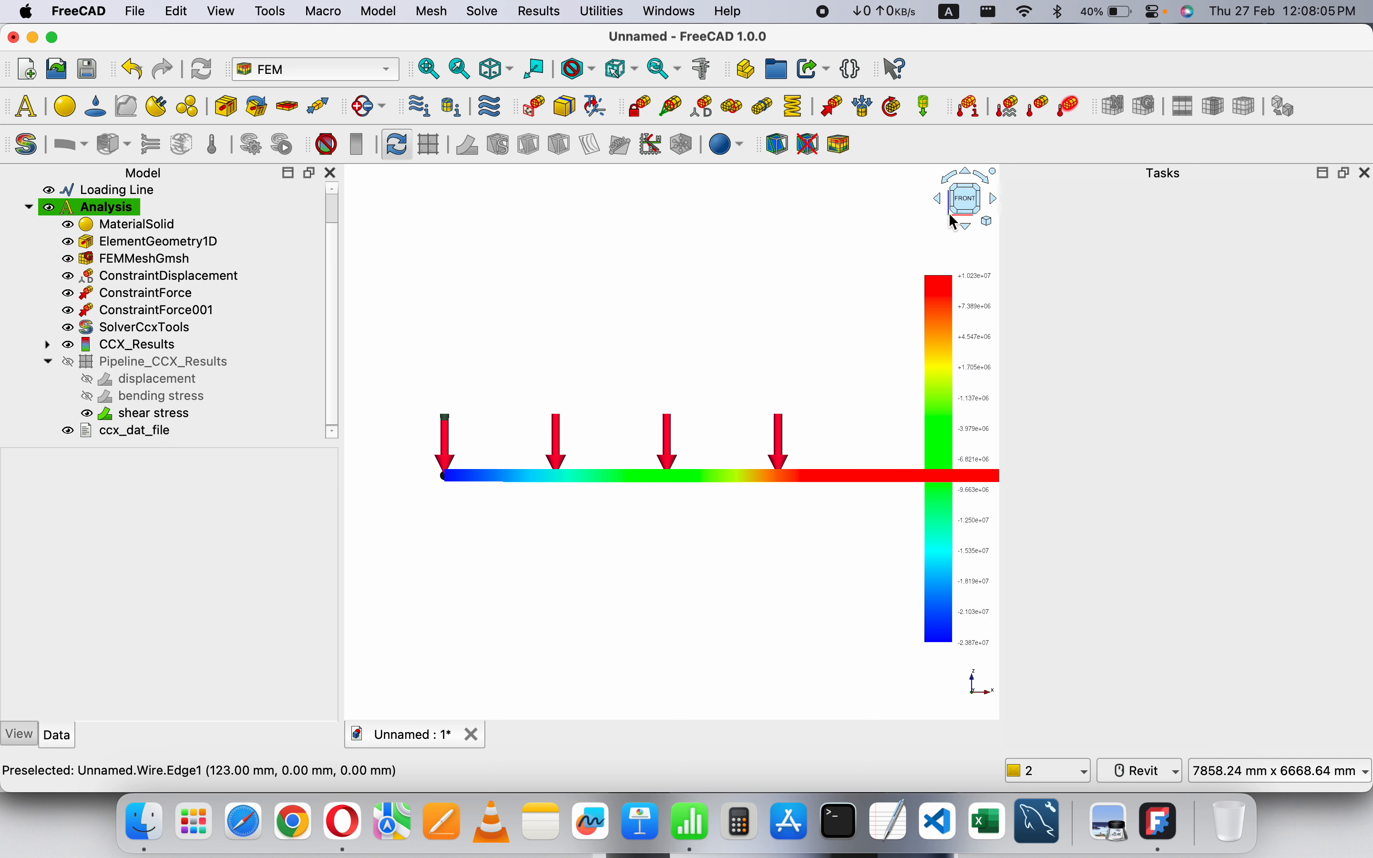
- Switch to an isometric view and display the displacement, bending stress and shear stress filters one at a time
{"action": "left_click", "coordinate": [983, 196]}
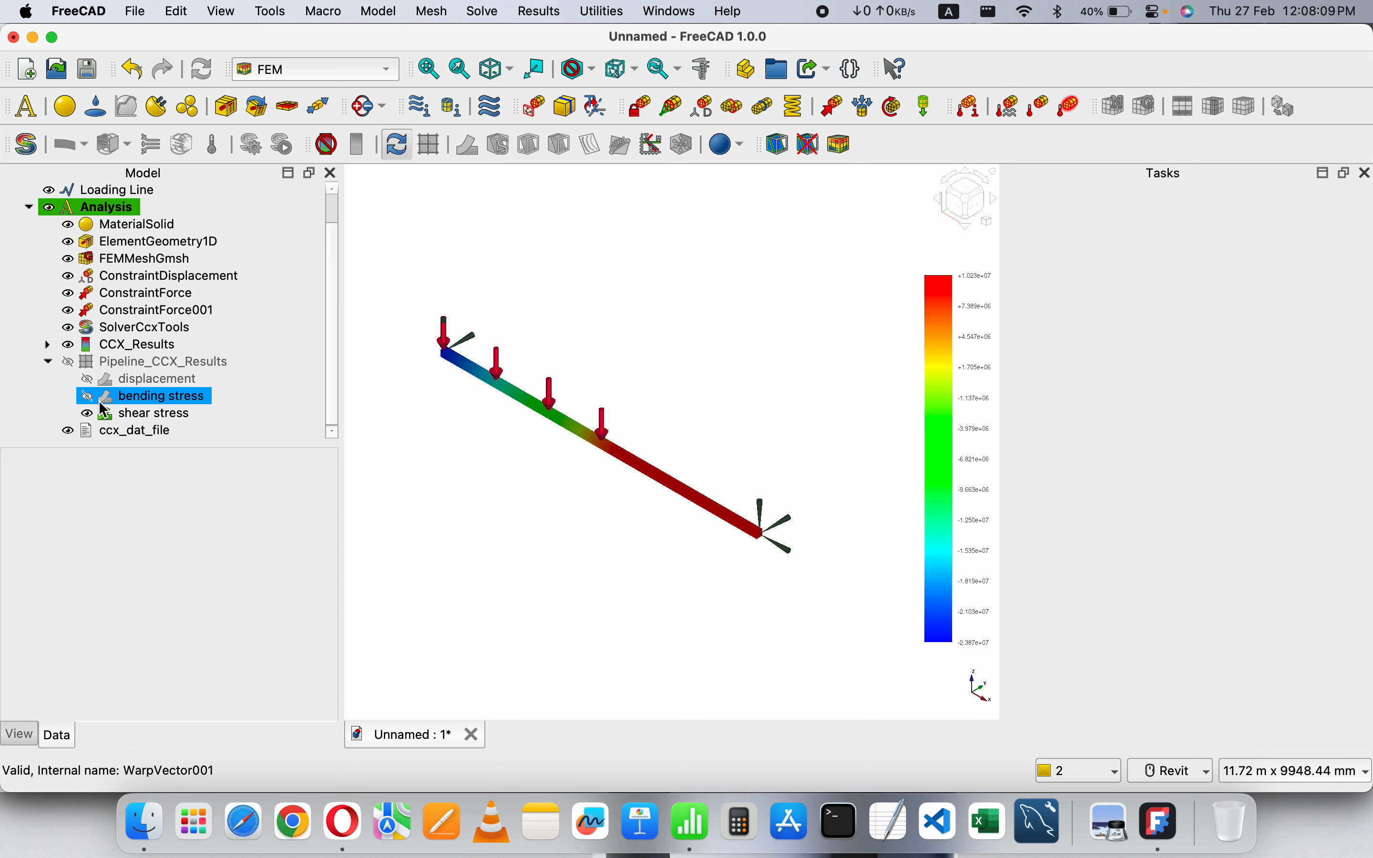
{"action": "left_click", "coordinate": [91, 410]}
{"action": "left_click", "coordinate": [88, 382]}
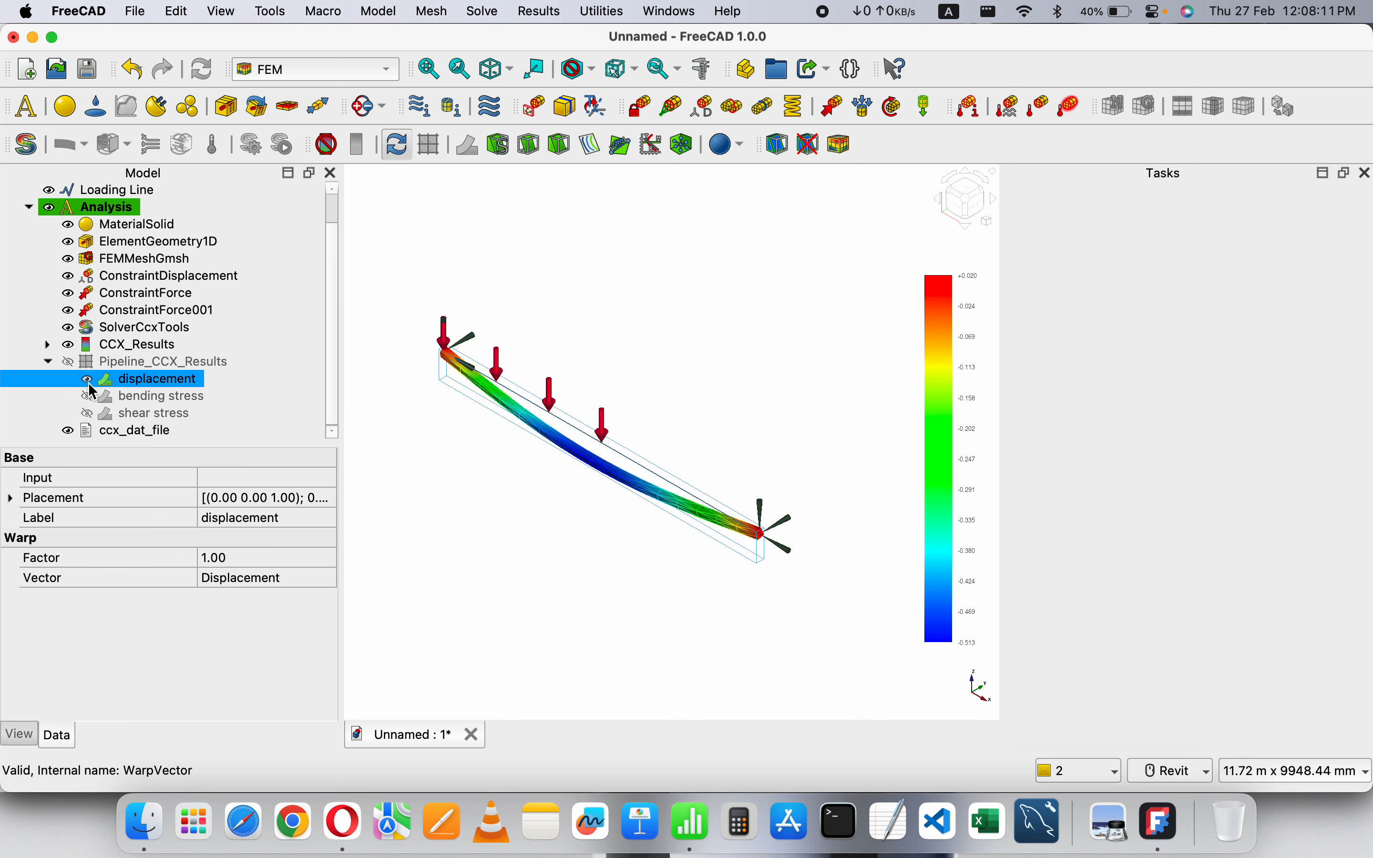
{"action": "left_click", "coordinate": [87, 382]}
{"action": "left_click", "coordinate": [87, 395]}
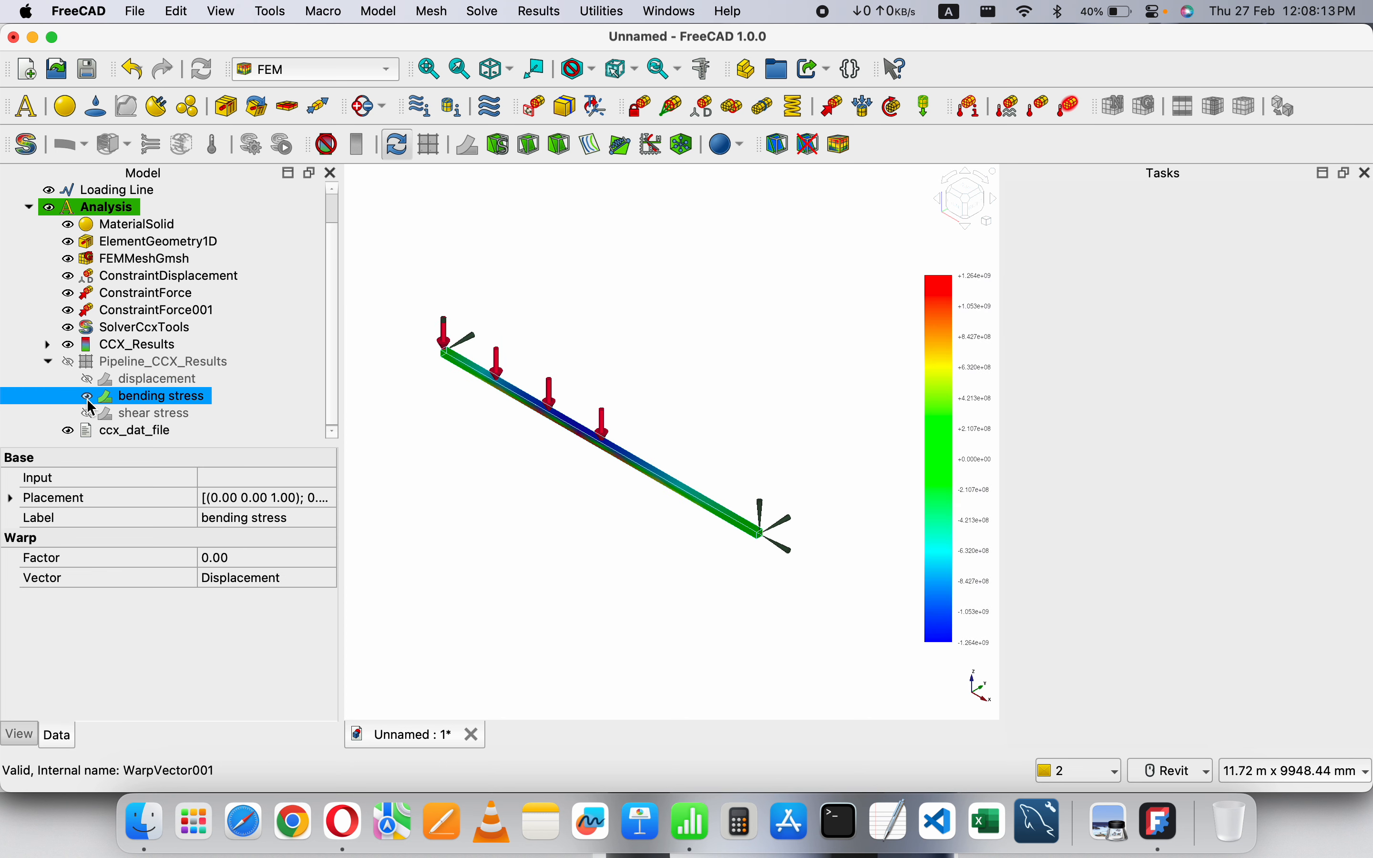
{"action": "left_click", "coordinate": [88, 398]}
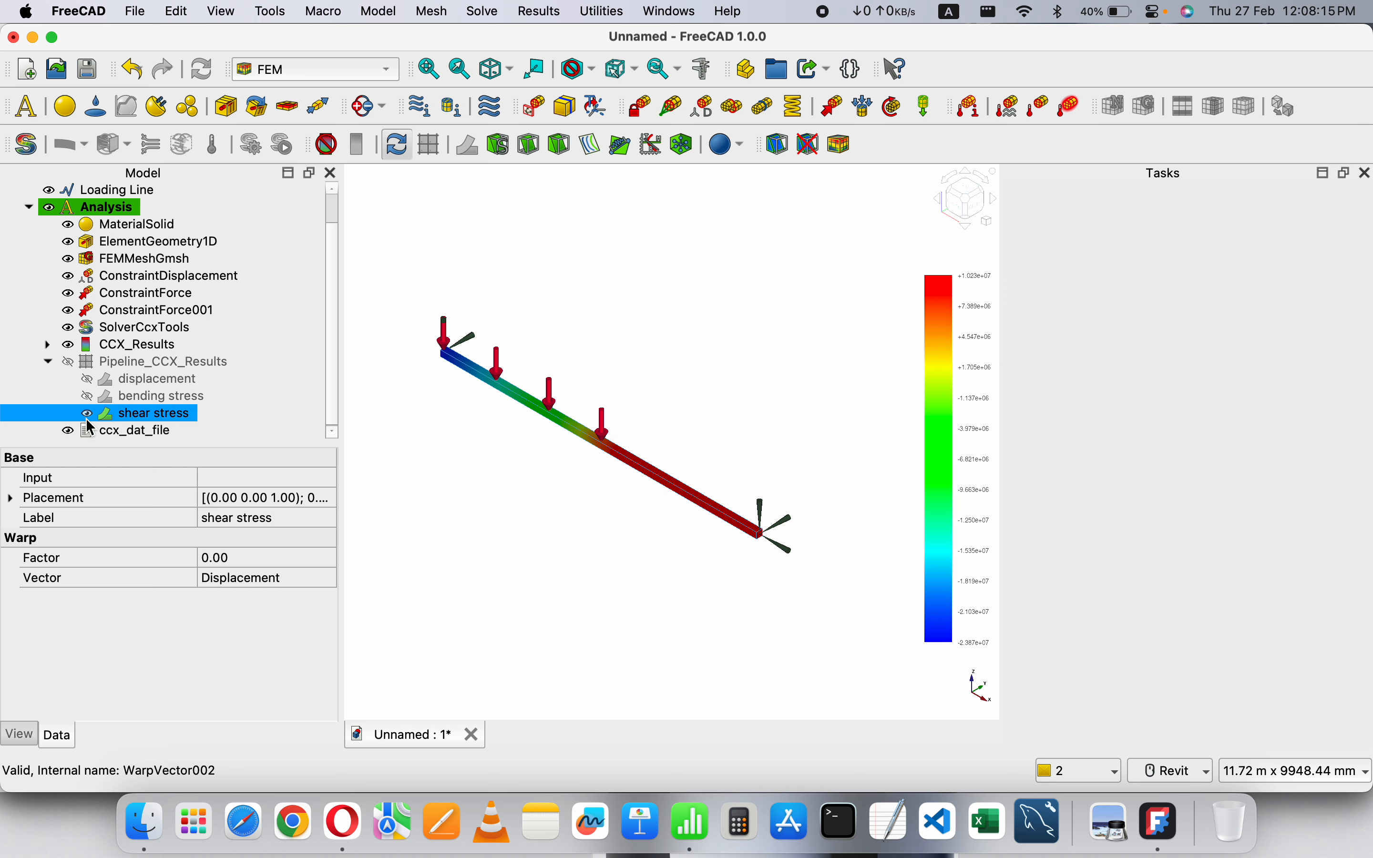
- Hide the shear stress filter and leave only the displacement filter of Pipeline_CCX_Results shown
{"action": "left_click", "coordinate": [86, 413]}
{"action": "left_click", "coordinate": [48, 362]}
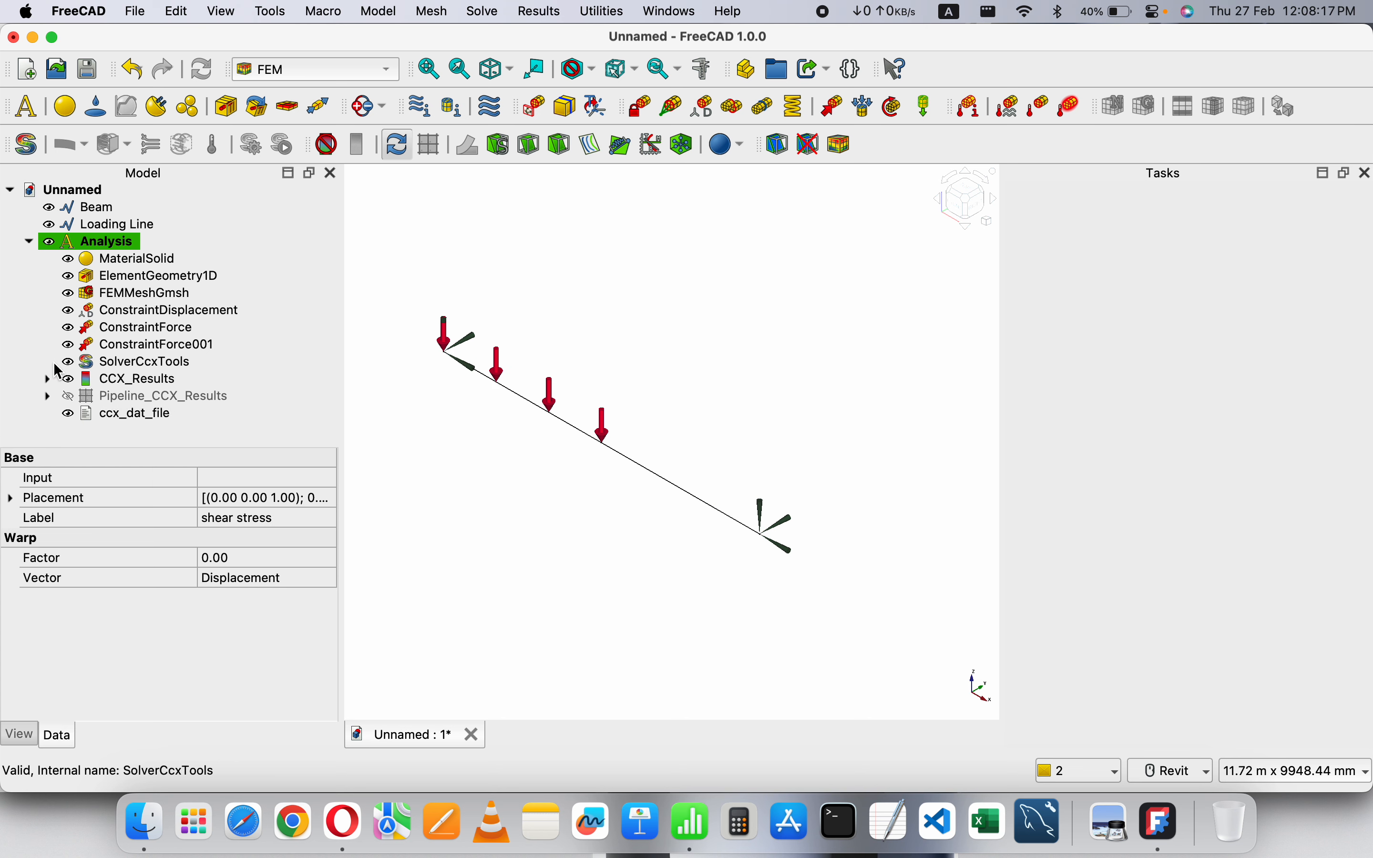
{"action": "left_click", "coordinate": [47, 397]}
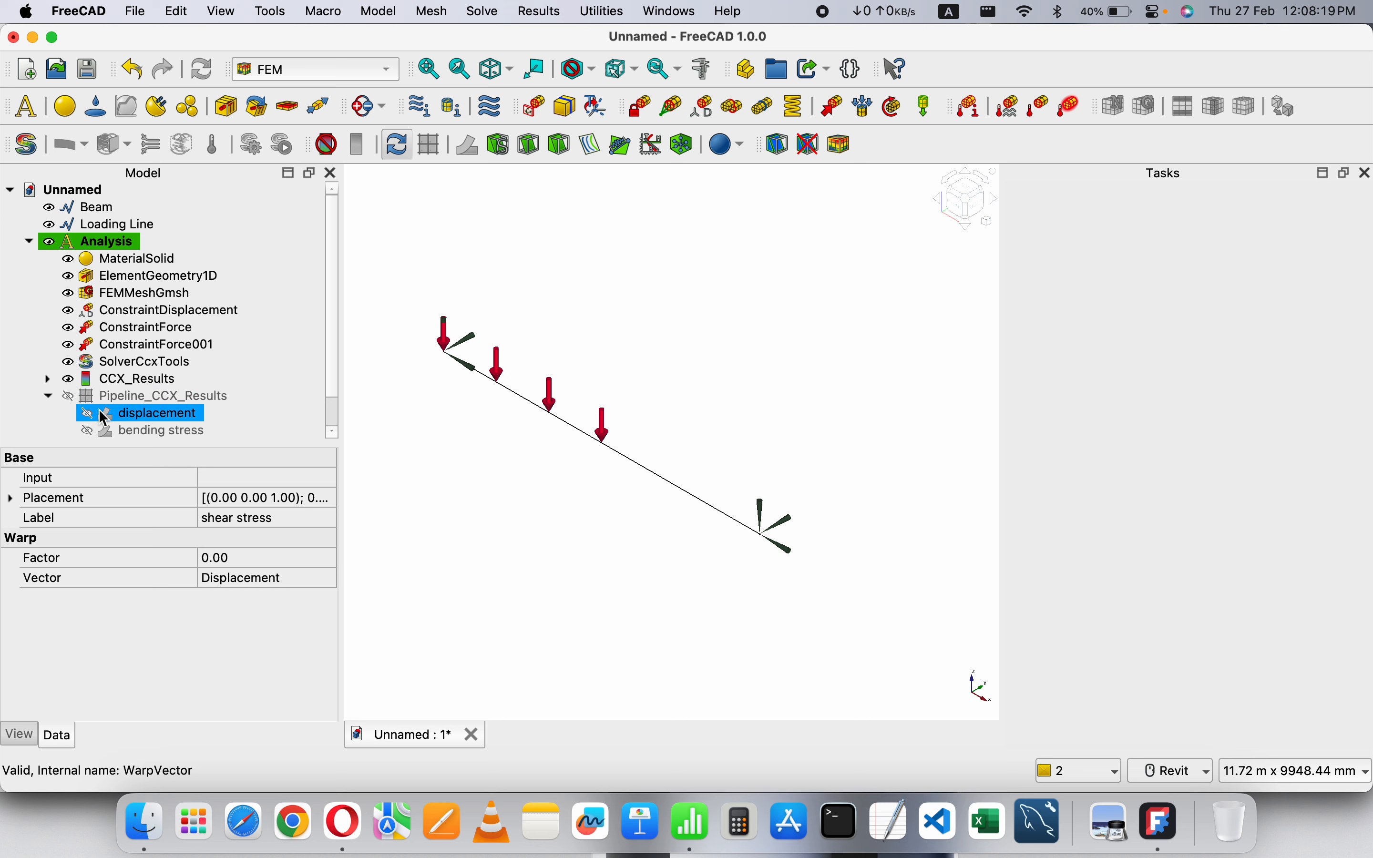
{"action": "left_click", "coordinate": [88, 413]}
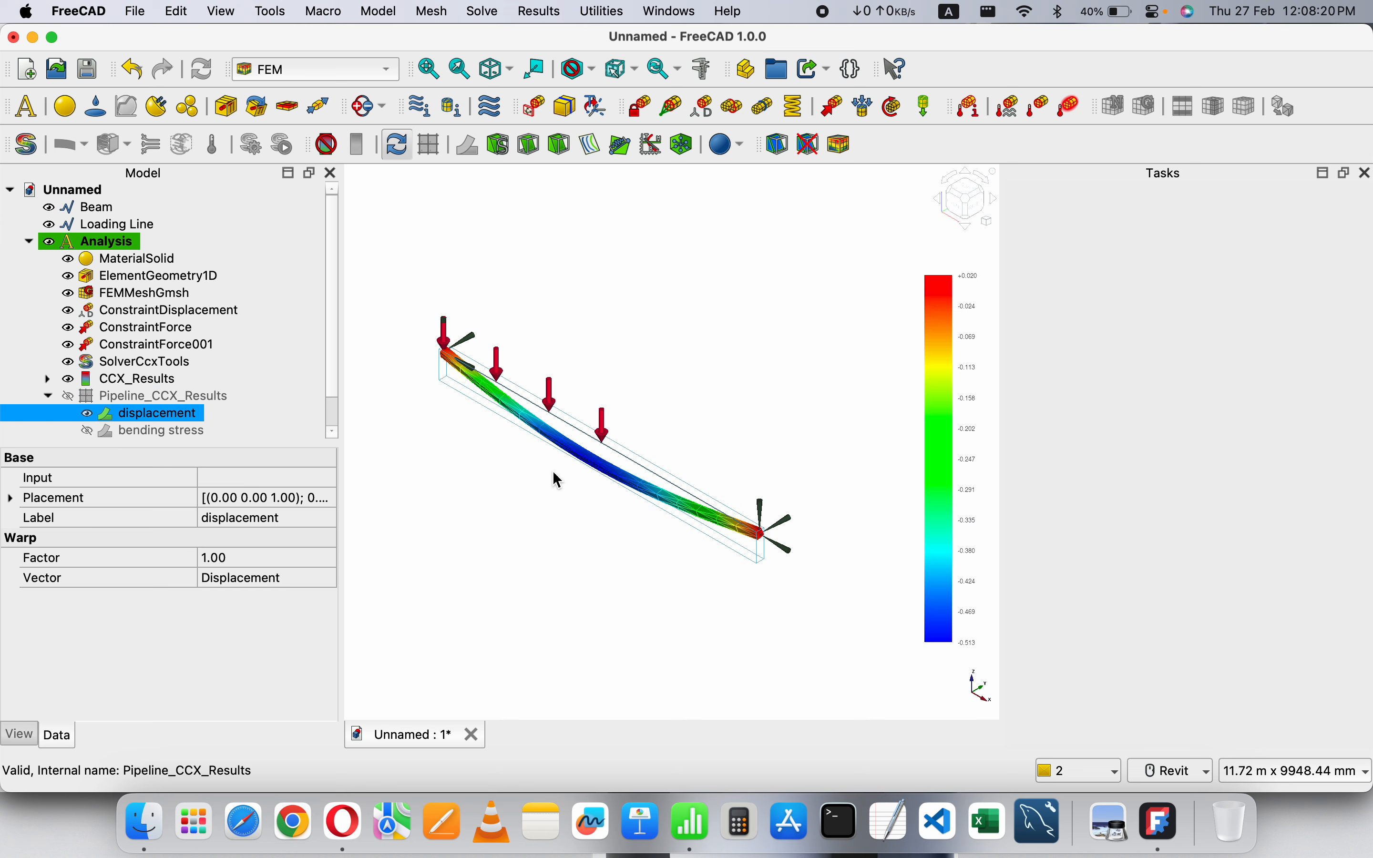
{"action": "left_click", "coordinate": [584, 485]}
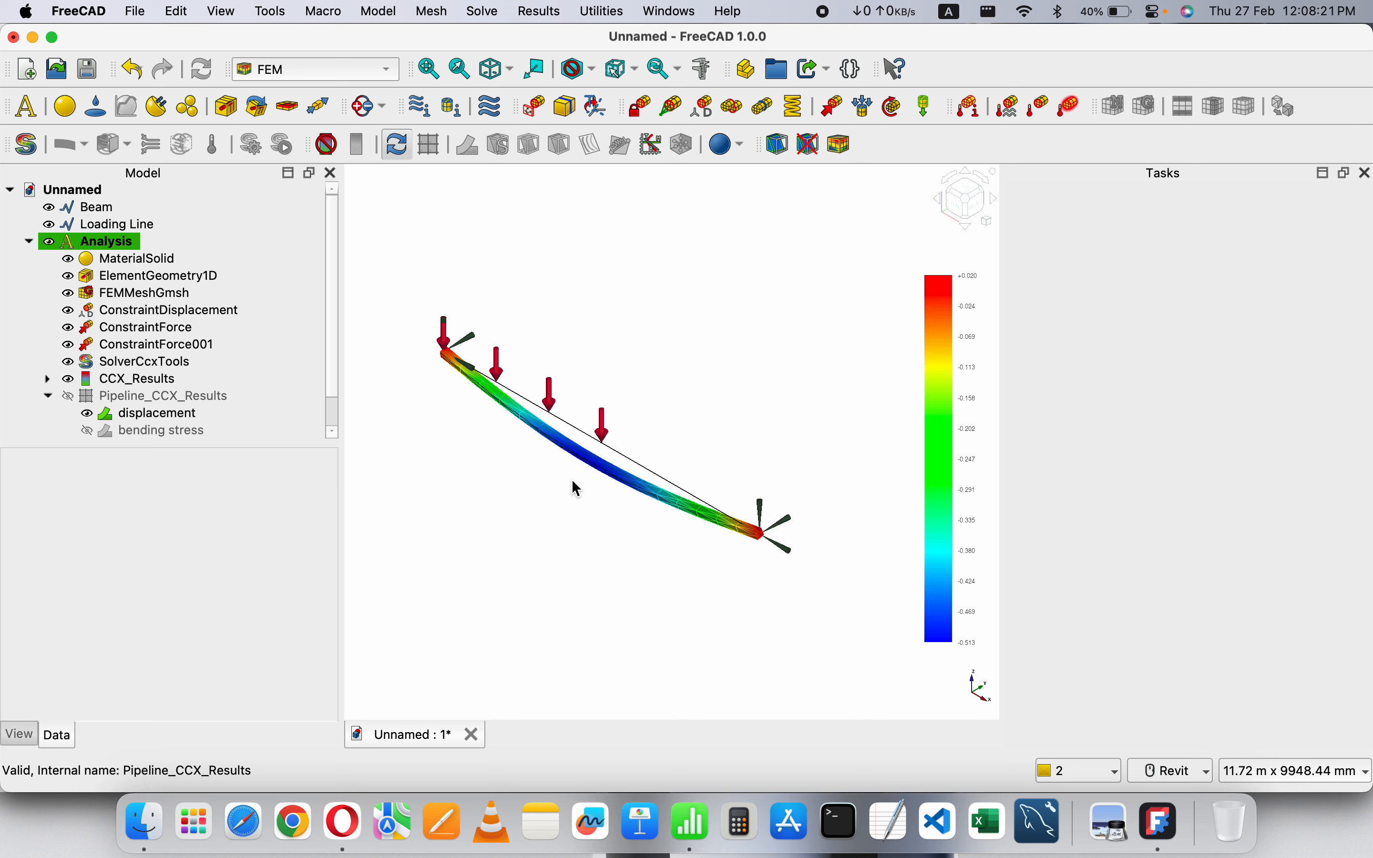
- In Finder, open FEMMeshGmsh.inp from the fcfem_mvcjeef6 folder with TextEdit and place its window beside the file list
{"action": "left_click", "coordinate": [166, 805]}
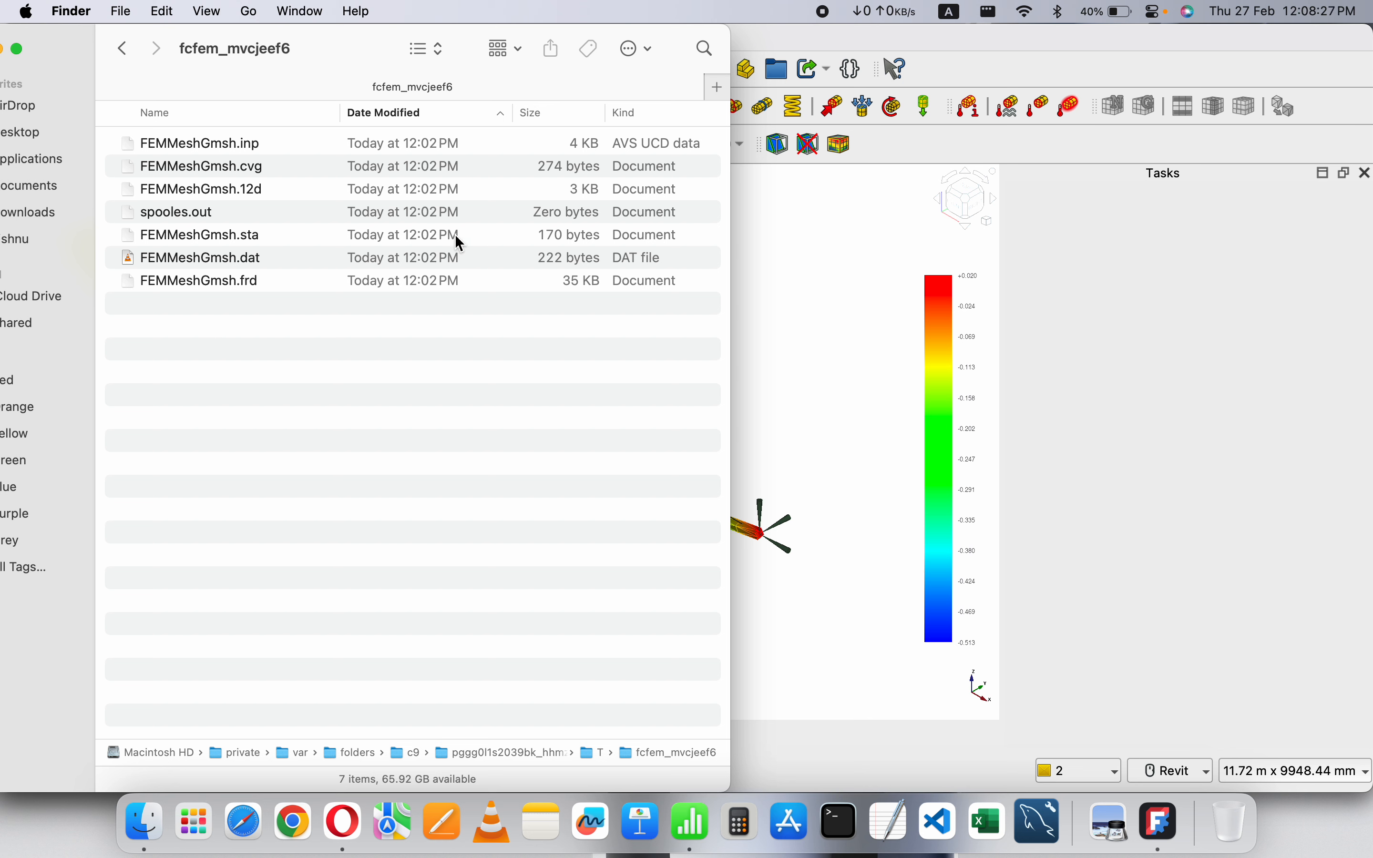
{"action": "left_click", "coordinate": [256, 149]}
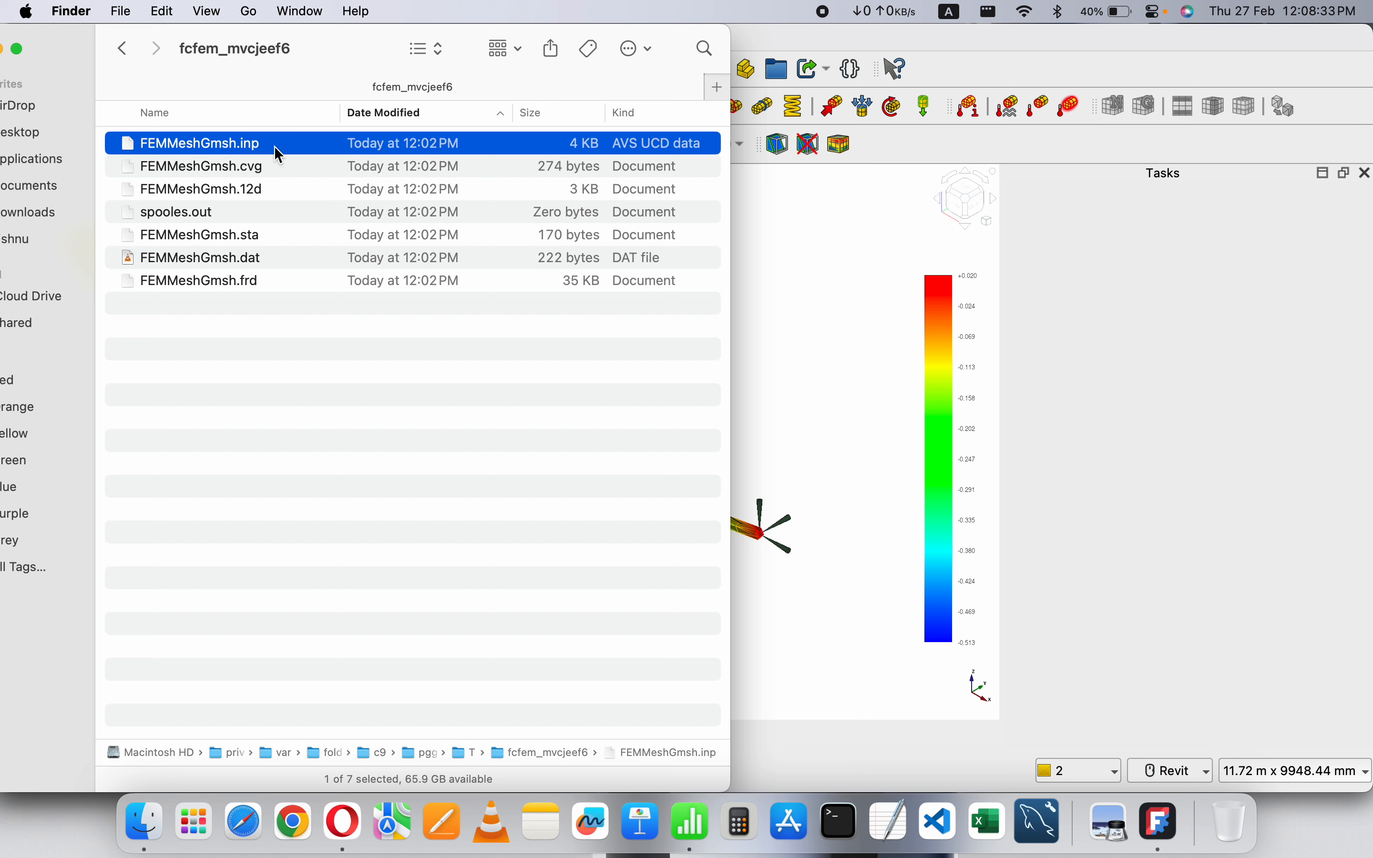
{"action": "right_click", "coordinate": [271, 146]}
{"action": "mouse_move", "coordinate": [334, 177]}
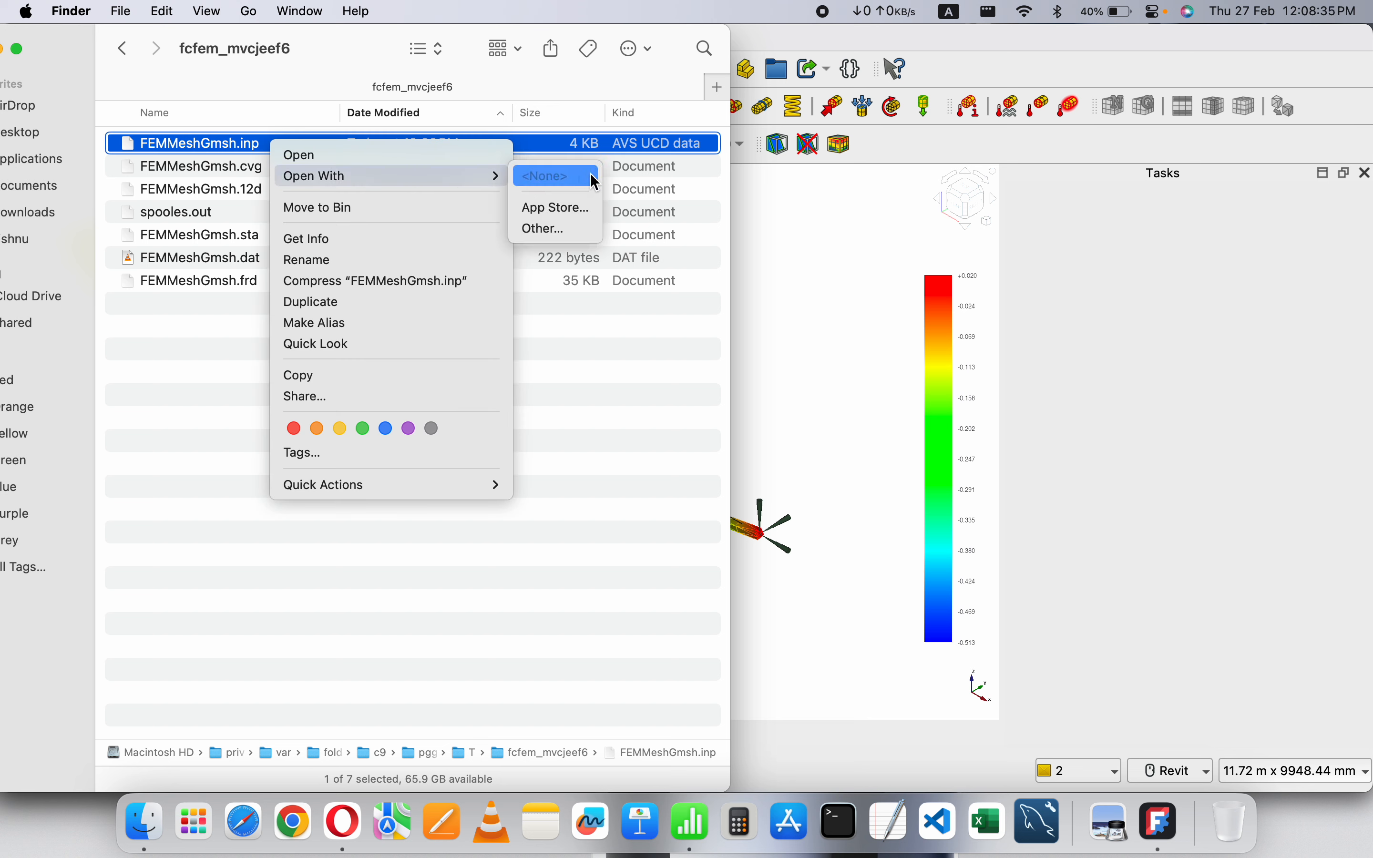
{"action": "left_click", "coordinate": [544, 229]}
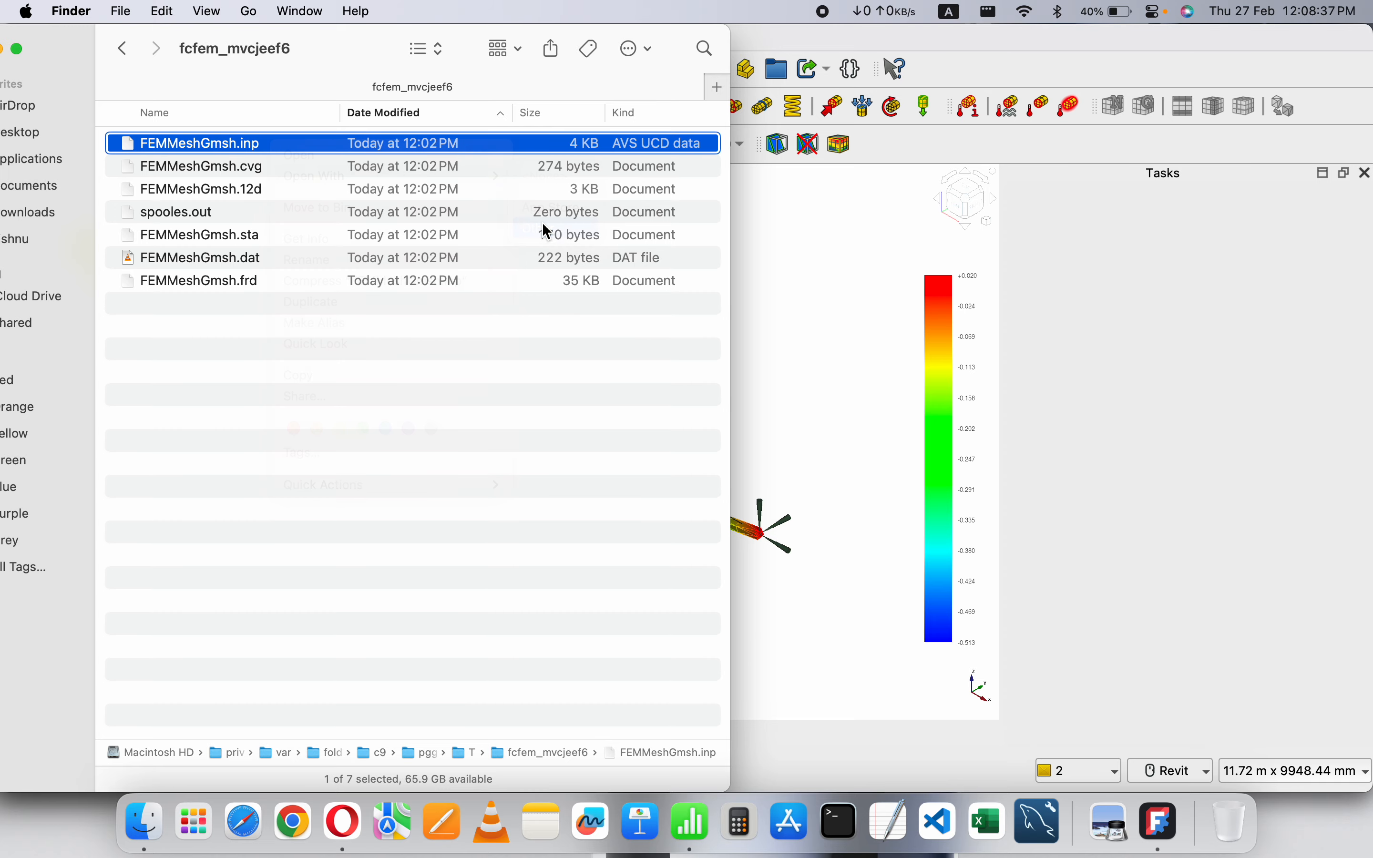
{"action": "scroll", "coordinate": [289, 429], "scroll_direction": "down", "scroll_amount": 10}
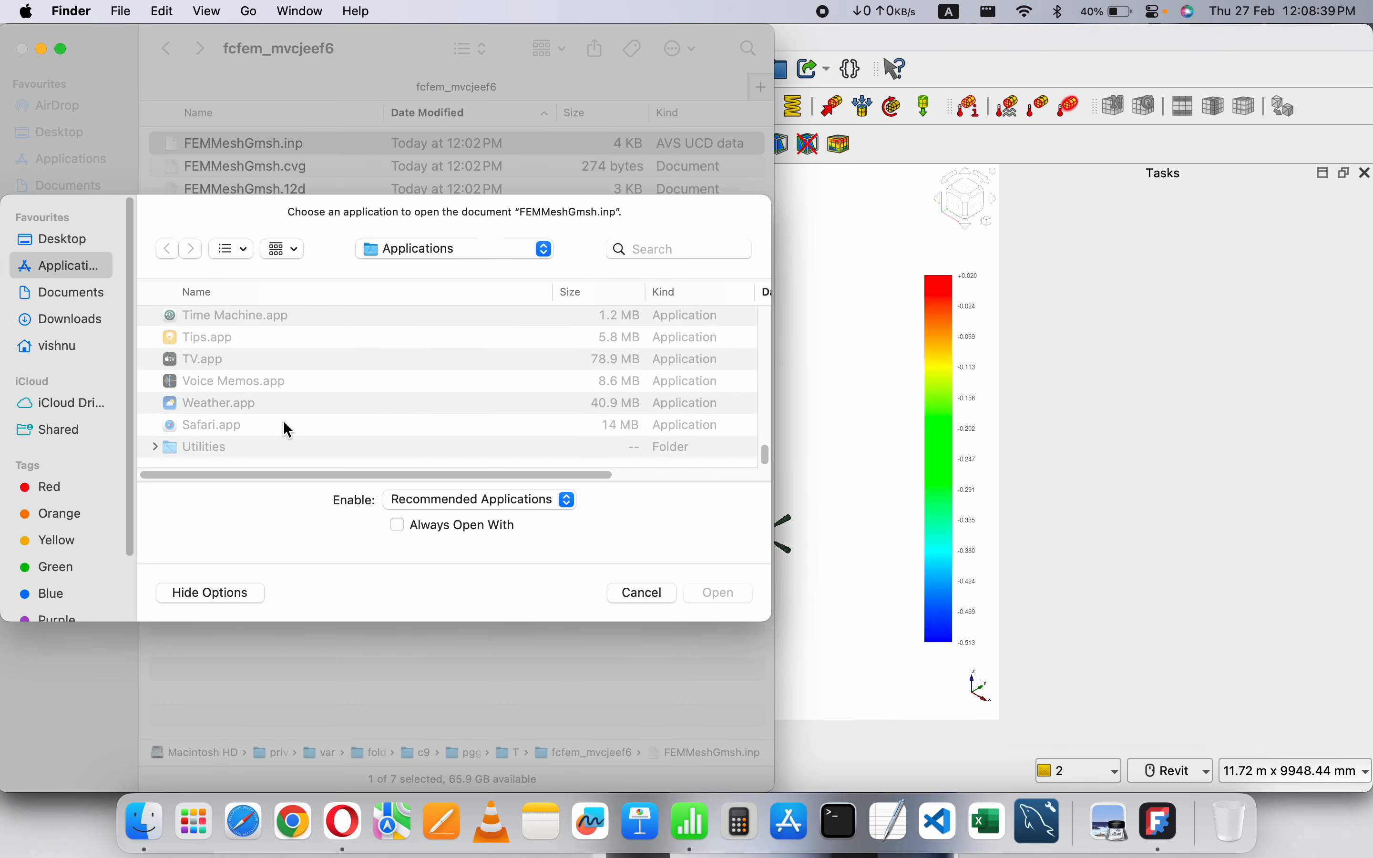
{"action": "scroll", "coordinate": [222, 431], "scroll_direction": "up", "scroll_amount": 3}
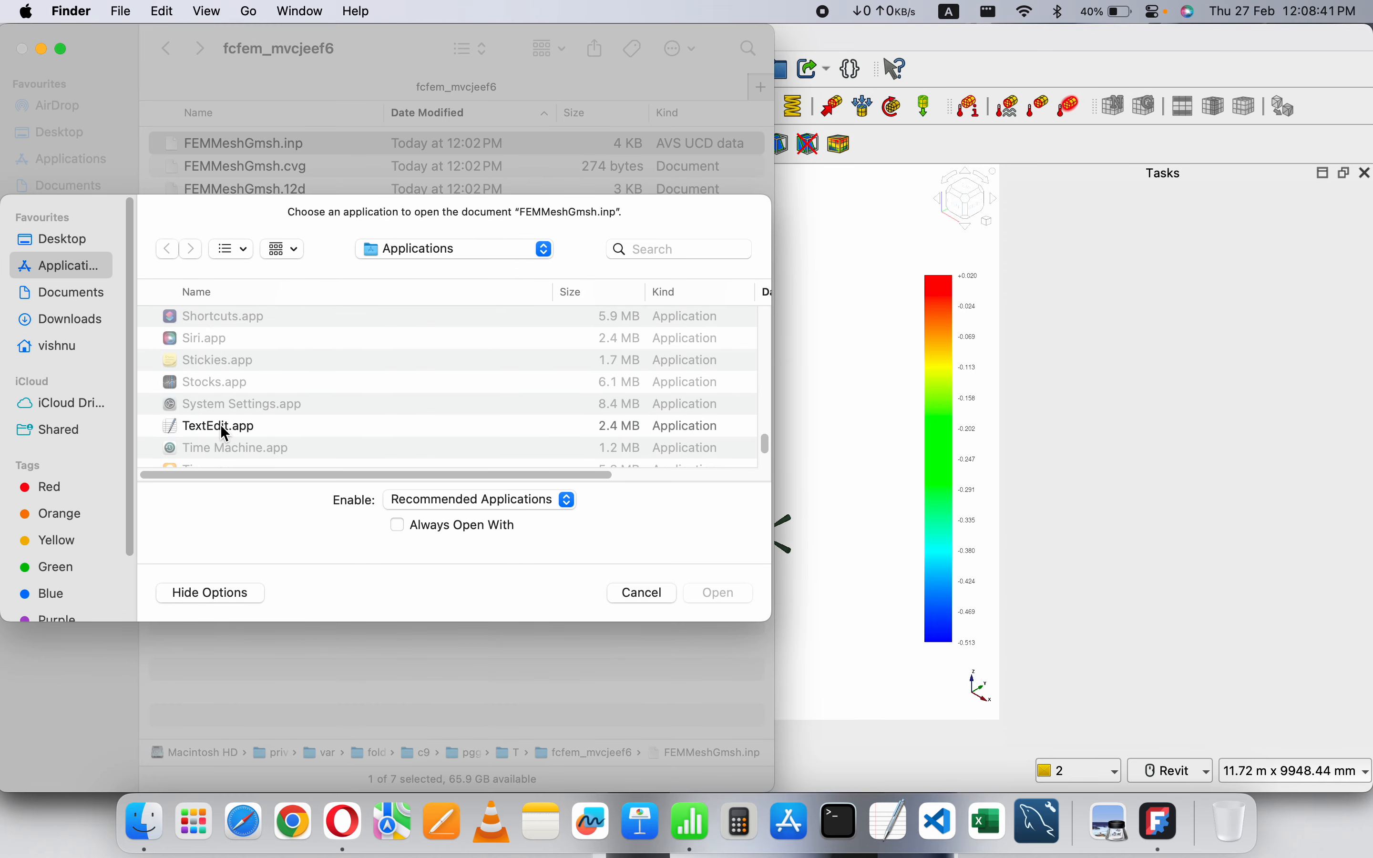
{"action": "left_click", "coordinate": [221, 427]}
{"action": "left_click", "coordinate": [719, 593]}
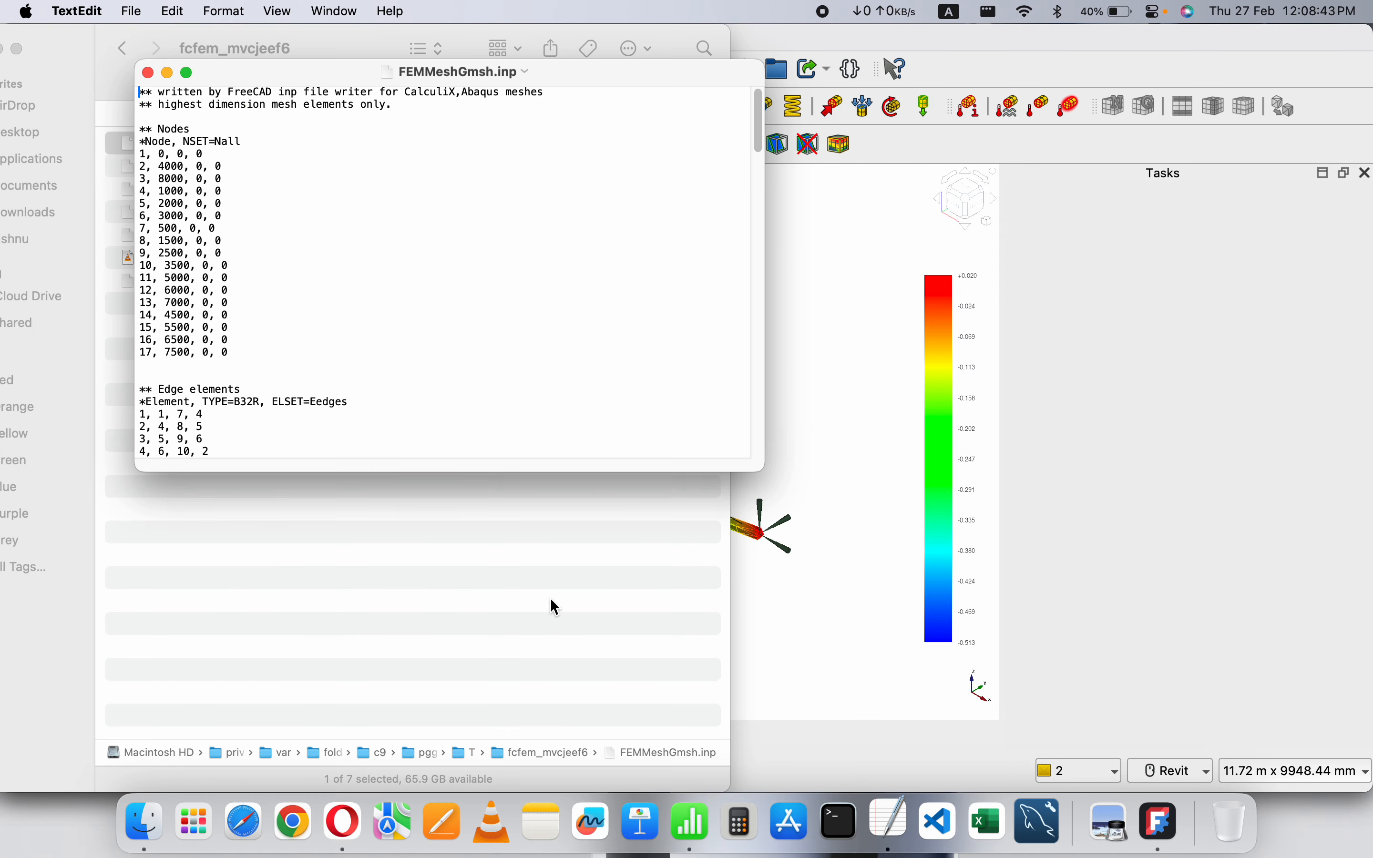
{"action": "left_click_drag", "start_coordinate": [305, 80], "coordinate": [888, 132]}
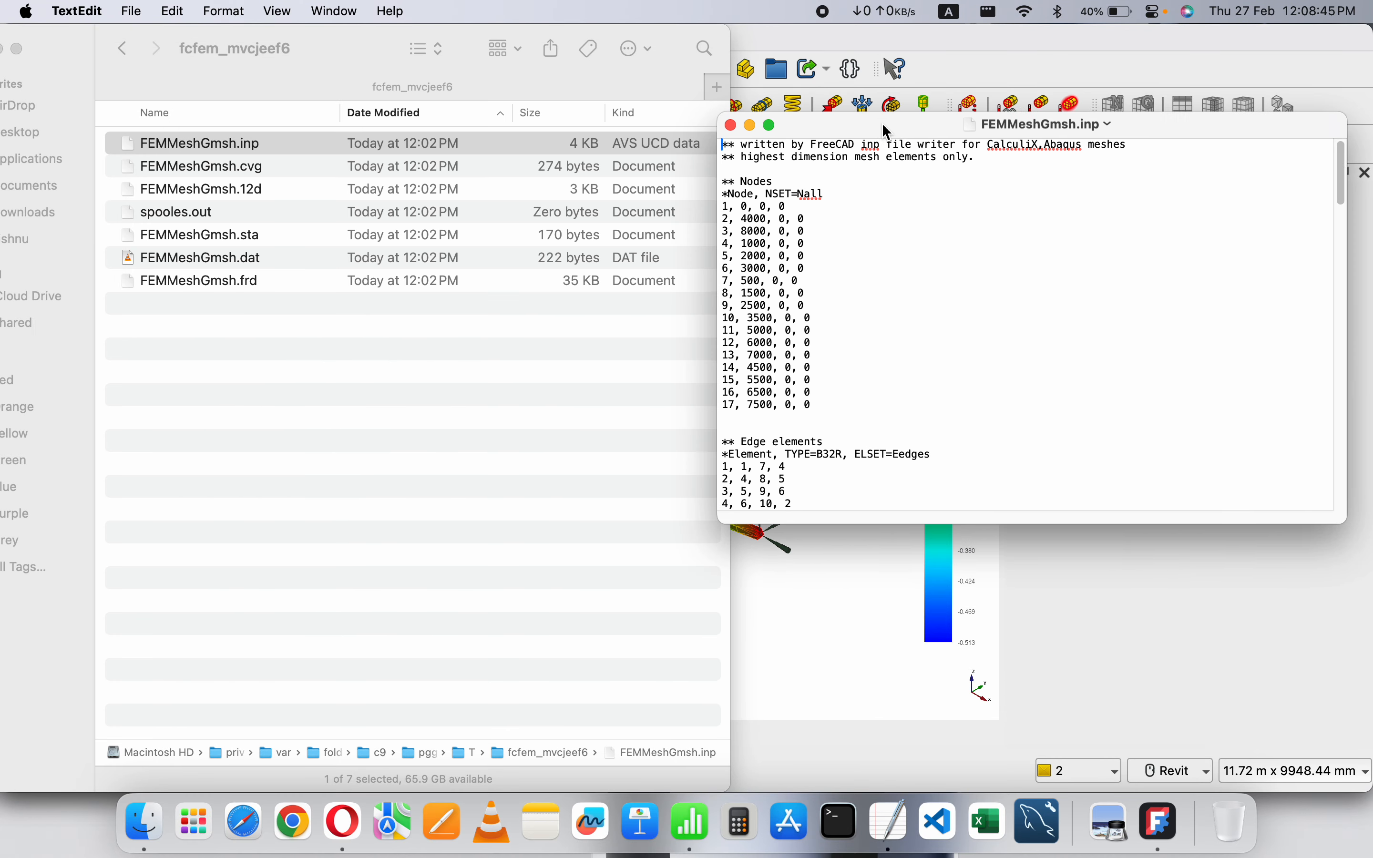
- Skim the Nodes and Edge elements sections of FEMMeshGmsh.inp, including the B32R element type definition
{"action": "scroll", "coordinate": [908, 324], "scroll_direction": "down", "scroll_amount": 5}
{"action": "scroll", "coordinate": [977, 256], "scroll_direction": "up", "scroll_amount": 5}
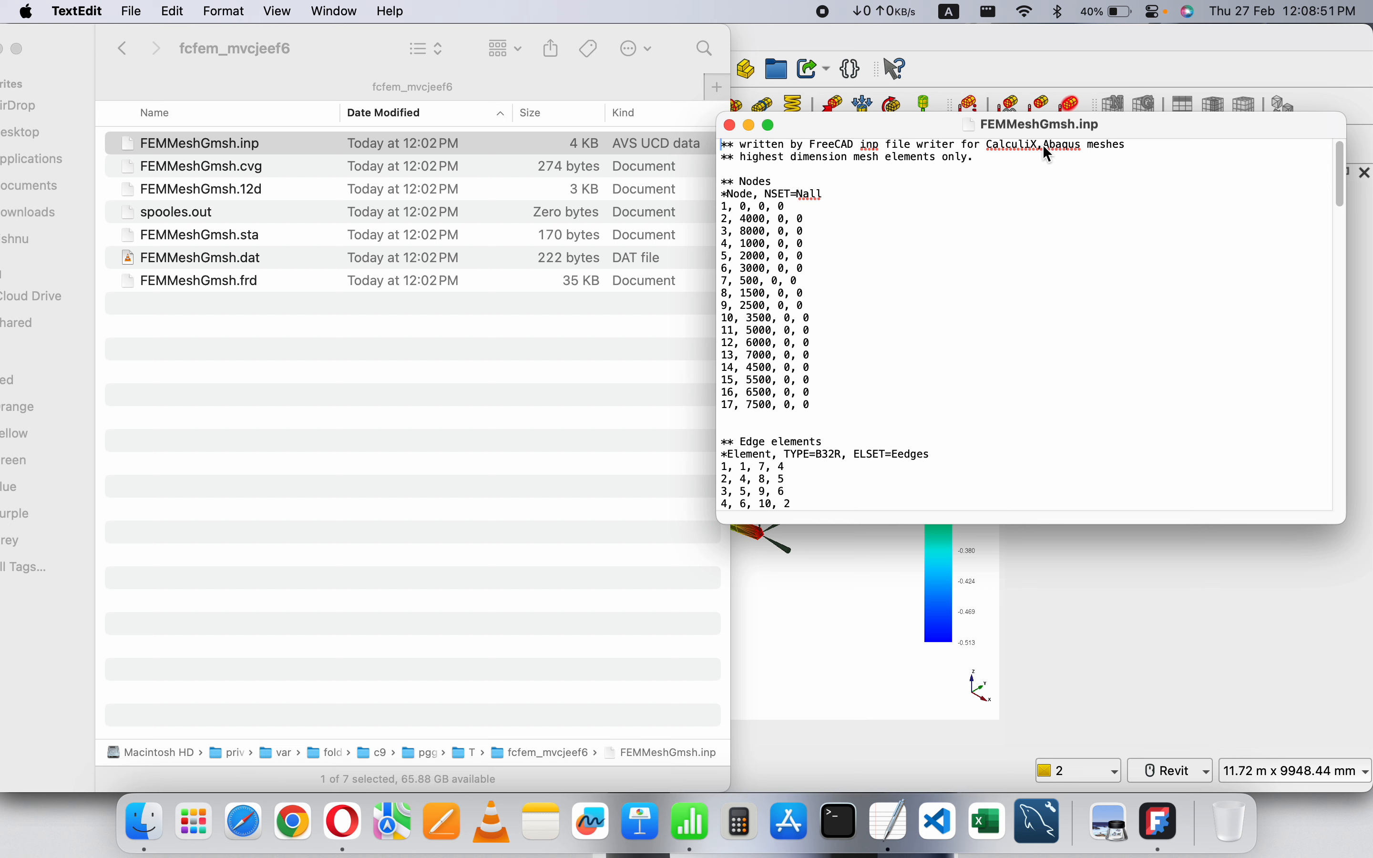
{"action": "scroll", "coordinate": [834, 422], "scroll_direction": "down", "scroll_amount": 1}
{"action": "scroll", "coordinate": [830, 422], "scroll_direction": "down", "scroll_amount": 5}
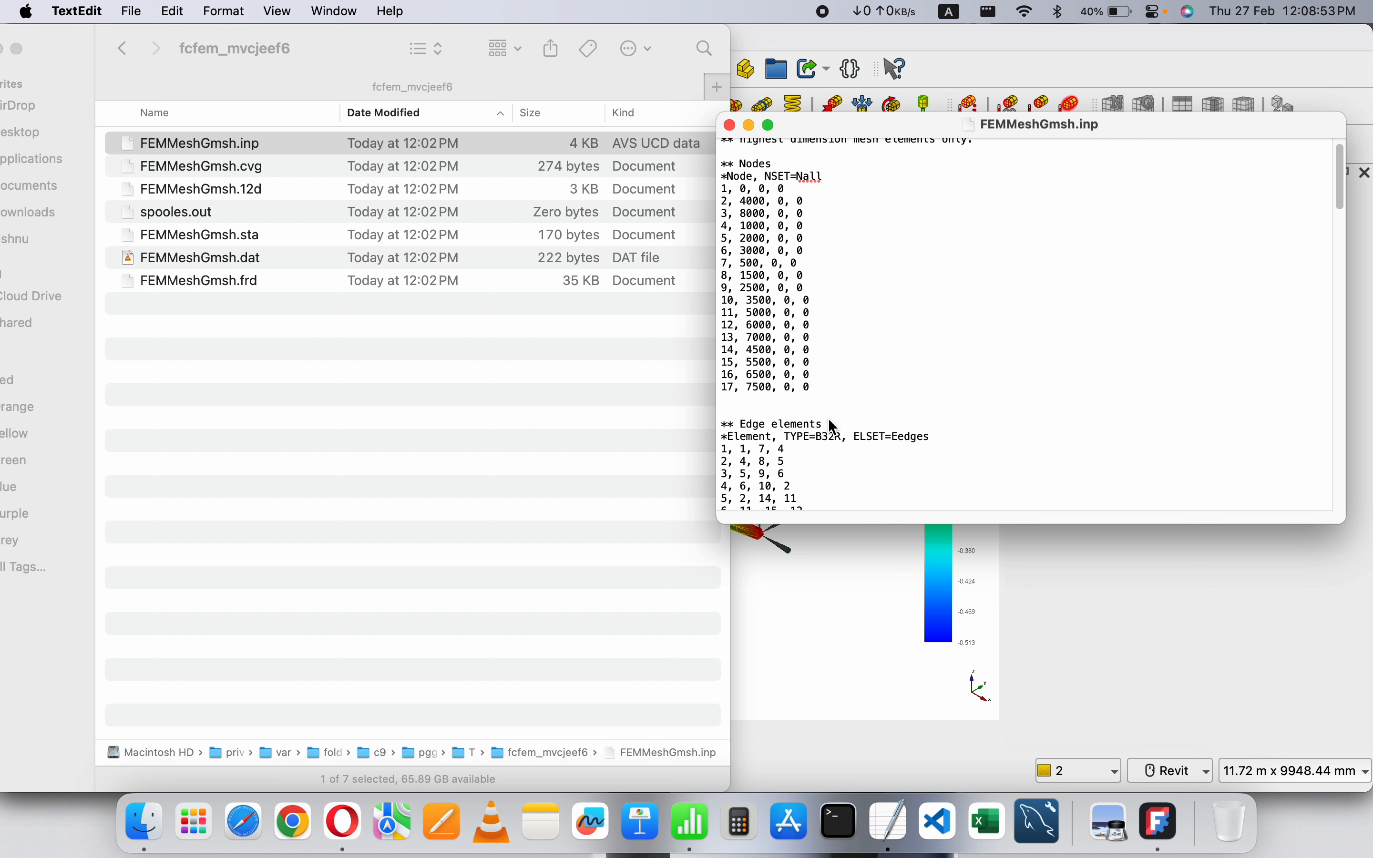
{"action": "scroll", "coordinate": [908, 341], "scroll_direction": "up", "scroll_amount": 5}
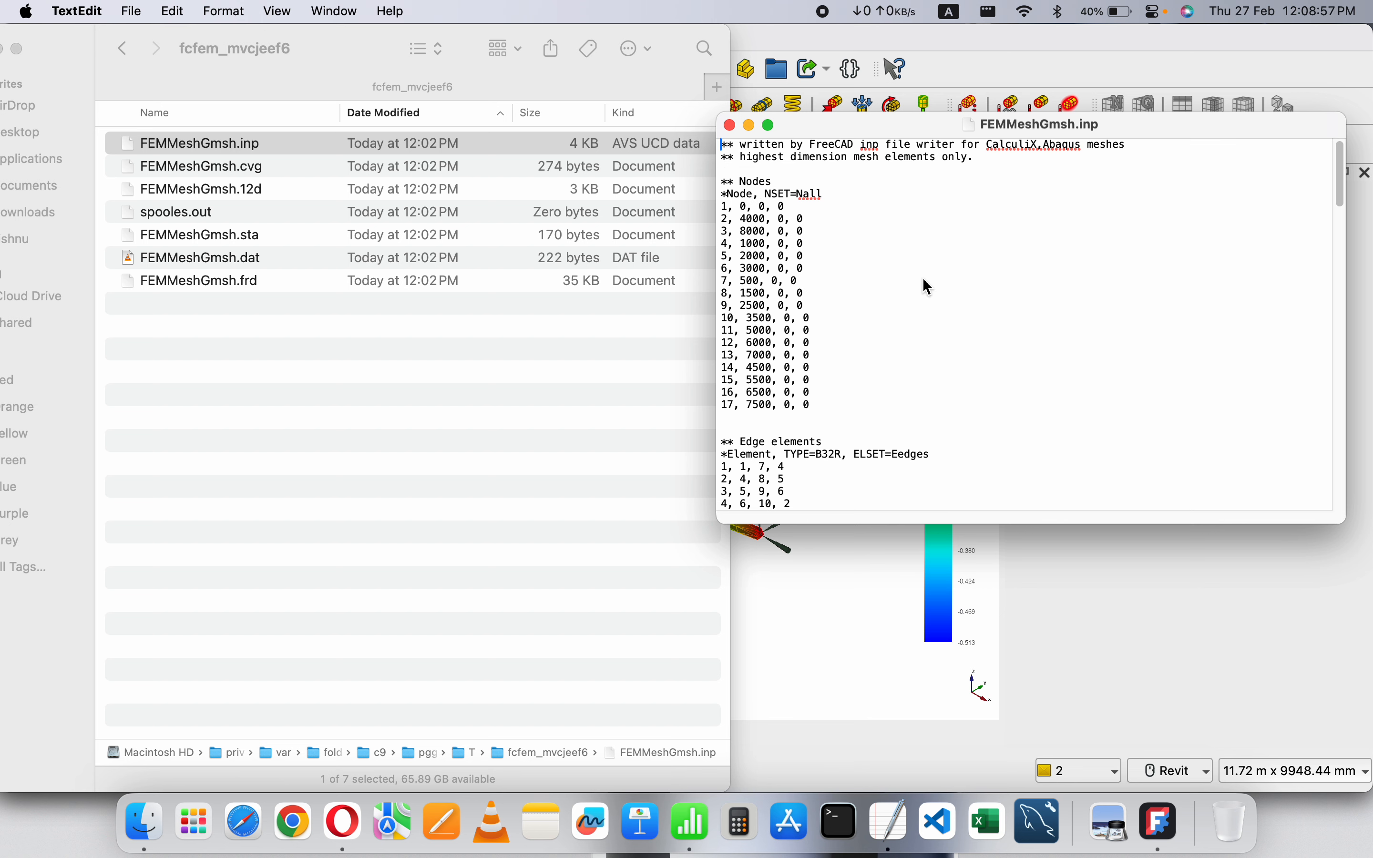
{"action": "scroll", "coordinate": [842, 393], "scroll_direction": "down", "scroll_amount": 2}
{"action": "scroll", "coordinate": [842, 393], "scroll_direction": "down", "scroll_amount": 4}
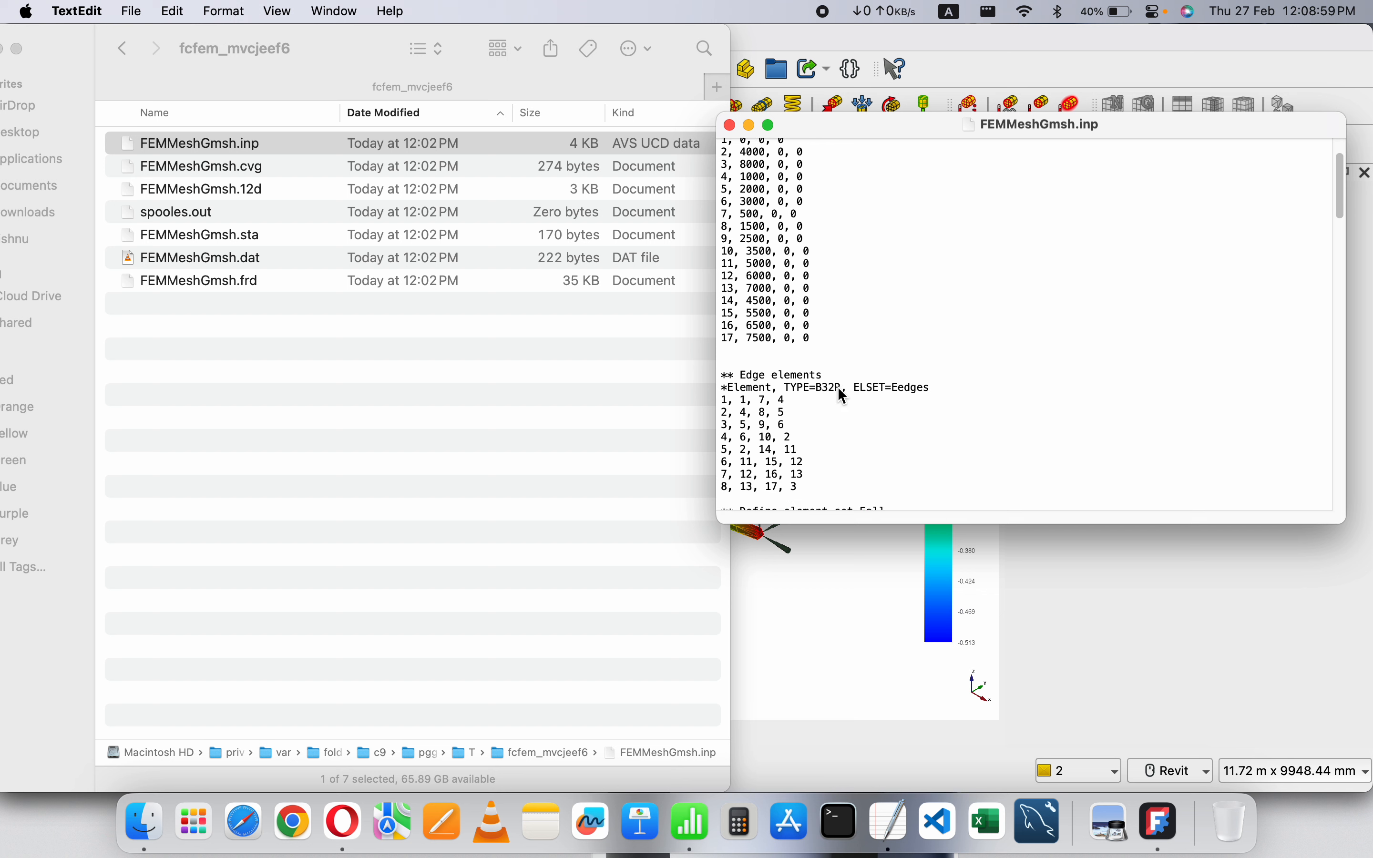
{"action": "scroll", "coordinate": [841, 369], "scroll_direction": "up", "scroll_amount": 6}
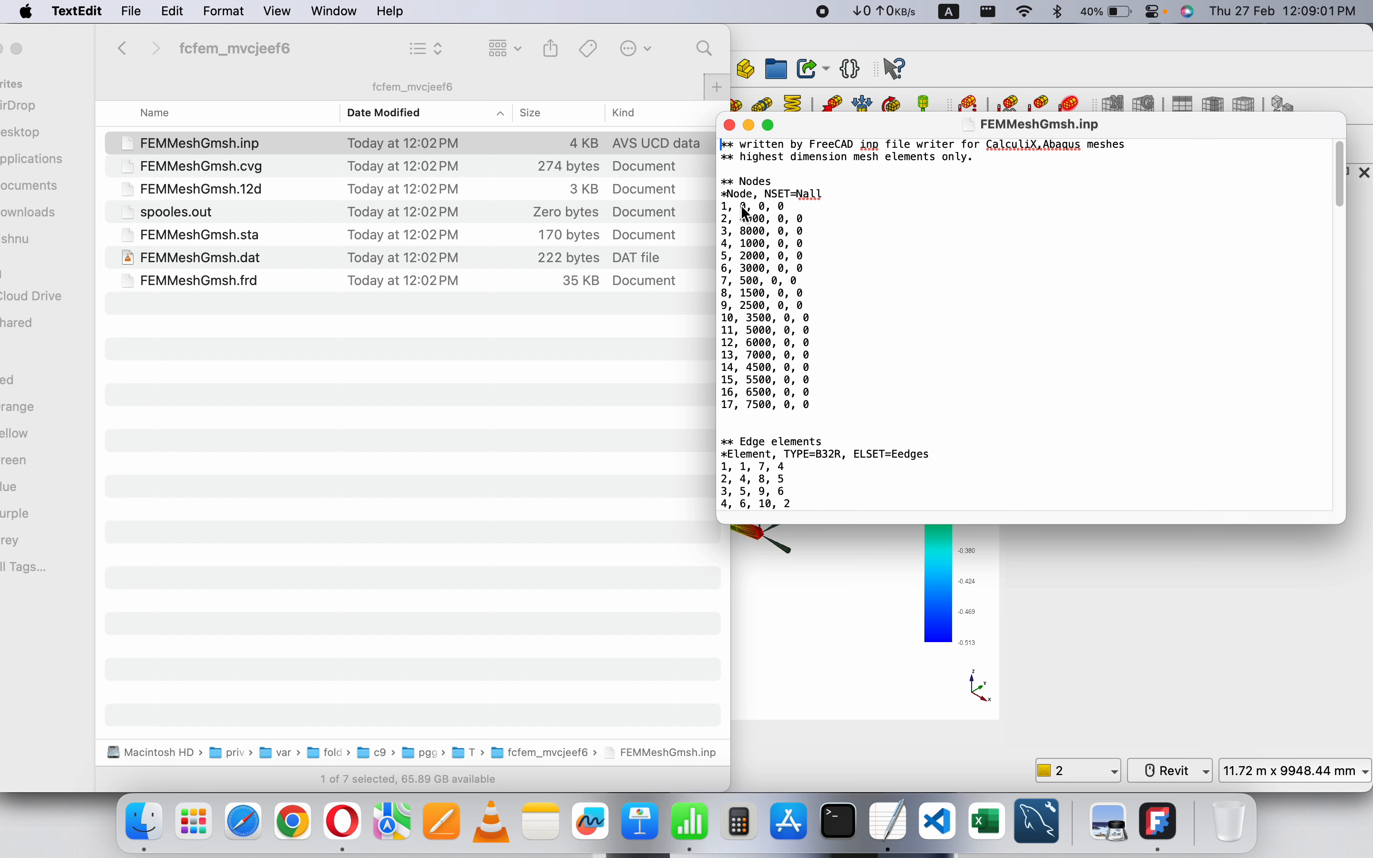
- Highlight the full node coordinate list, the rows of nodes 1 to 3, and the rows of nodes 4 to 17 for review
{"action": "left_click_drag", "start_coordinate": [820, 406], "coordinate": [702, 206]}
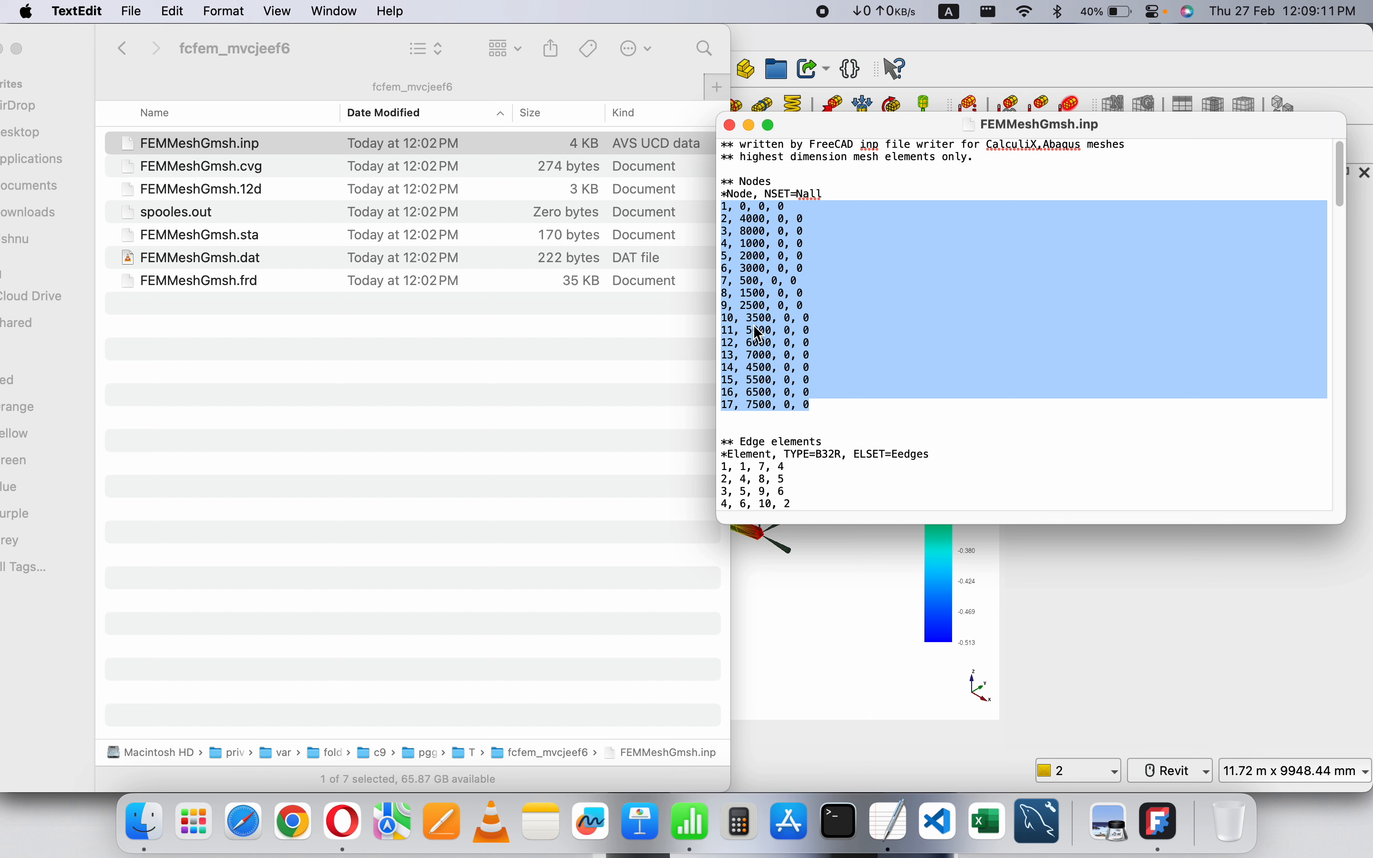
{"action": "left_click", "coordinate": [857, 420]}
{"action": "left_click_drag", "start_coordinate": [842, 420], "coordinate": [732, 200]}
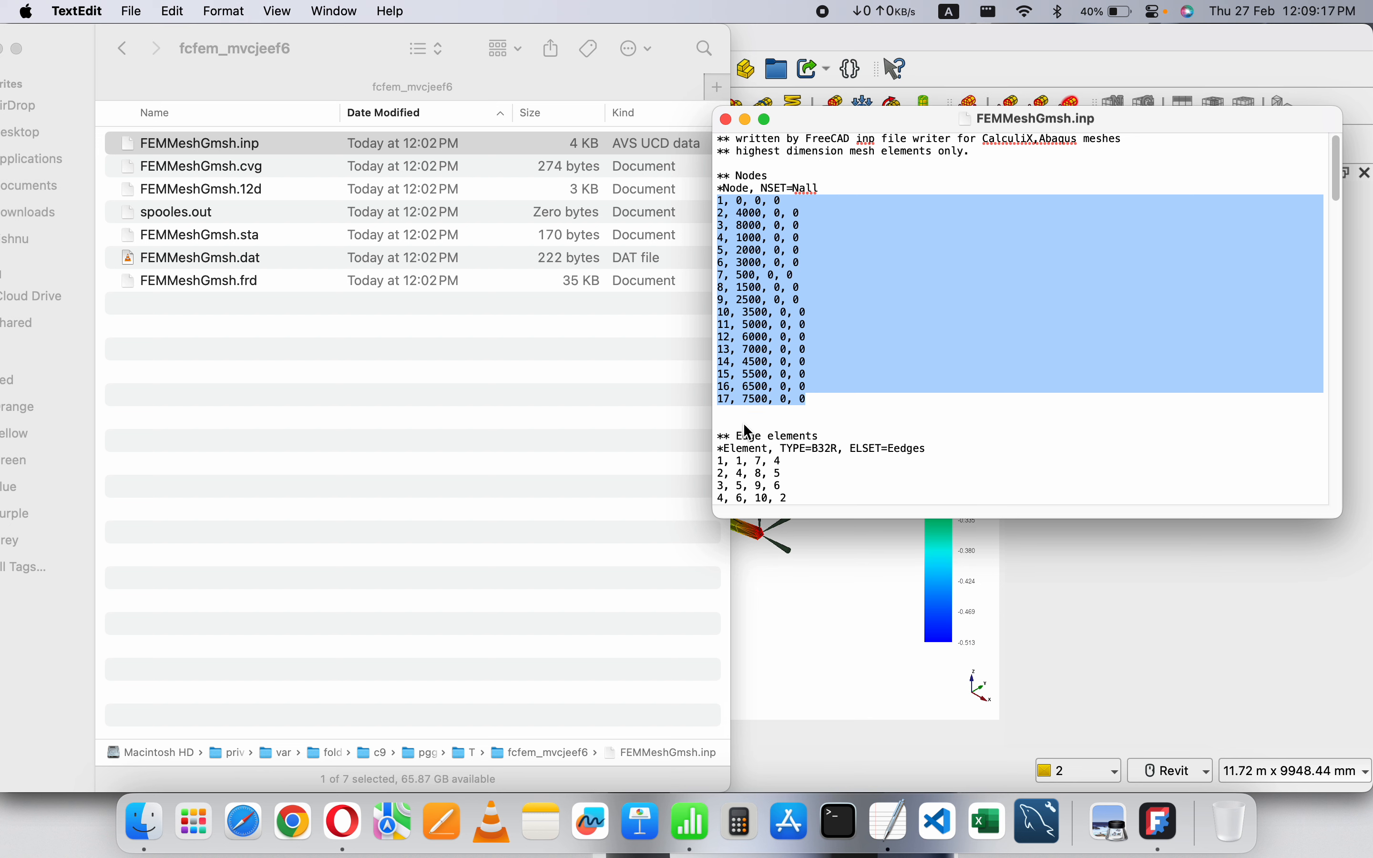
{"action": "left_click", "coordinate": [836, 400]}
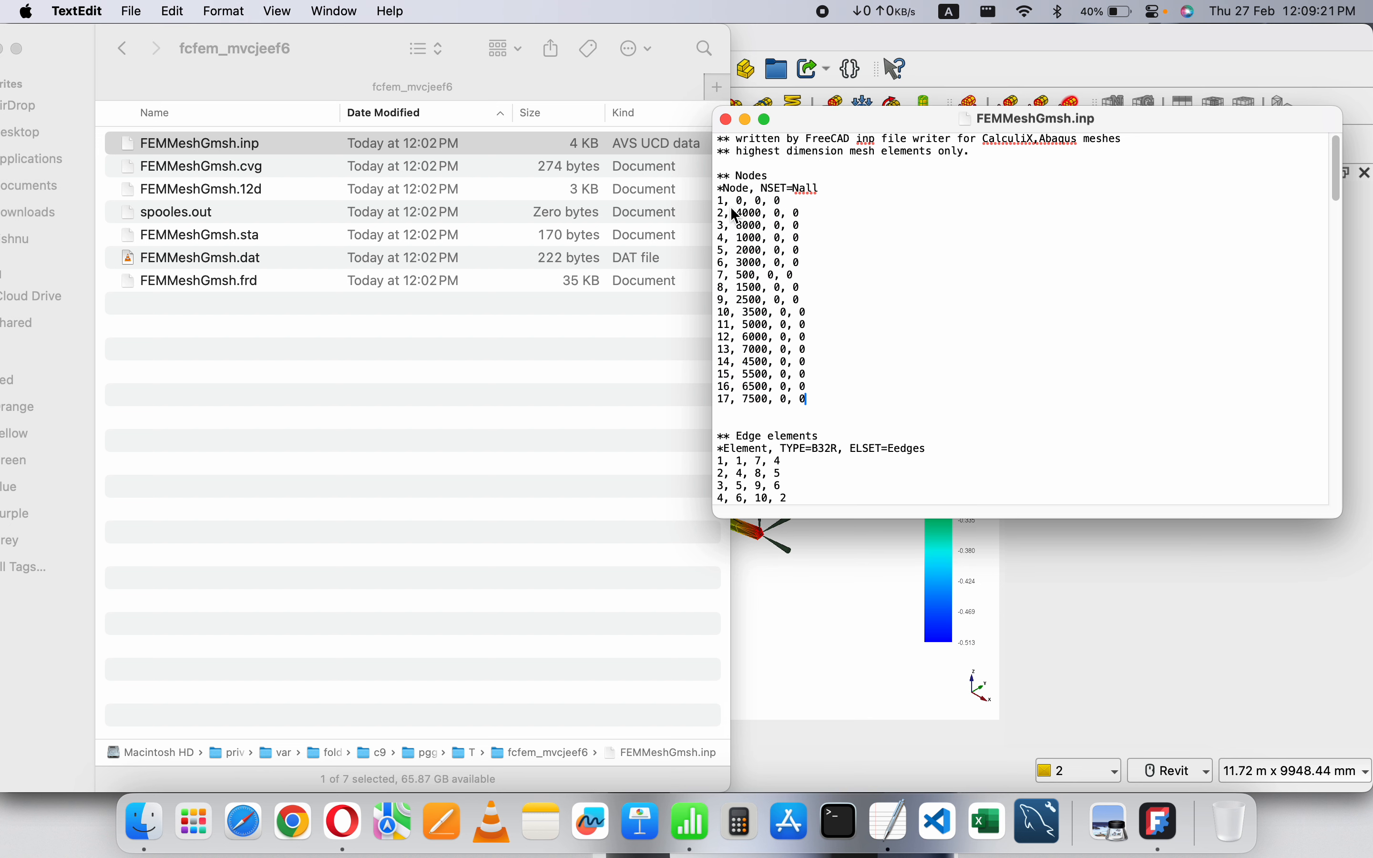
{"action": "left_click_drag", "start_coordinate": [810, 227], "coordinate": [709, 196]}
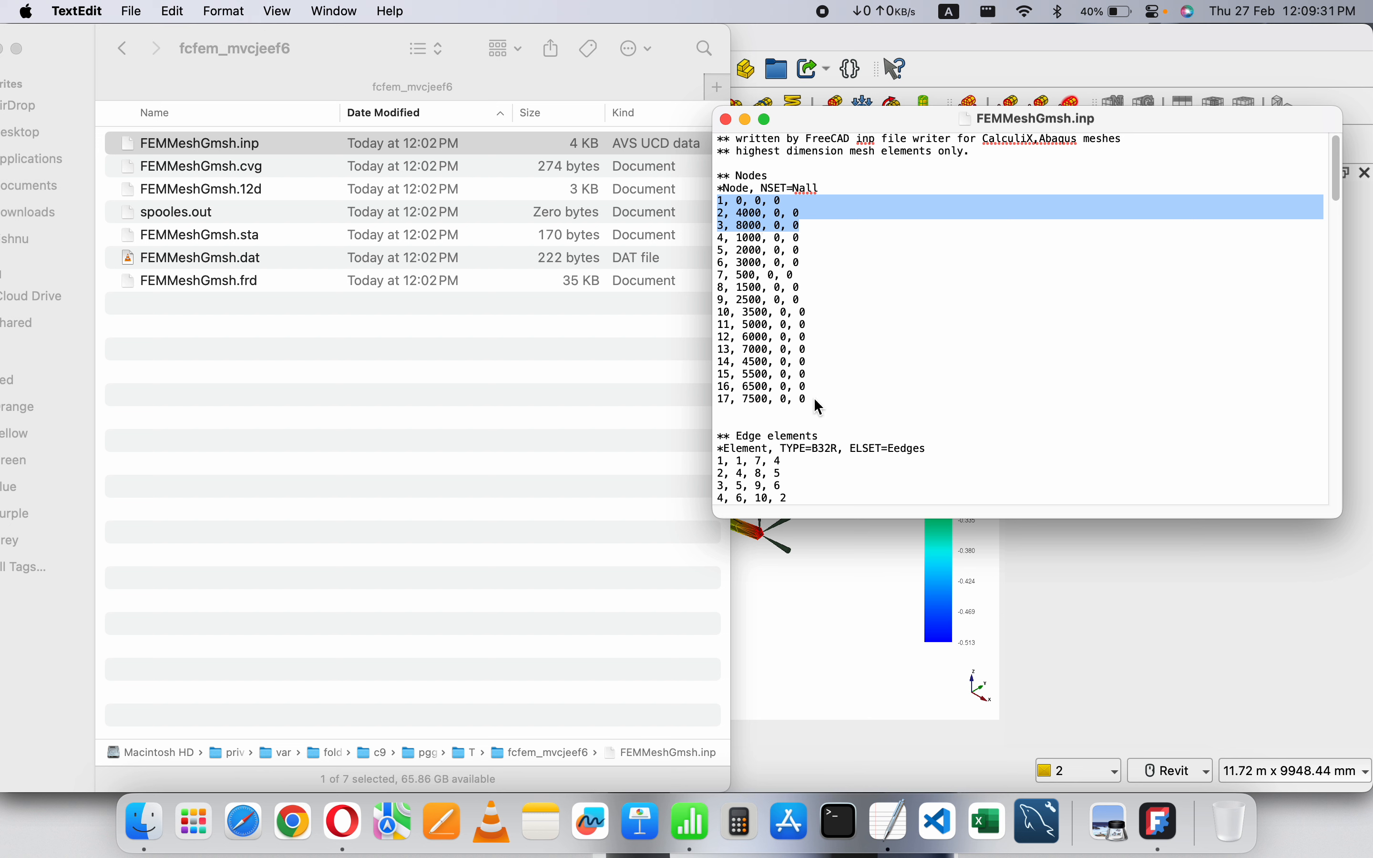
{"action": "left_click_drag", "start_coordinate": [815, 397], "coordinate": [718, 238]}
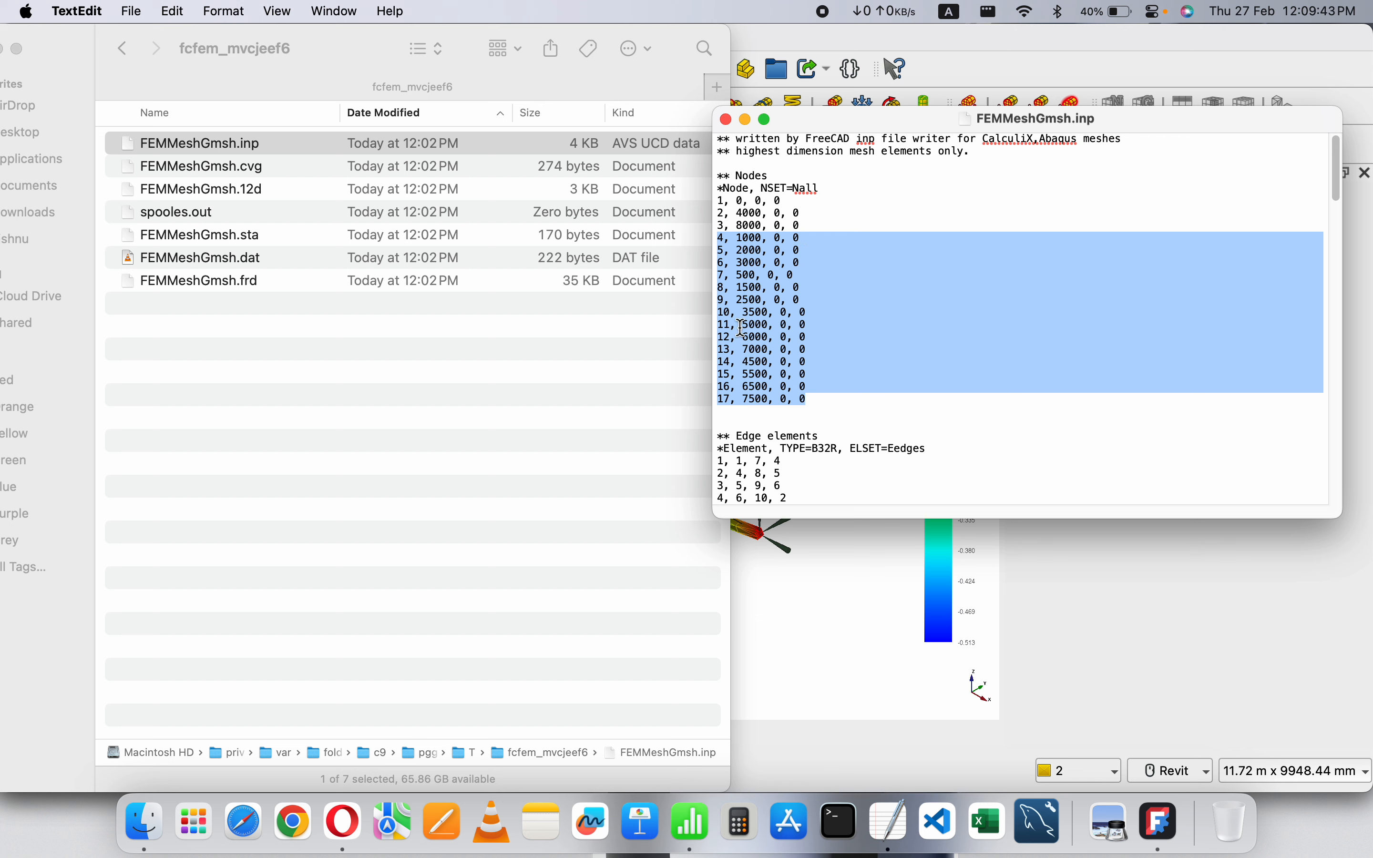
- Highlight the rows of nodes 4 to 17 in the node list once more, and clear the selection
{"action": "left_click", "coordinate": [774, 277]}
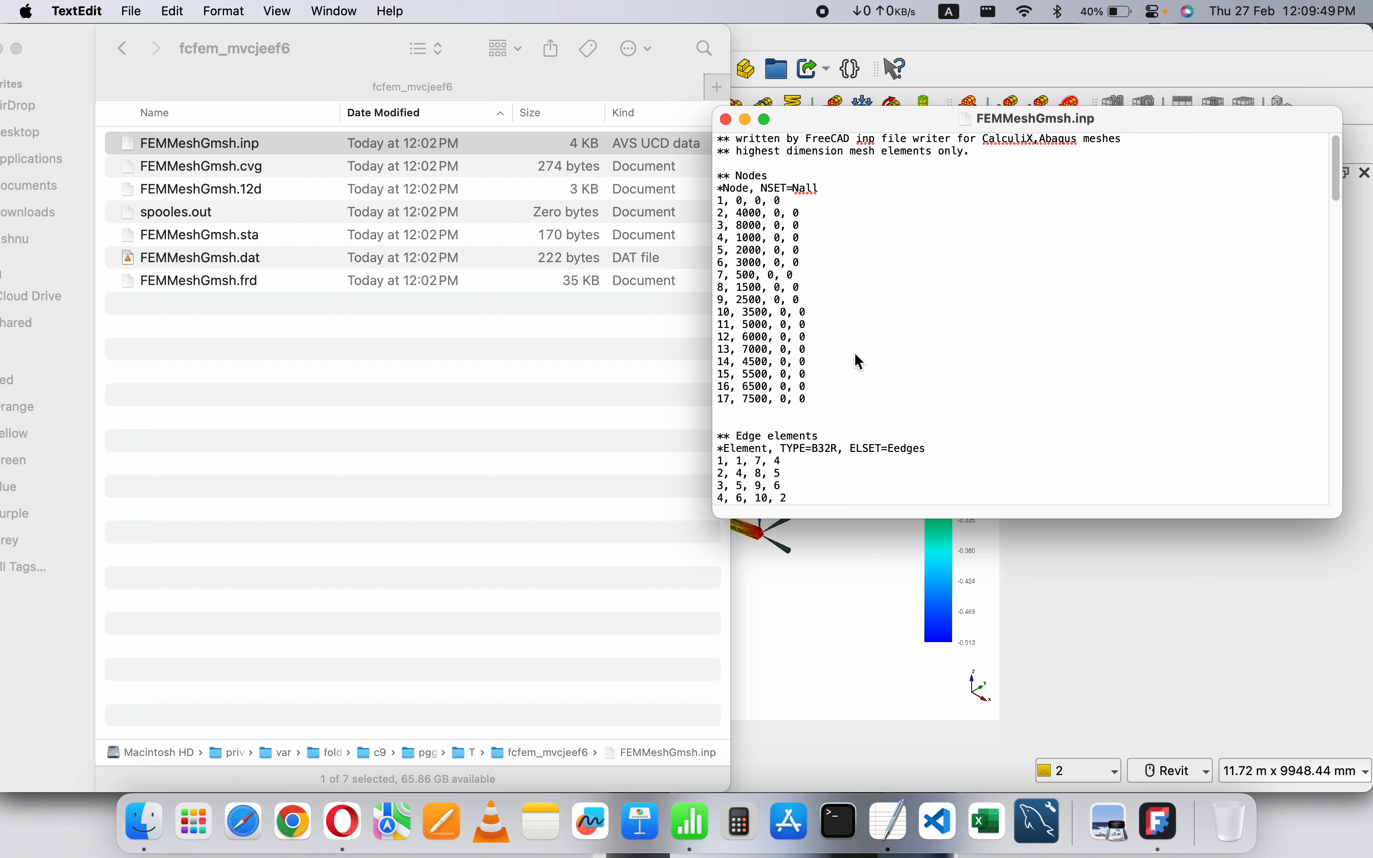
{"action": "left_click_drag", "start_coordinate": [817, 397], "coordinate": [716, 240]}
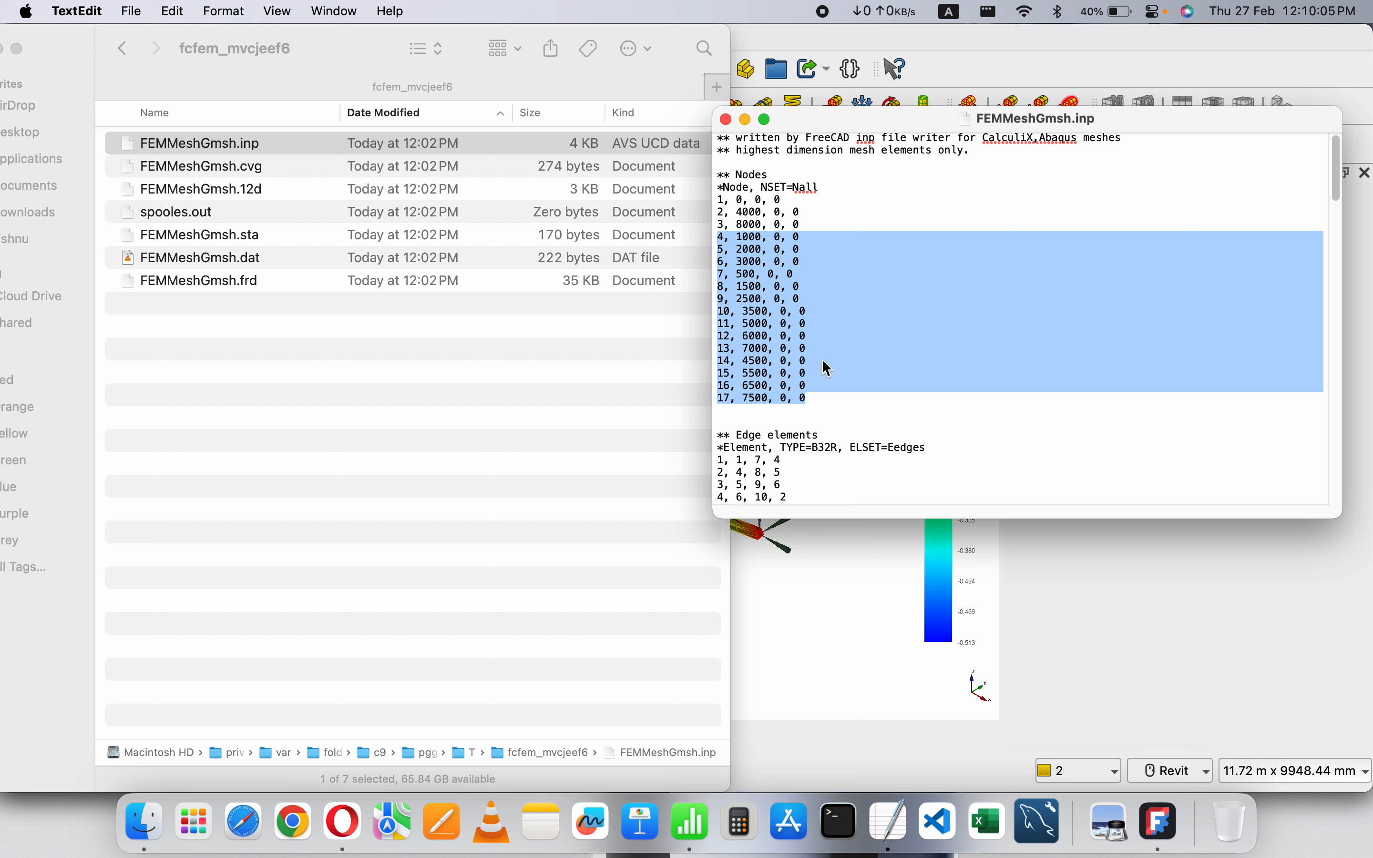
{"action": "scroll", "coordinate": [827, 363], "scroll_direction": "down", "scroll_amount": 1}
{"action": "scroll", "coordinate": [823, 359], "scroll_direction": "down", "scroll_amount": 4}
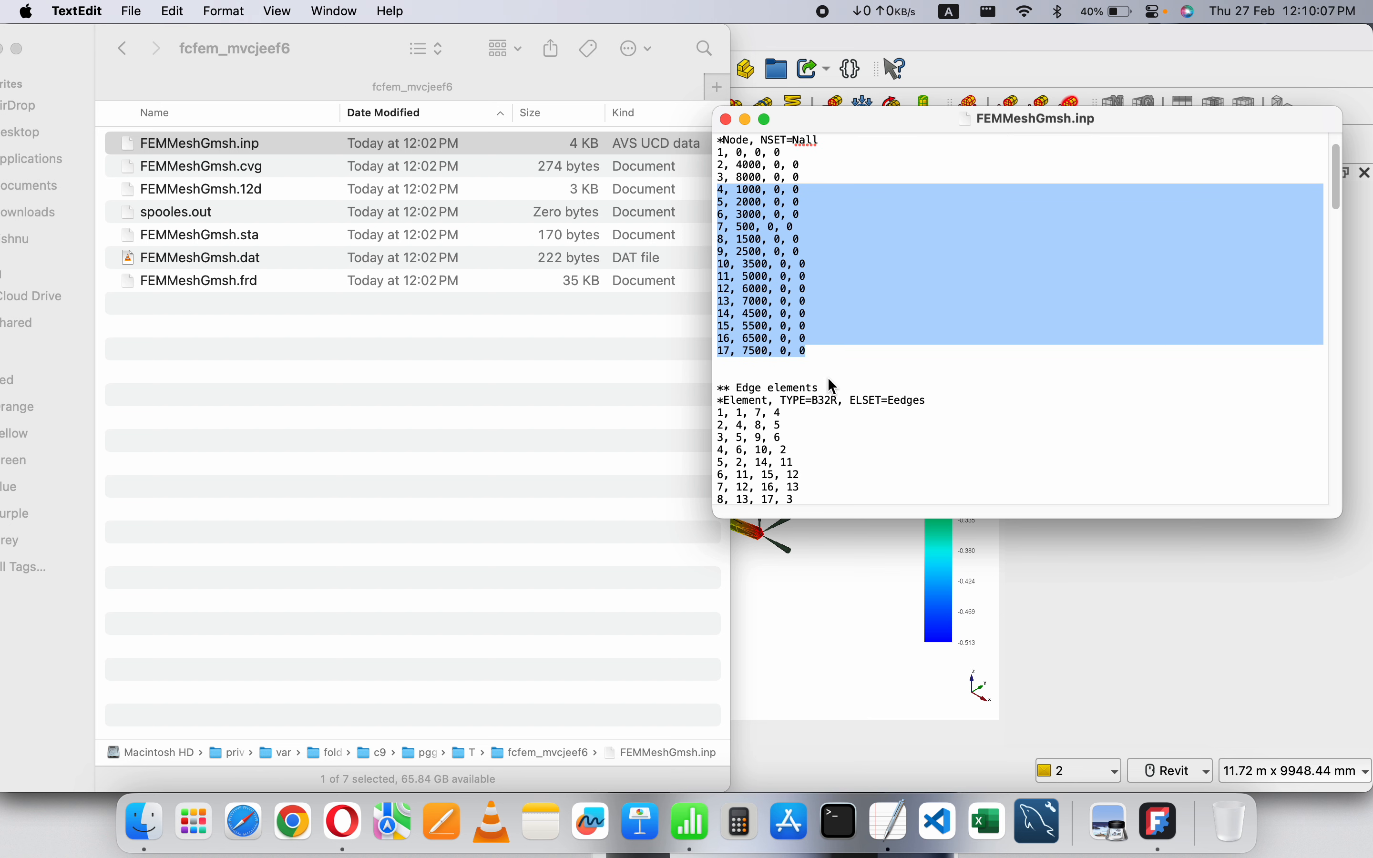
{"action": "left_click", "coordinate": [829, 376]}
- Highlight the connectivity rows of elements 1 to 8 in the Edge elements section
{"action": "scroll", "coordinate": [794, 397], "scroll_direction": "down", "scroll_amount": 8}
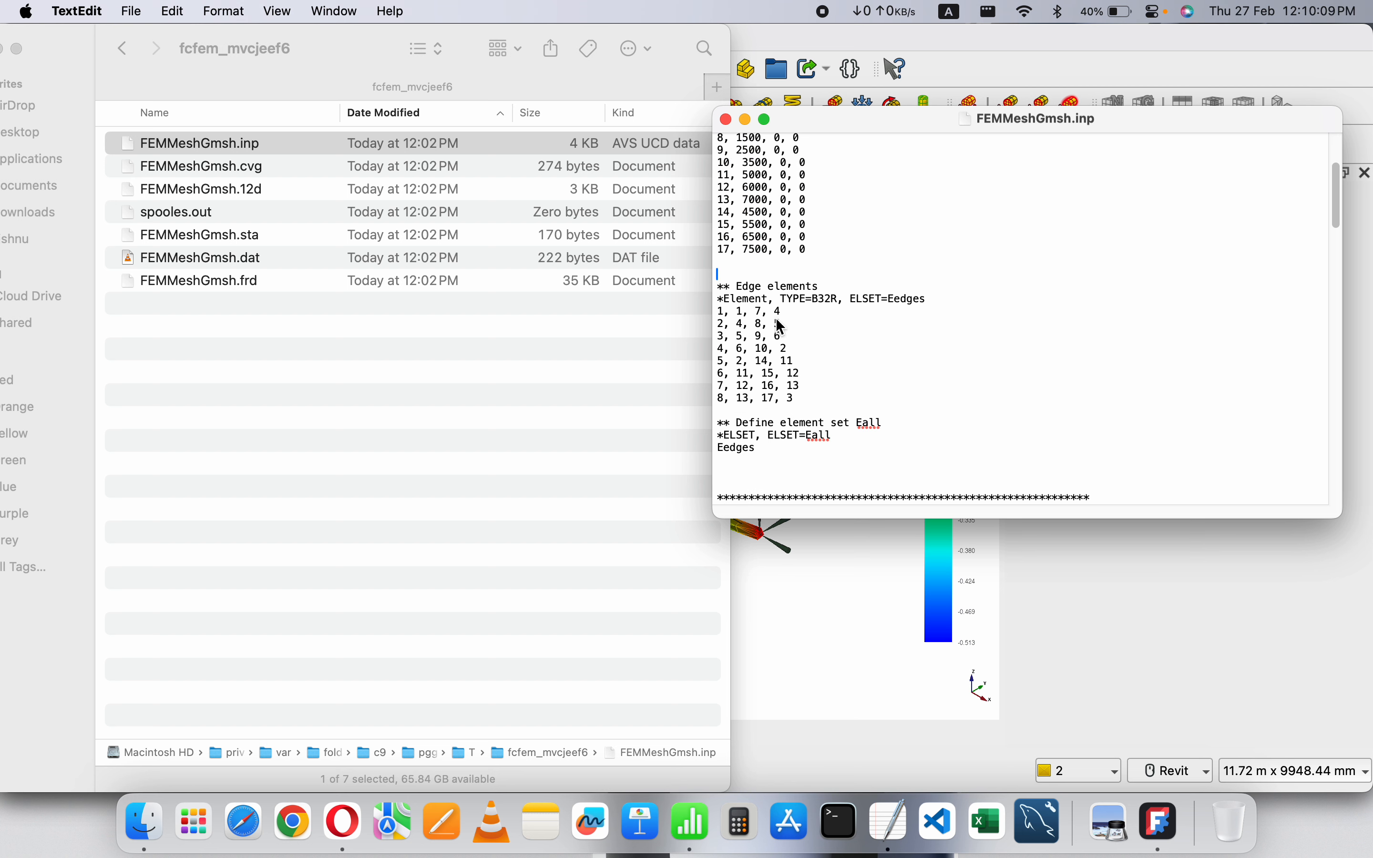
{"action": "left_click_drag", "start_coordinate": [819, 403], "coordinate": [731, 312]}
{"action": "left_click", "coordinate": [870, 405]}
- Review the element set definitions for materials and element type and the ConstraintDisplacement node set
{"action": "scroll", "coordinate": [889, 405], "scroll_direction": "down", "scroll_amount": 8}
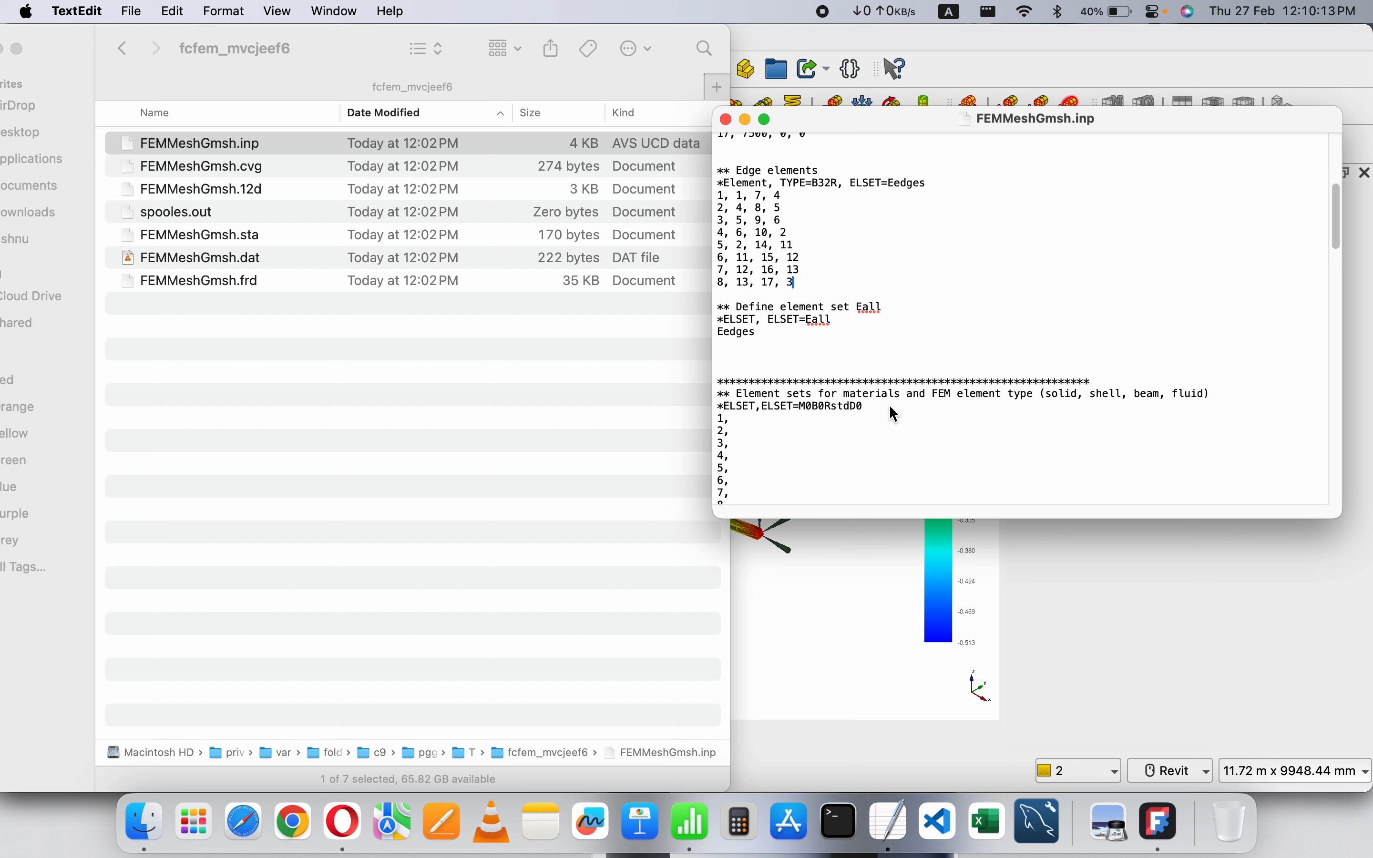
{"action": "scroll", "coordinate": [889, 405], "scroll_direction": "down", "scroll_amount": 10}
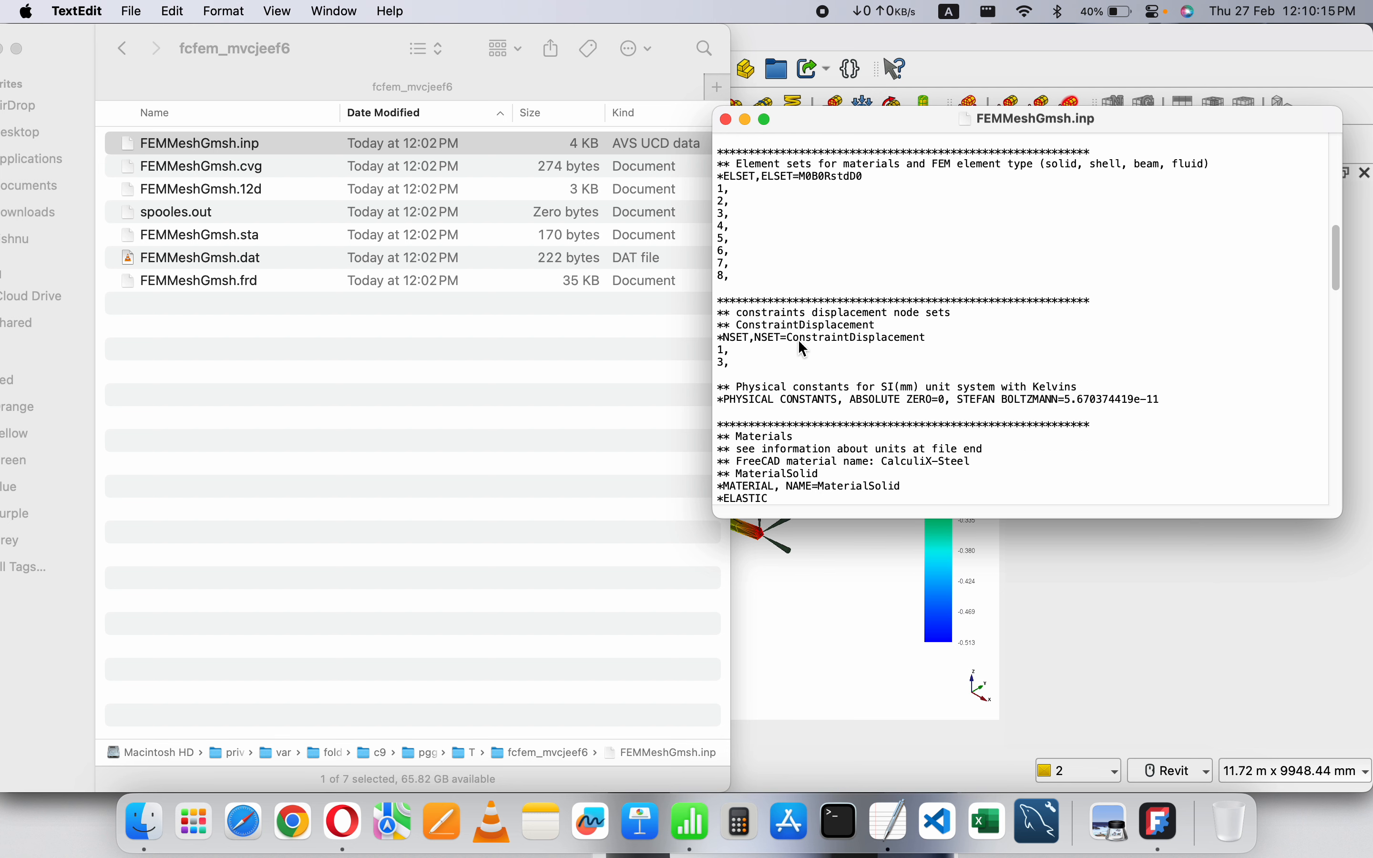
{"action": "scroll", "coordinate": [800, 342], "scroll_direction": "down", "scroll_amount": 5}
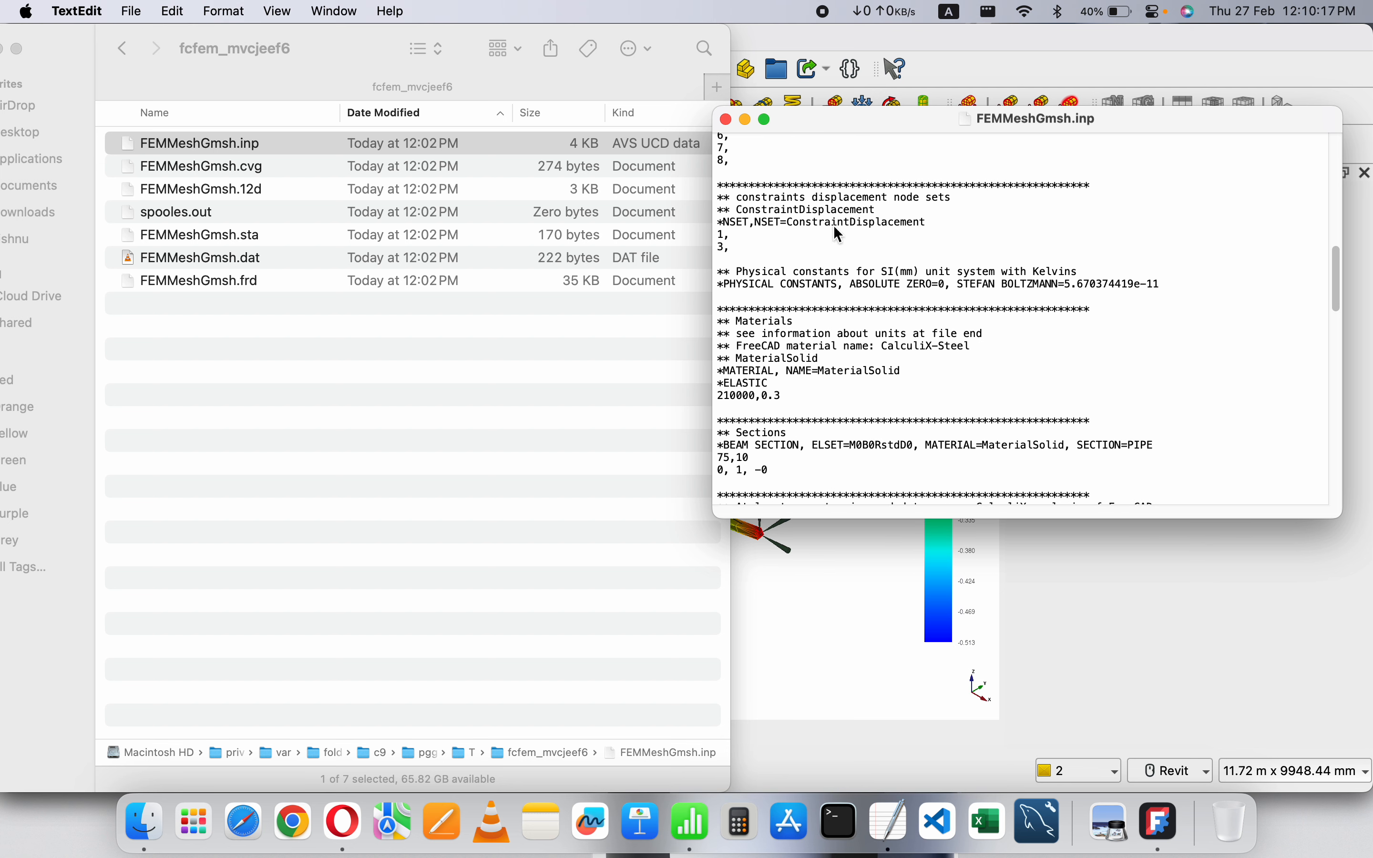
{"action": "scroll", "coordinate": [802, 325], "scroll_direction": "up", "scroll_amount": 9}
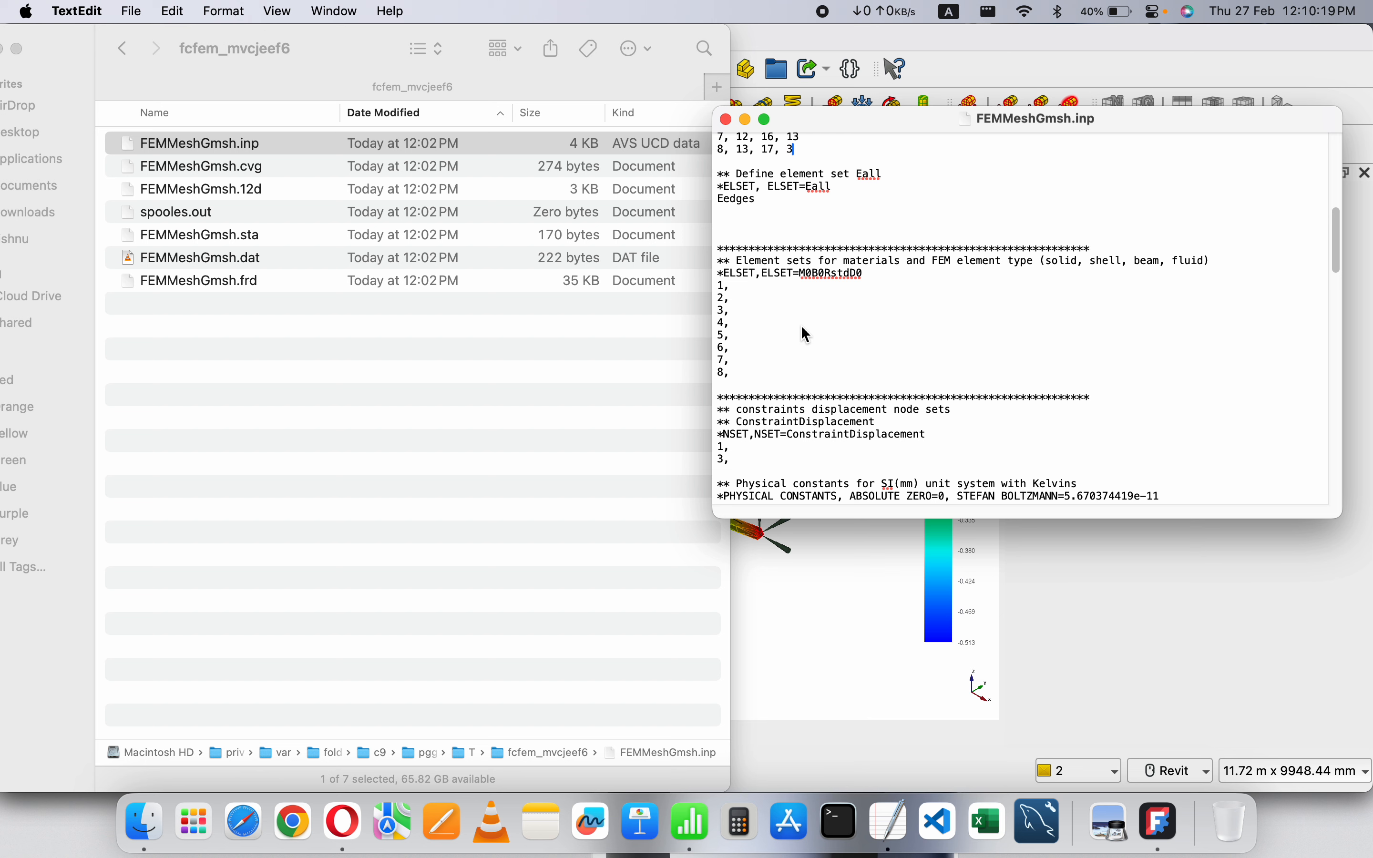
{"action": "scroll", "coordinate": [801, 325], "scroll_direction": "down", "scroll_amount": 12}
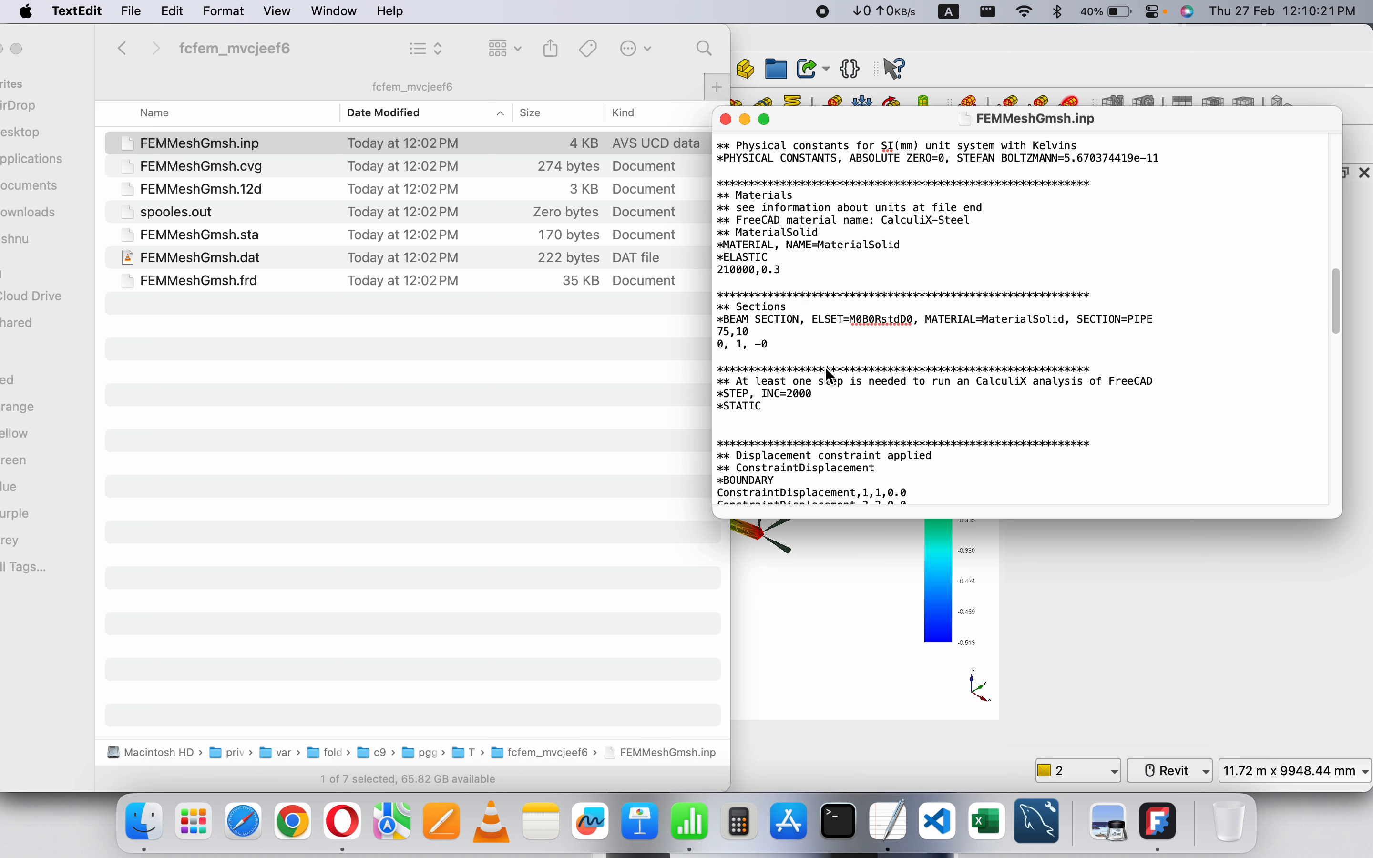
- Highlight the *BEAM SECTION line with SECTION=PIPE and mark the pipe dimensions line 75,10 below it
{"action": "scroll", "coordinate": [826, 367], "scroll_direction": "down", "scroll_amount": 1}
{"action": "triple_click", "coordinate": [1171, 315]}
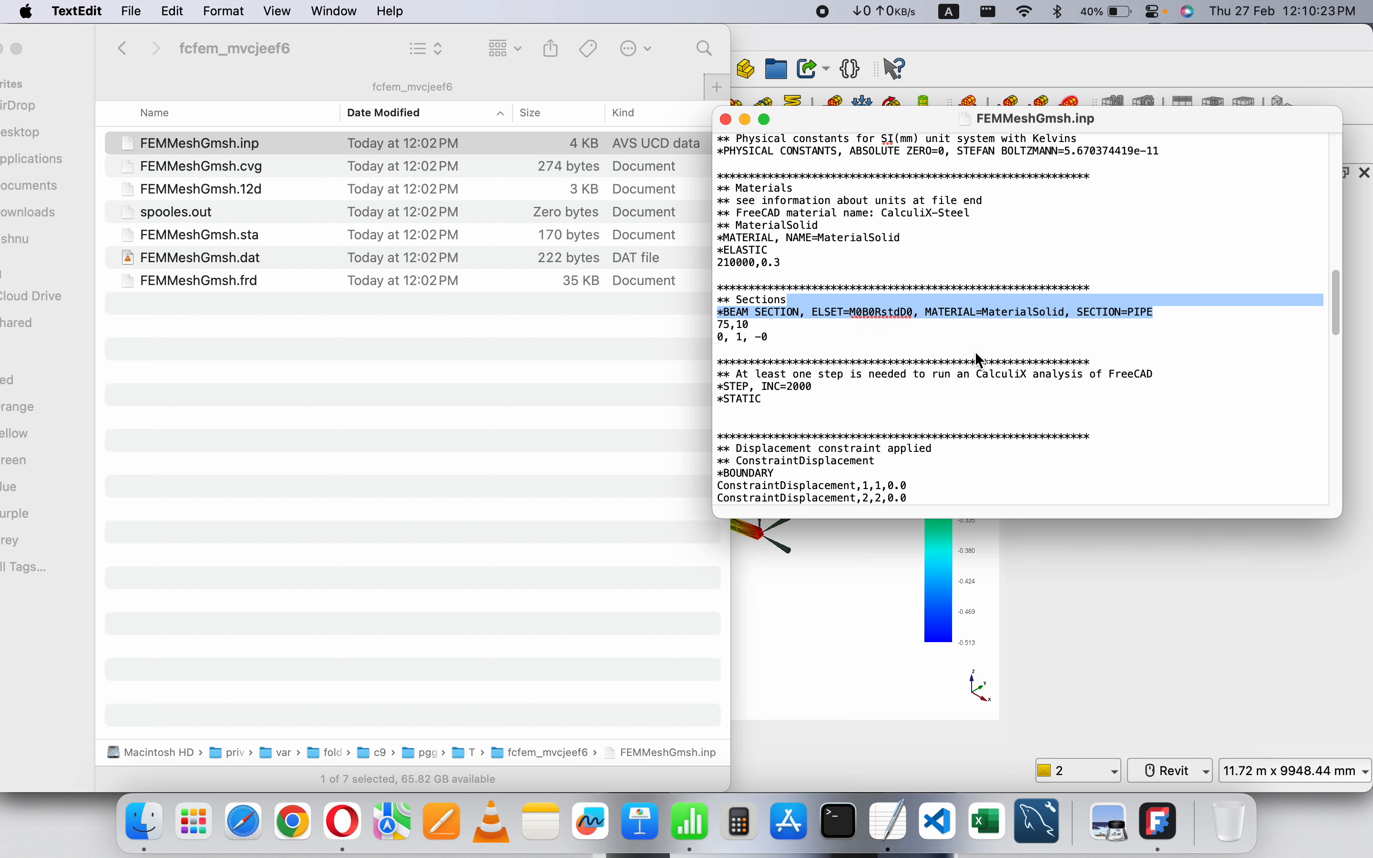
{"action": "left_click", "coordinate": [959, 327]}
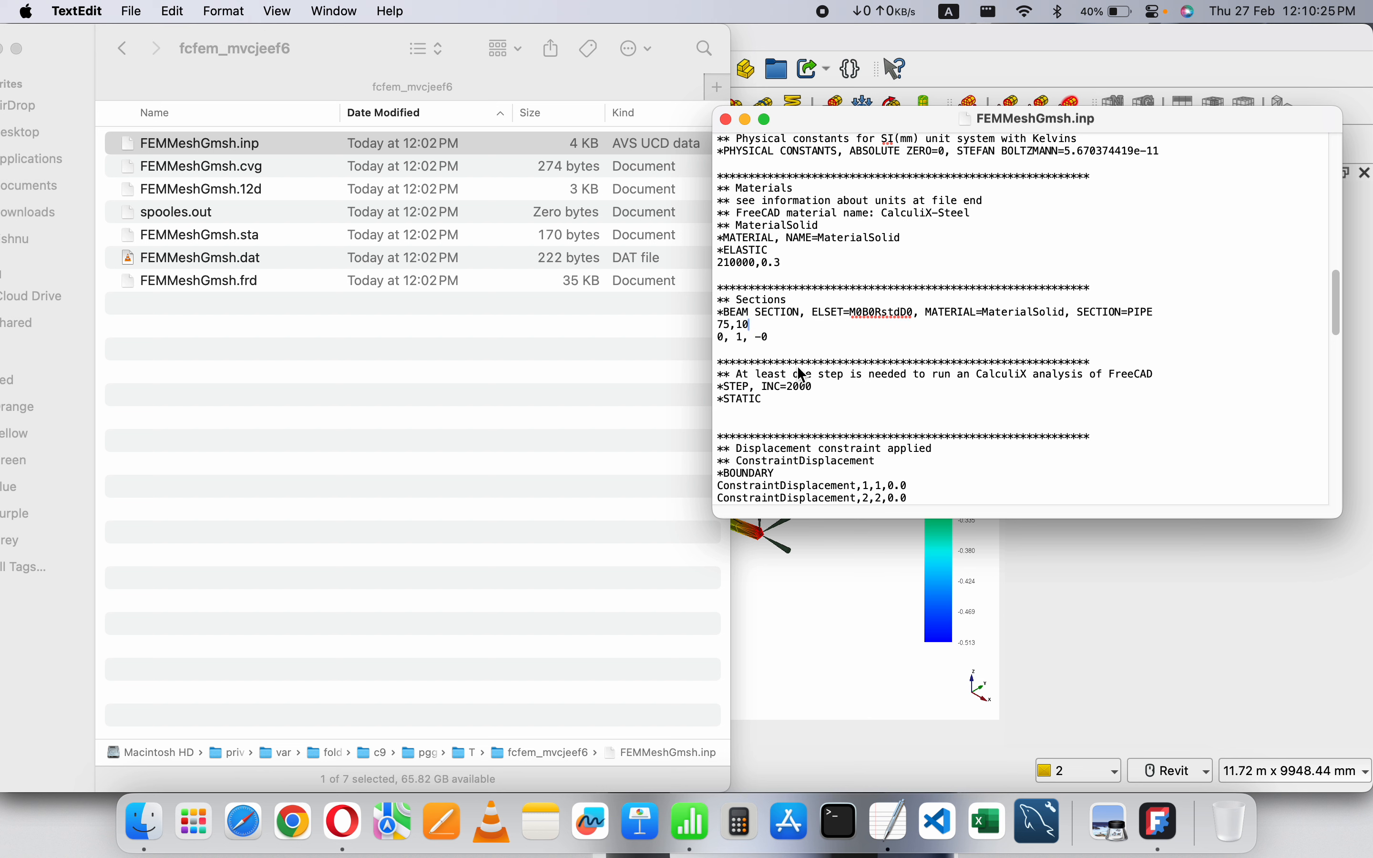
- Review the MaterialSolid definition in the Materials section and highlight its *ELASTIC values
{"action": "scroll", "coordinate": [862, 396], "scroll_direction": "down", "scroll_amount": 2}
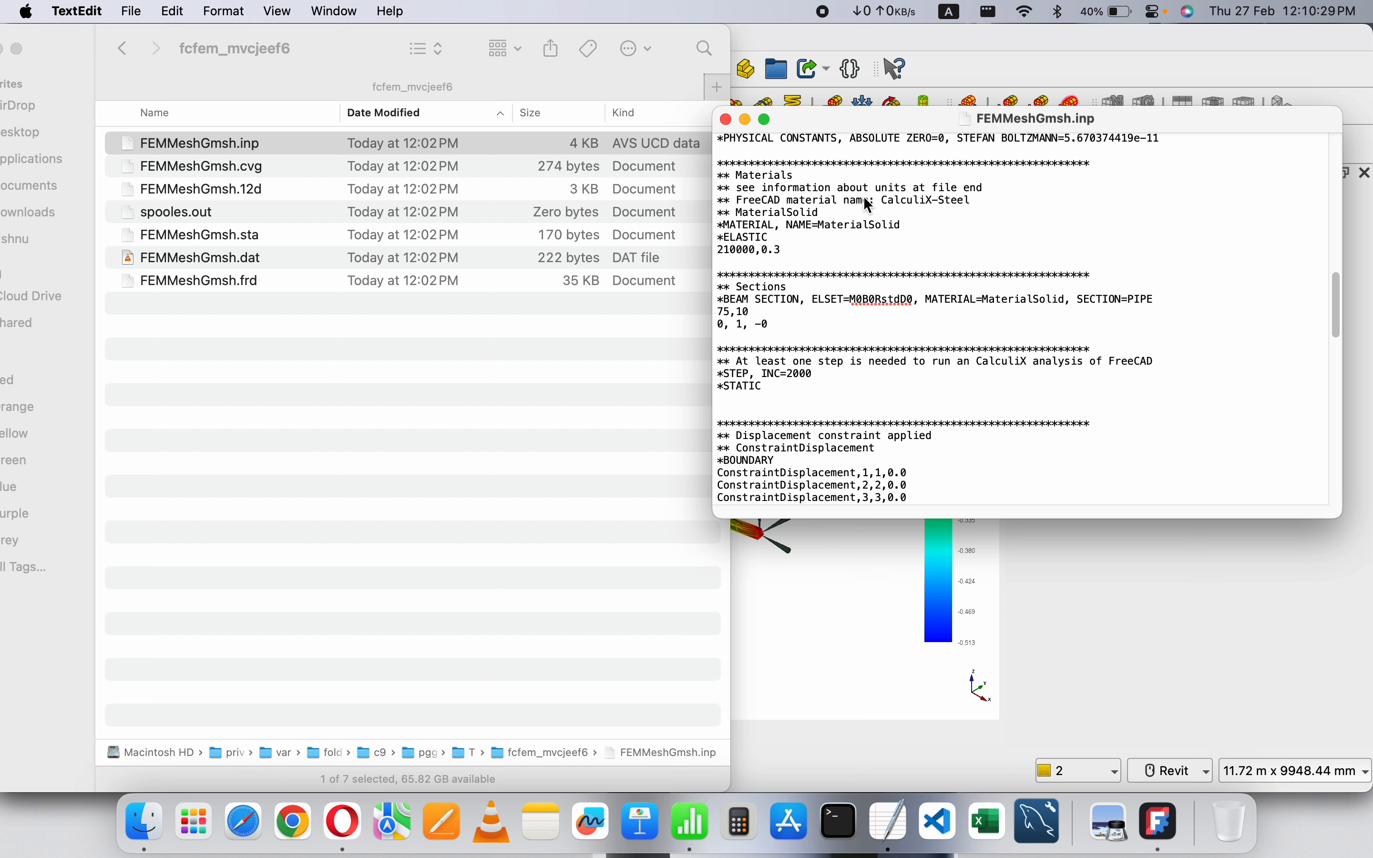
{"action": "left_click", "coordinate": [871, 238]}
{"action": "left_click", "coordinate": [778, 253]}
{"action": "left_click_drag", "start_coordinate": [821, 250], "coordinate": [713, 254]}
{"action": "left_click", "coordinate": [900, 349]}
- Review the static step and displacement constraint sections, and highlight the *CLOAD node loads of ConstraintForce on Wire:Edge1
{"action": "scroll", "coordinate": [738, 348], "scroll_direction": "down", "scroll_amount": 2}
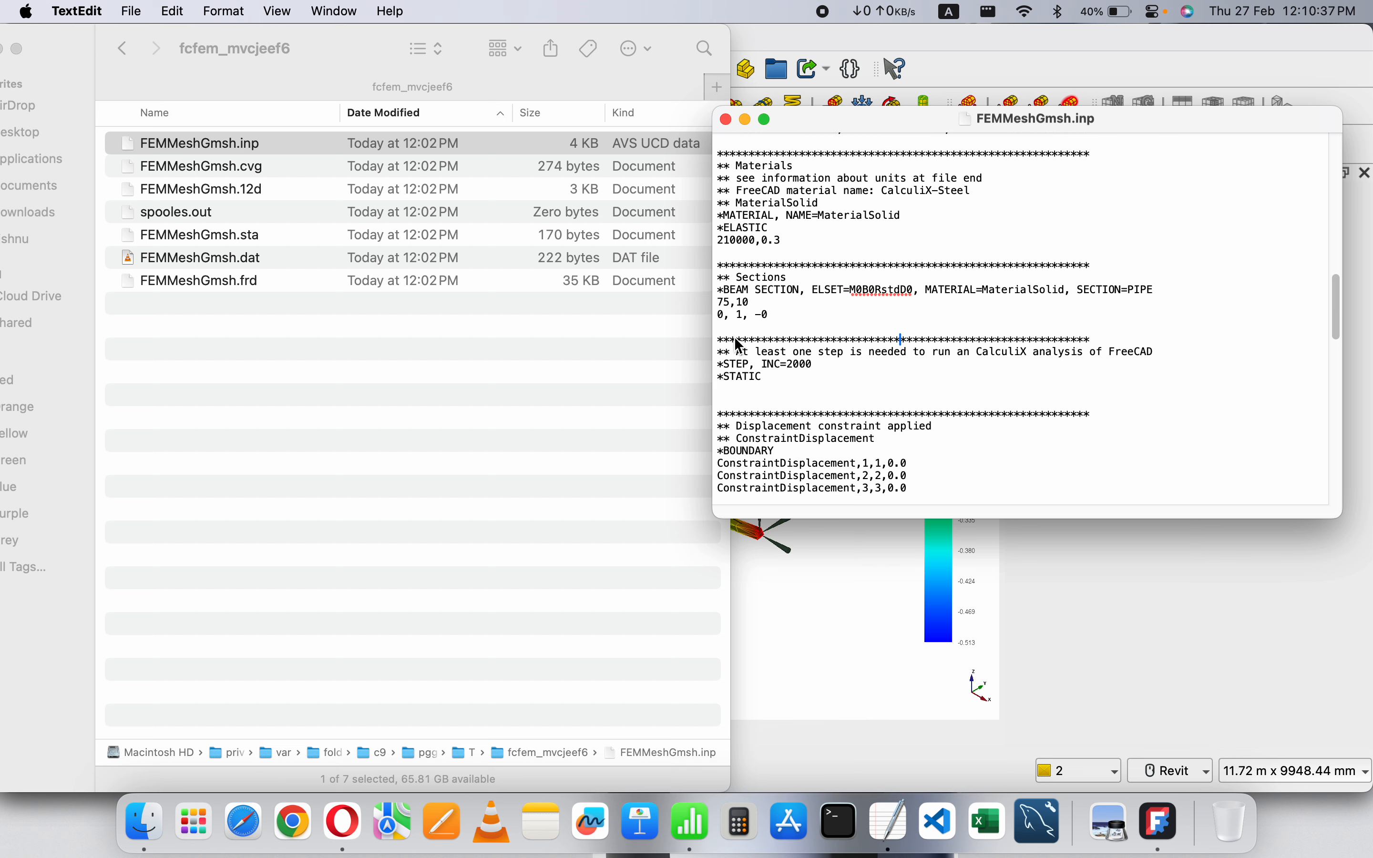
{"action": "scroll", "coordinate": [880, 324], "scroll_direction": "down", "scroll_amount": 3}
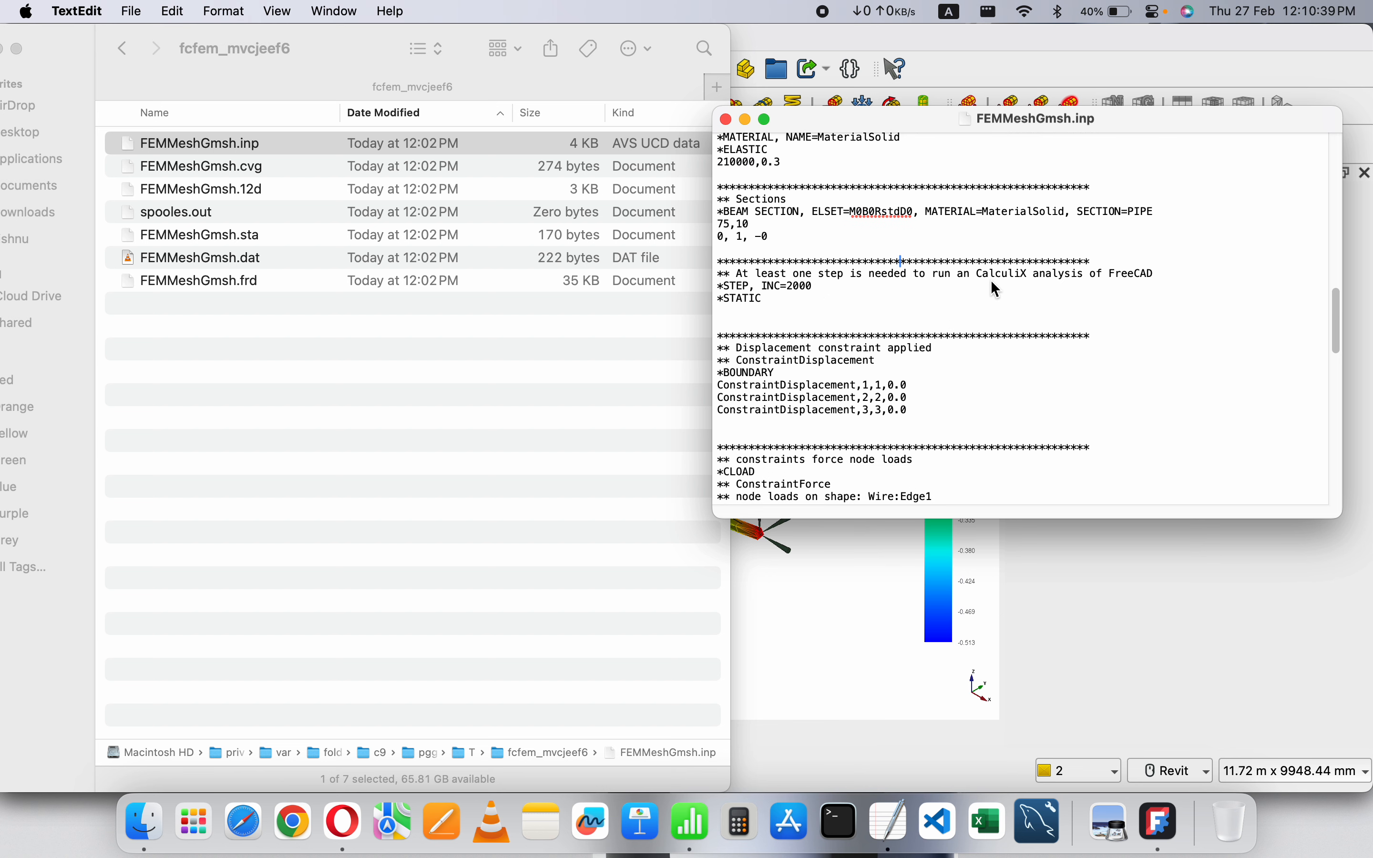
{"action": "scroll", "coordinate": [845, 306], "scroll_direction": "down", "scroll_amount": 5}
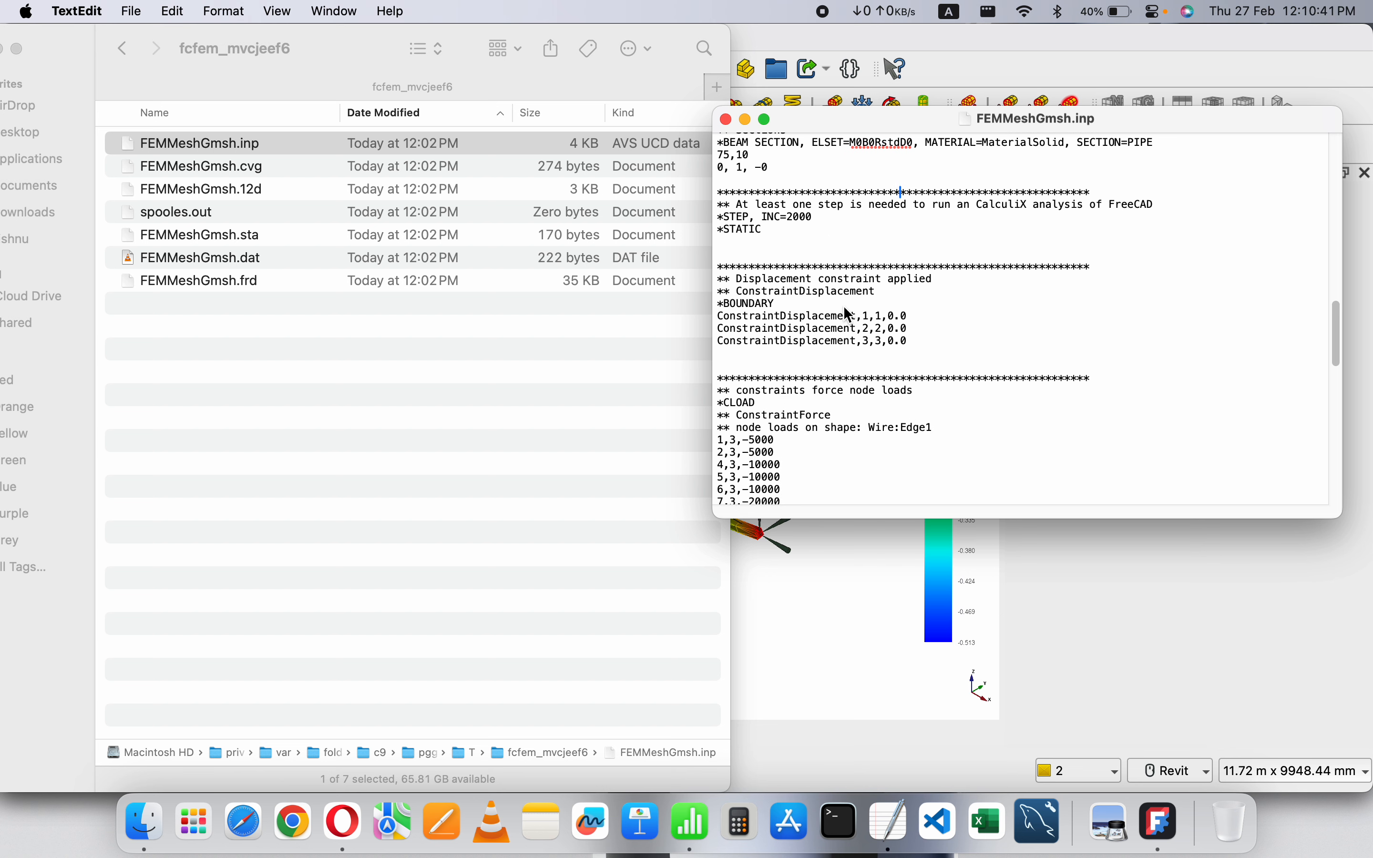
{"action": "scroll", "coordinate": [848, 314], "scroll_direction": "down", "scroll_amount": 8}
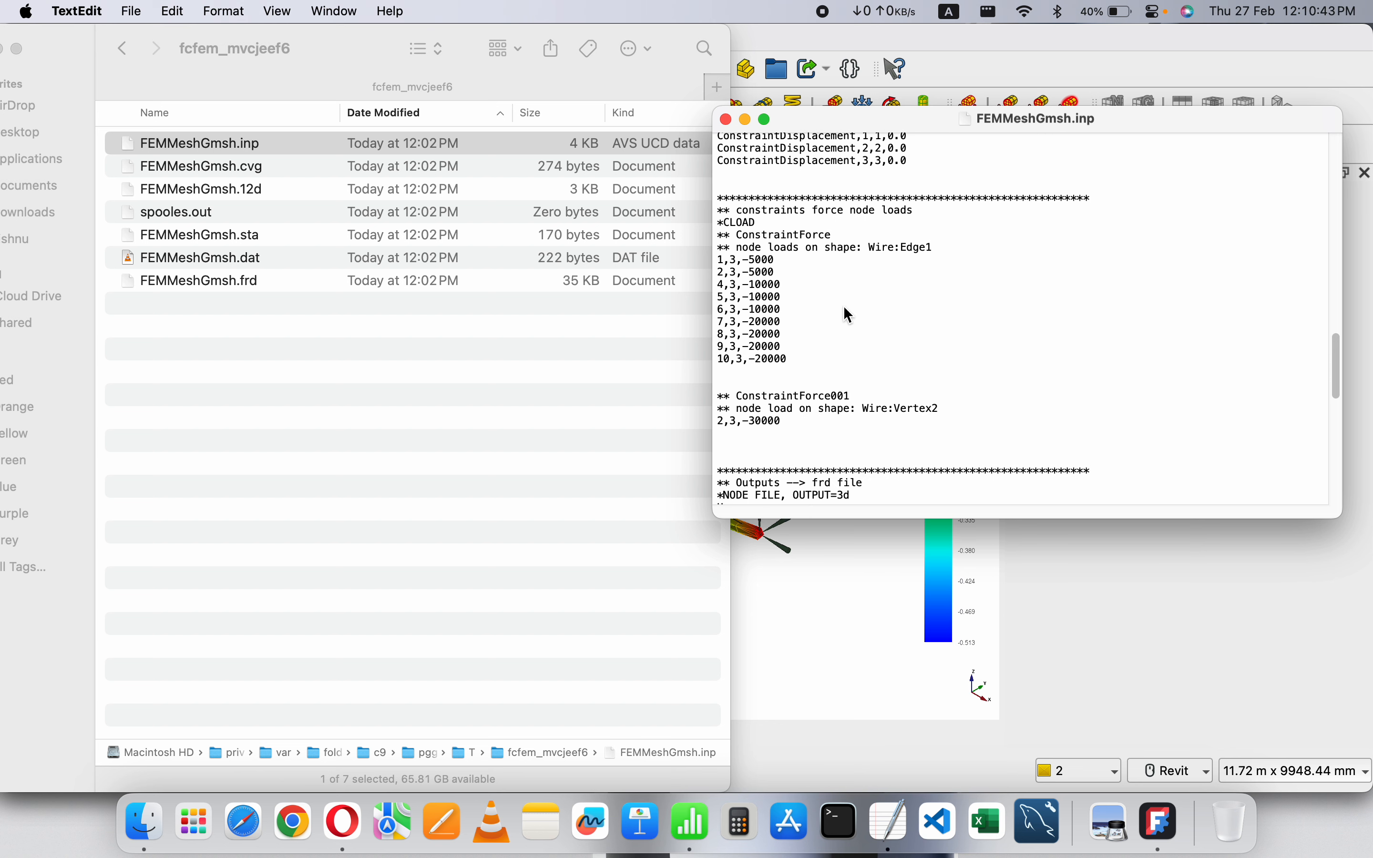
{"action": "scroll", "coordinate": [845, 309], "scroll_direction": "down", "scroll_amount": 1}
{"action": "left_click_drag", "start_coordinate": [789, 351], "coordinate": [726, 223]}
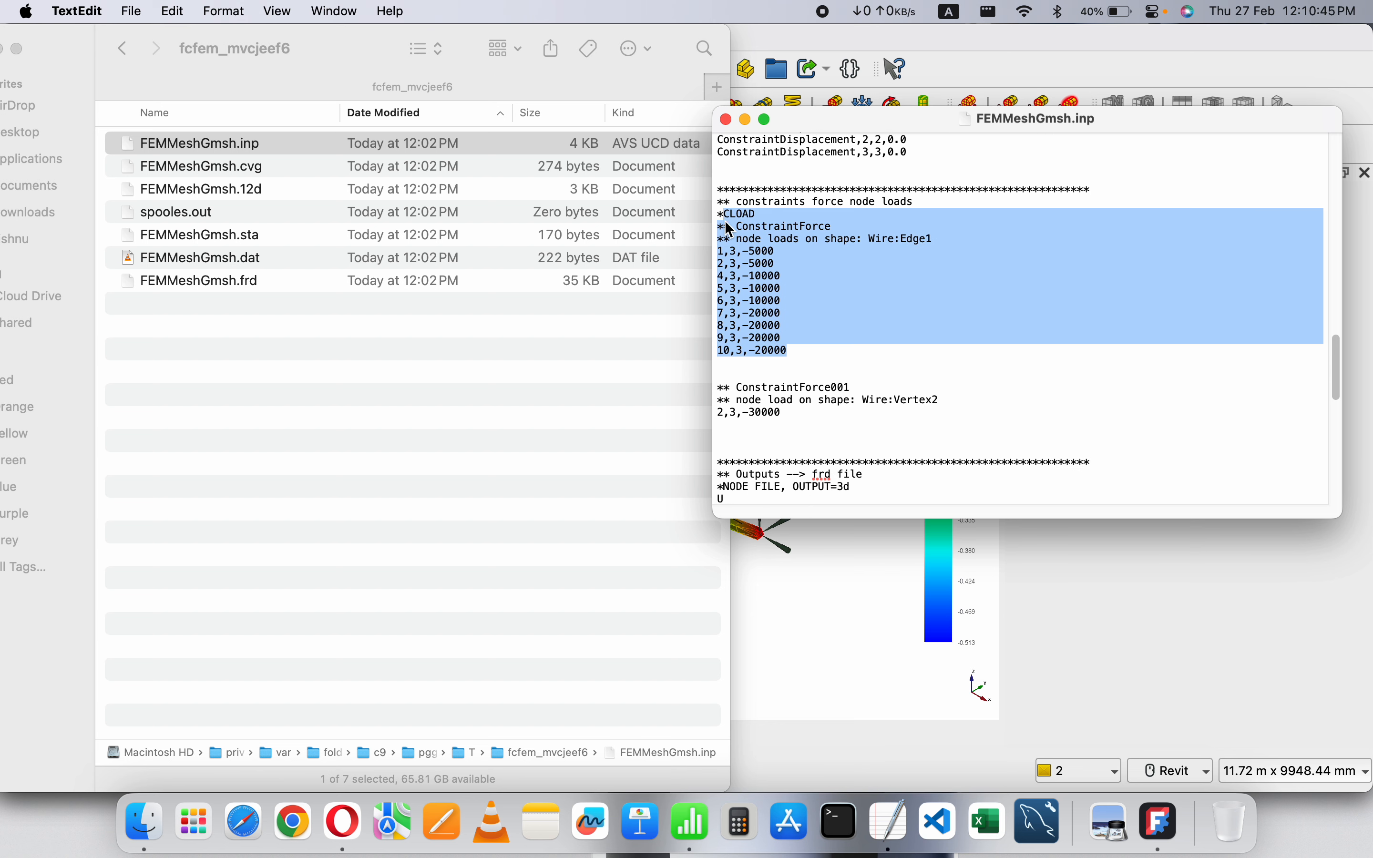
{"action": "left_click", "coordinate": [825, 376]}
- Review the ConstraintForce001 node load and the result output requests for the frd and dat files, marking U, S and E
{"action": "scroll", "coordinate": [956, 382], "scroll_direction": "down", "scroll_amount": 5}
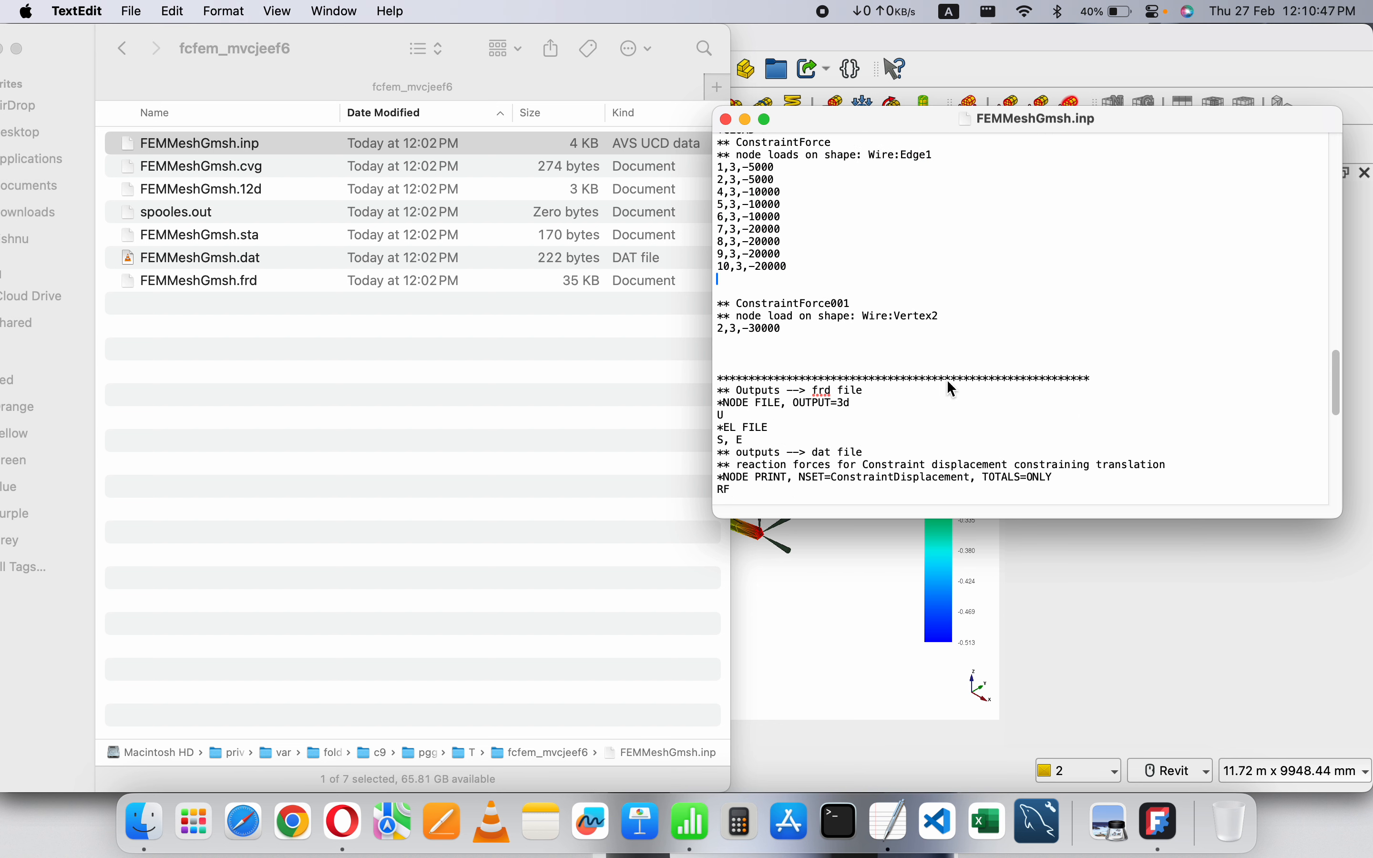
{"action": "scroll", "coordinate": [901, 372], "scroll_direction": "down", "scroll_amount": 8}
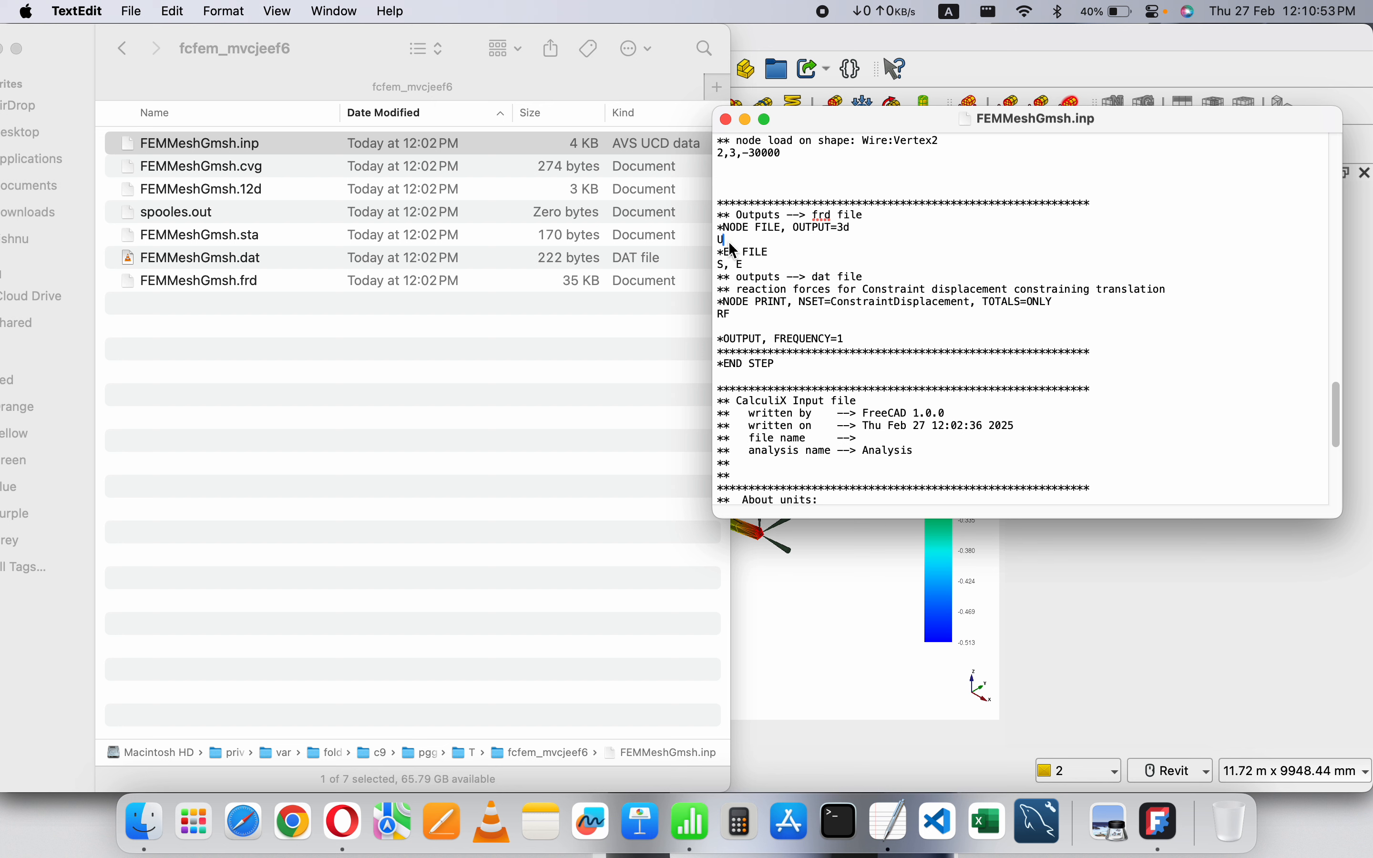
{"action": "left_click", "coordinate": [722, 267]}
{"action": "scroll", "coordinate": [852, 386], "scroll_direction": "down", "scroll_amount": 5}
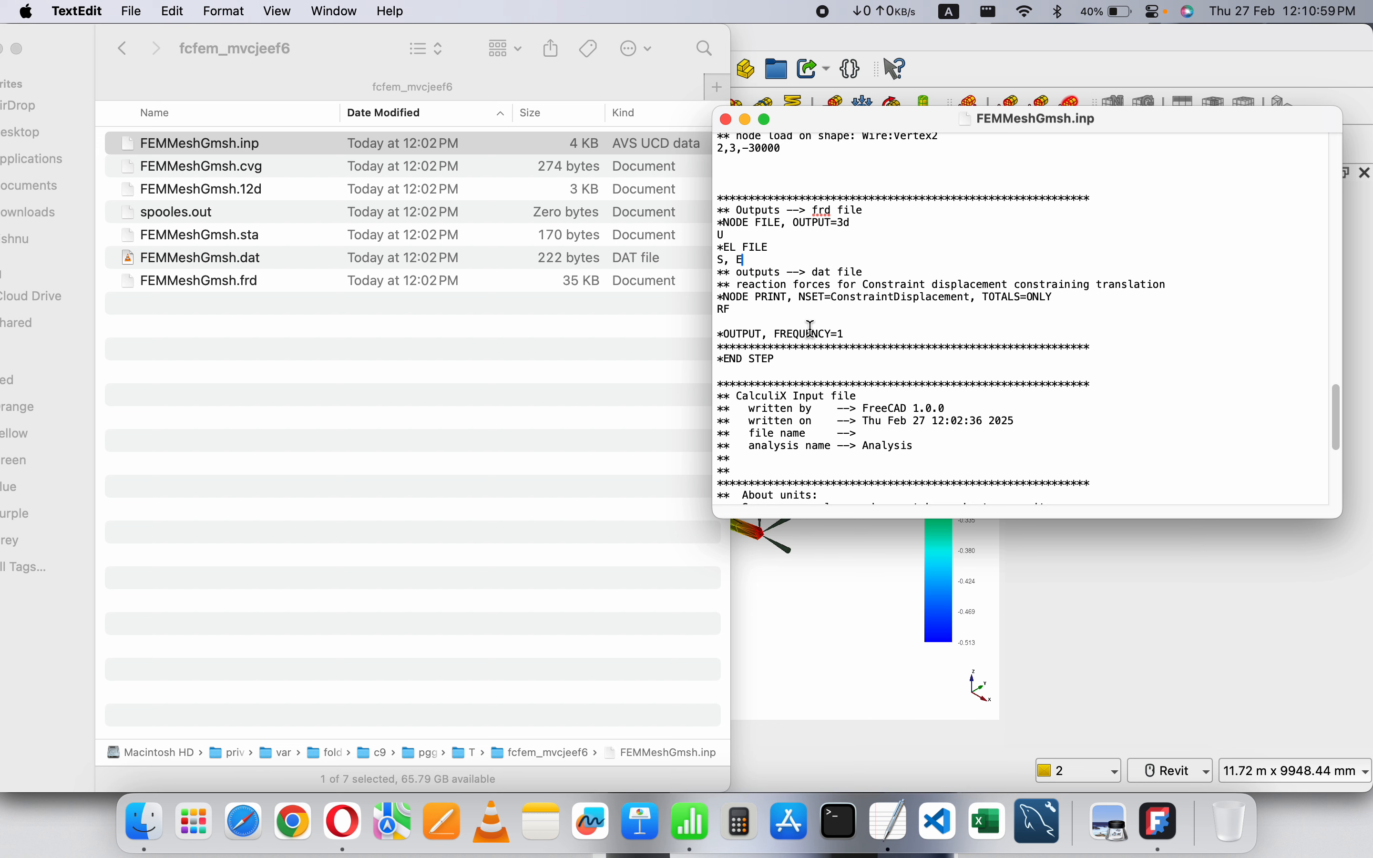
- Highlight the statement on units written to the inp file and the length, time and temperature units in About units
{"action": "scroll", "coordinate": [838, 380], "scroll_direction": "down", "scroll_amount": 5}
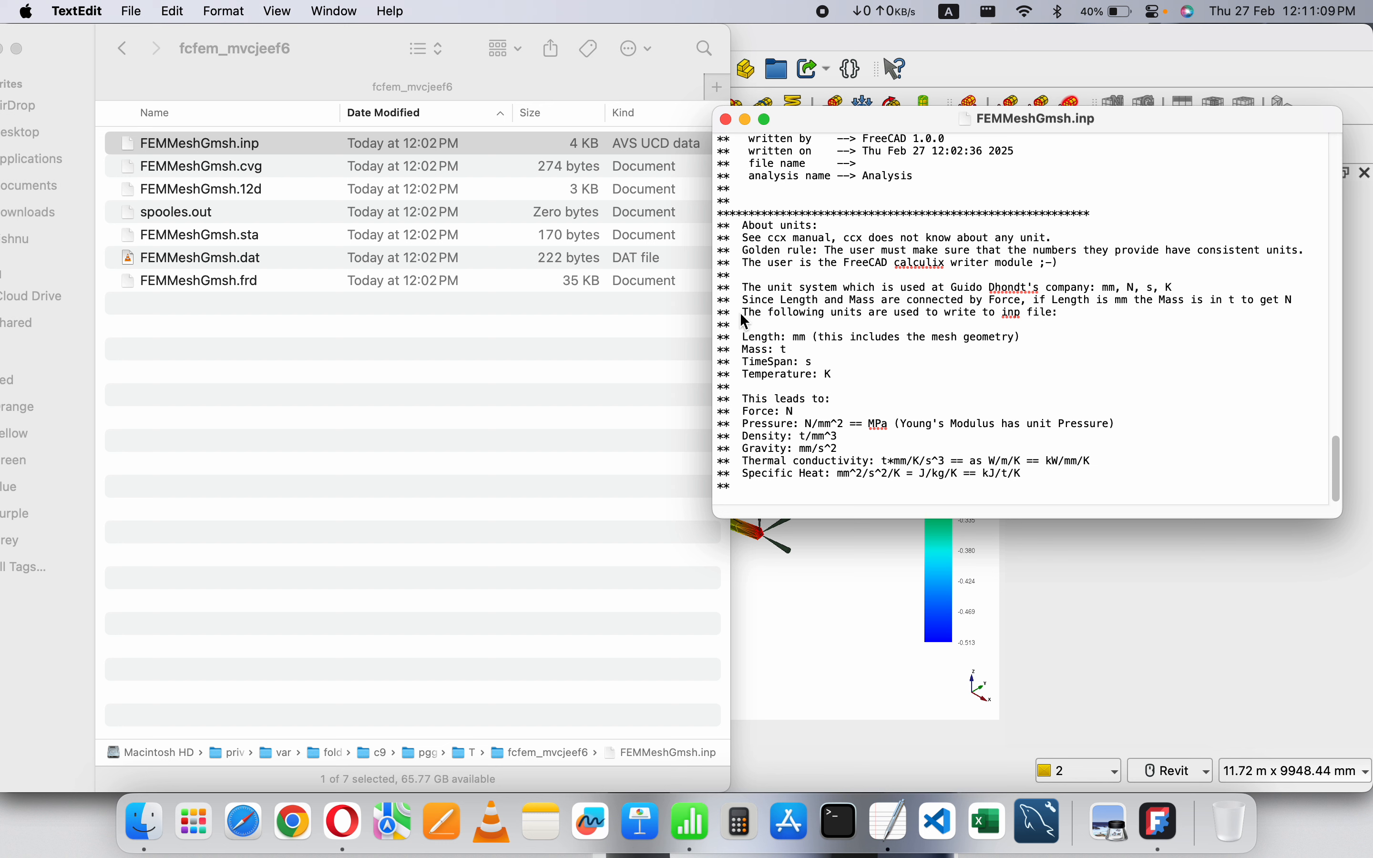
{"action": "left_click_drag", "start_coordinate": [741, 313], "coordinate": [944, 319]}
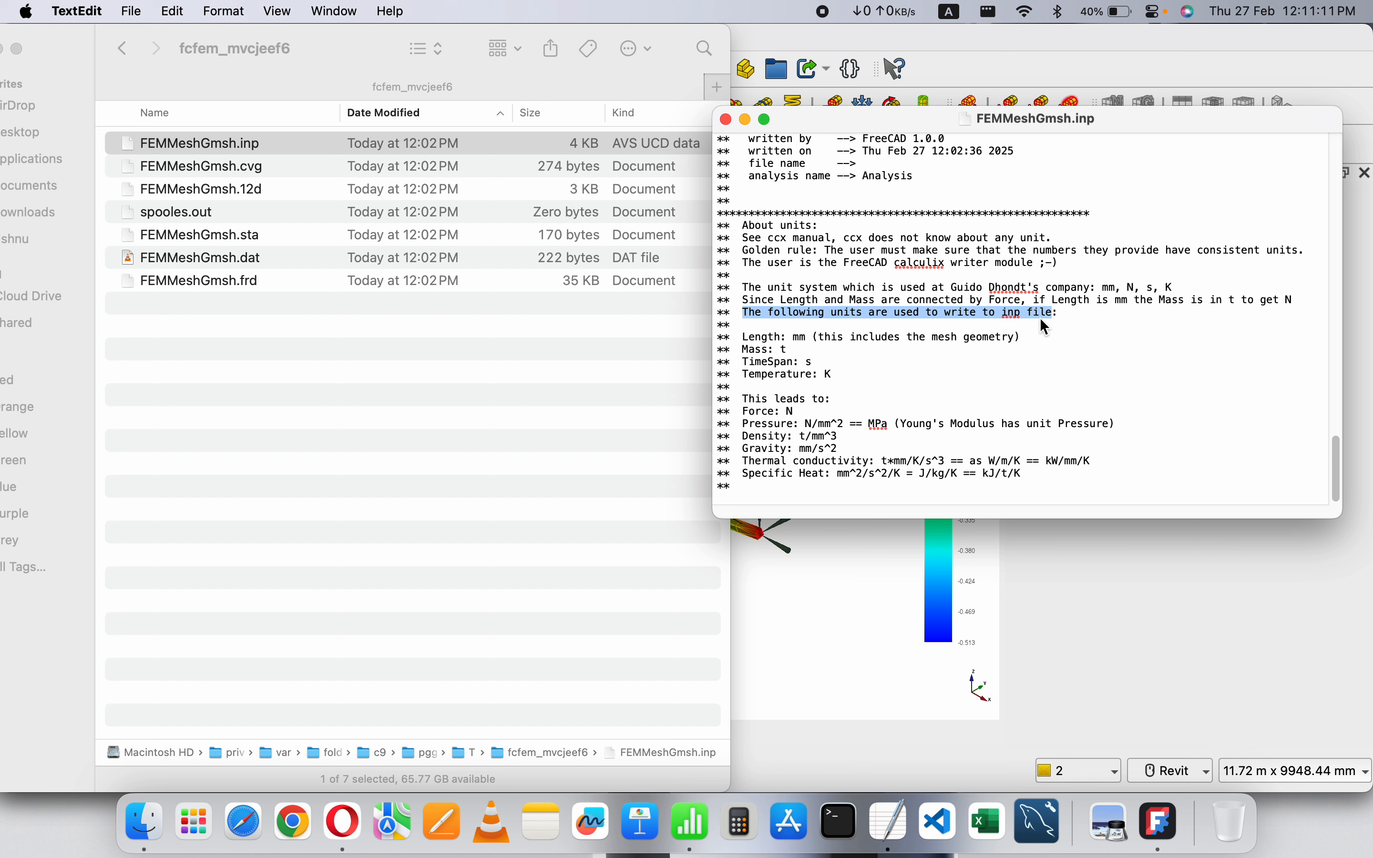
{"action": "left_click", "coordinate": [902, 375]}
{"action": "double_click", "coordinate": [800, 338]}
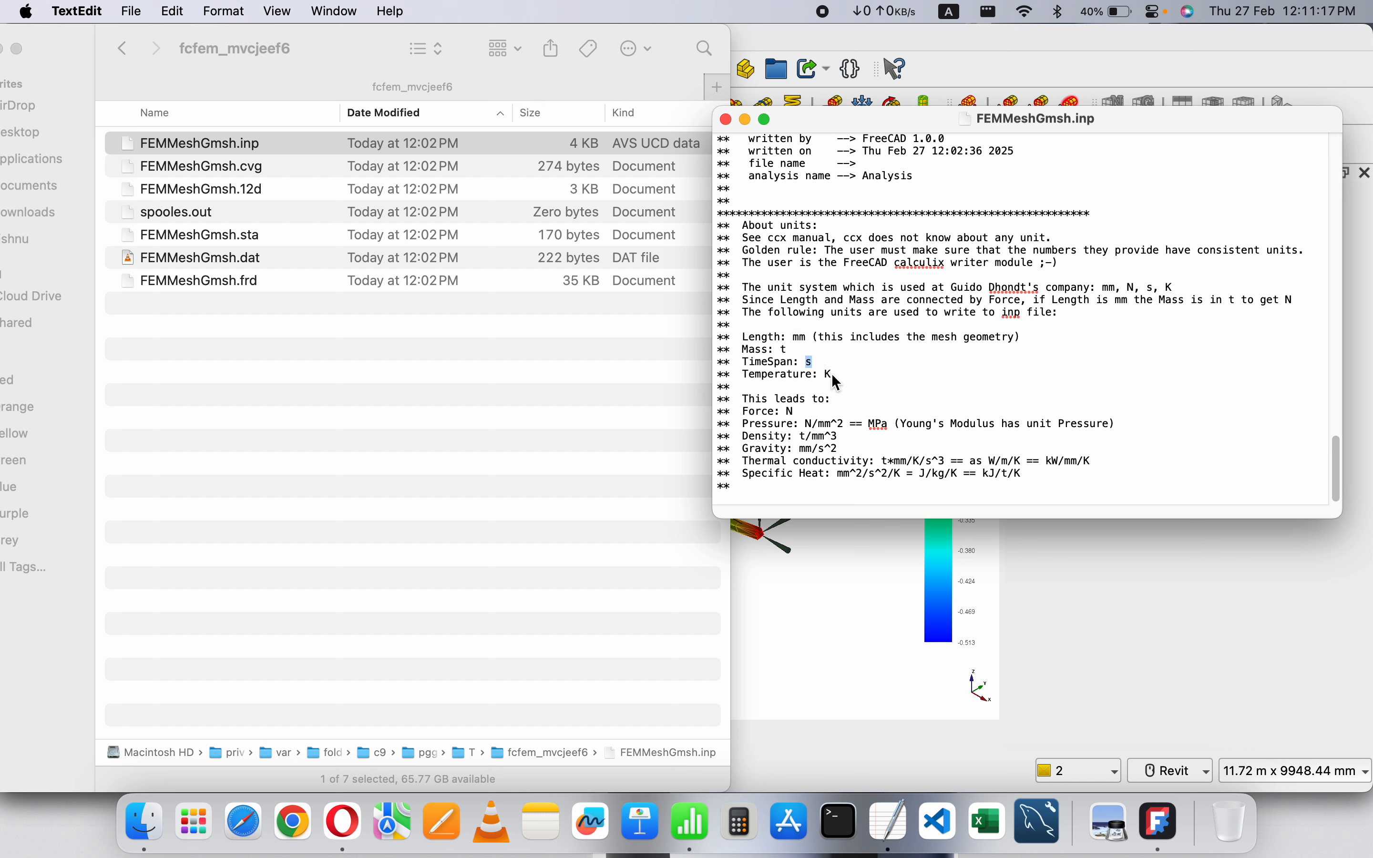
{"action": "left_click_drag", "start_coordinate": [836, 375], "coordinate": [820, 375]}
{"action": "left_click", "coordinate": [838, 373]}
{"action": "left_click", "coordinate": [820, 352]}
- Switch to FreeCAD, check the default unit system in the general preferences, and close the preferences
{"action": "left_click", "coordinate": [883, 626]}
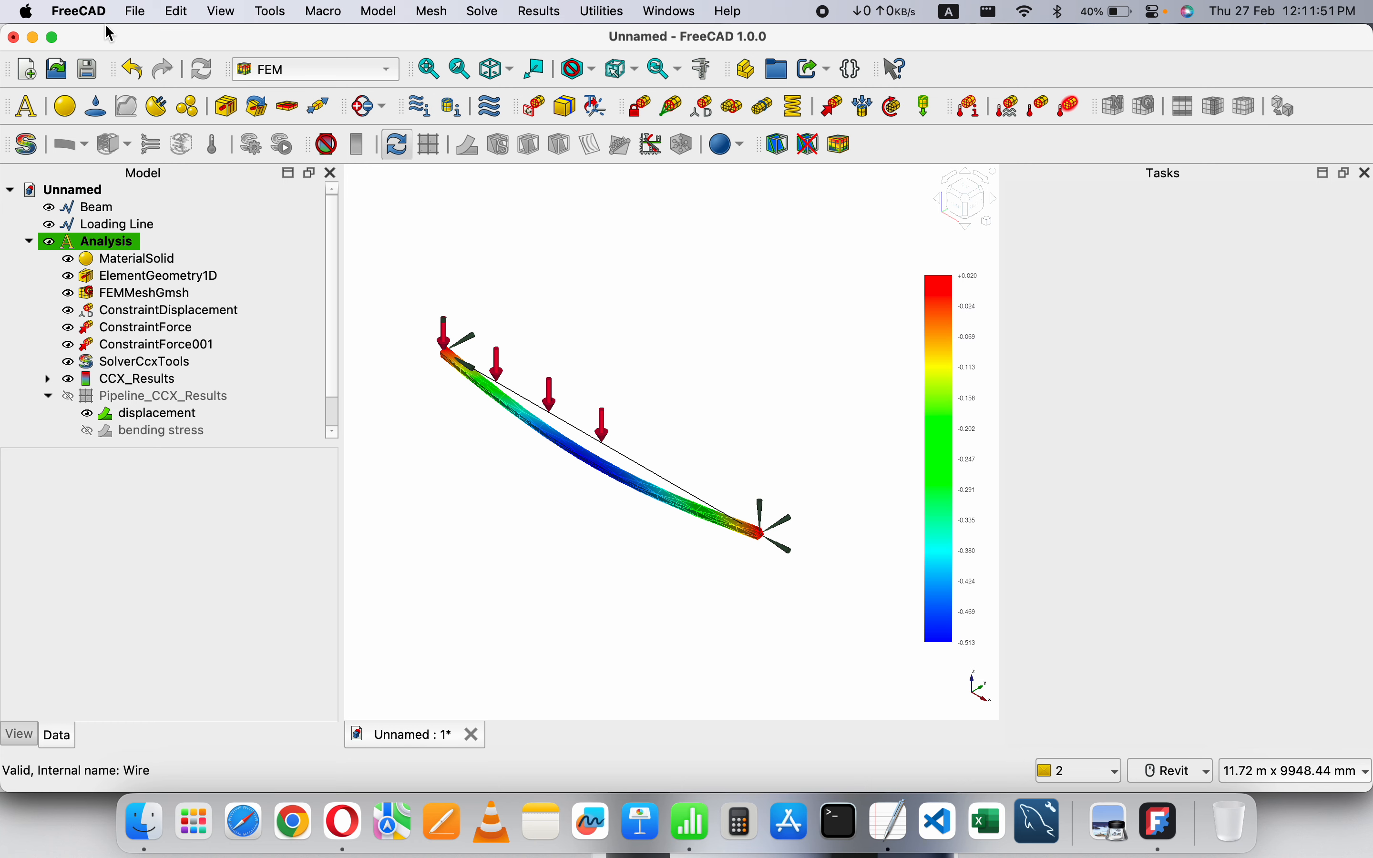
{"action": "left_click", "coordinate": [80, 12]}
{"action": "left_click", "coordinate": [114, 72]}
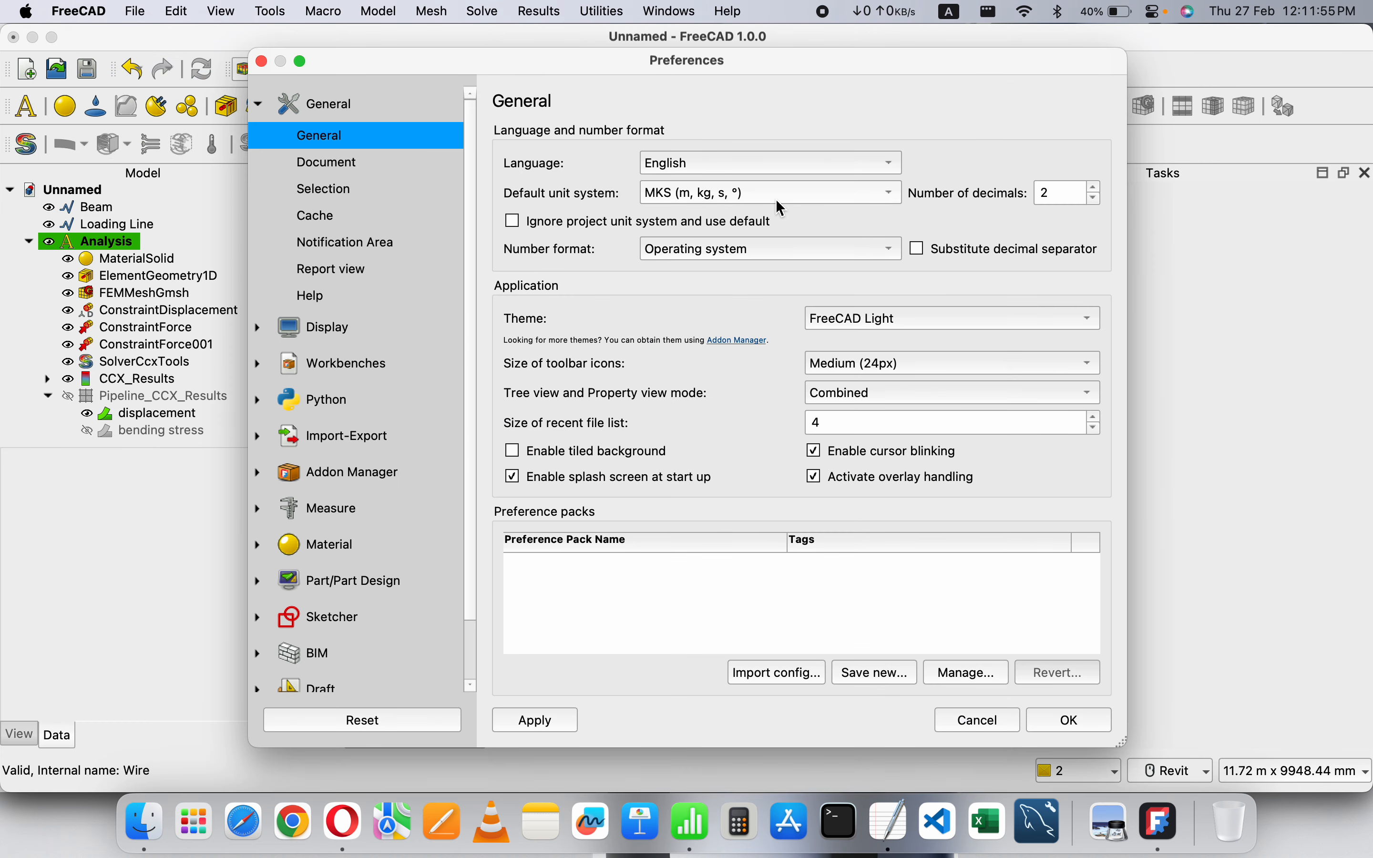
{"action": "left_click", "coordinate": [262, 61]}
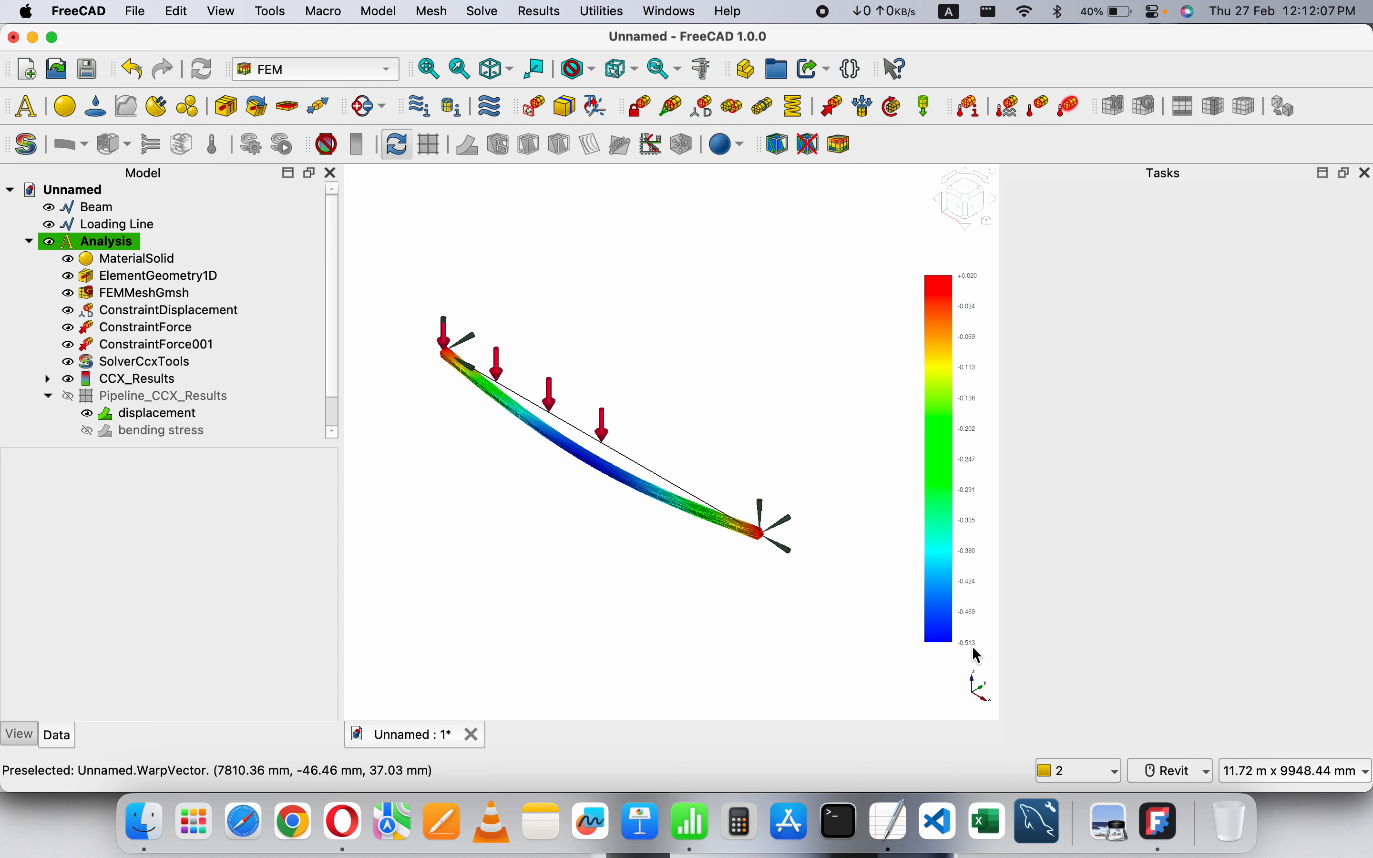
- Return to FEMMeshGmsh.inp in TextEdit, highlight the pressure unit N/mm^2, and close the file
{"action": "left_click", "coordinate": [889, 823]}
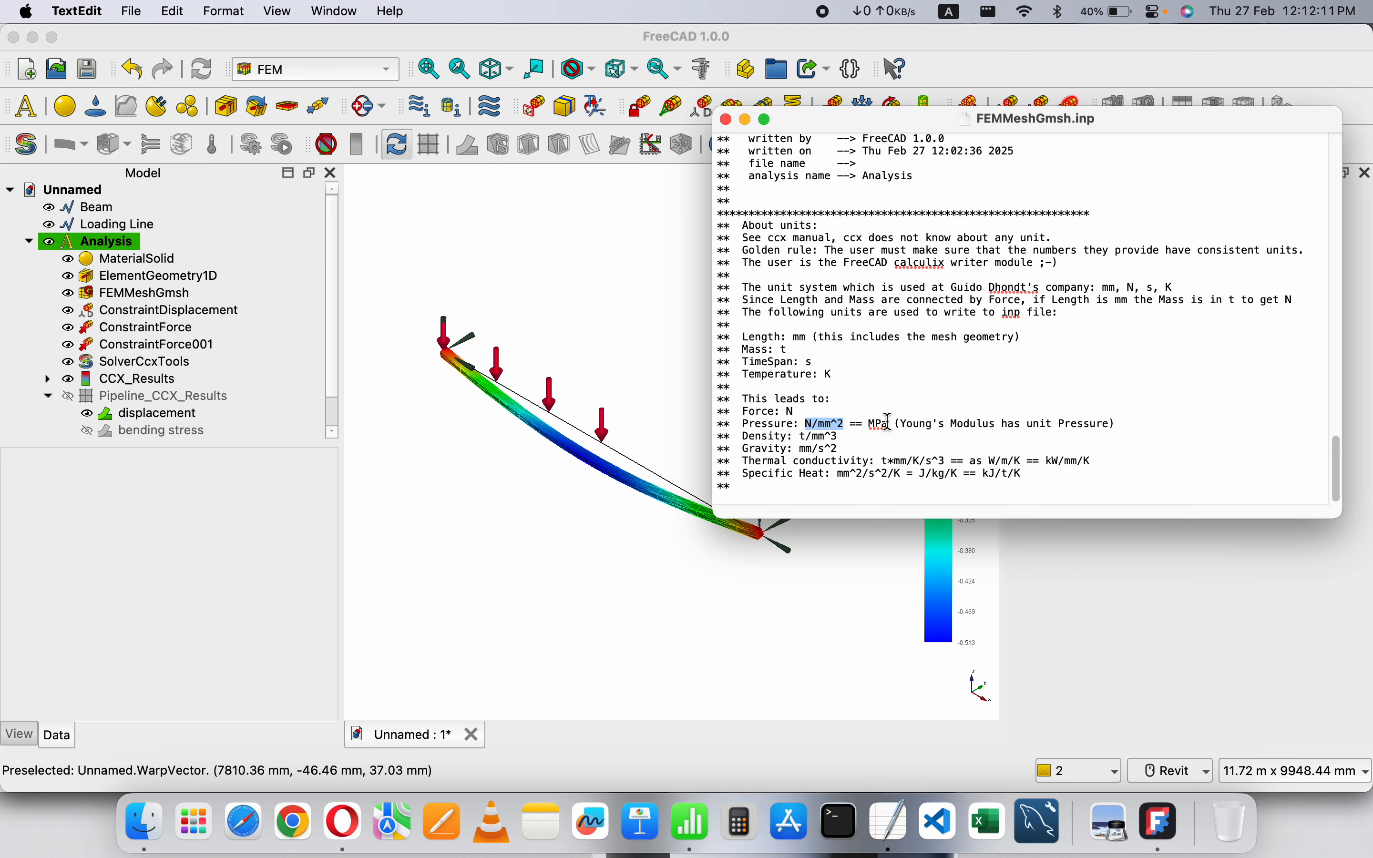
{"action": "left_click", "coordinate": [896, 447]}
{"action": "left_click", "coordinate": [726, 120]}
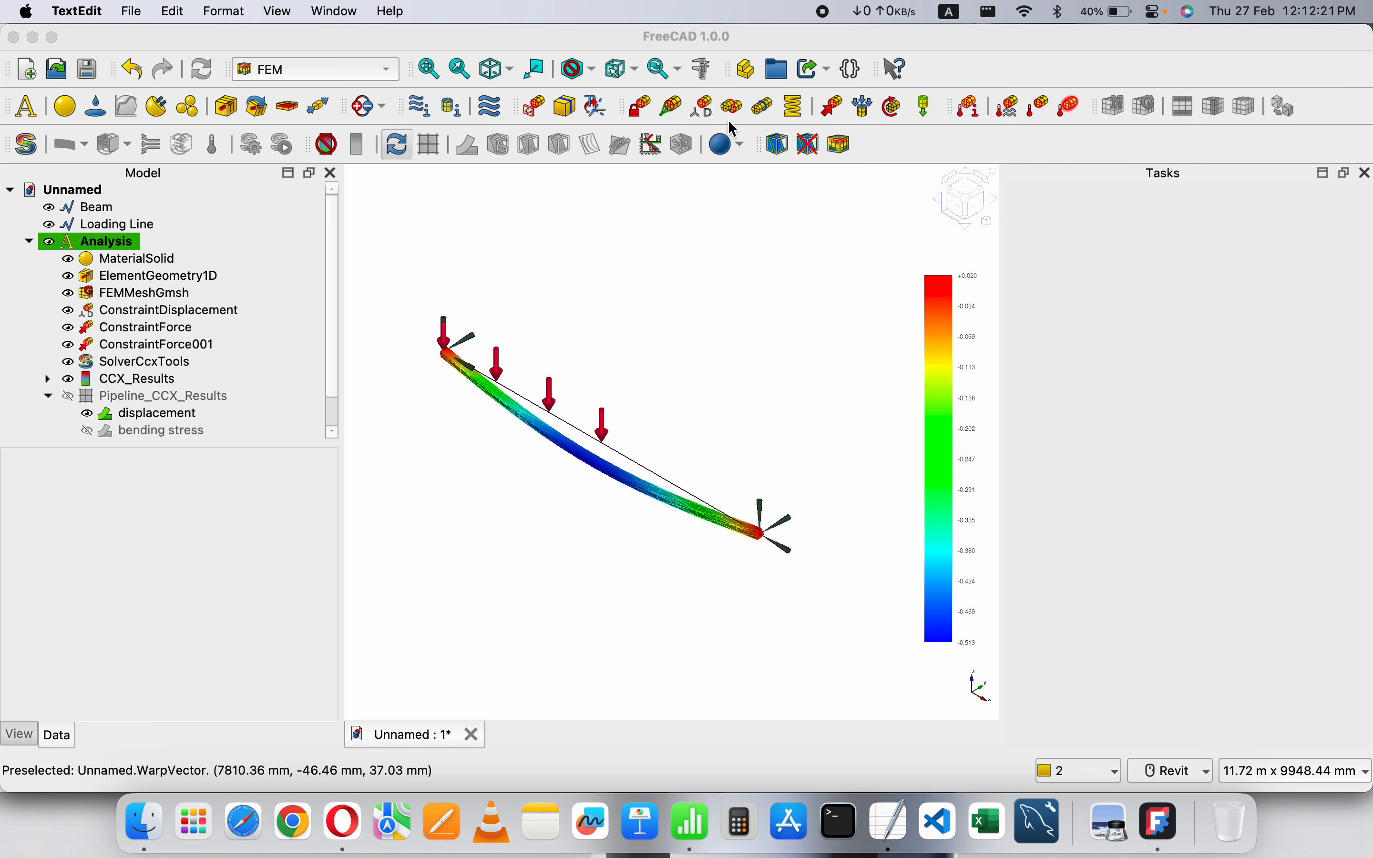
- In Finder, open FEMMeshGmsh.frd from the fcfem_mvcjeef6 folder with TextEdit
{"action": "left_click", "coordinate": [143, 818]}
{"action": "left_click", "coordinate": [247, 348]}
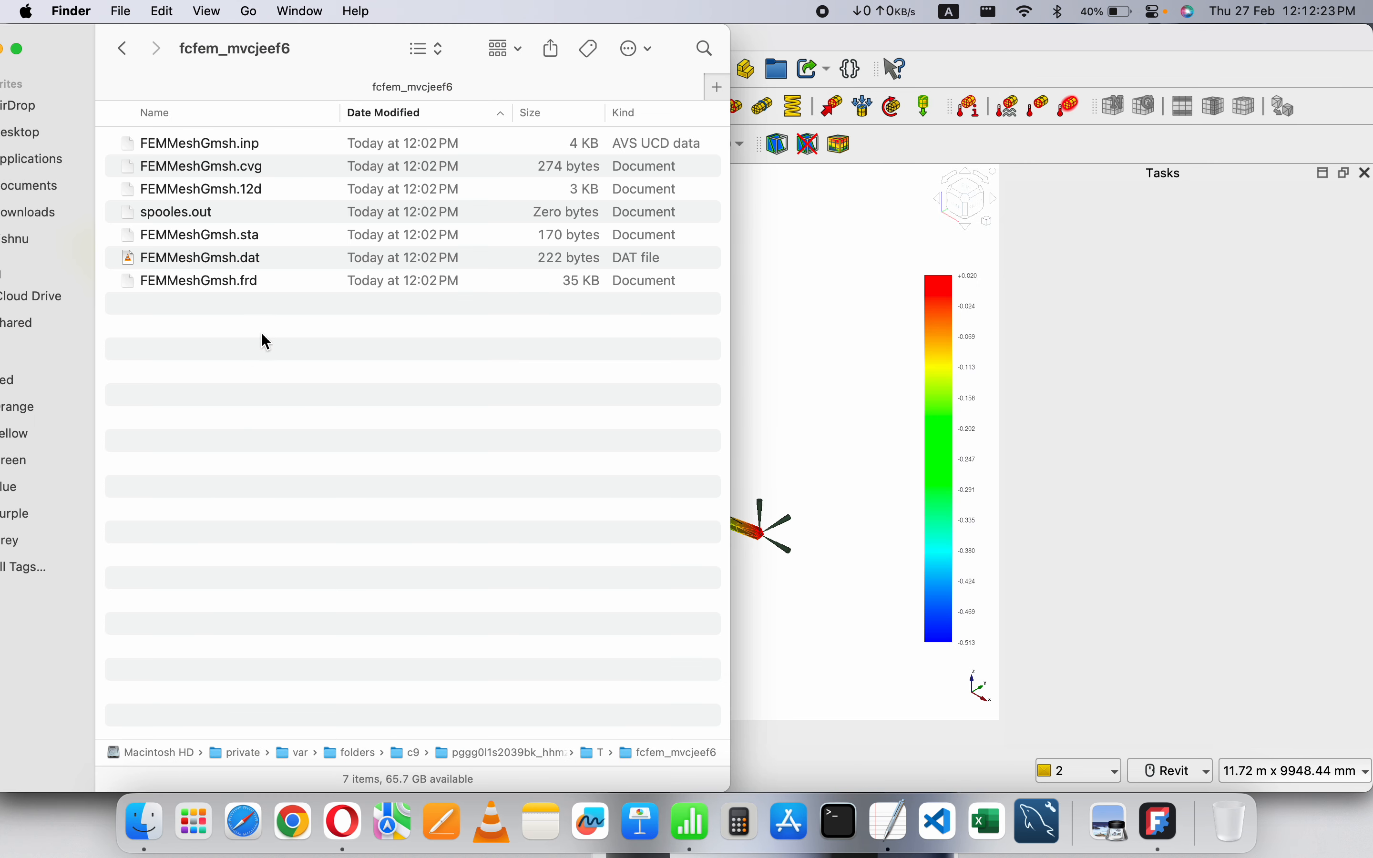
{"action": "left_click", "coordinate": [289, 282]}
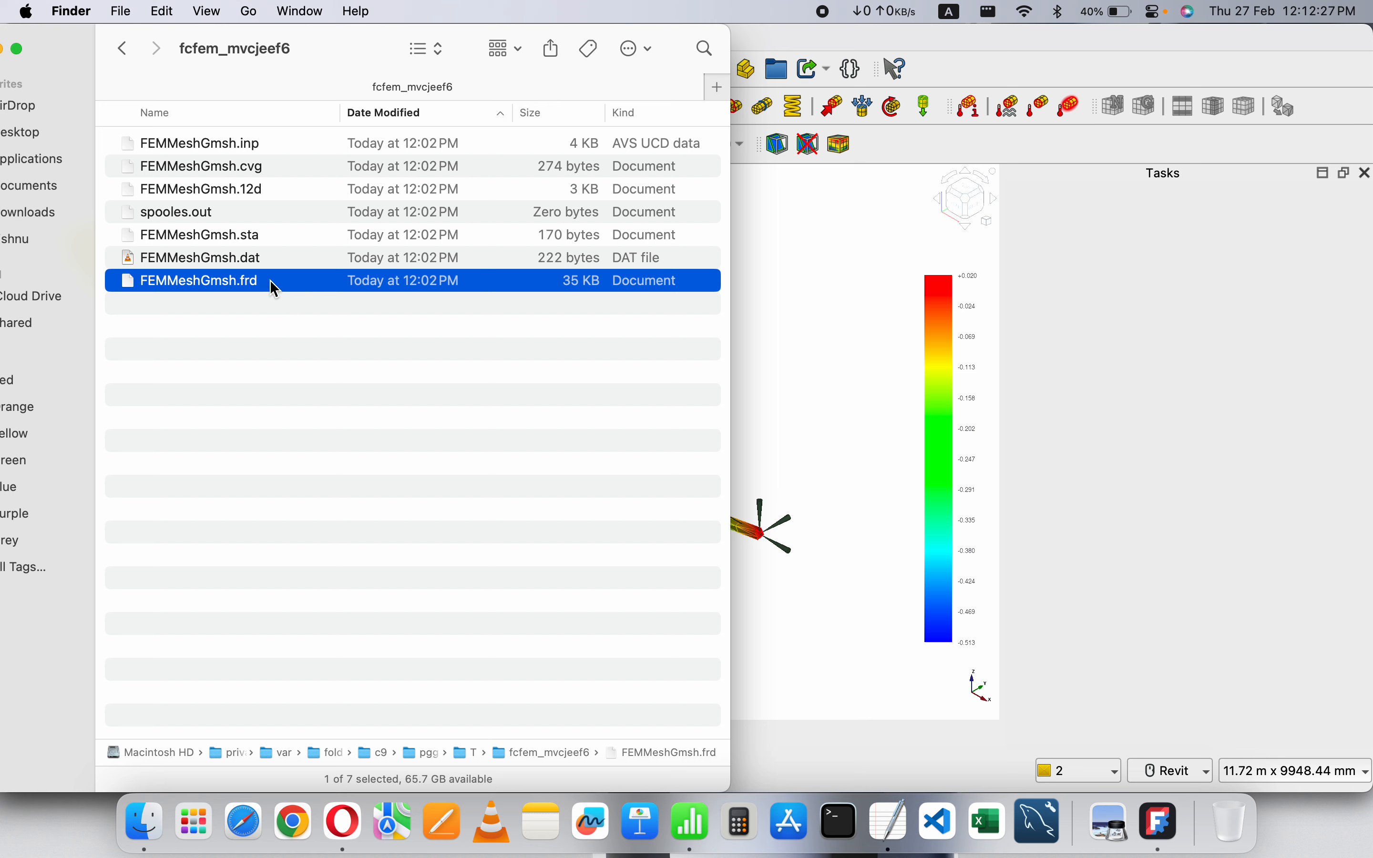
{"action": "right_click", "coordinate": [274, 287]}
{"action": "mouse_move", "coordinate": [316, 311]}
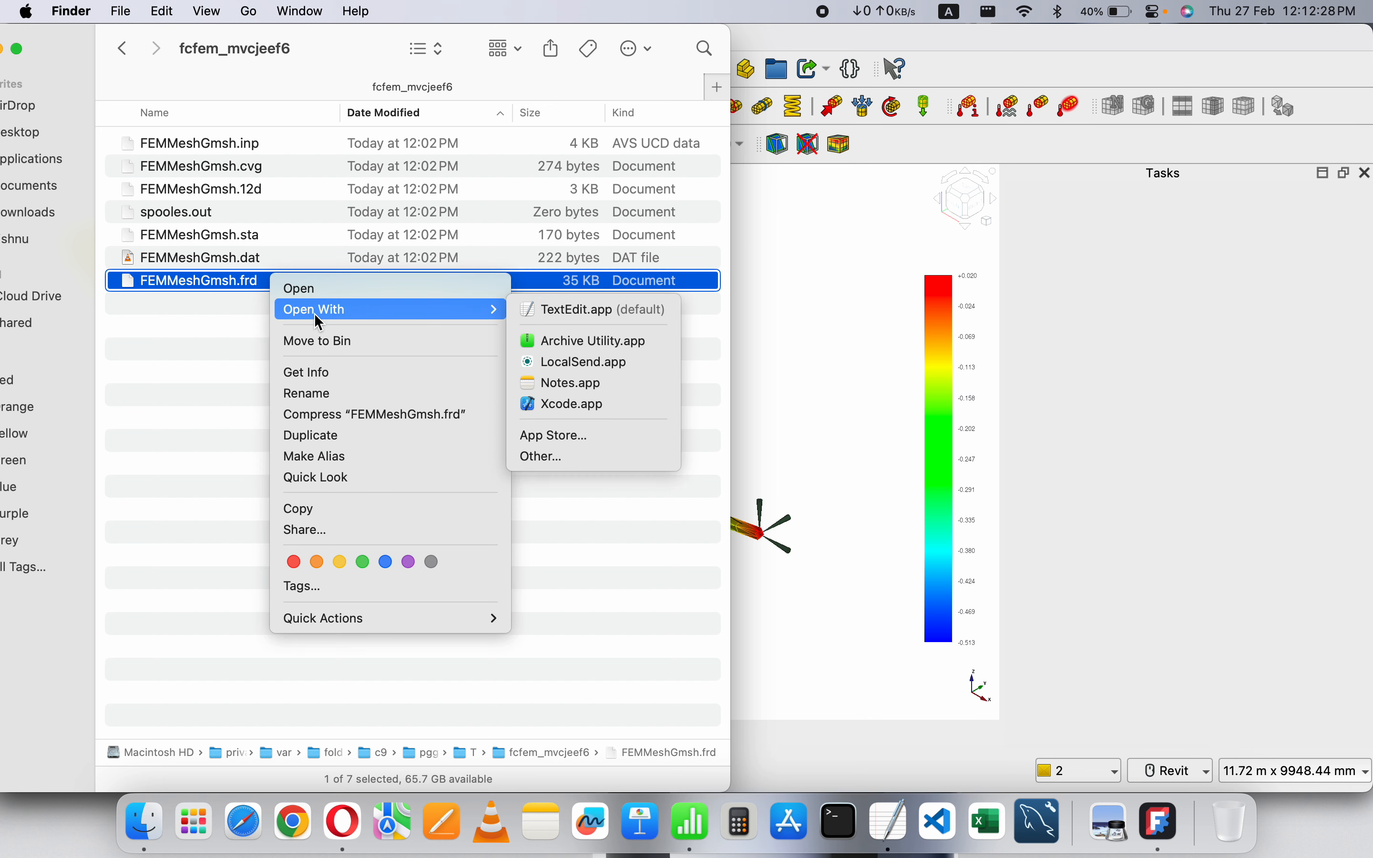
{"action": "left_click", "coordinate": [599, 328]}
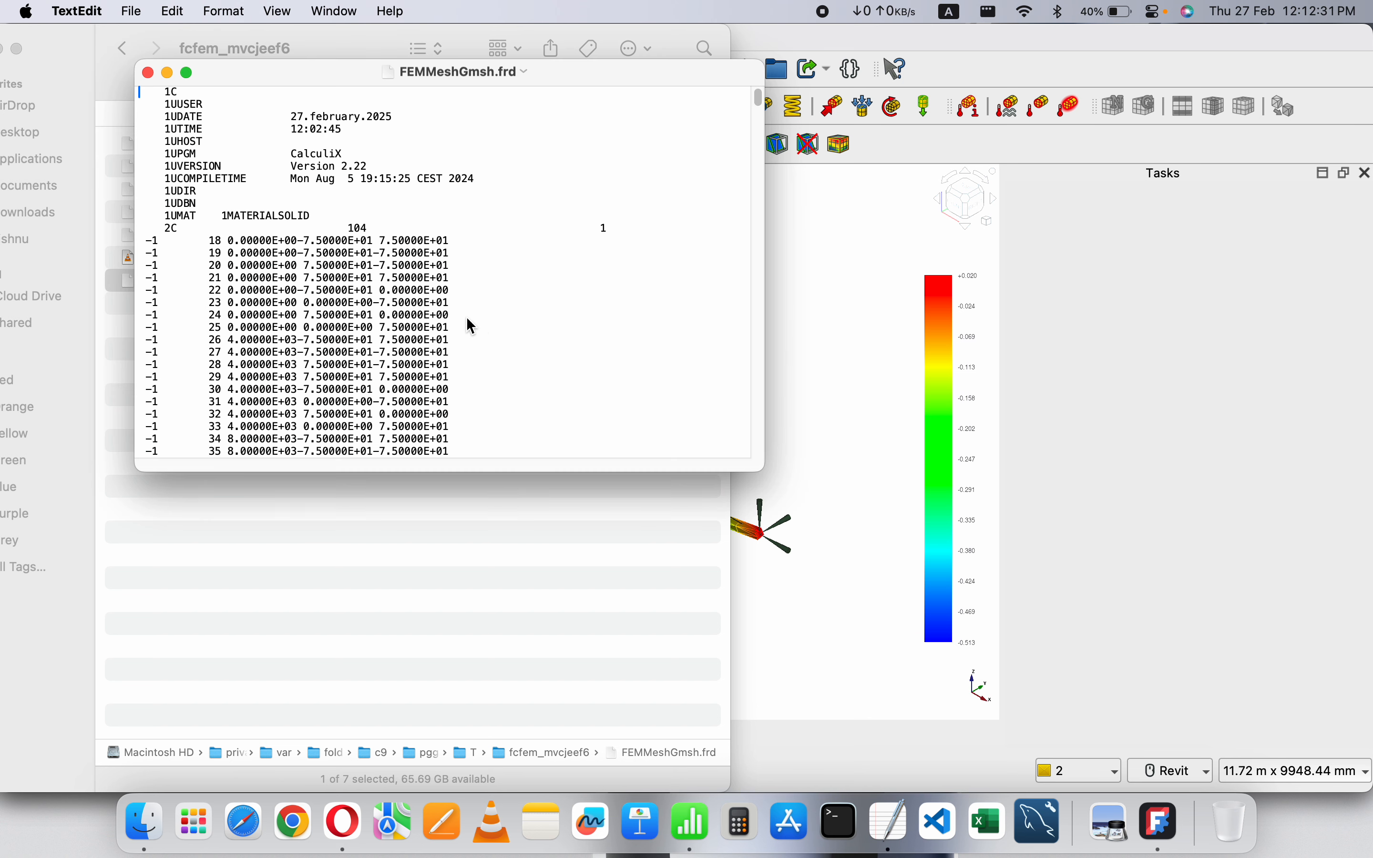
- Highlight the node coordinate block for nodes 18 to 149 in FEMMeshGmsh.frd, and single out the rows of nodes 18 to 25
{"action": "scroll", "coordinate": [477, 322], "scroll_direction": "down", "scroll_amount": 2}
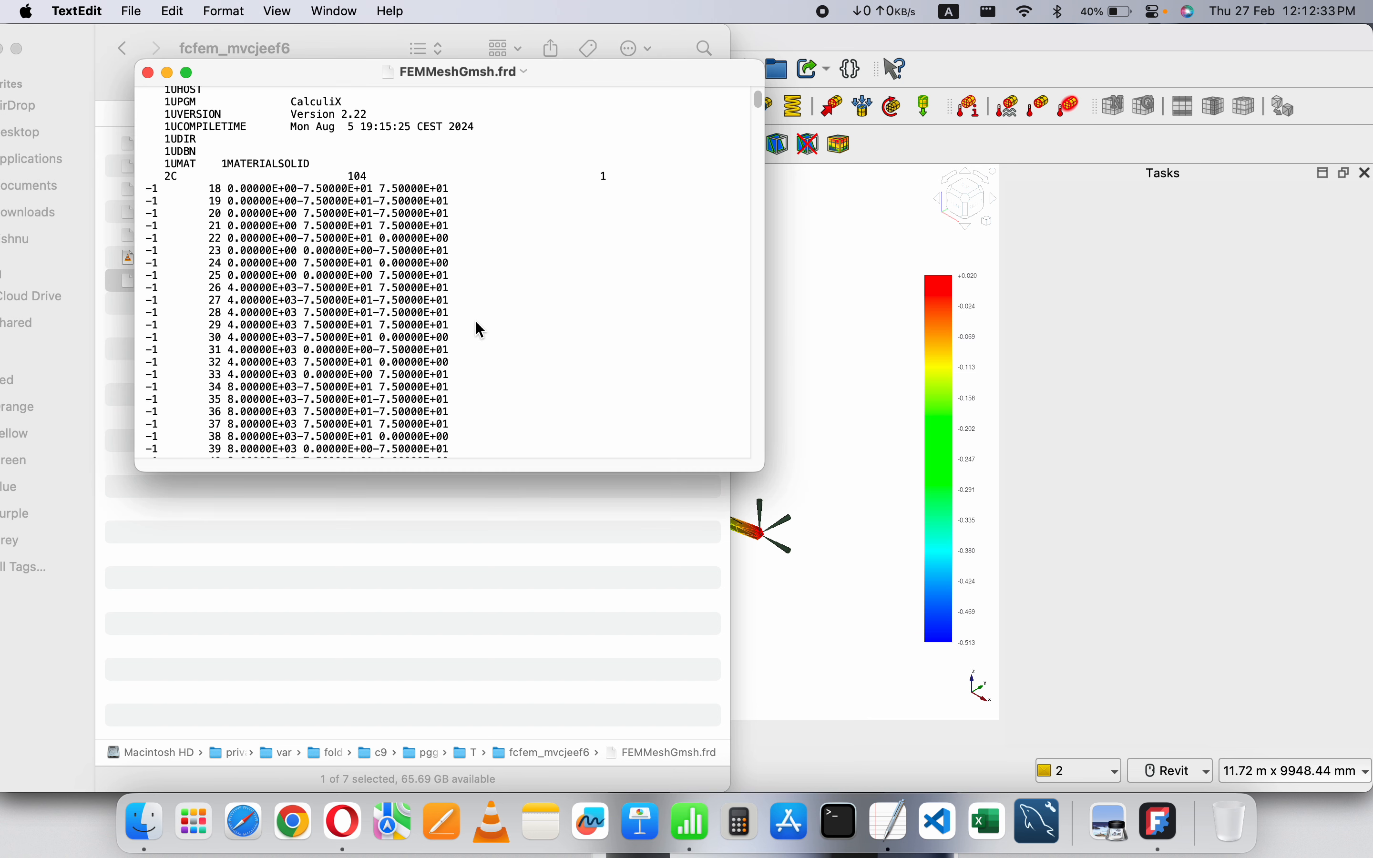
{"action": "scroll", "coordinate": [458, 337], "scroll_direction": "down", "scroll_amount": 10}
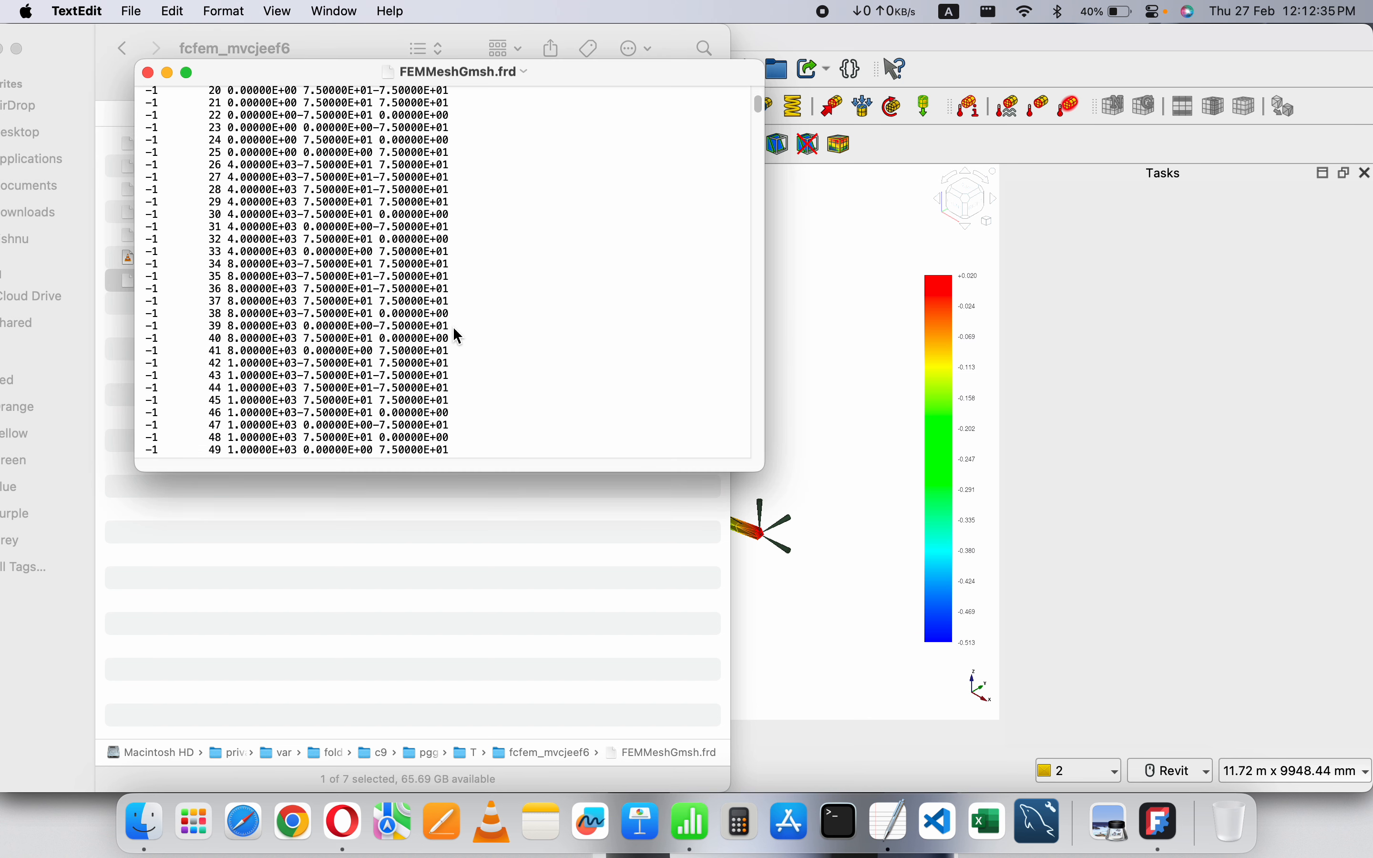
{"action": "scroll", "coordinate": [460, 334], "scroll_direction": "down", "scroll_amount": 10}
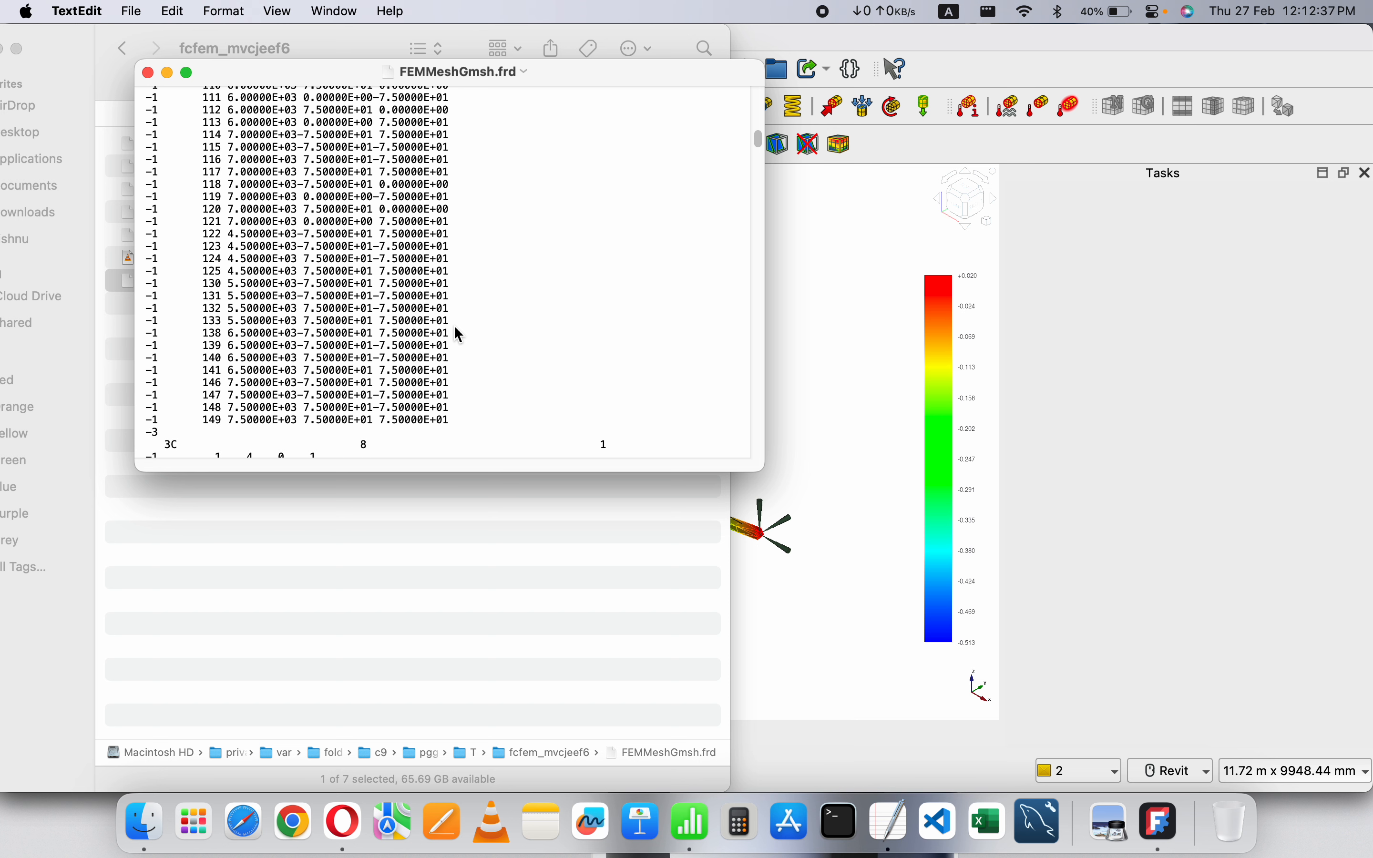
{"action": "left_click_drag", "start_coordinate": [468, 414], "coordinate": [127, 240]}
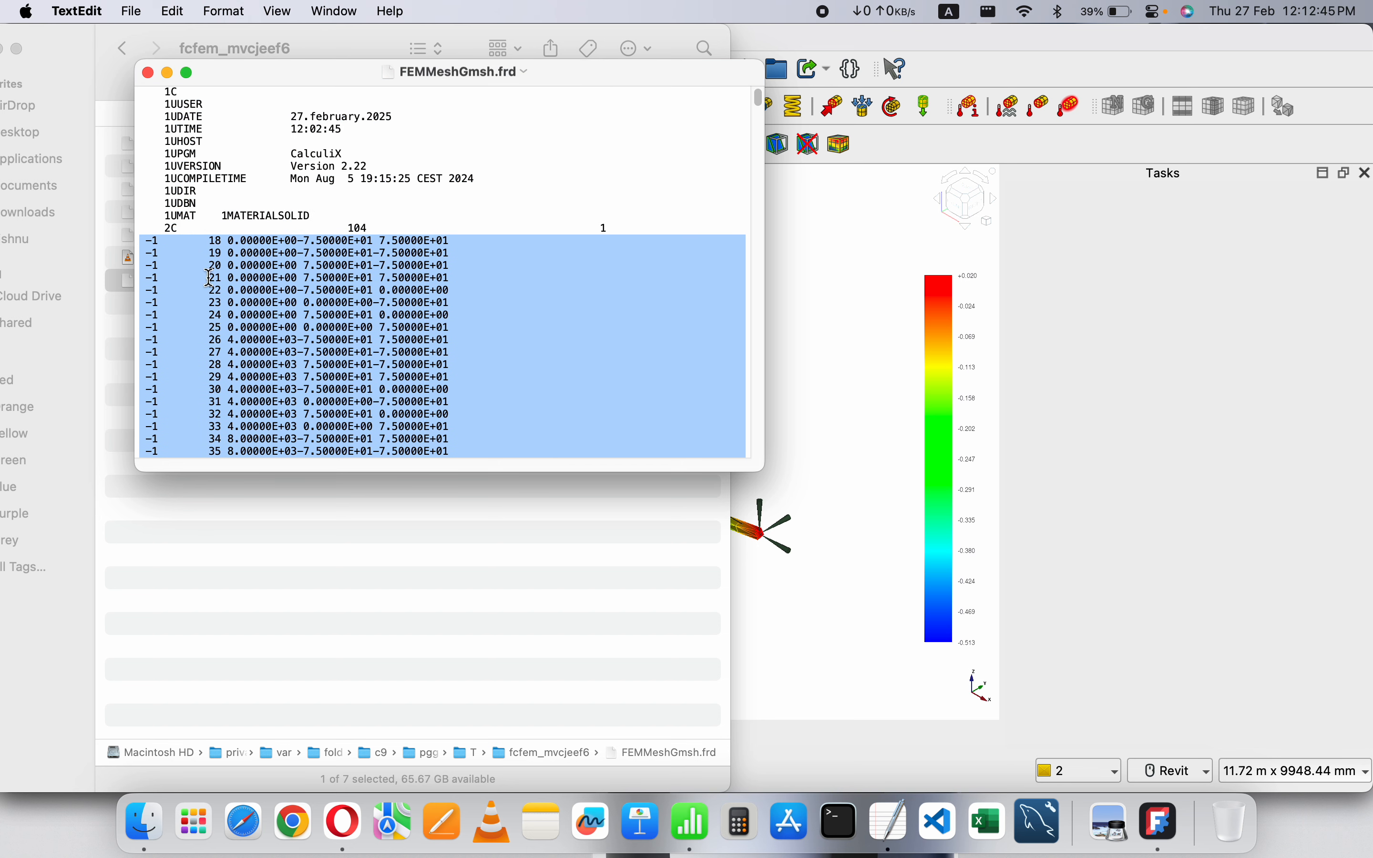
{"action": "left_click", "coordinate": [492, 329]}
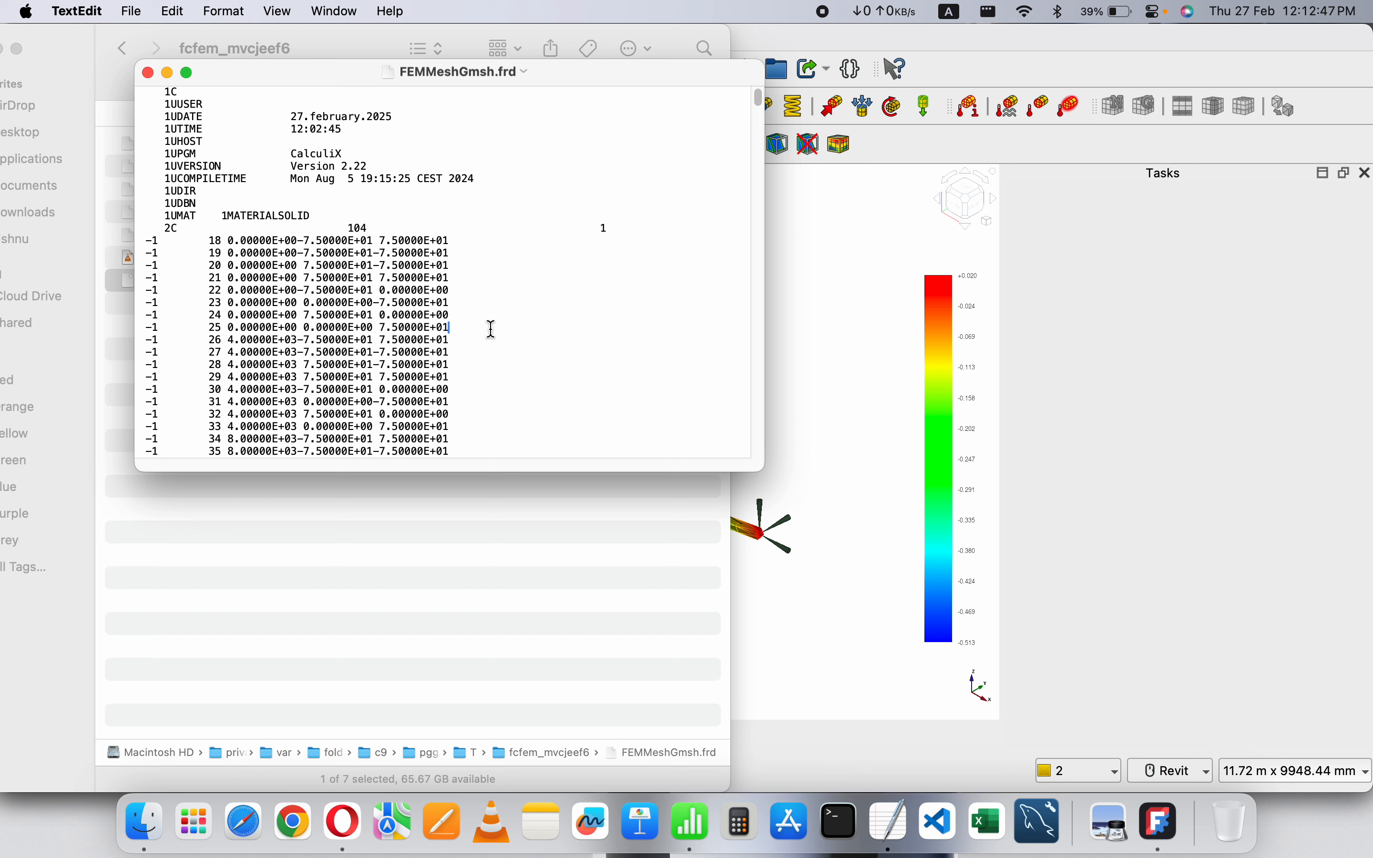
{"action": "left_click_drag", "start_coordinate": [207, 242], "coordinate": [472, 327]}
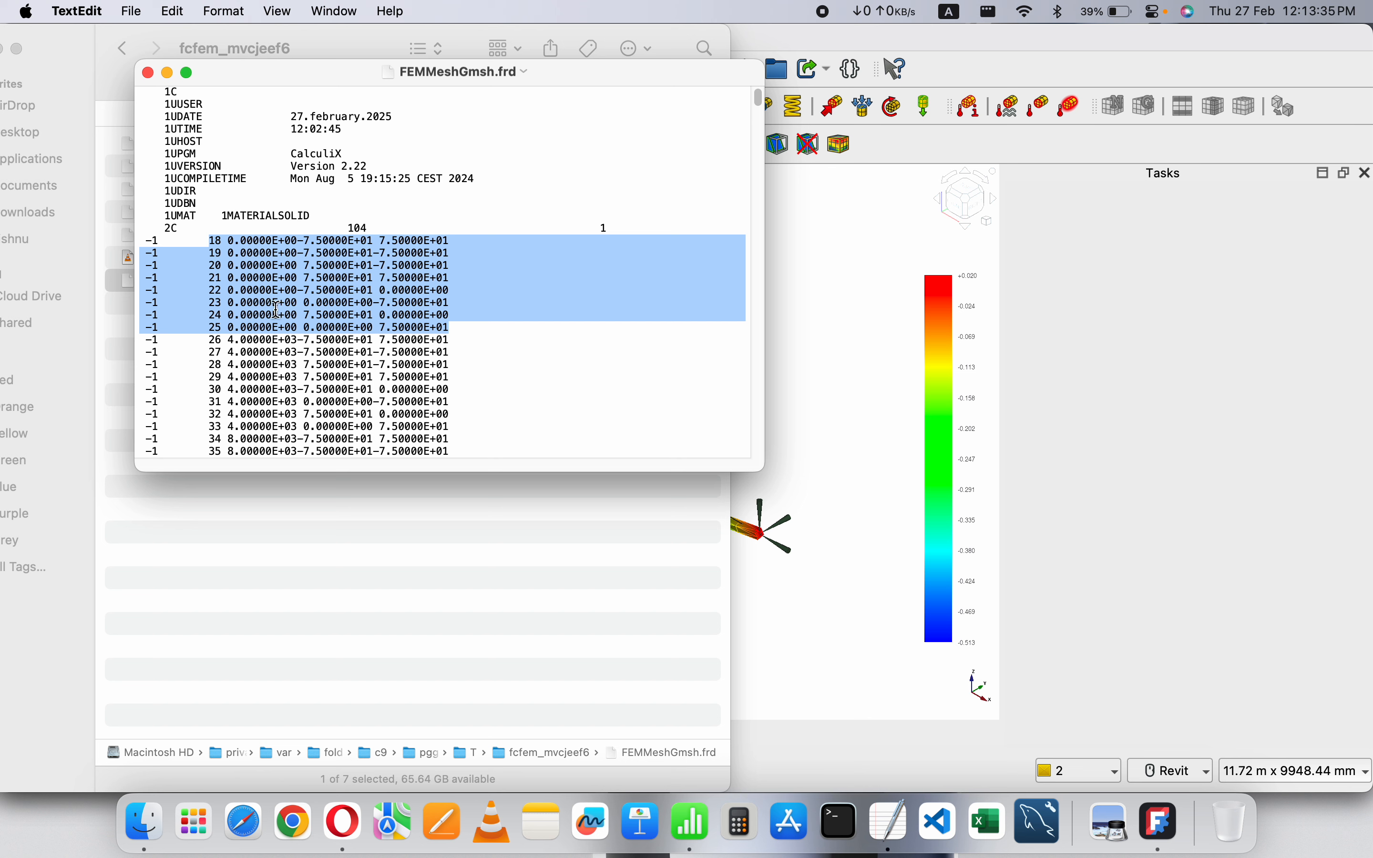
{"action": "left_click", "coordinate": [459, 329]}
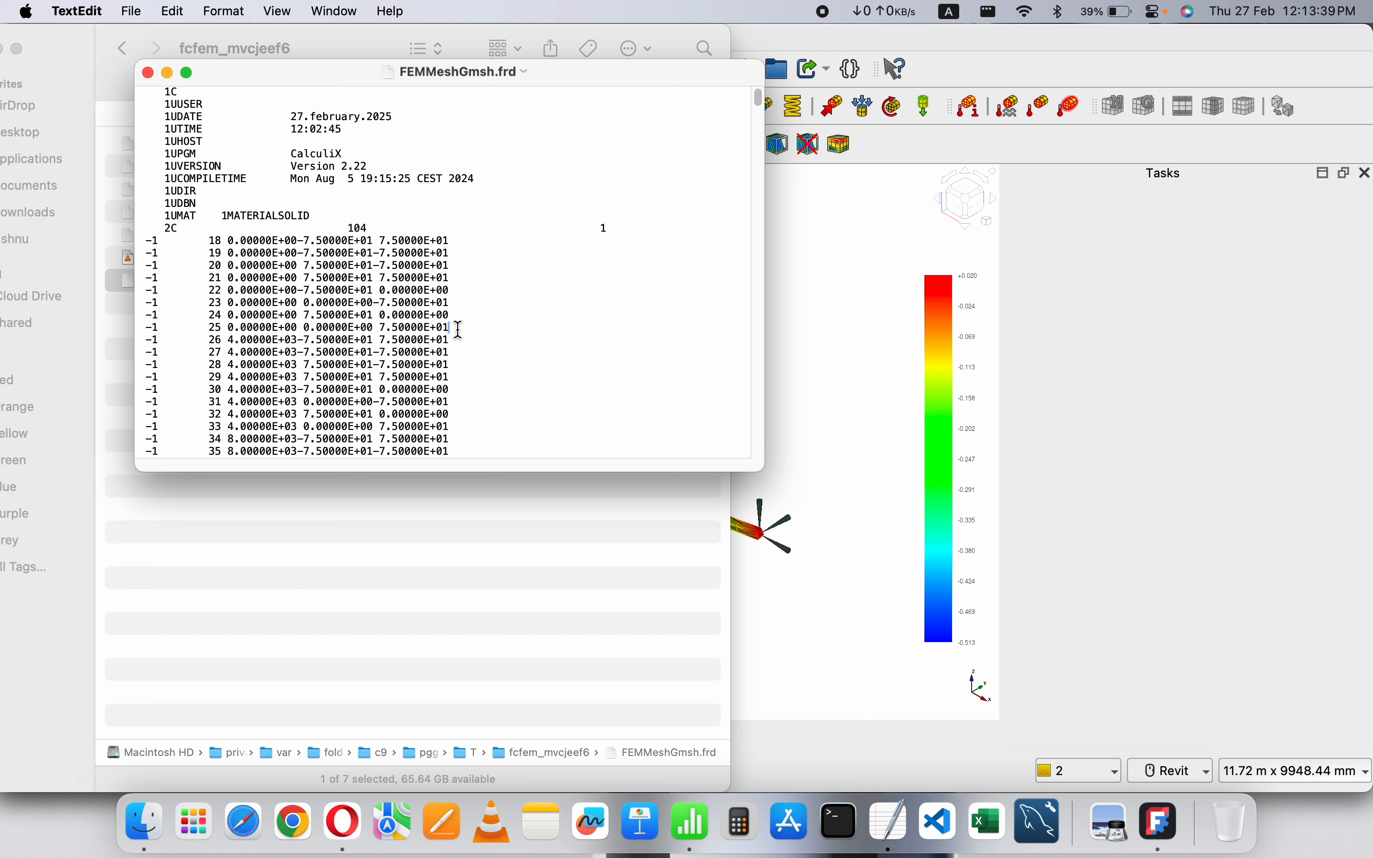
- Find the DISP section of the frd file and highlight the displacement rows of nodes 18 to 32
{"action": "scroll", "coordinate": [459, 329], "scroll_direction": "down", "scroll_amount": 2}
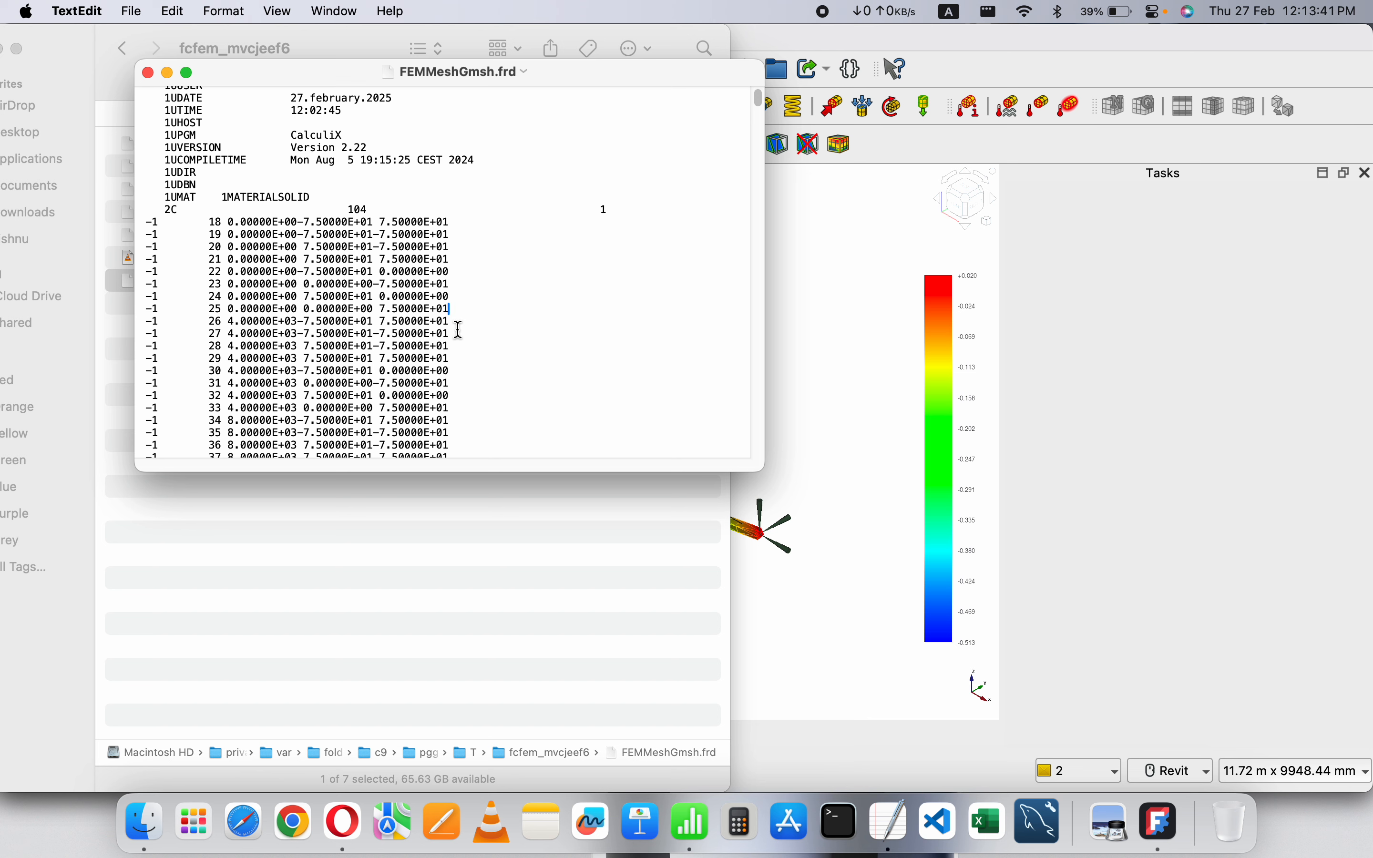
{"action": "scroll", "coordinate": [459, 329], "scroll_direction": "down", "scroll_amount": 10}
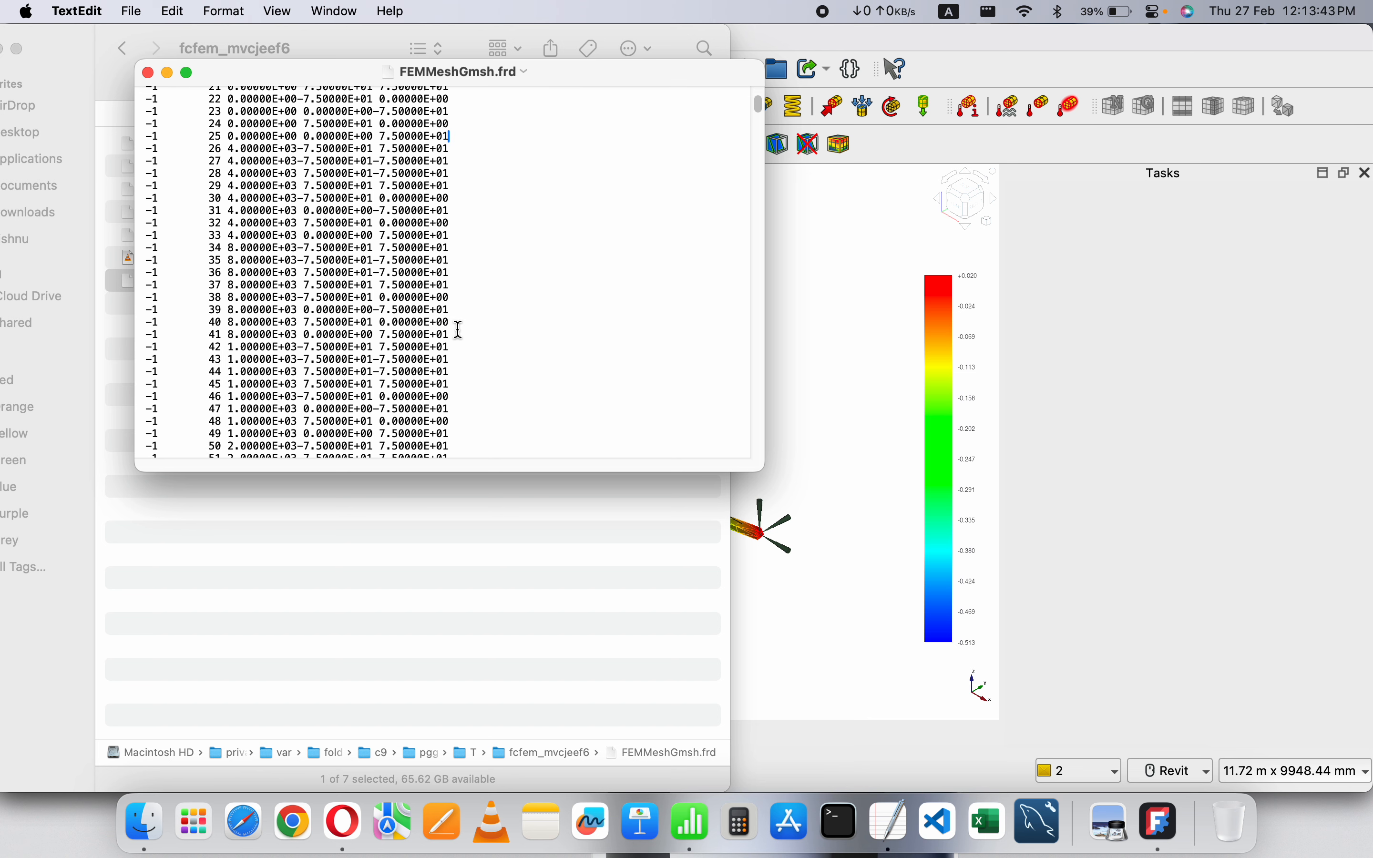
{"action": "scroll", "coordinate": [460, 329], "scroll_direction": "down", "scroll_amount": 20}
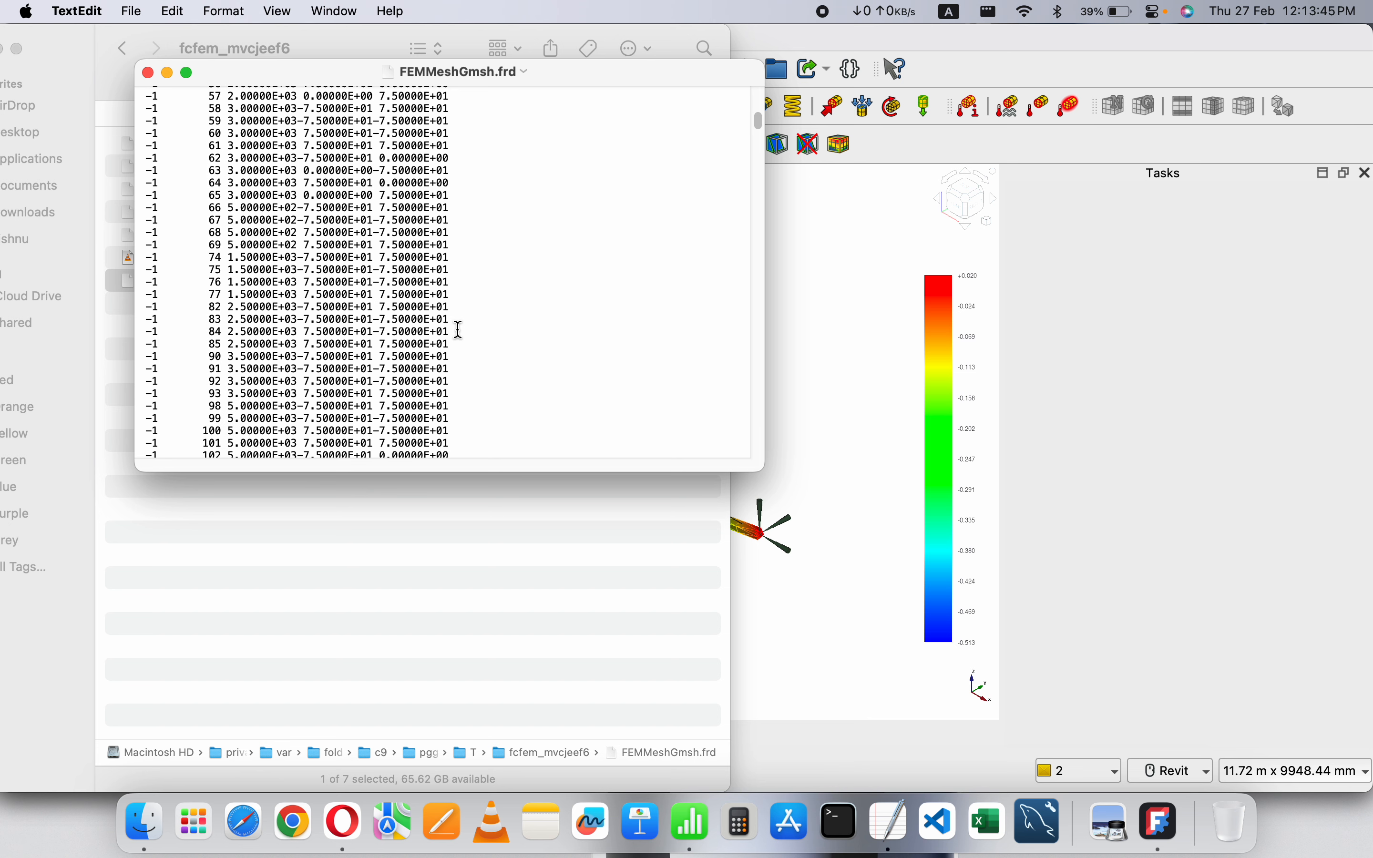
{"action": "scroll", "coordinate": [459, 329], "scroll_direction": "down", "scroll_amount": 20}
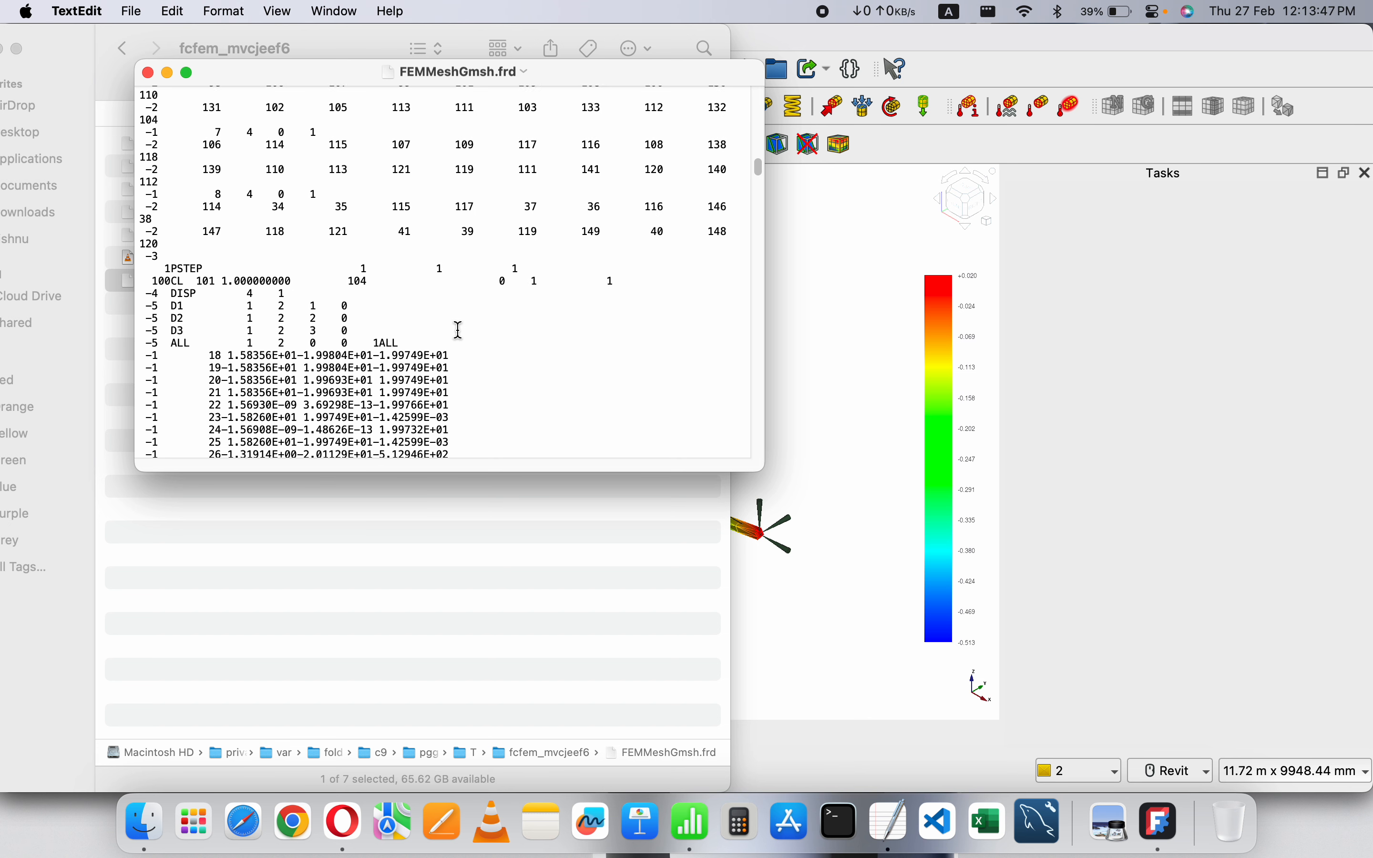
{"action": "scroll", "coordinate": [459, 329], "scroll_direction": "down", "scroll_amount": 5}
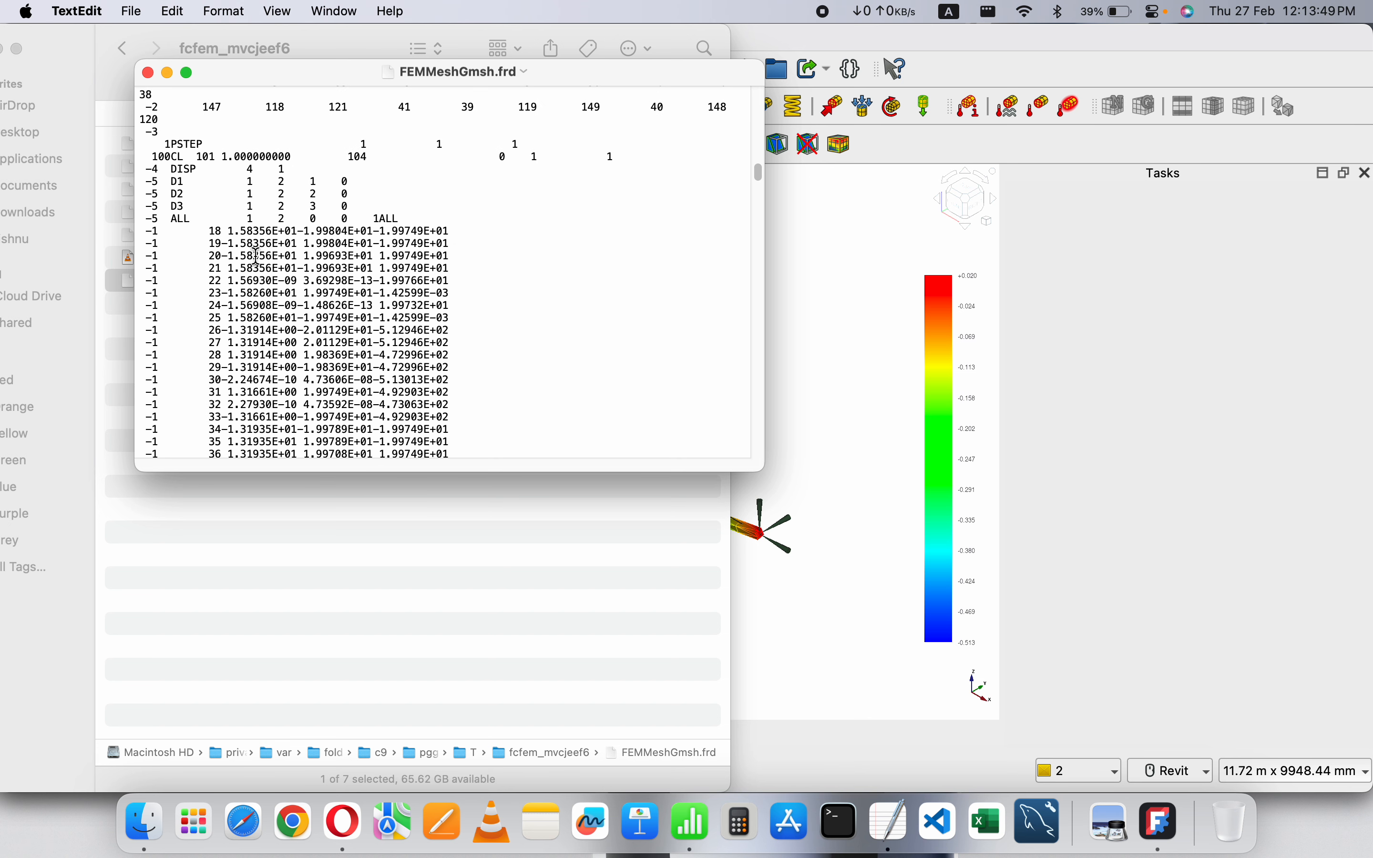
{"action": "mouse_move", "coordinate": [203, 243]}
{"action": "left_mouse_down"}
{"action": "mouse_move", "coordinate": [457, 402]}
{"action": "mouse_move", "coordinate": [266, 272]}
{"action": "mouse_move", "coordinate": [141, 228]}
{"action": "mouse_move", "coordinate": [193, 224]}
{"action": "left_mouse_up"}
{"action": "left_click", "coordinate": [498, 335]}
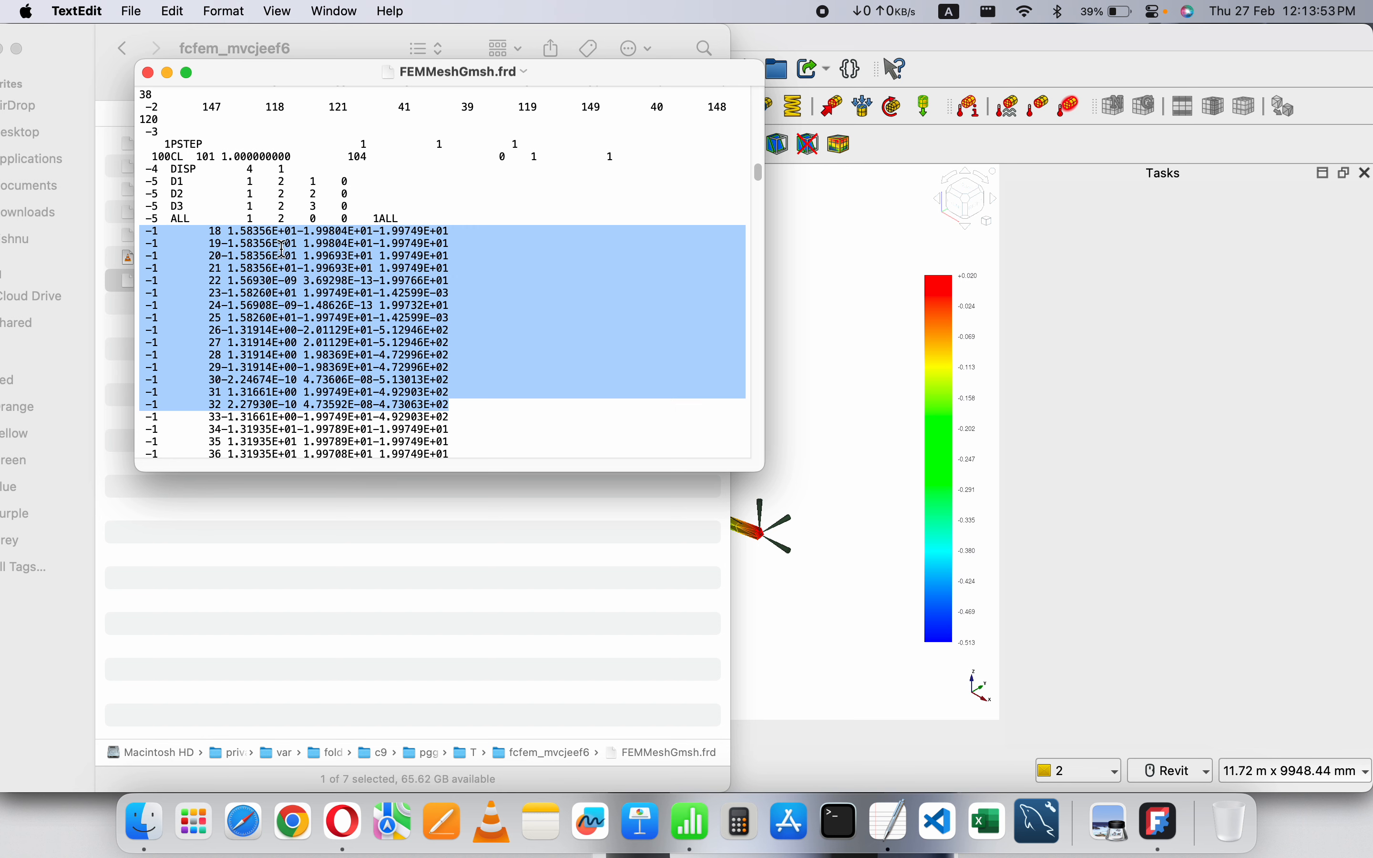
{"action": "left_click", "coordinate": [551, 366]}
- Find the STRESS section with the SXX to SZX components and highlight the stress rows of nodes 18 to 31
{"action": "scroll", "coordinate": [452, 372], "scroll_direction": "down", "scroll_amount": 20}
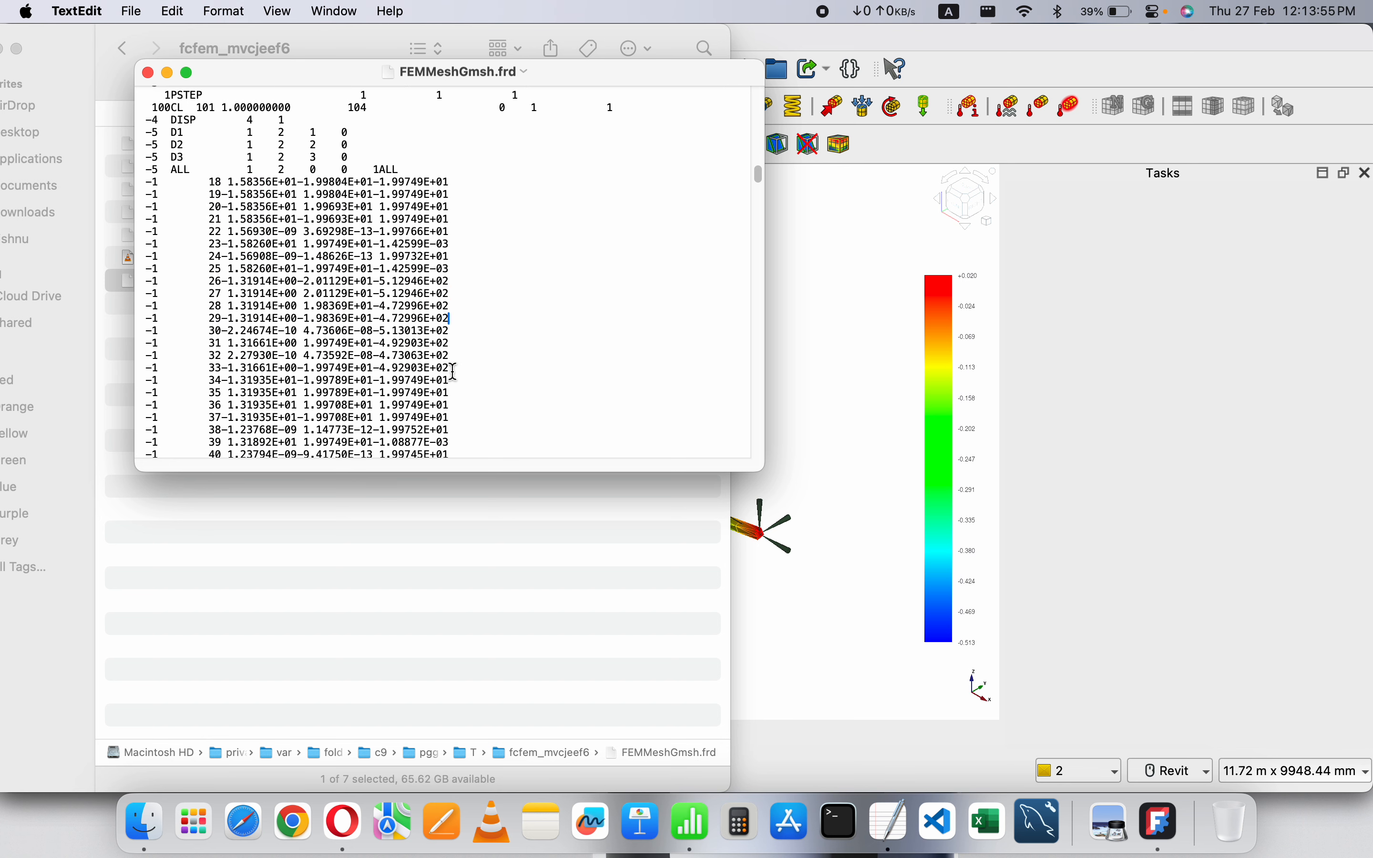
{"action": "scroll", "coordinate": [454, 372], "scroll_direction": "down", "scroll_amount": 3}
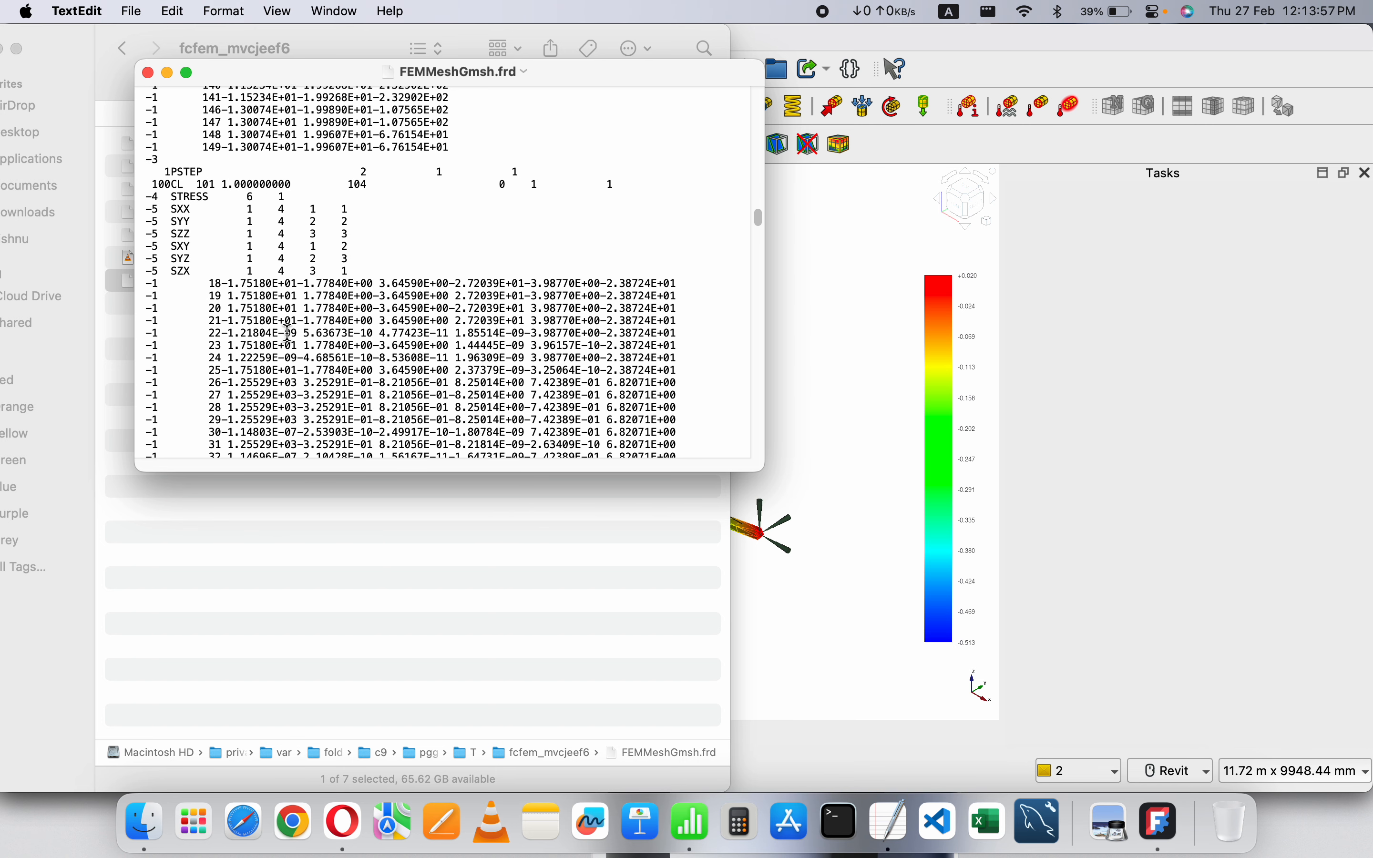
{"action": "left_click_drag", "start_coordinate": [184, 284], "coordinate": [700, 444]}
{"action": "scroll", "coordinate": [613, 357], "scroll_direction": "down", "scroll_amount": 1}
{"action": "scroll", "coordinate": [522, 340], "scroll_direction": "down", "scroll_amount": 2}
{"action": "scroll", "coordinate": [523, 340], "scroll_direction": "down", "scroll_amount": 2}
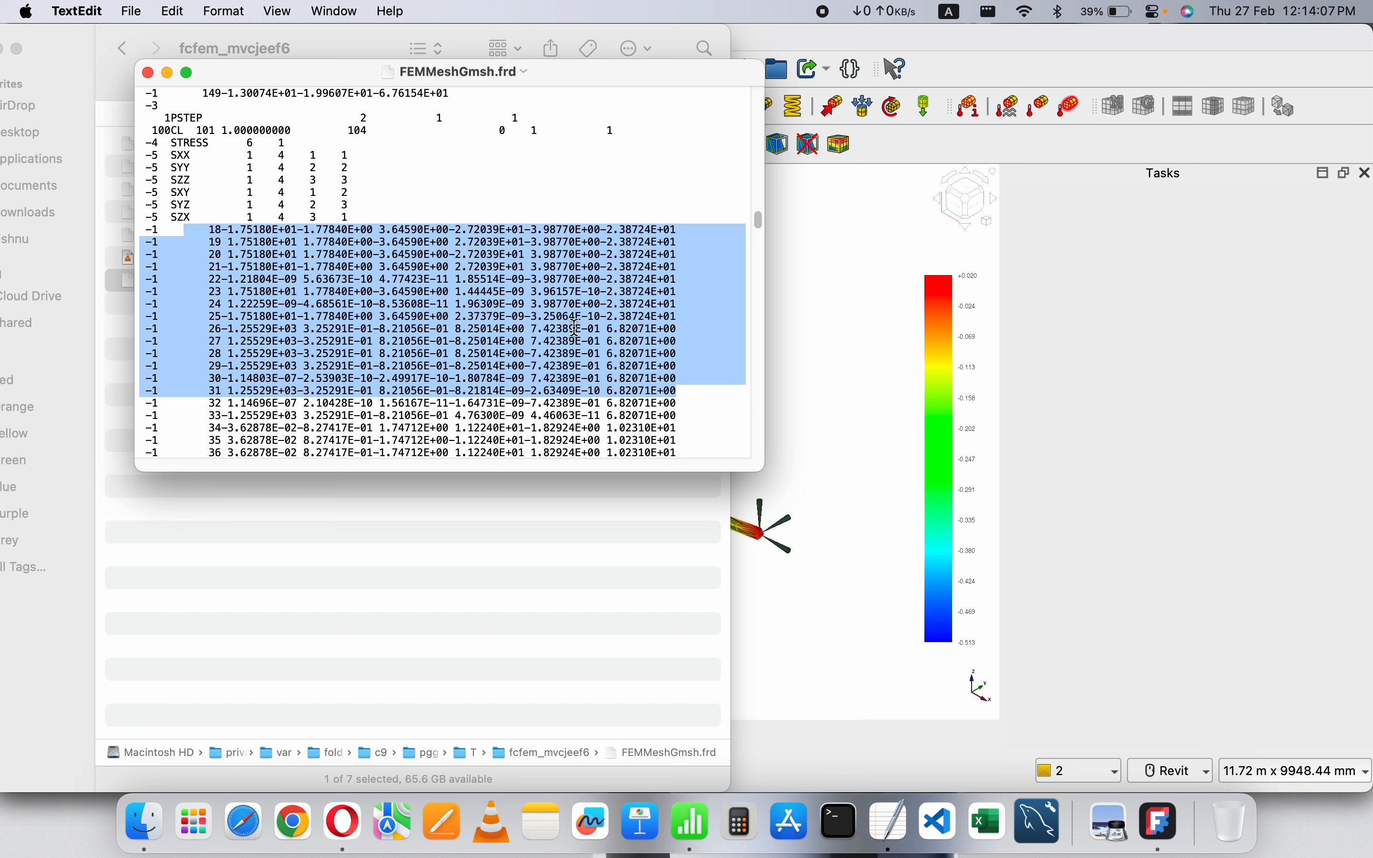
{"action": "left_click", "coordinate": [687, 382]}
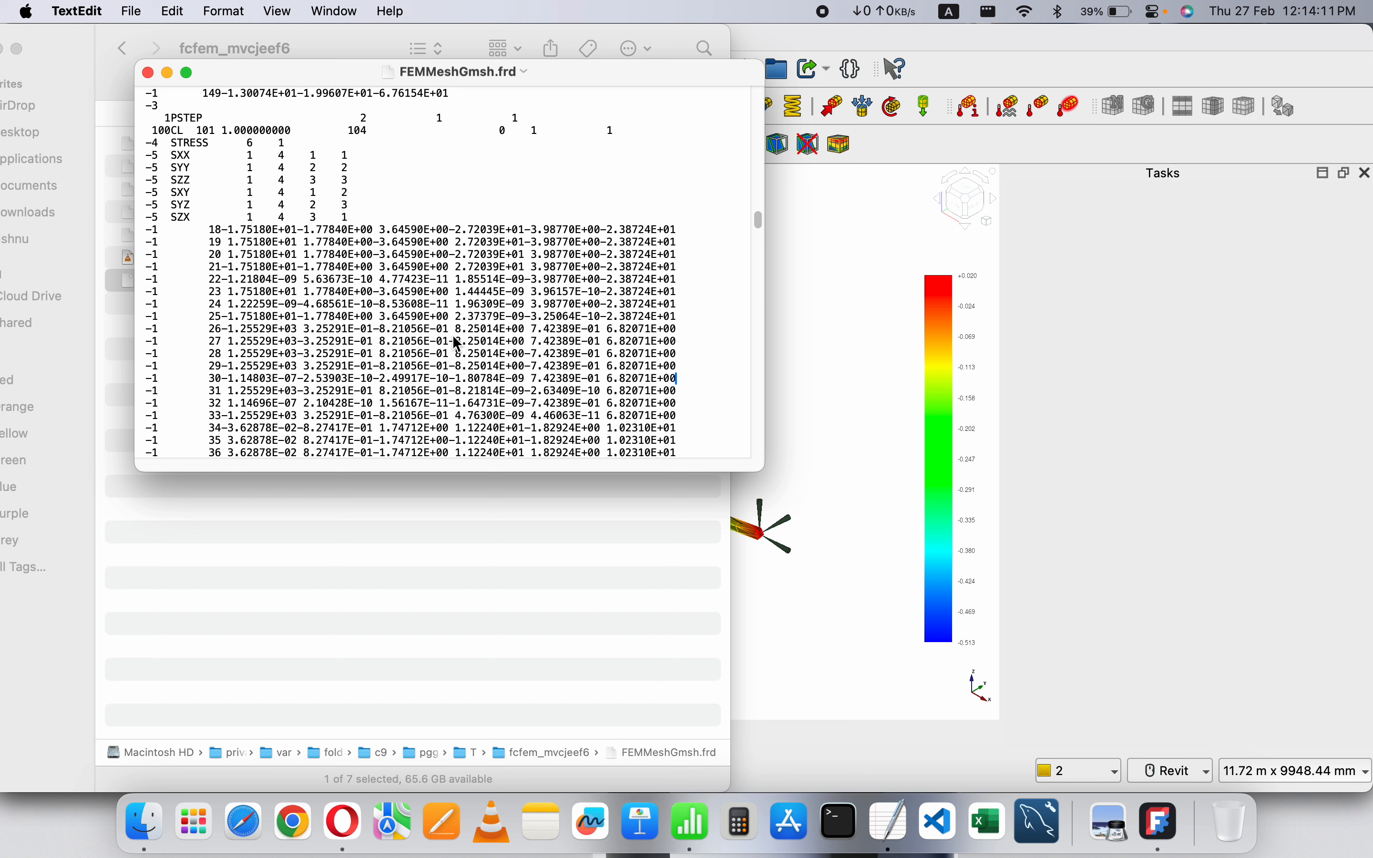
{"action": "scroll", "coordinate": [200, 293], "scroll_direction": "up", "scroll_amount": 1}
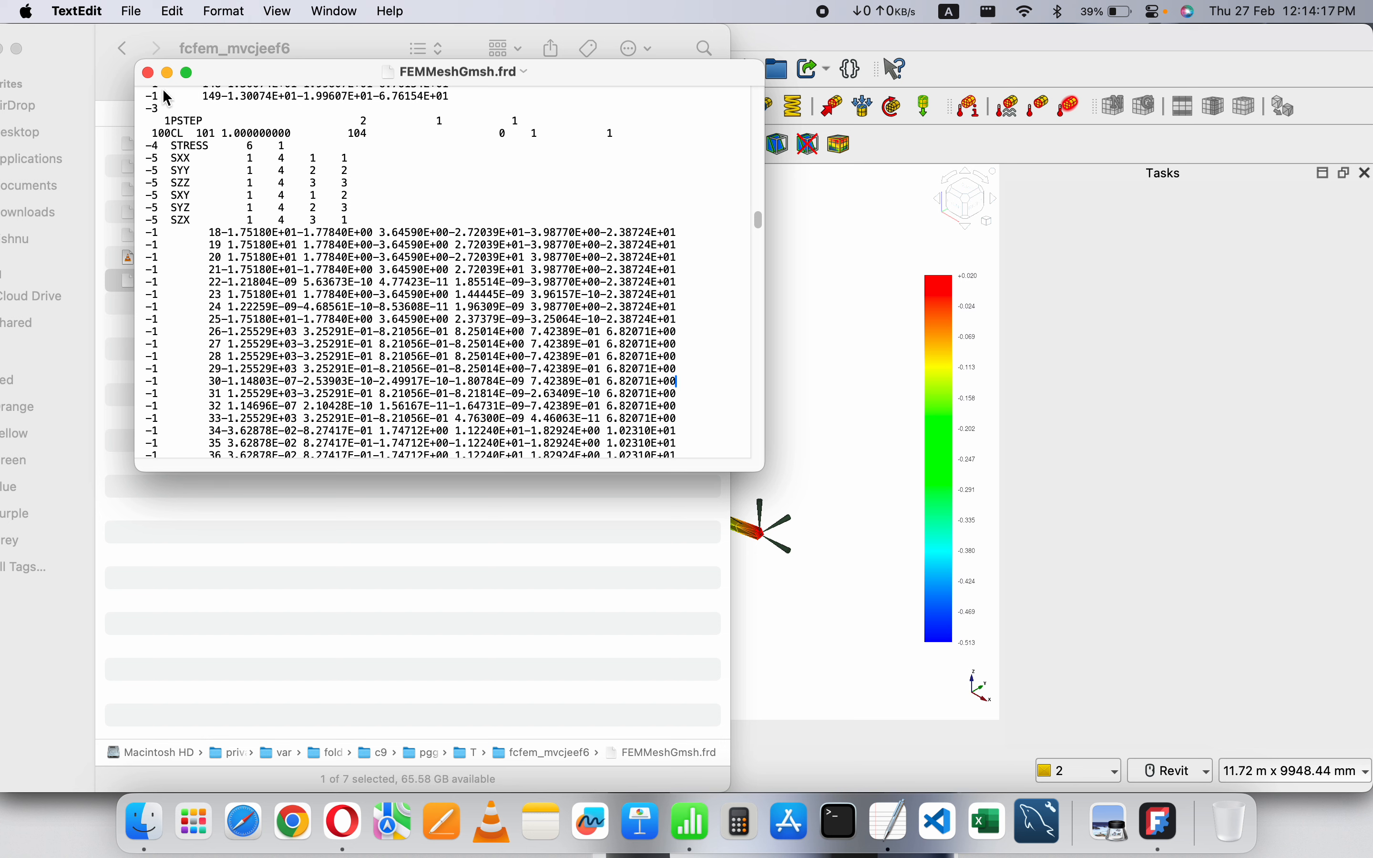
- Close FEMMeshGmsh.frd, return to Finder, and move the fcfem_mvcjeef6 folder window fully into view
{"action": "left_click", "coordinate": [148, 72]}
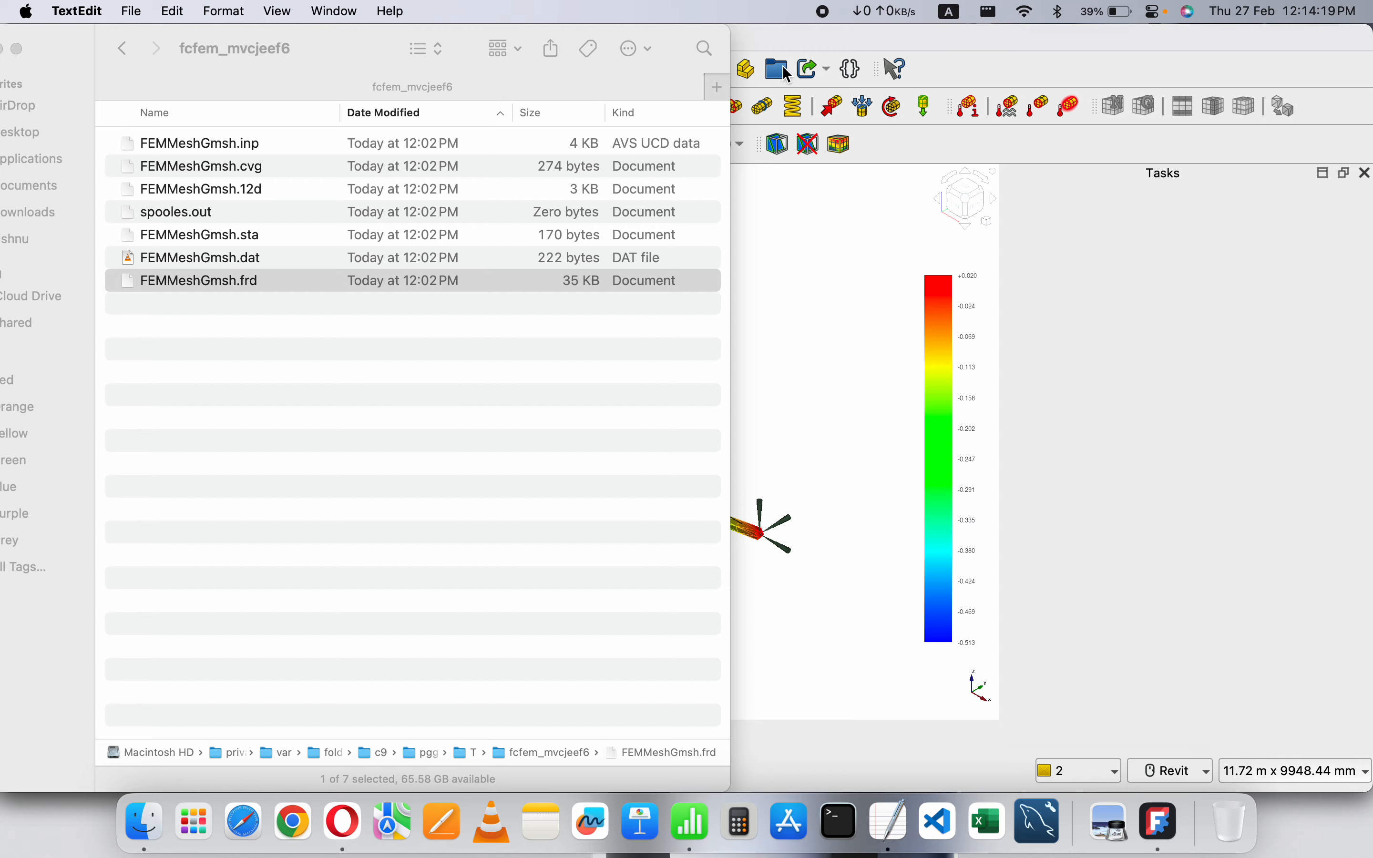
{"action": "left_click_drag", "start_coordinate": [59, 32], "coordinate": [125, 44]}
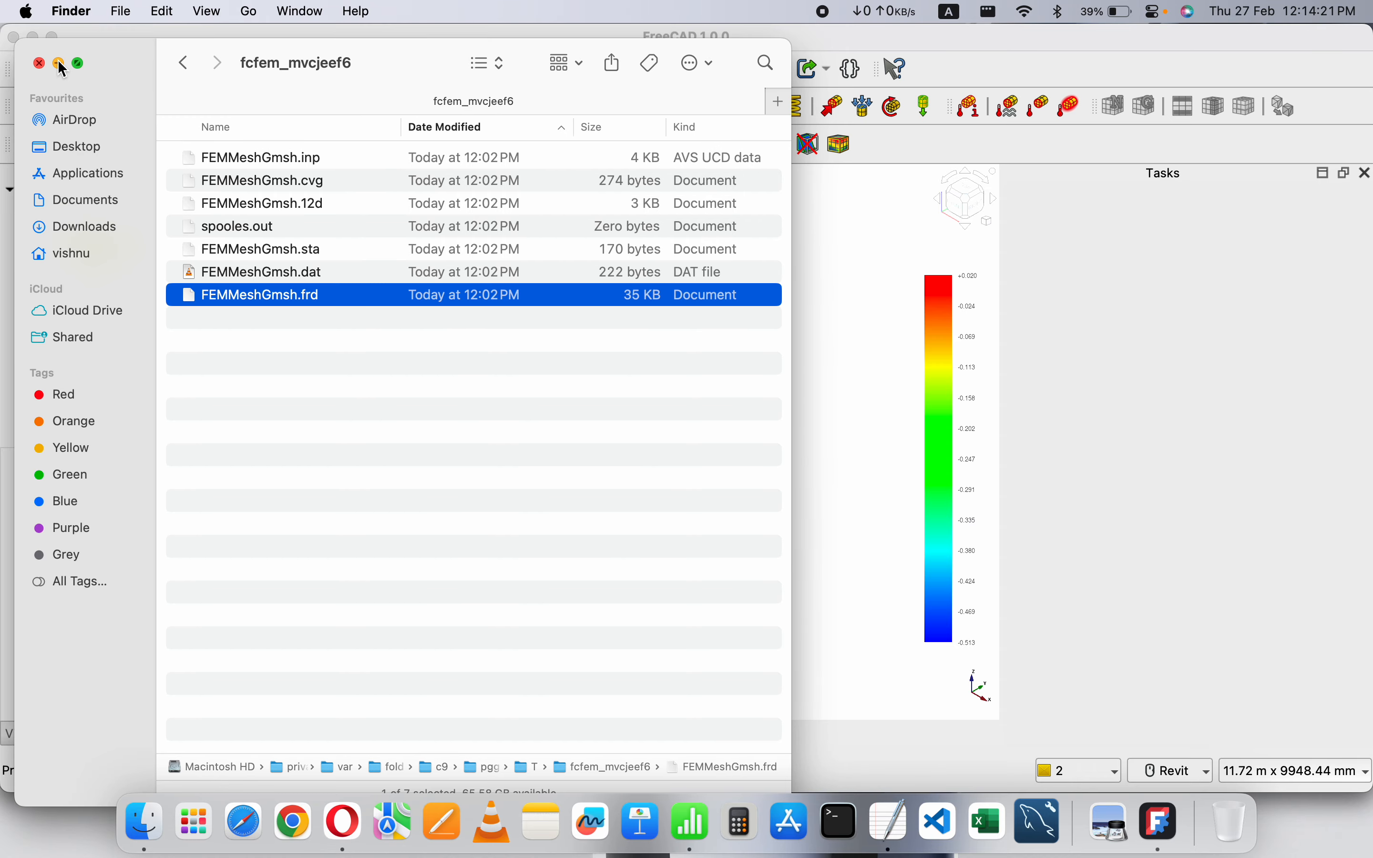